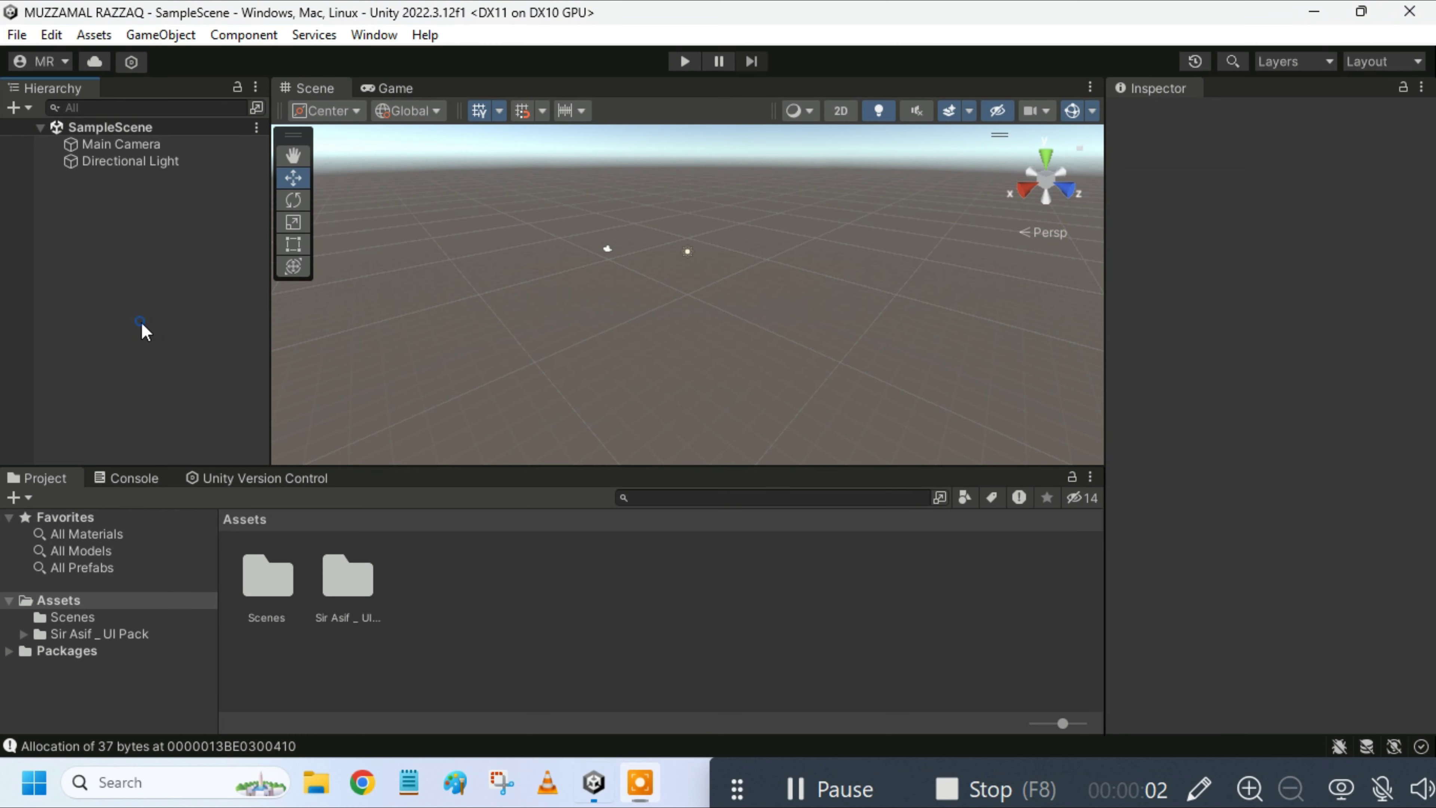
Step: Open the Hierarchy's create menu in the empty SampleScene
right_click(146, 330)
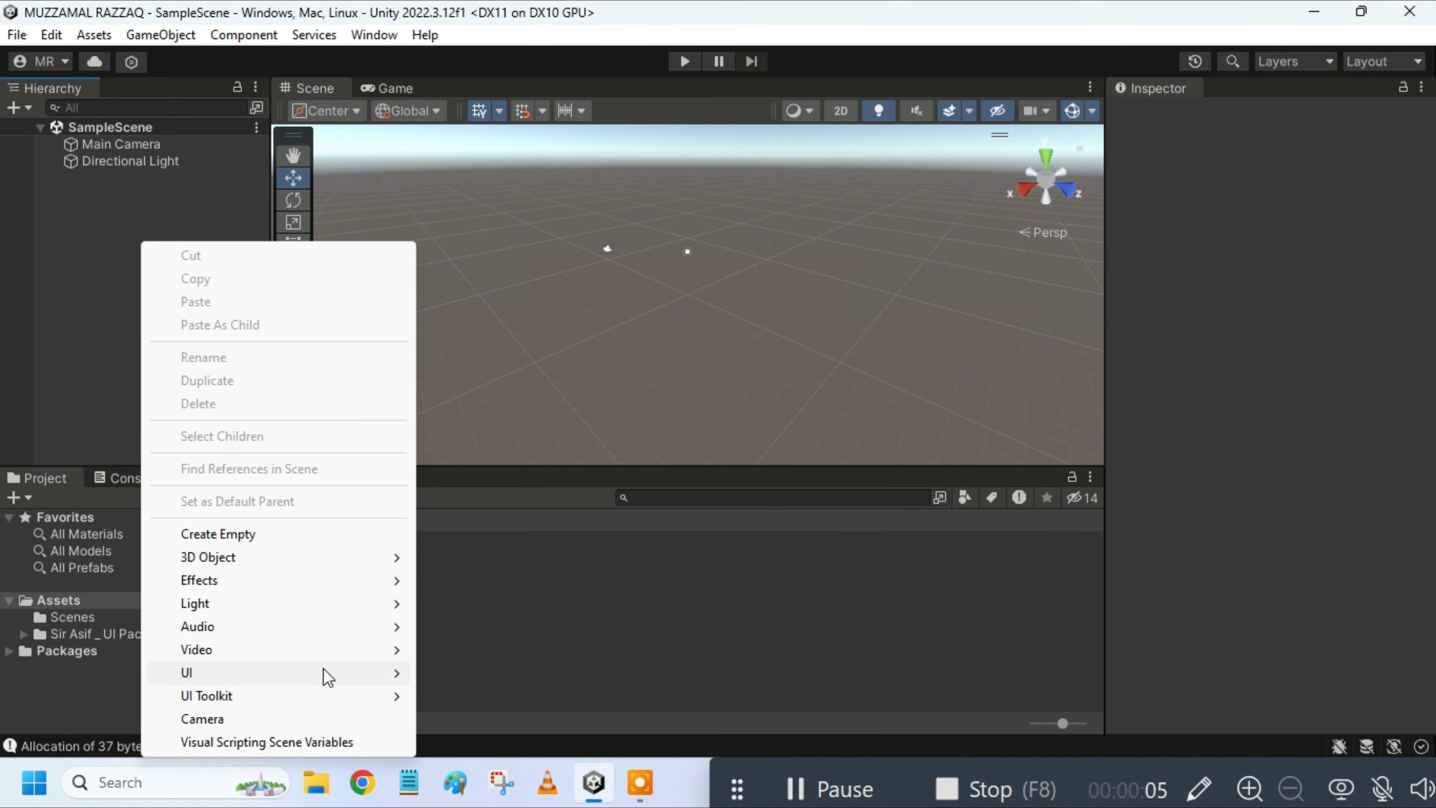
Step: Add a UI Canvas with its EventSystem to the scene and select the Canvas
mouse_move(320, 673)
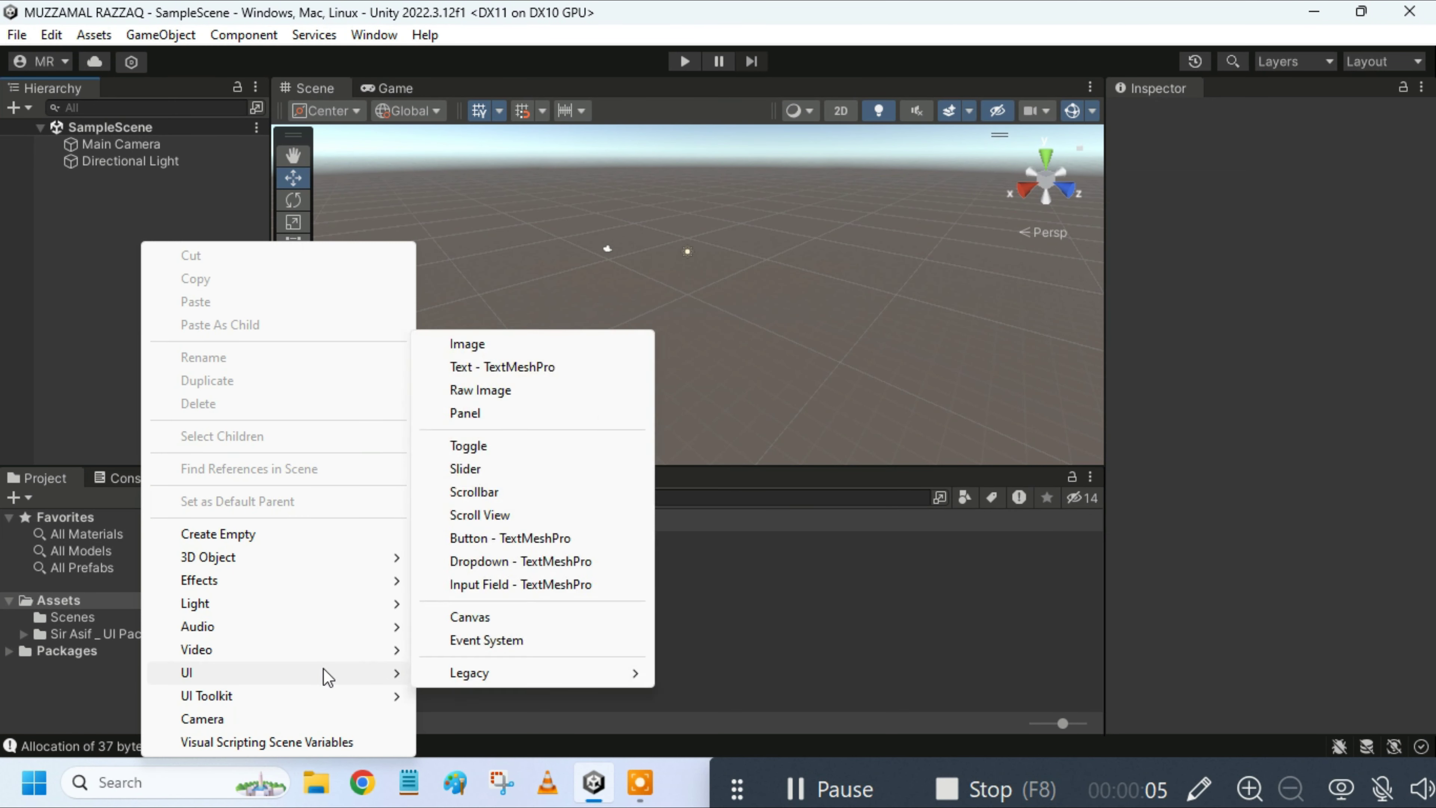
left_click(517, 630)
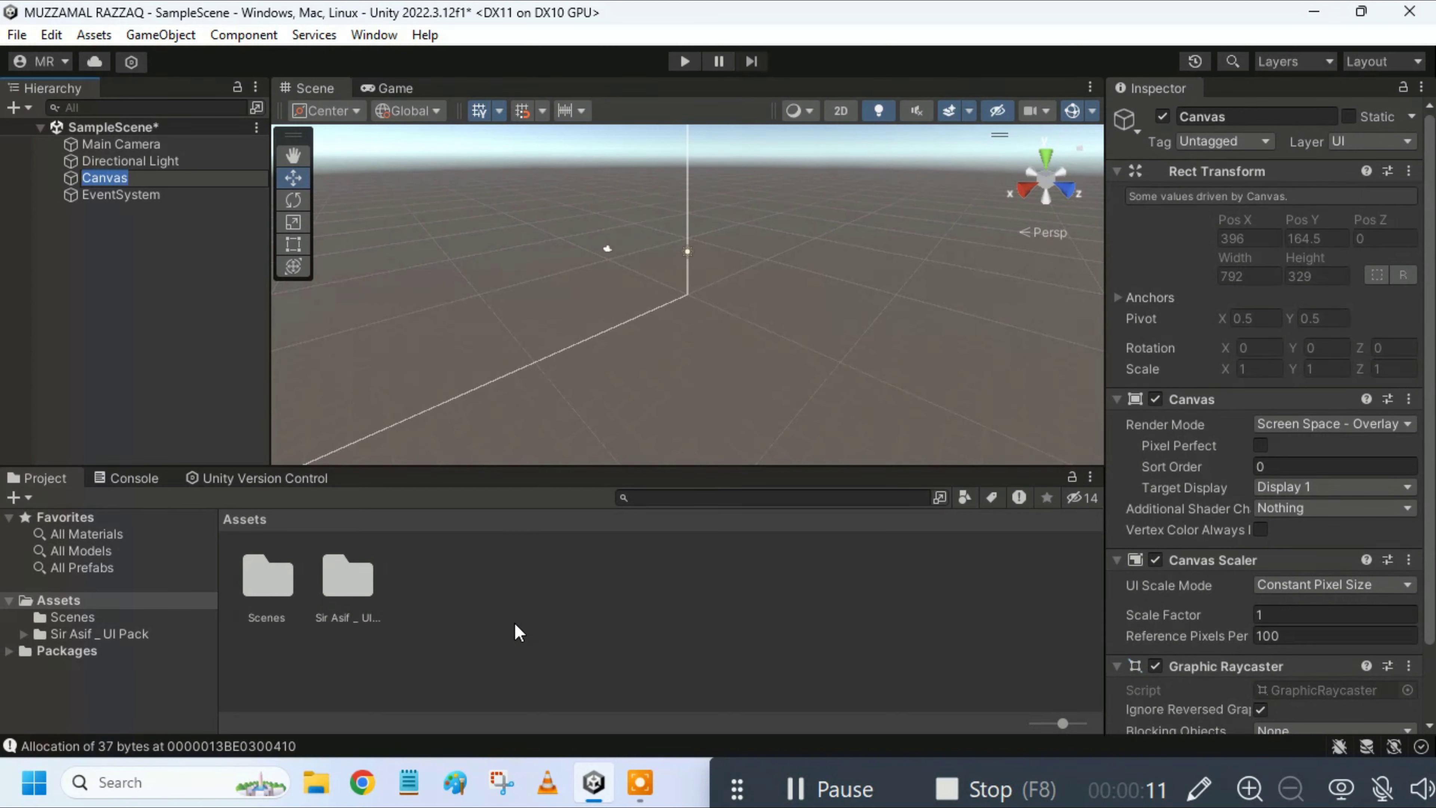
left_click(231, 385)
left_click(116, 182)
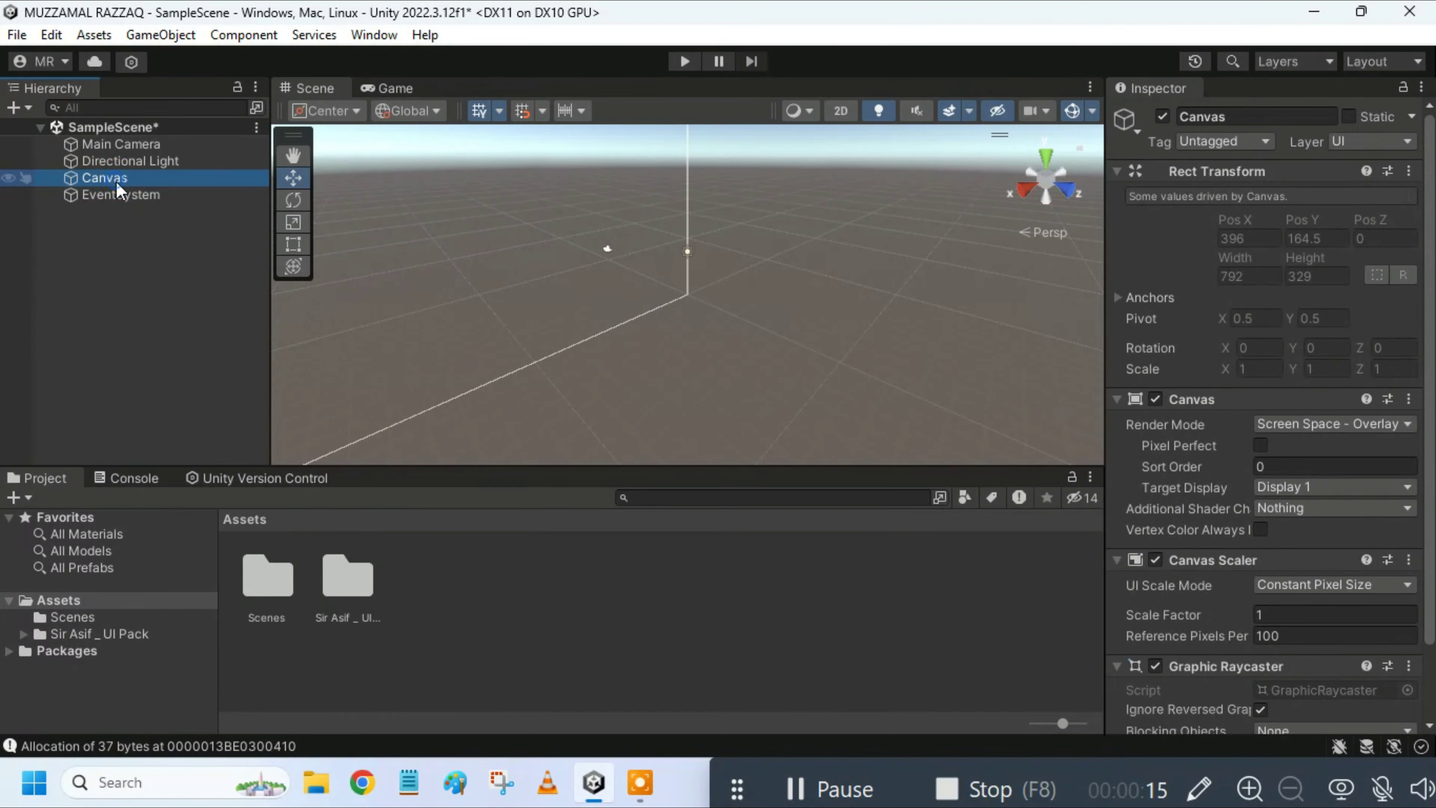
Step: Create a UI Panel under the Canvas and rename it MainPanel
right_click(115, 182)
mouse_move(277, 543)
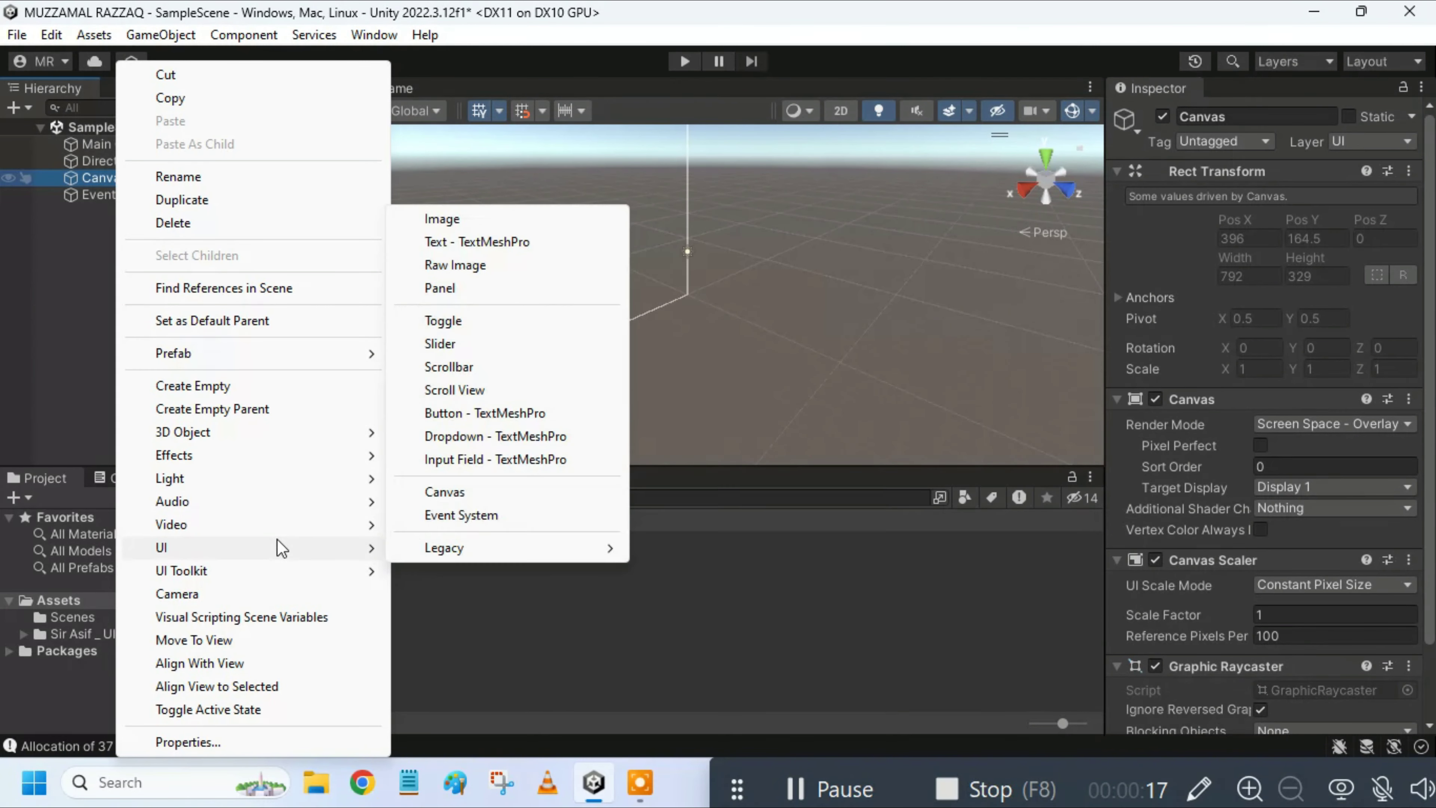
left_click(451, 290)
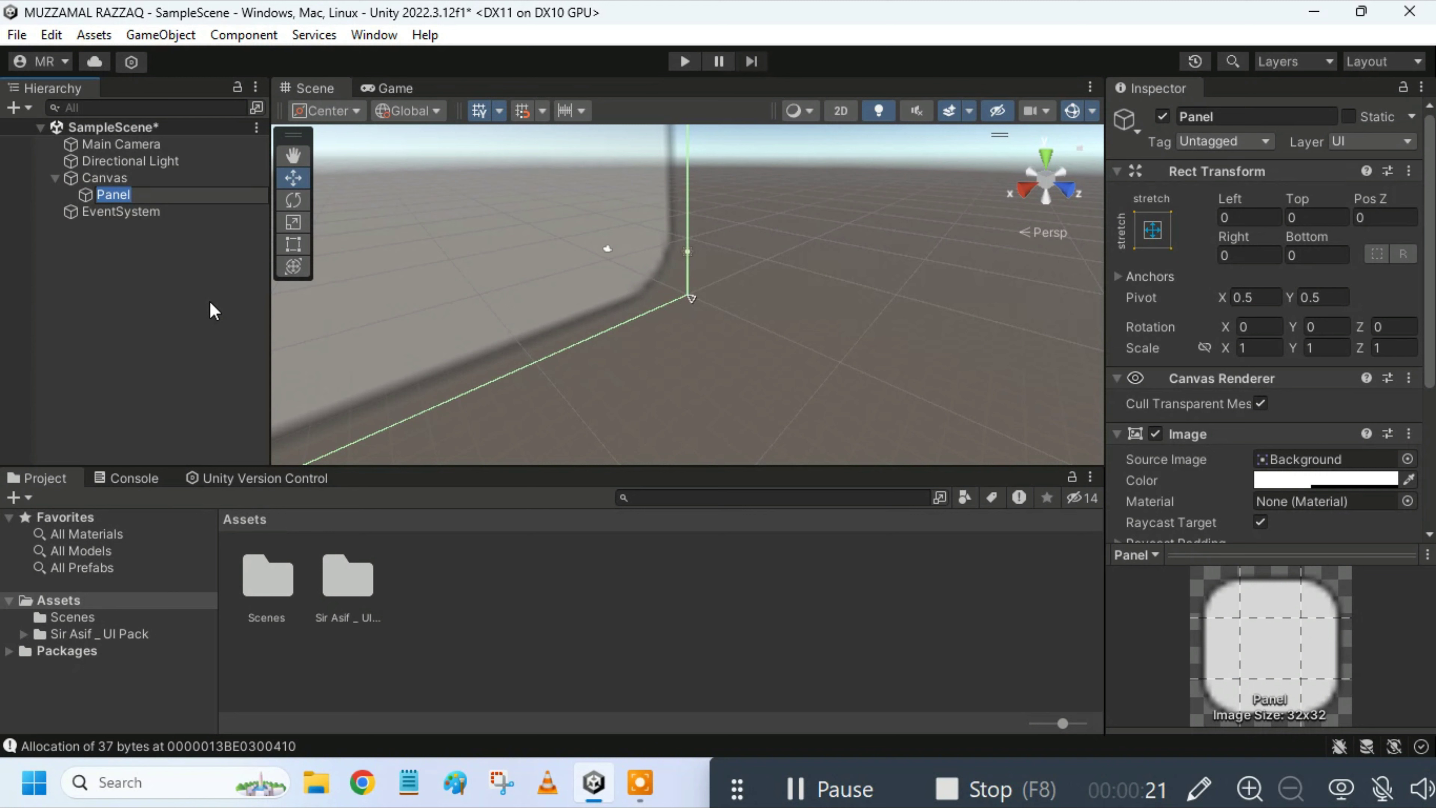
left_click(100, 195)
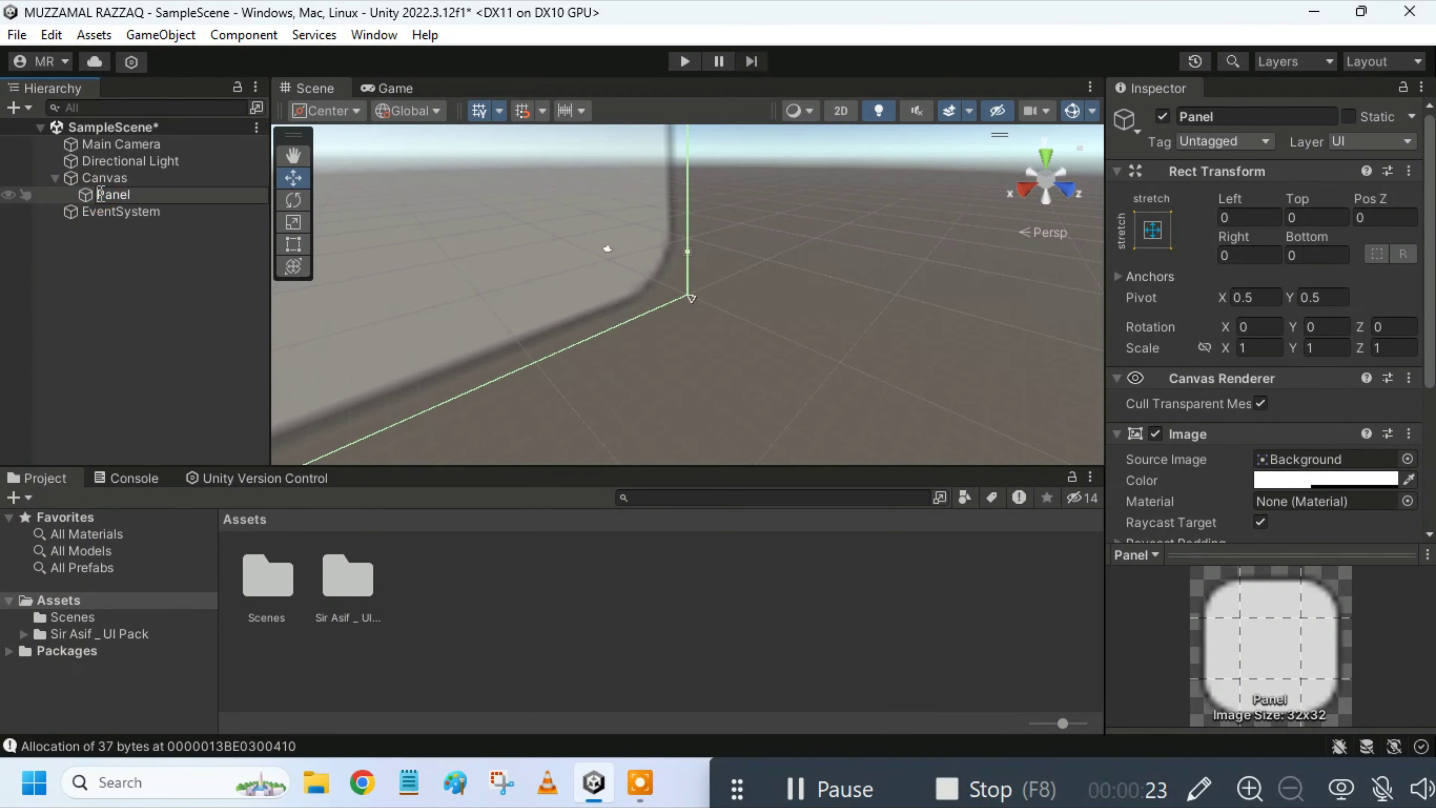
type("Main")
left_click(167, 257)
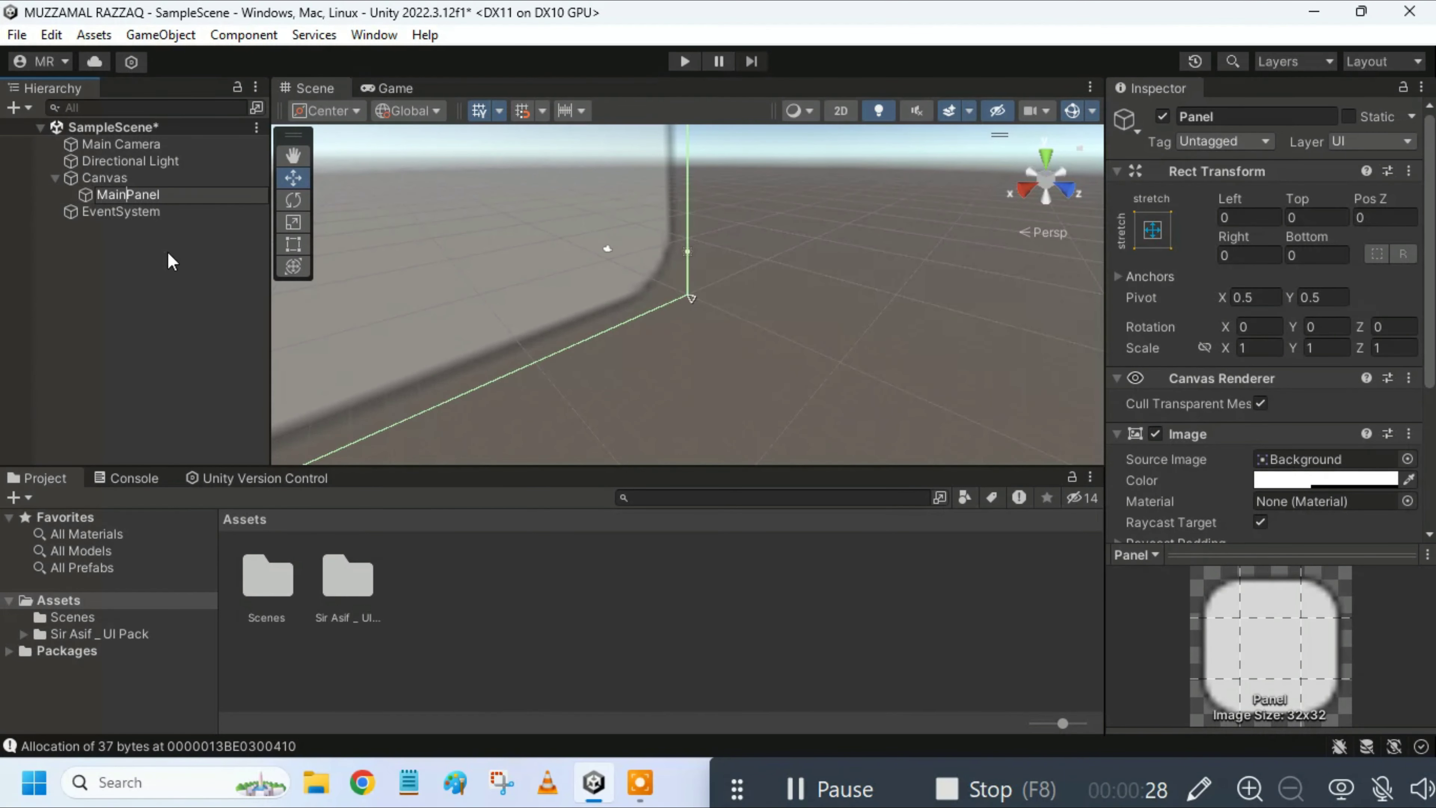
left_click(145, 199)
Step: Add a Button - TextMeshPro inside MainPanel
right_click(146, 198)
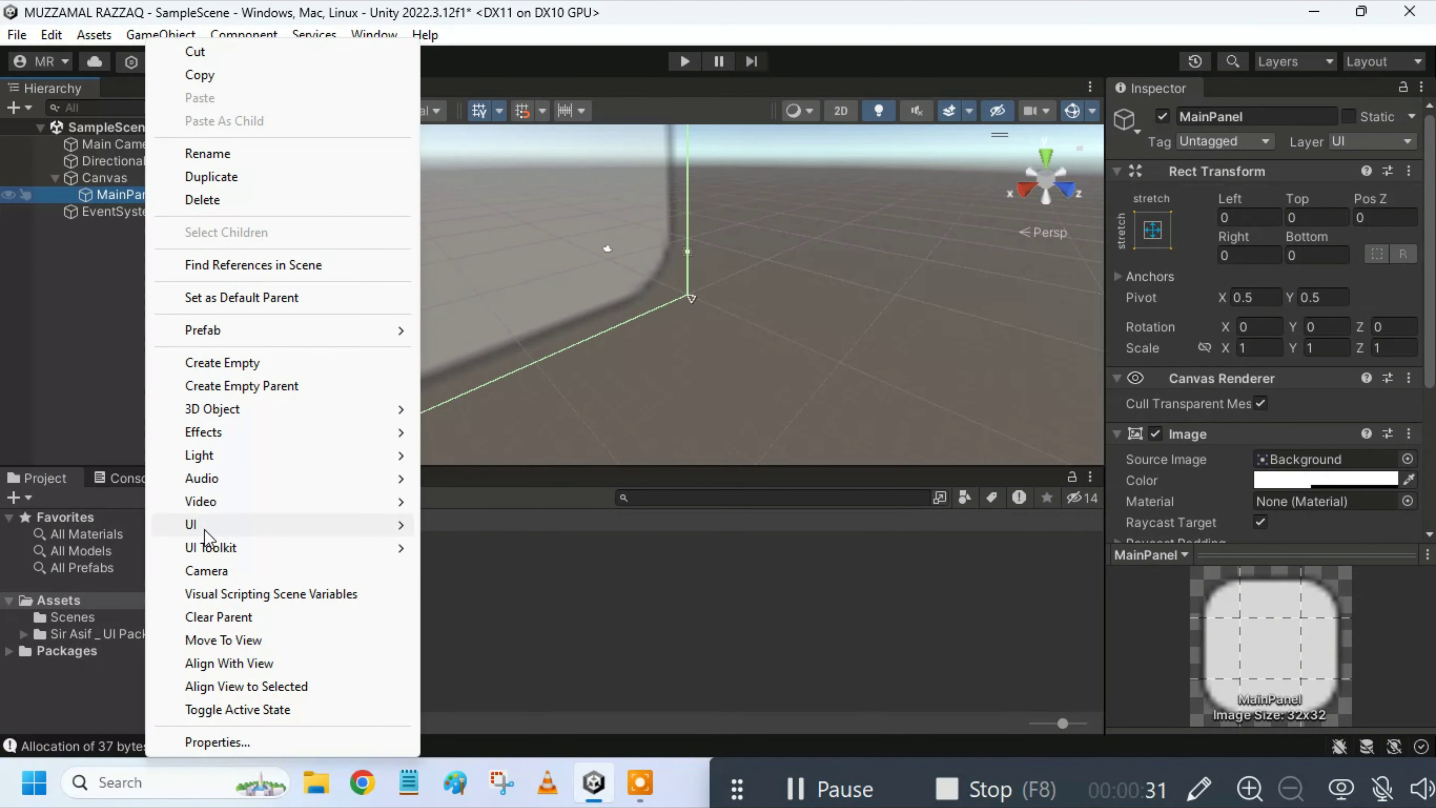
mouse_move(320, 532)
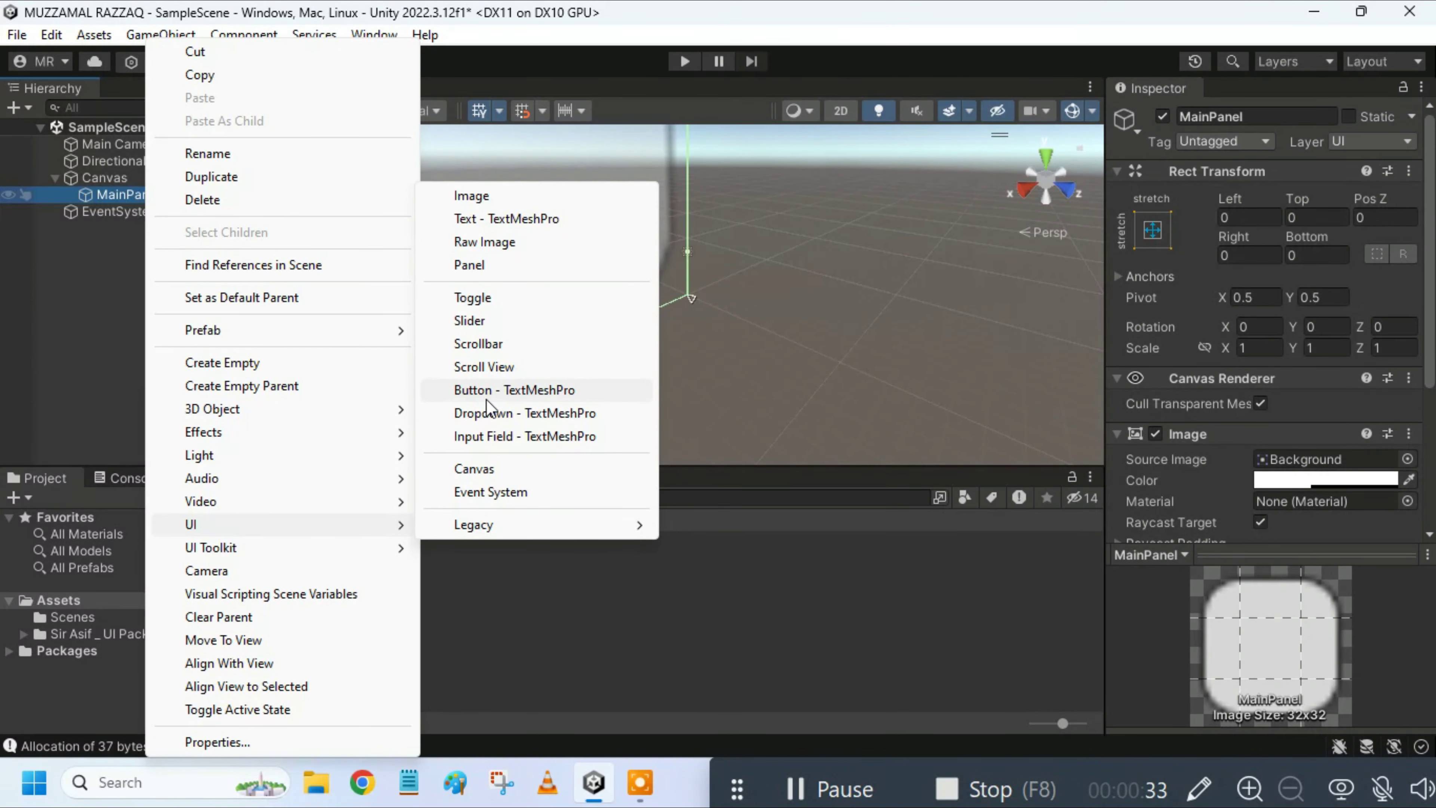
left_click(485, 397)
Step: Import TMP Essentials and TMP Examples & Extras, then close the importer
left_click(829, 474)
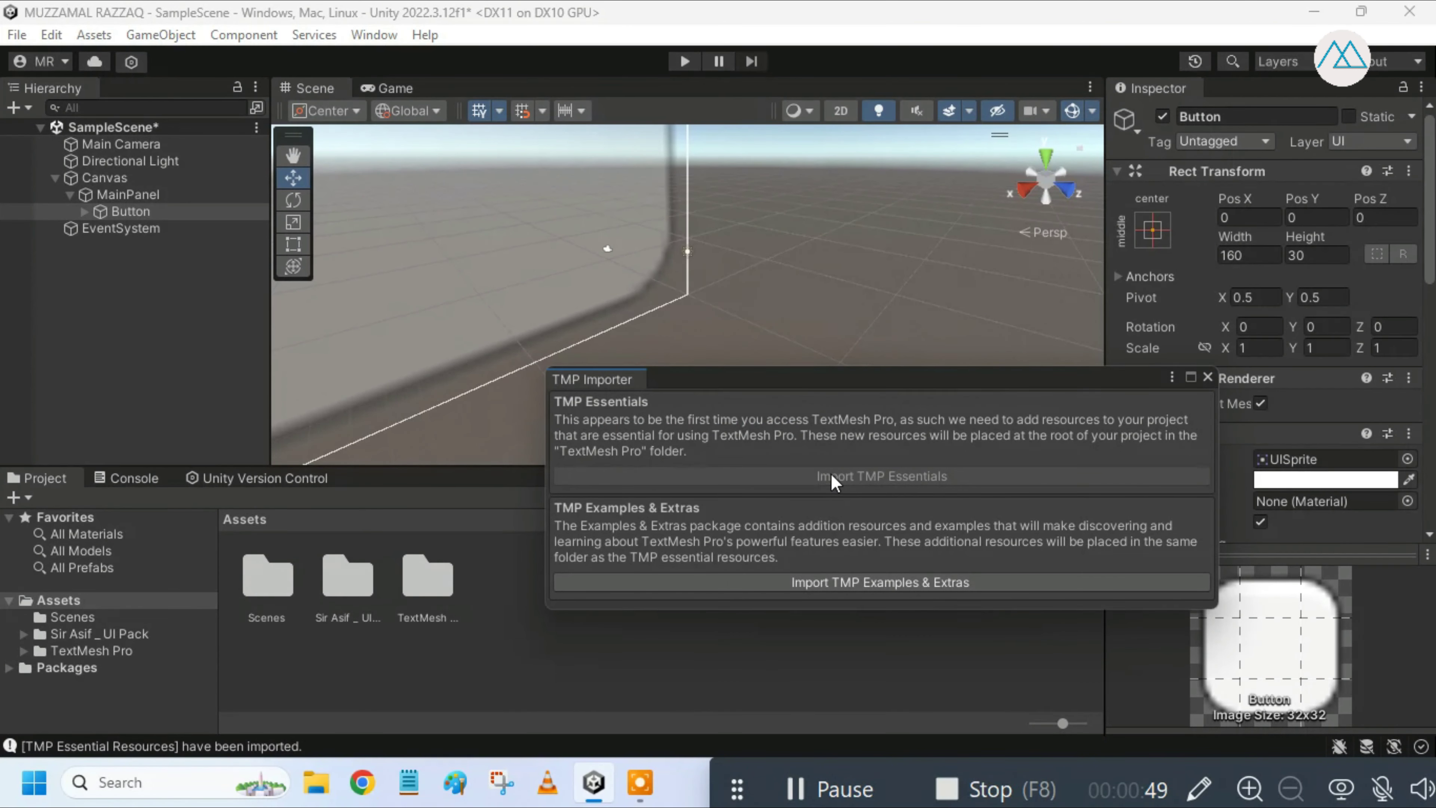
left_click(867, 579)
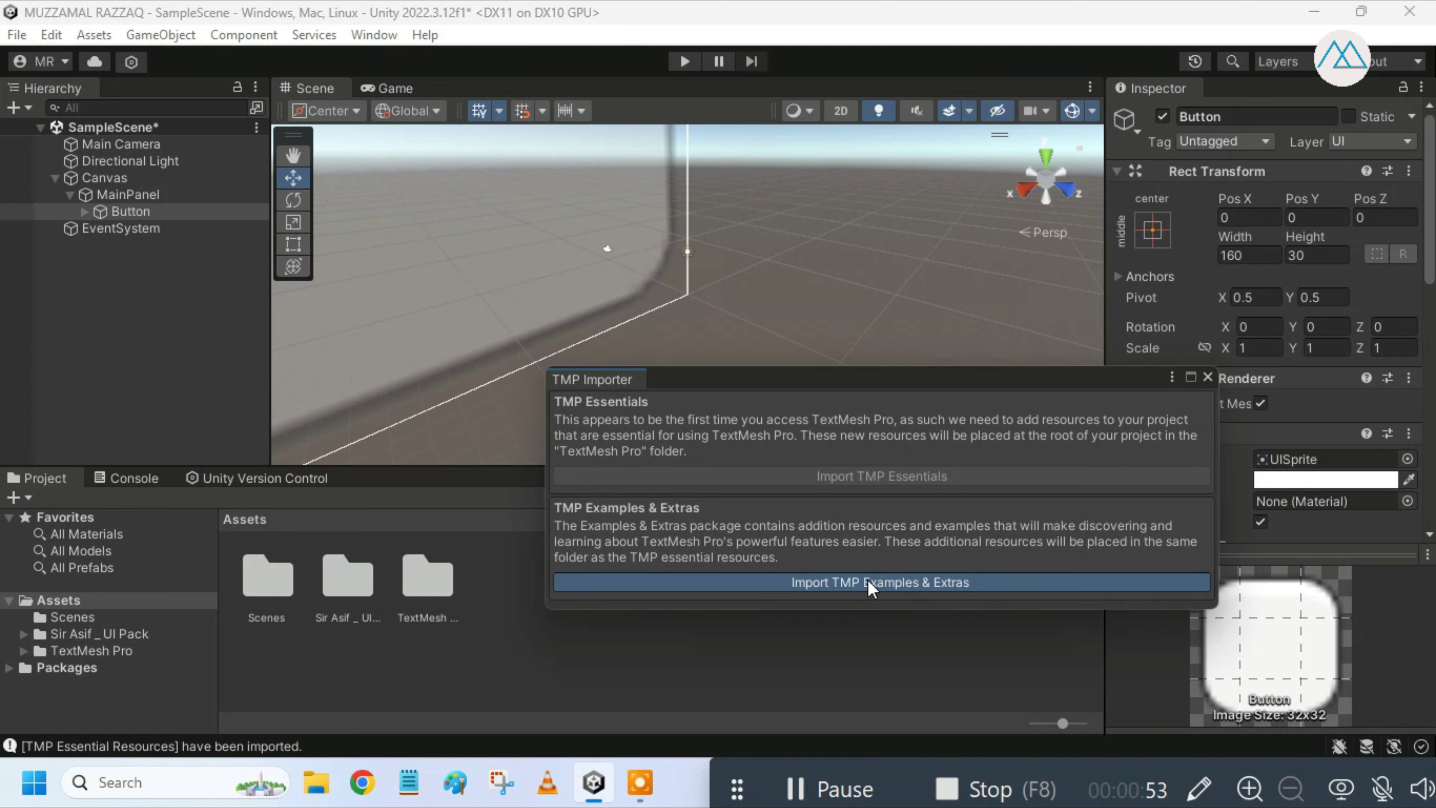
left_click(867, 579)
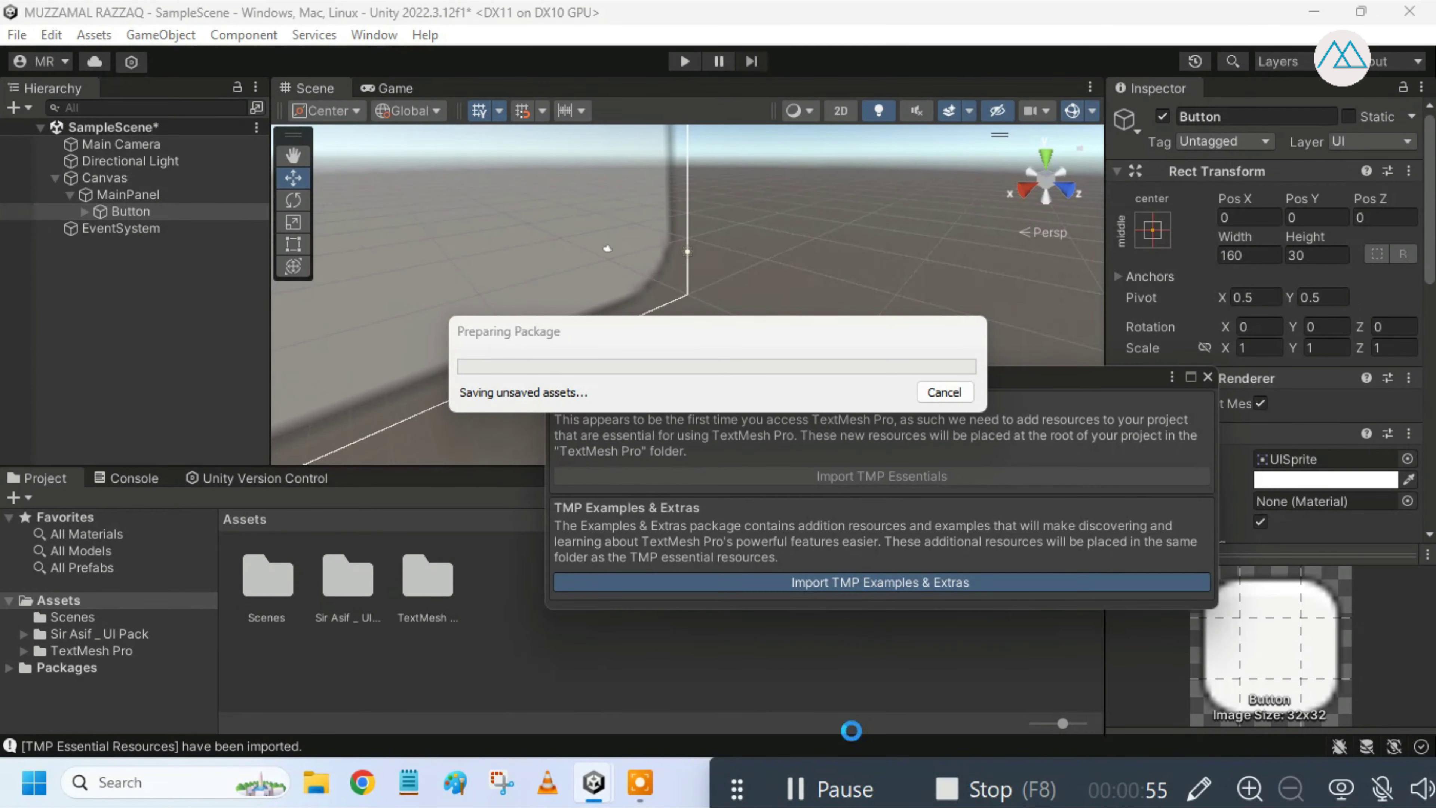
left_click(845, 781)
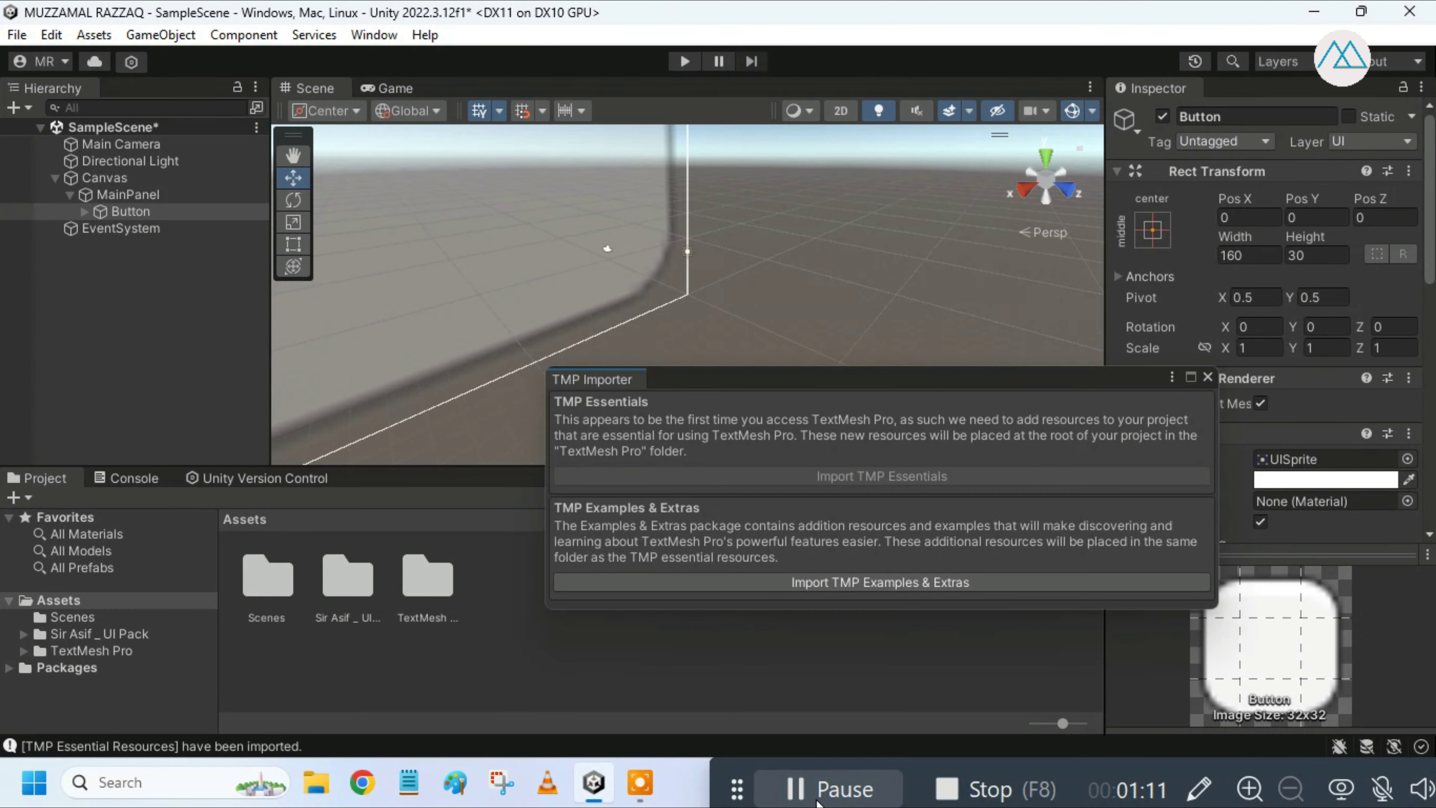
left_click(1056, 47)
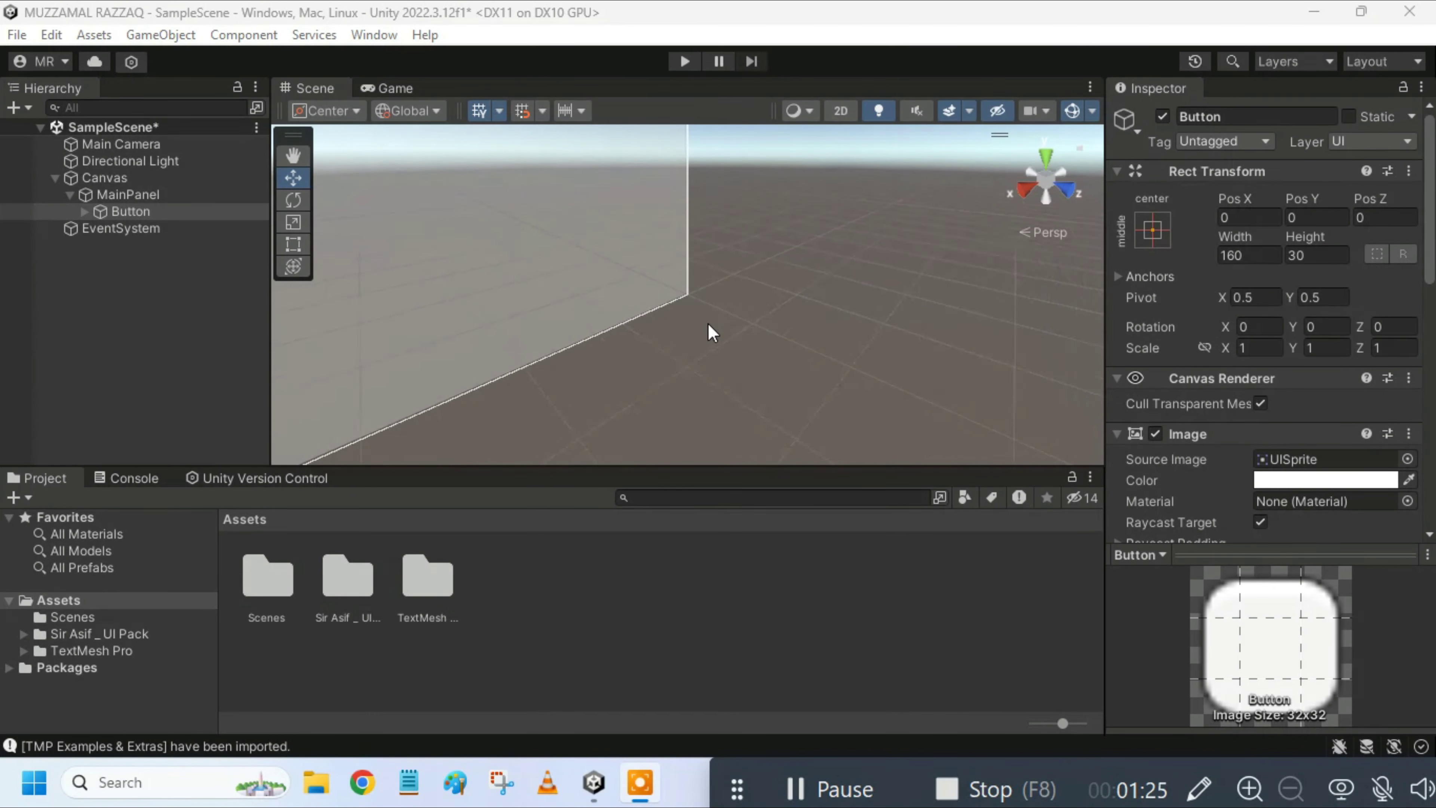
Step: Orbit and zoom the Scene view, frame the Button, and face the canvas head-on
scroll(711, 334, "down", 5)
left_click_drag(711, 334, 770, 314, "alt")
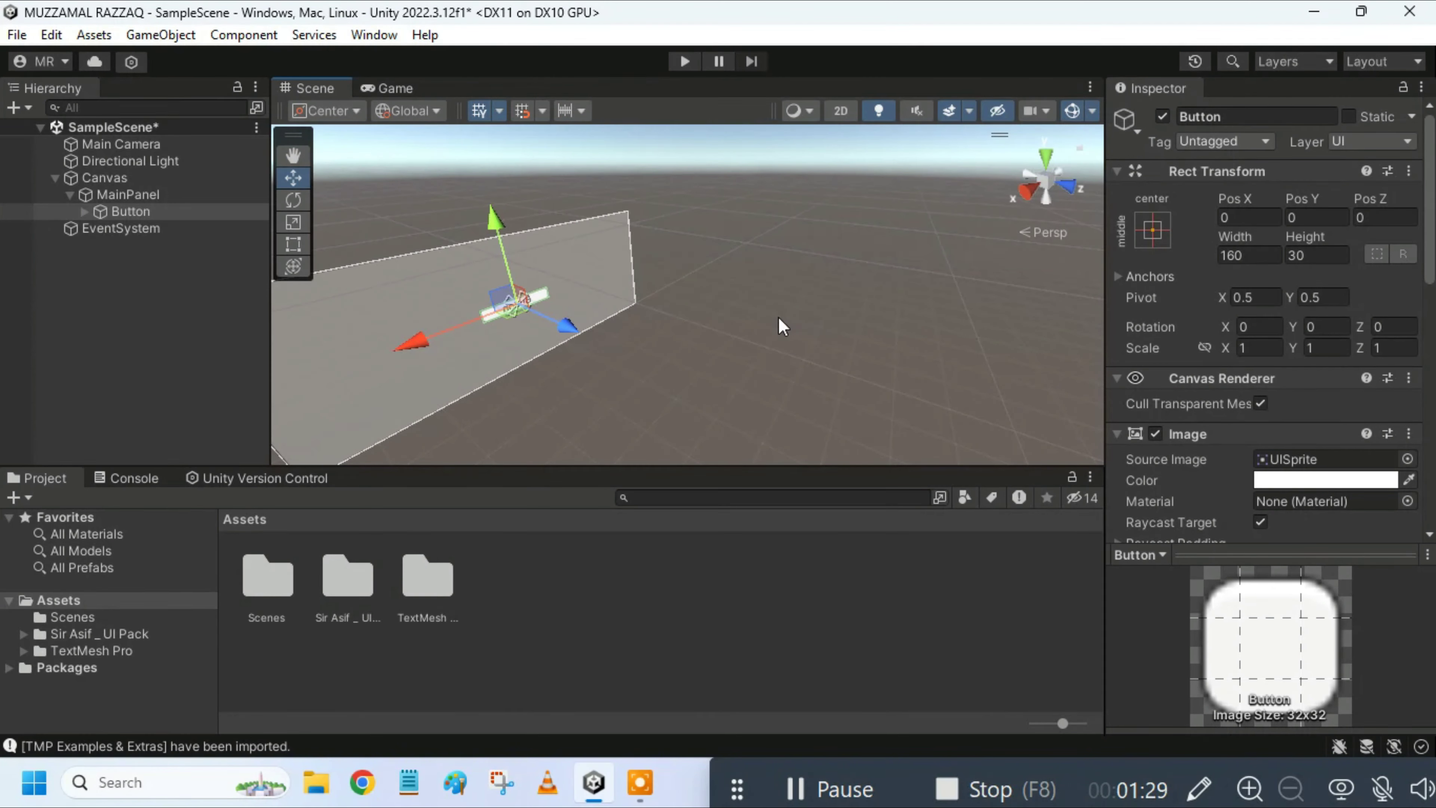
left_click_drag(590, 382, 724, 343)
mouse_move(532, 385)
left_mouse_down("alt")
mouse_move(579, 392)
mouse_move(740, 351)
left_mouse_up("alt")
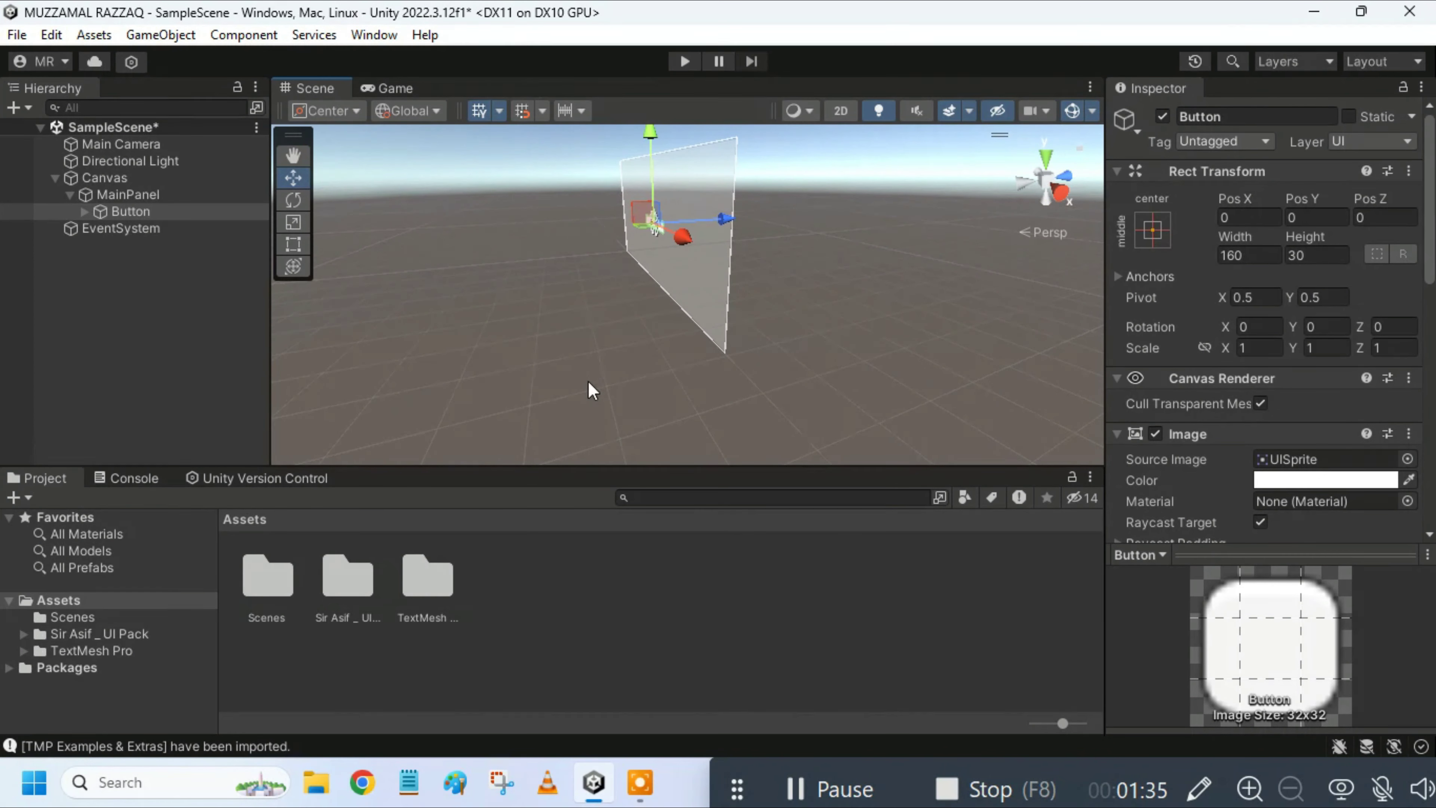
mouse_move(589, 381)
left_mouse_down("alt")
mouse_move(699, 385)
mouse_move(664, 392)
mouse_move(615, 391)
mouse_move(728, 371)
left_mouse_up("alt")
mouse_move(540, 406)
left_mouse_down("alt")
mouse_move(603, 397)
mouse_move(512, 407)
mouse_move(647, 382)
mouse_move(678, 398)
mouse_move(1147, 128)
left_mouse_up("alt")
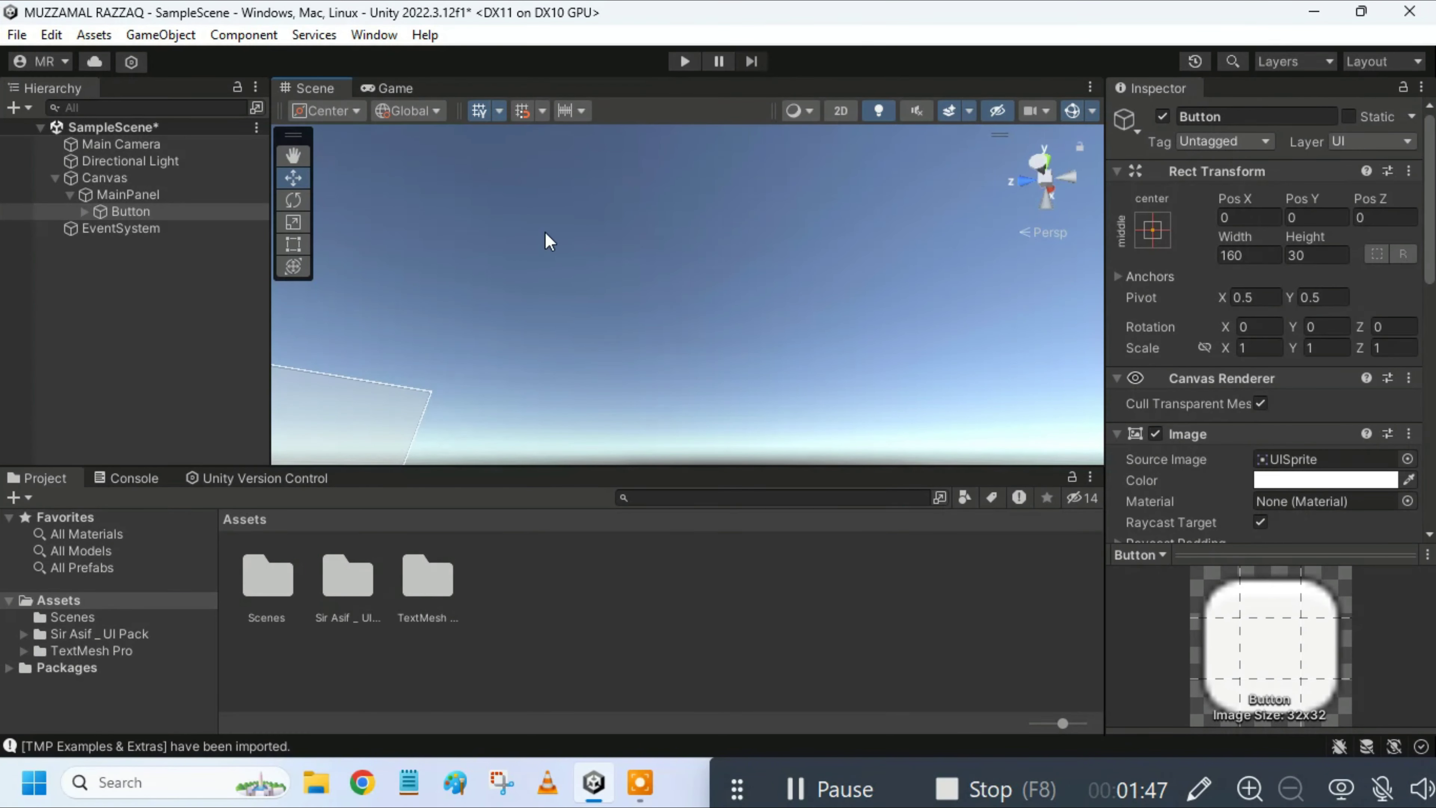
key("f")
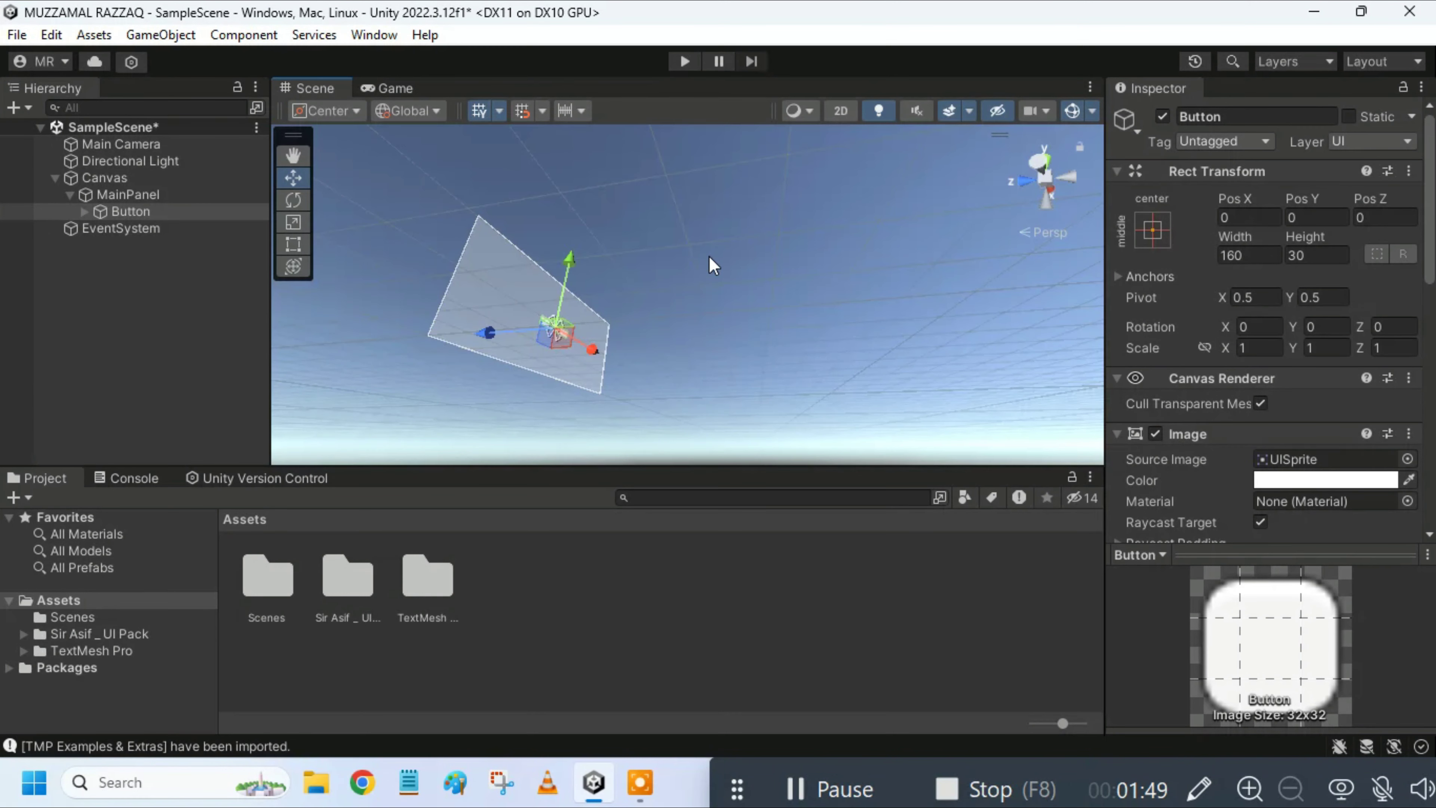
scroll(713, 265, "up", 3)
mouse_move(570, 331)
left_mouse_down("alt")
mouse_move(479, 403)
mouse_move(649, 322)
mouse_move(456, 396)
mouse_move(687, 365)
left_mouse_up("alt")
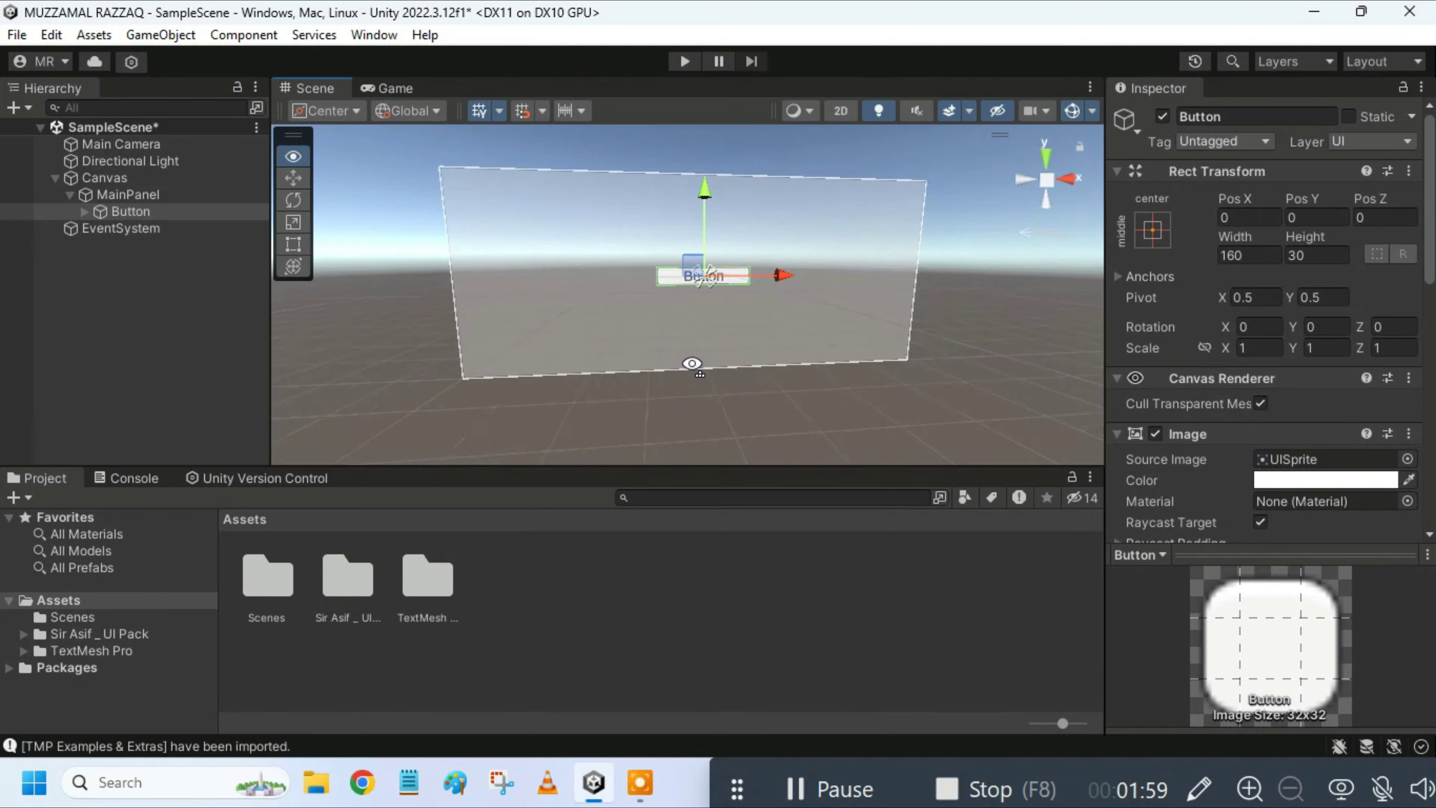
mouse_move(687, 365)
left_mouse_down("alt")
mouse_move(682, 318)
mouse_move(945, 386)
left_mouse_up("alt")
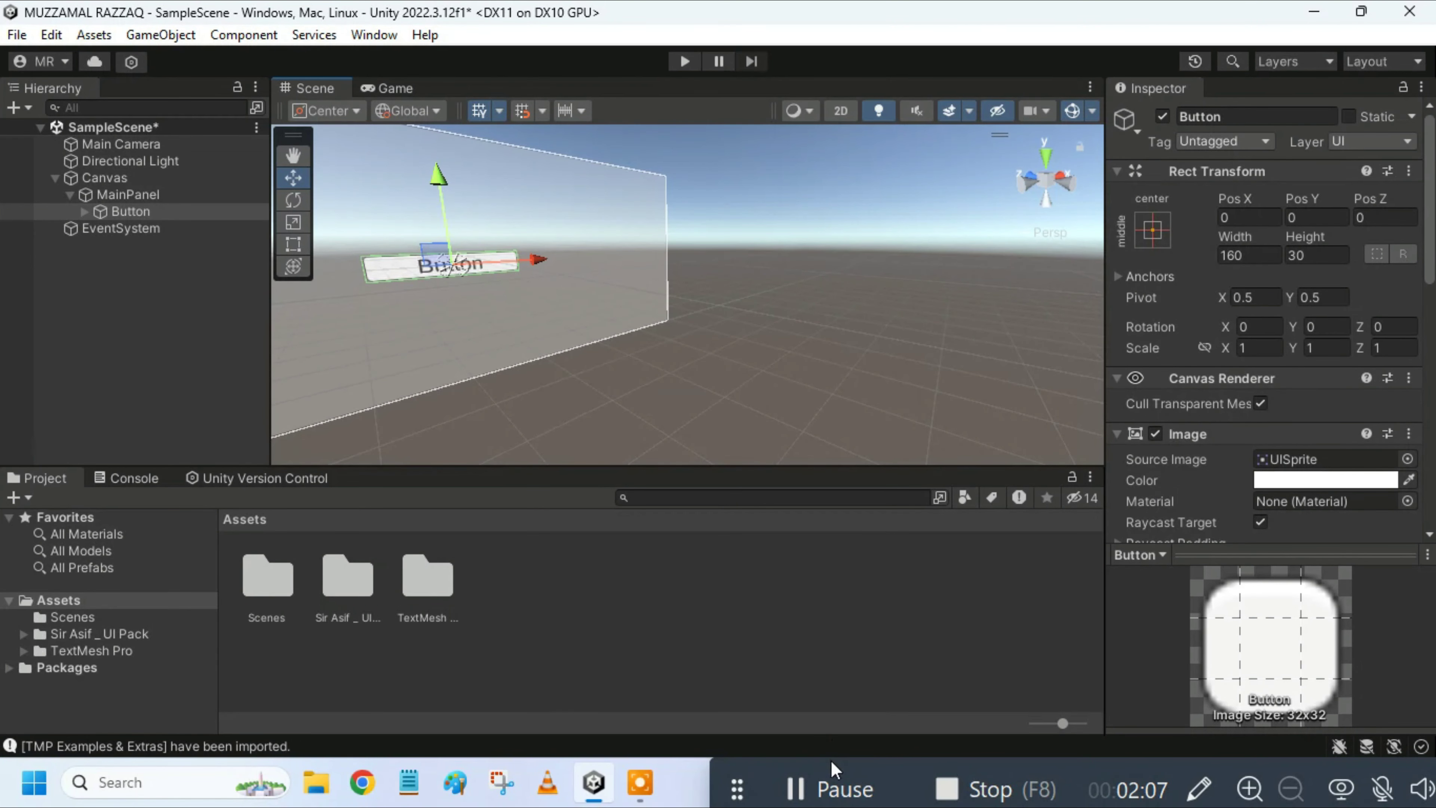
left_click(839, 789)
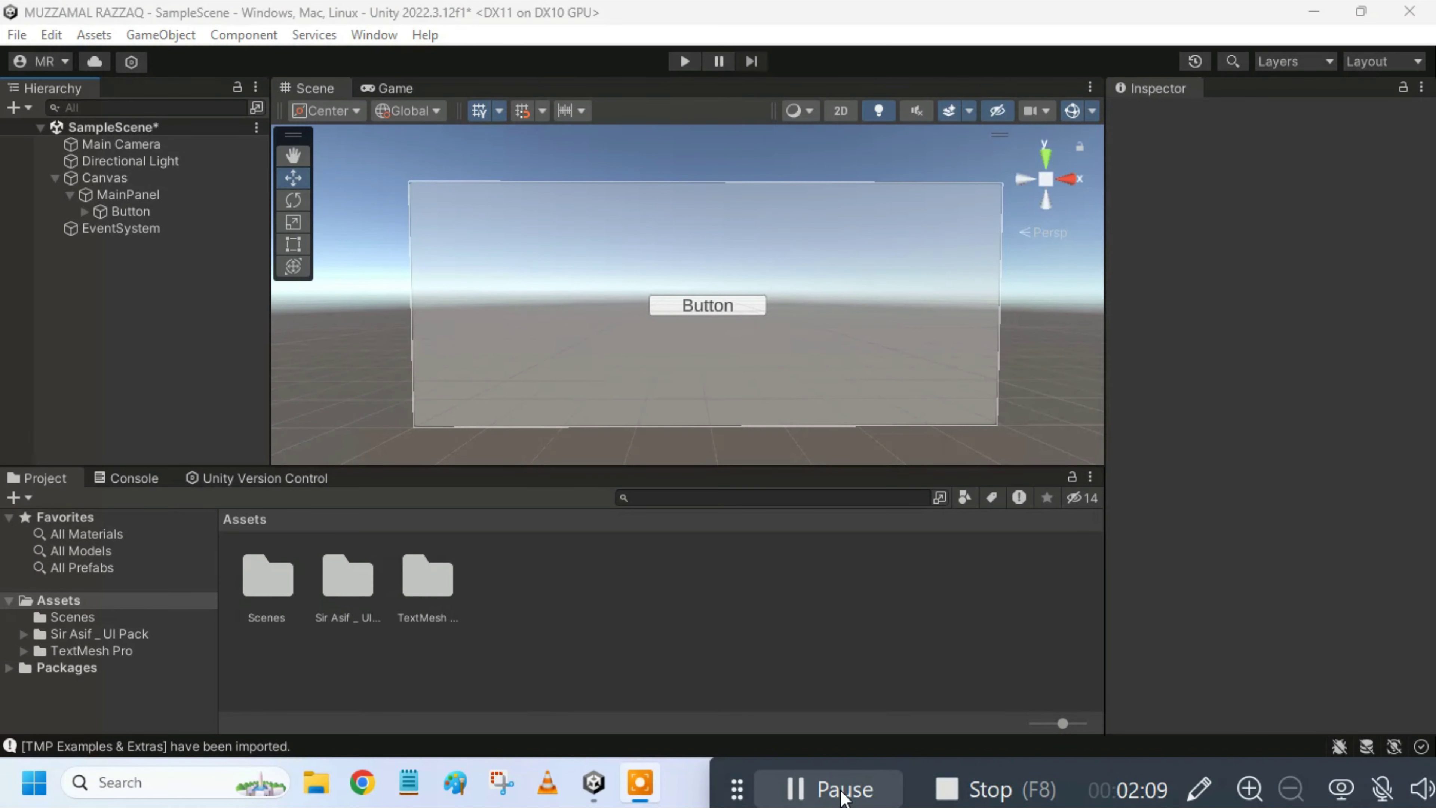
Step: Set the Canvas Scaler to Scale With Screen Size with an 800 × 600 reference resolution
left_click(142, 178)
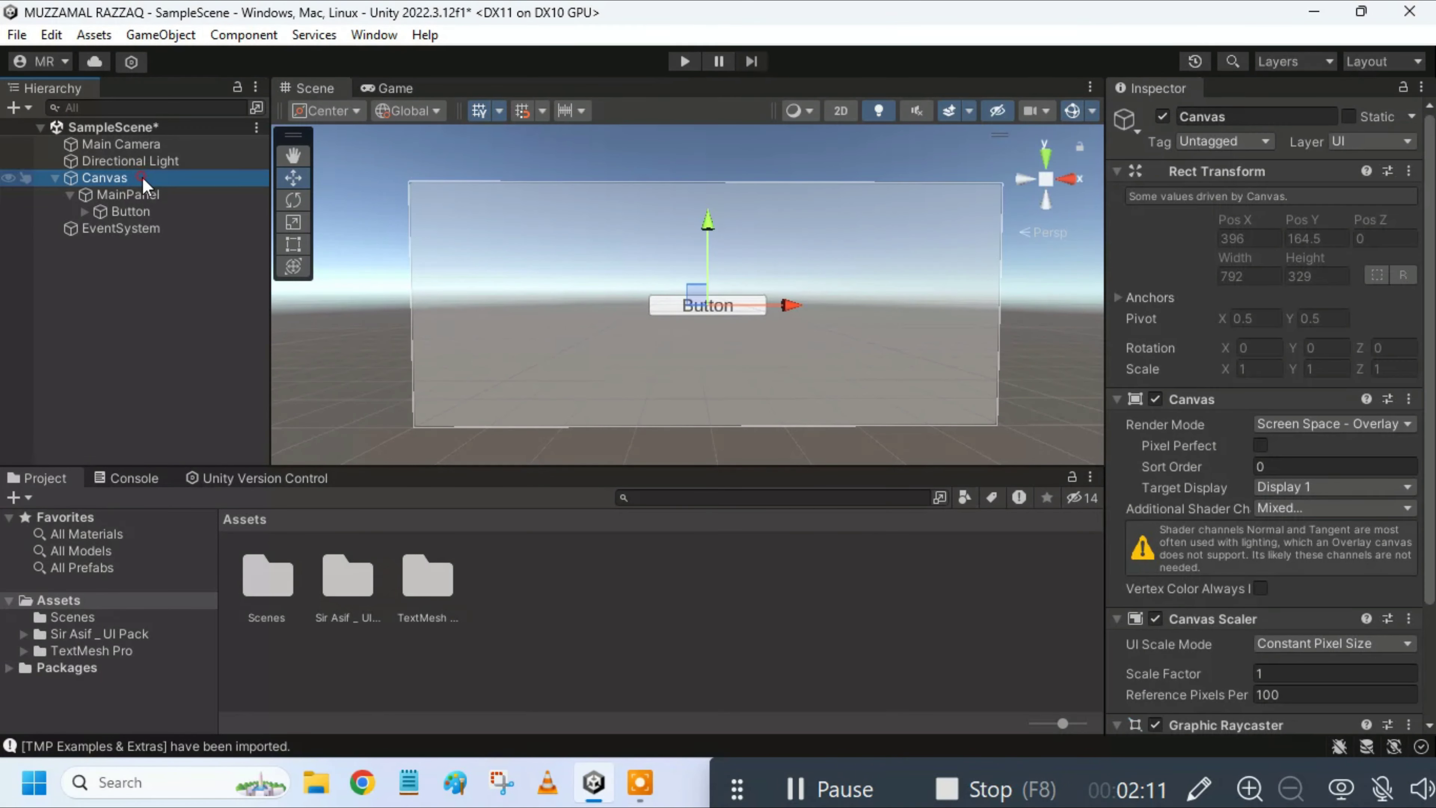
scroll(1197, 291, "down", 5)
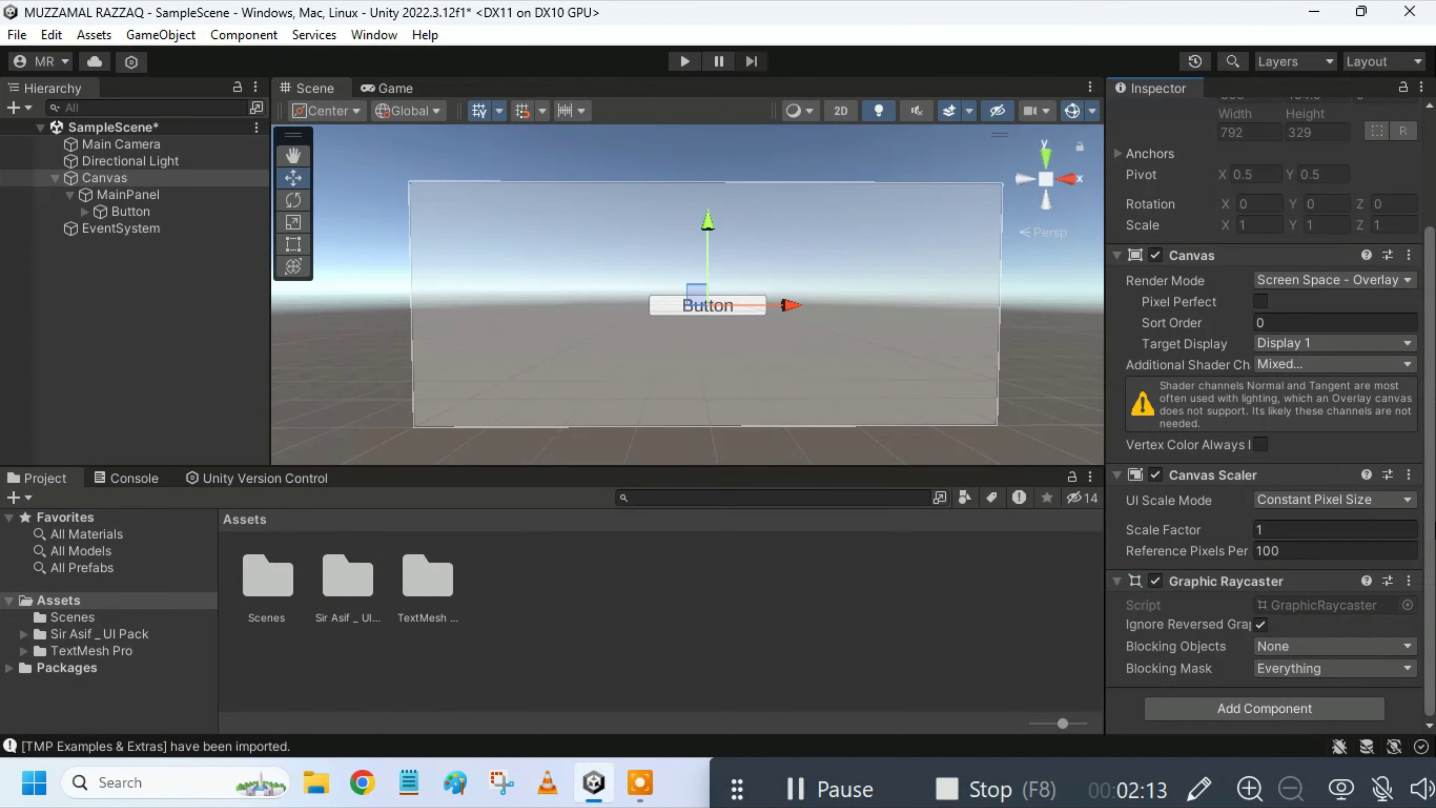
left_click(1348, 496)
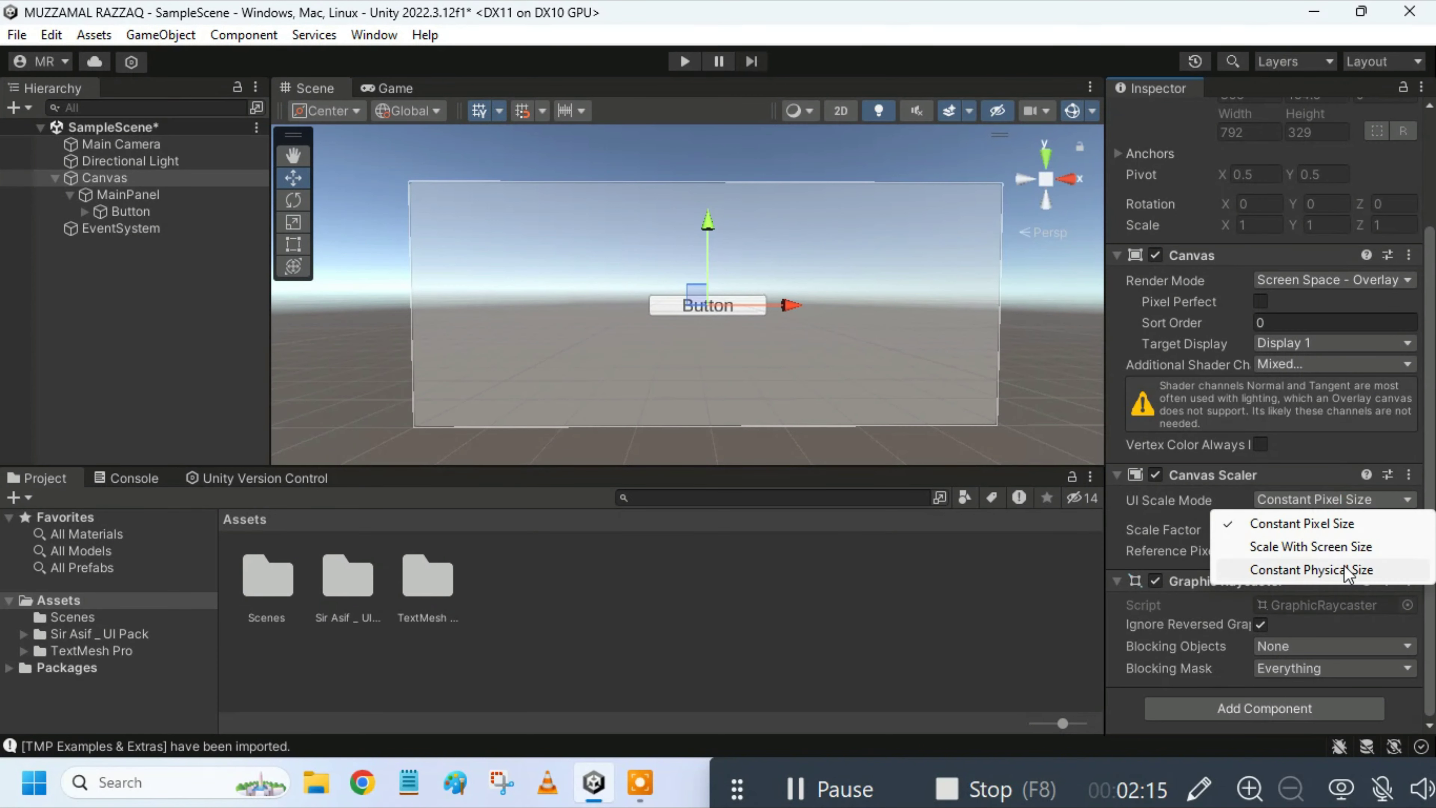
left_click(1332, 544)
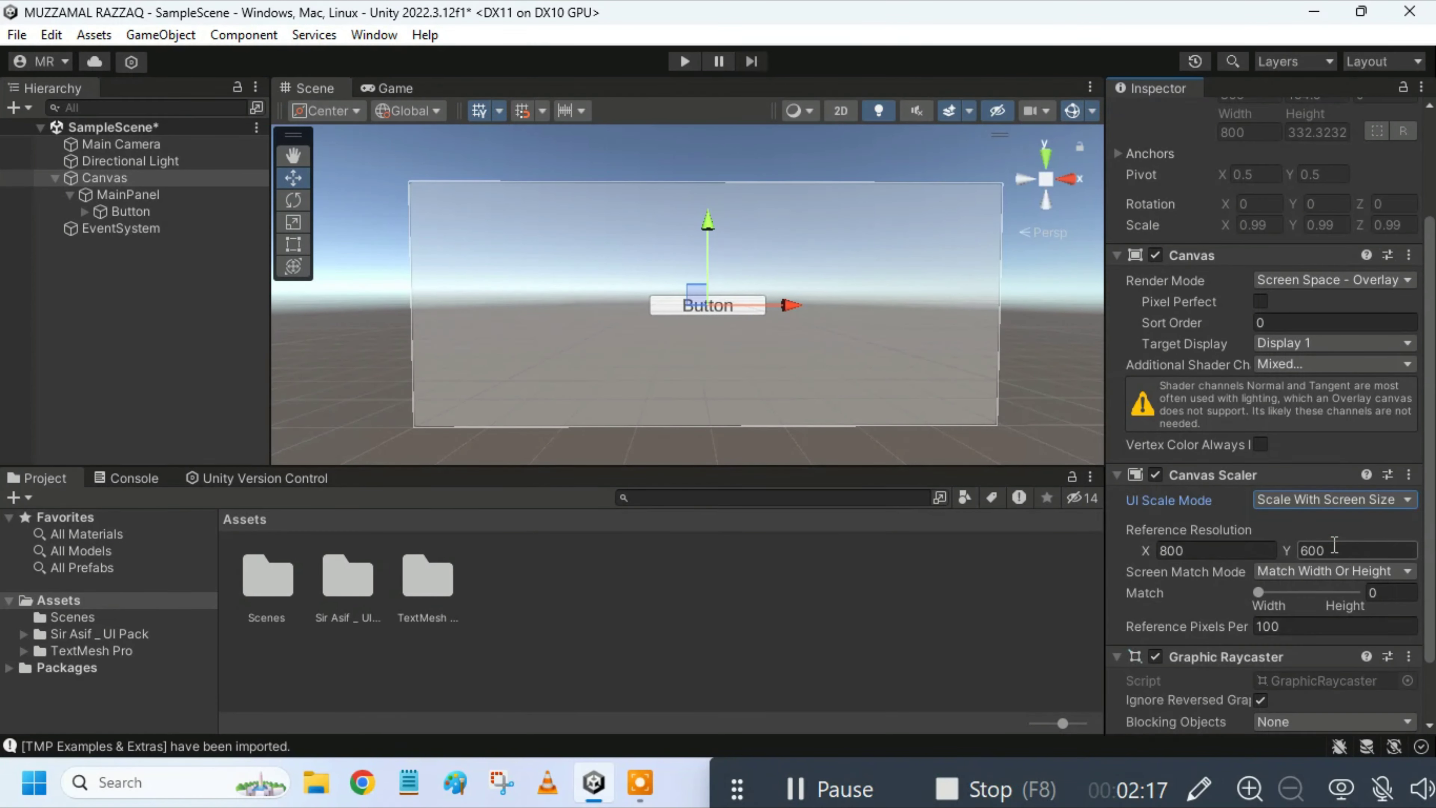
scroll(1266, 408, "down", 3)
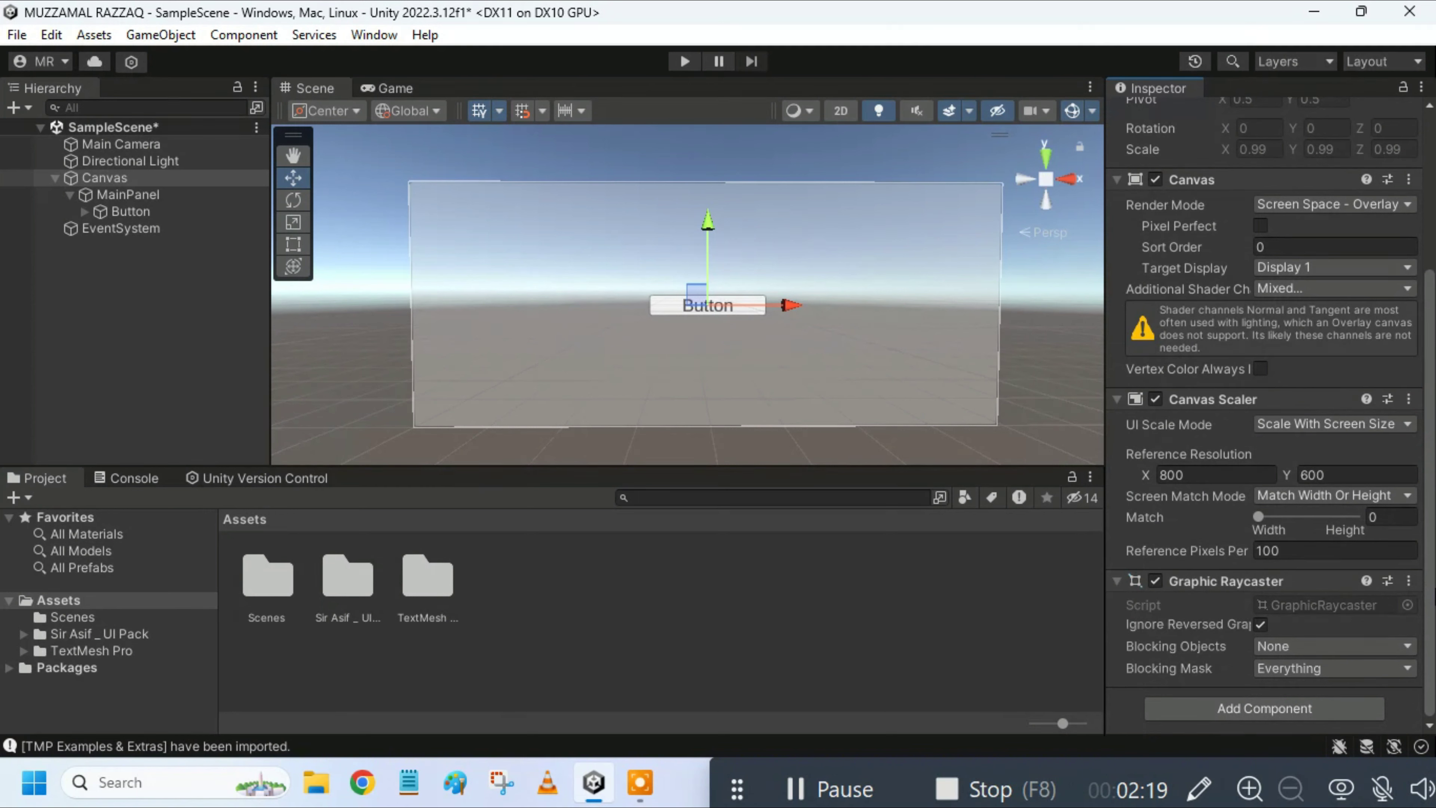
Step: Expand the Button in the Hierarchy and select its Text (TMP) child
left_click(144, 334)
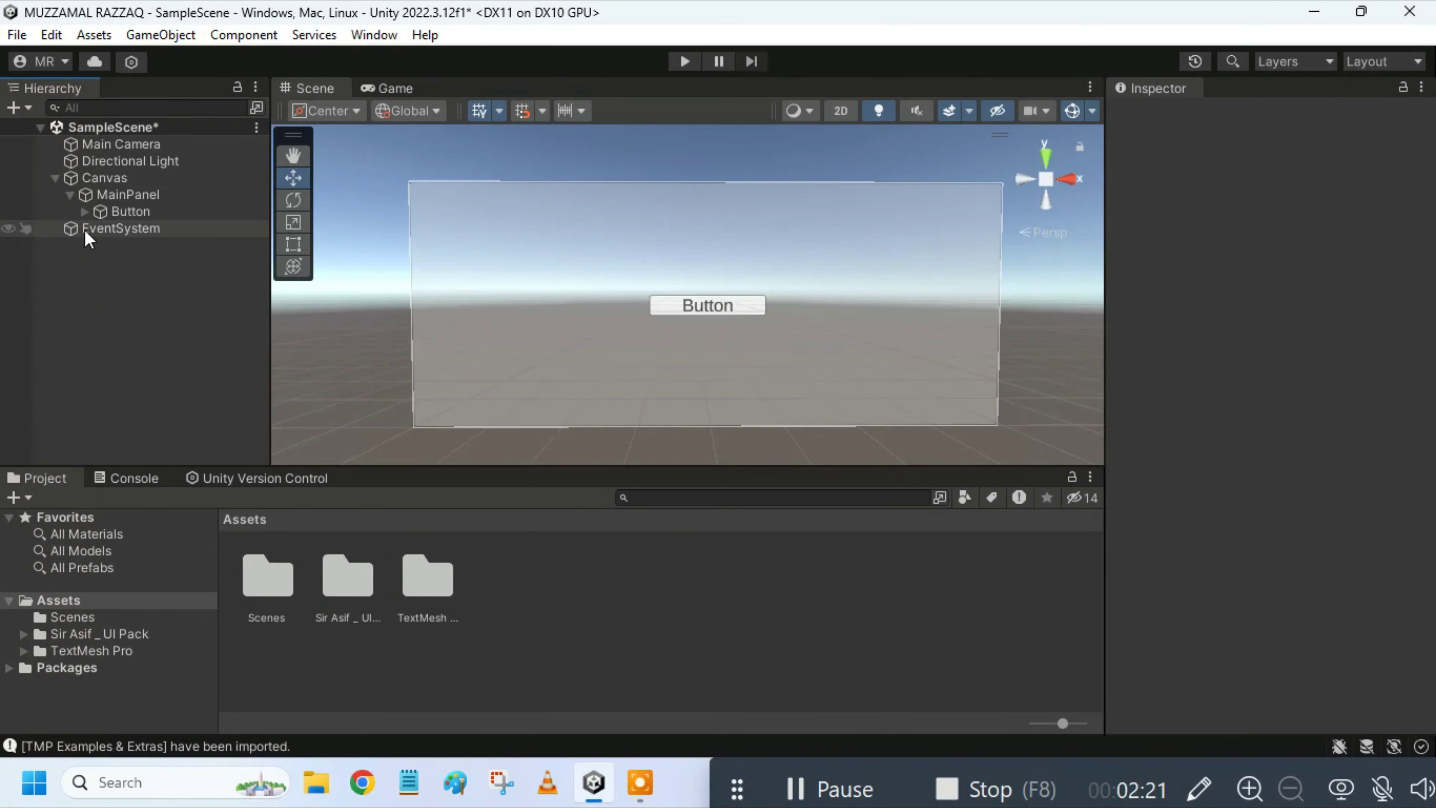
left_click(80, 211)
left_click(131, 229)
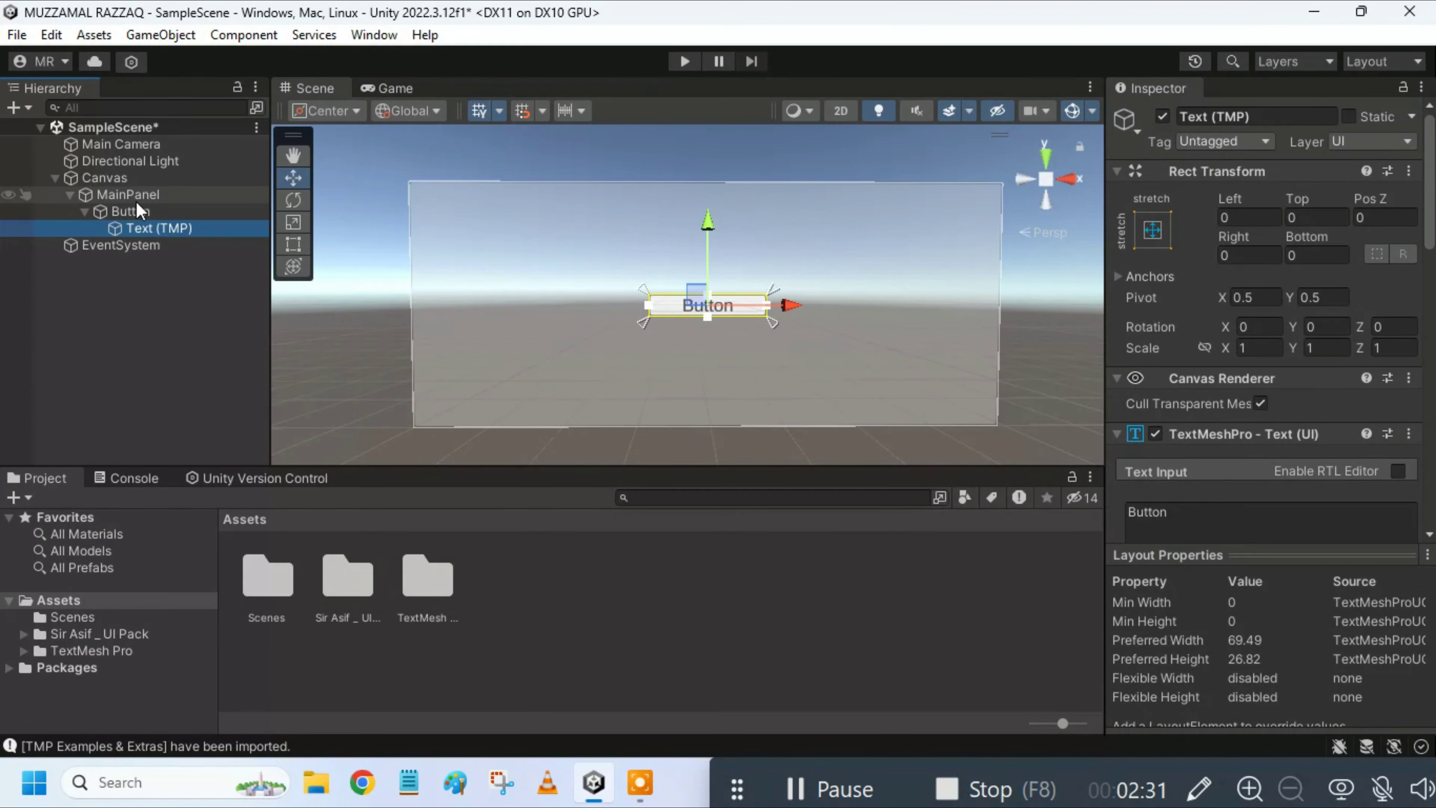
Step: Browse into the Sir Asif _ UI Pack > Panels folder in the Project window
double_click(343, 595)
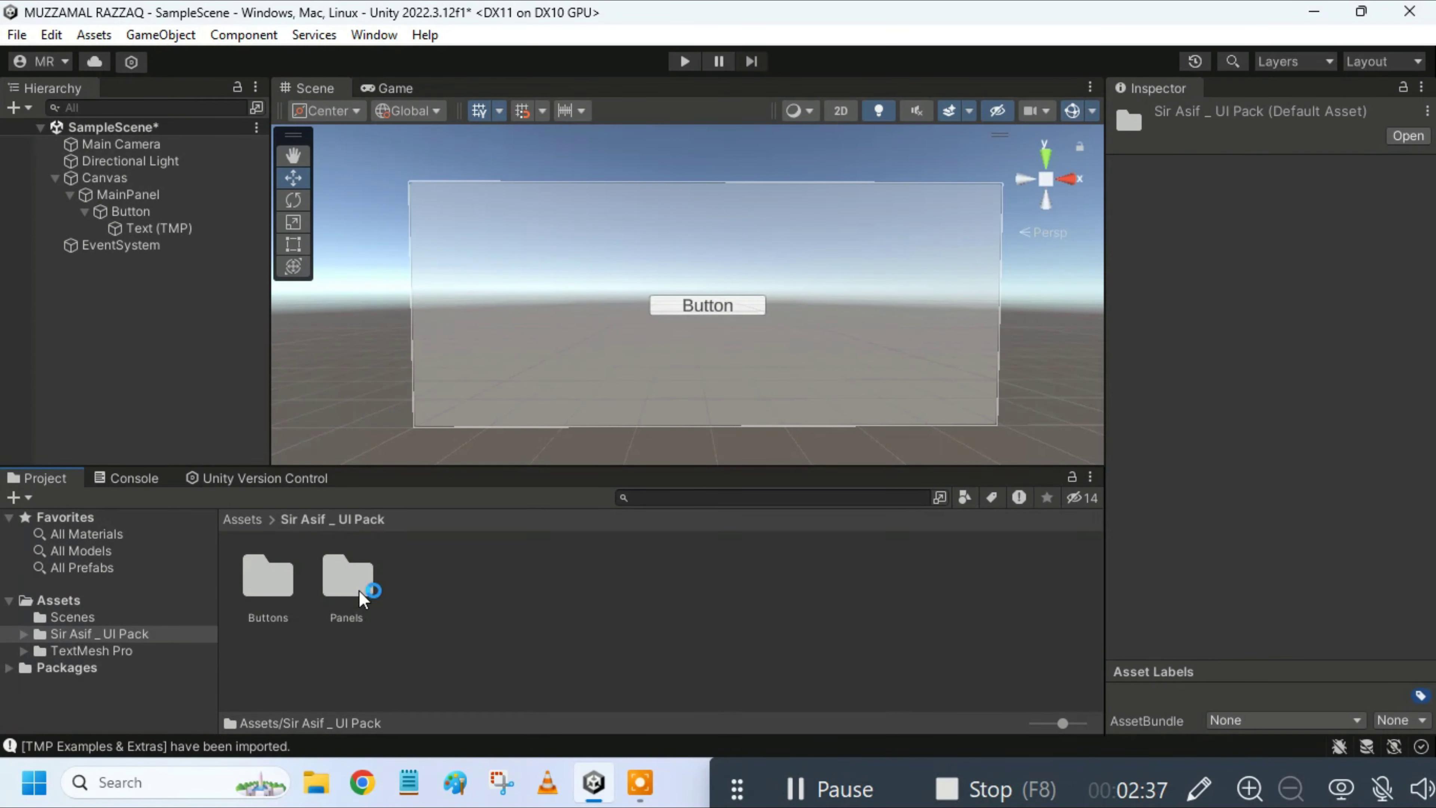
double_click(358, 589)
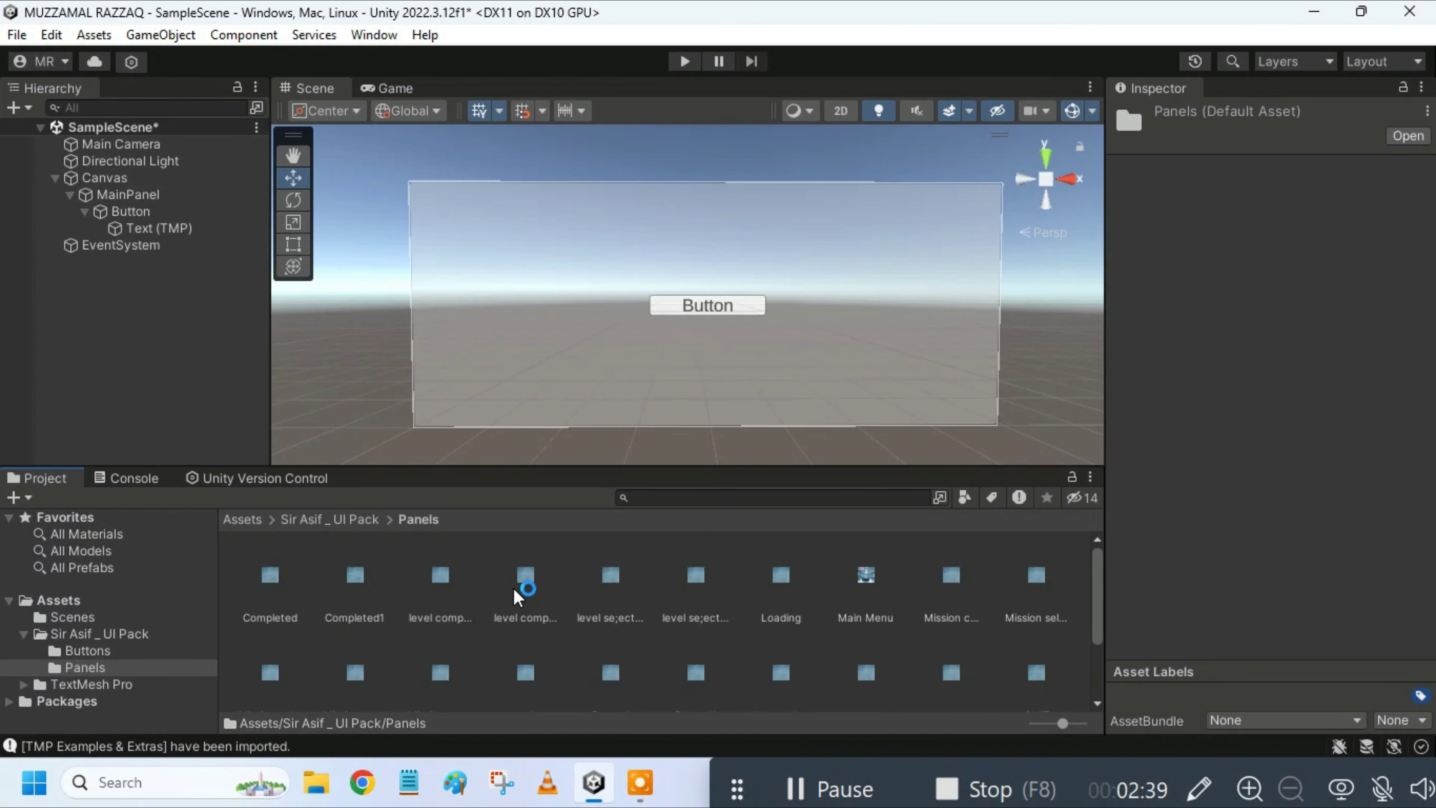
scroll(749, 598, "down", 3)
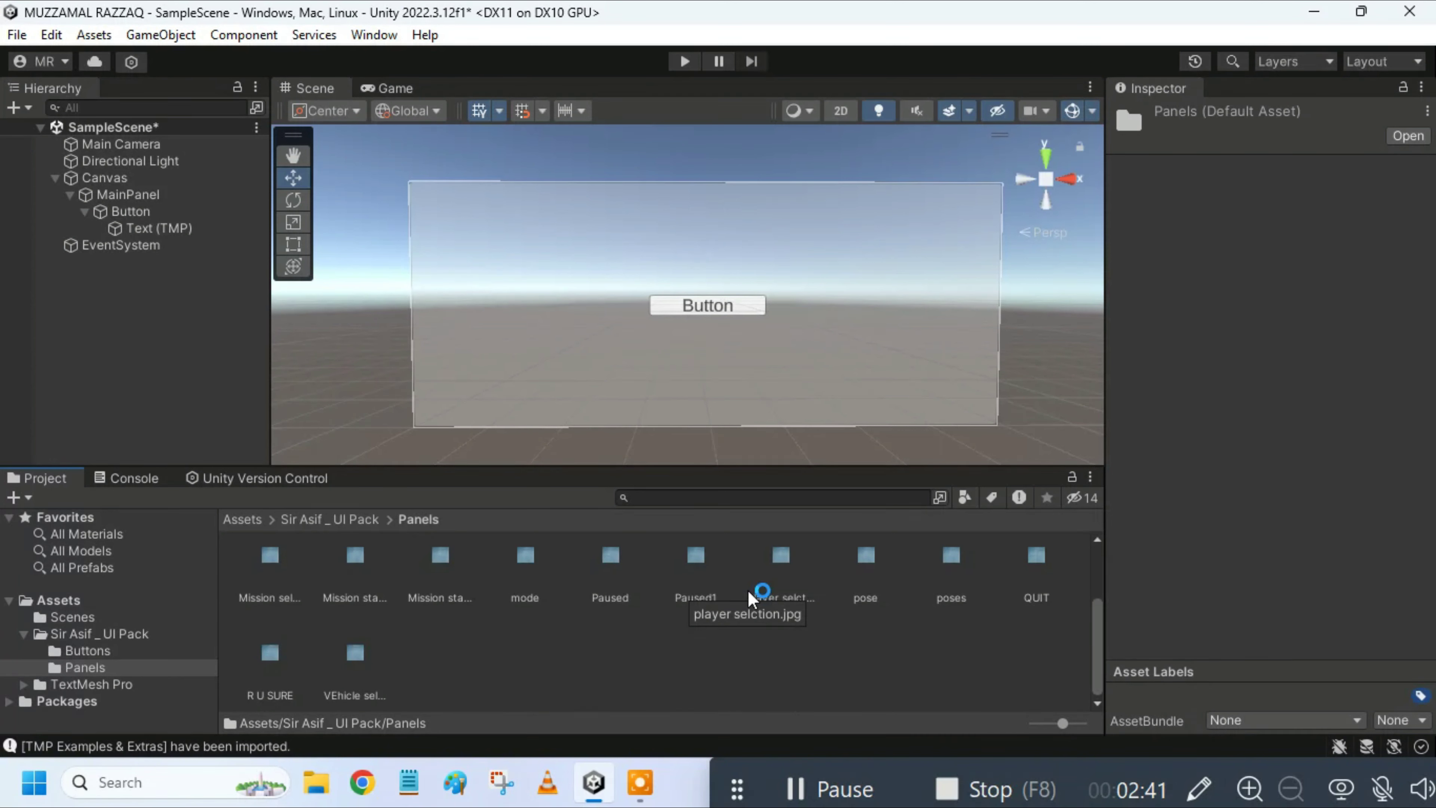
scroll(749, 598, "up", 2)
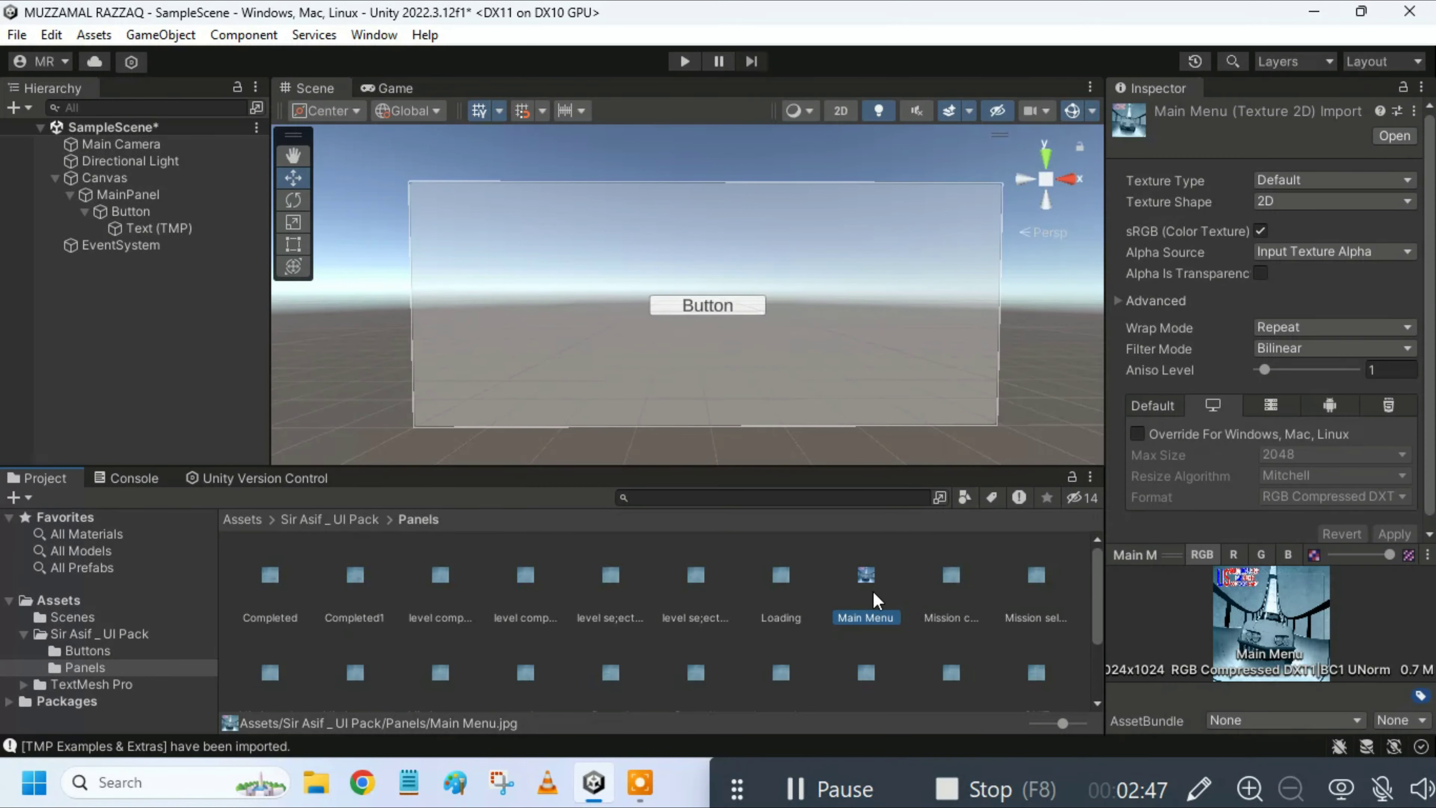
Step: Set Main Menu's Texture Type to Sprite (2D and UI) and apply it
left_click(1321, 180)
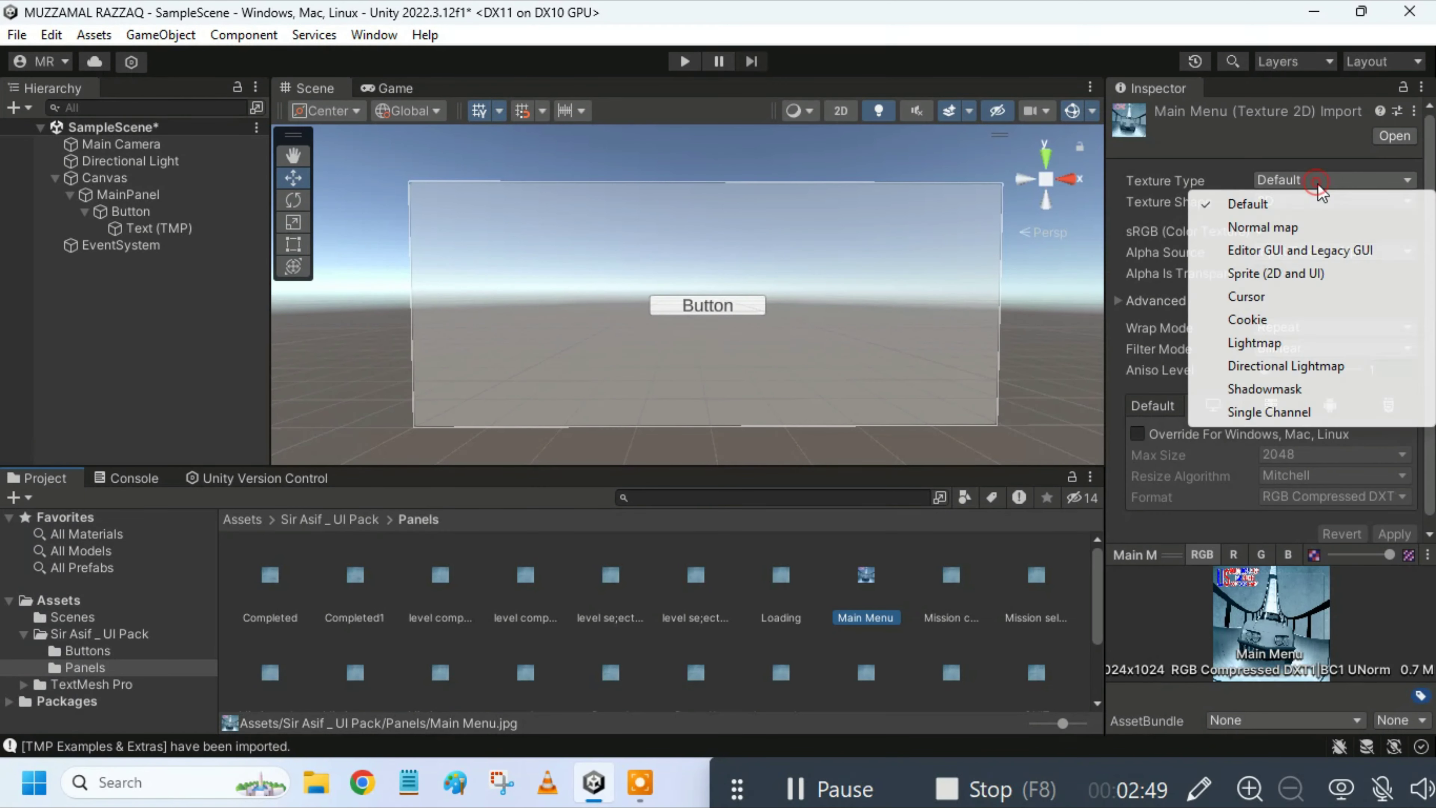
left_click(1303, 271)
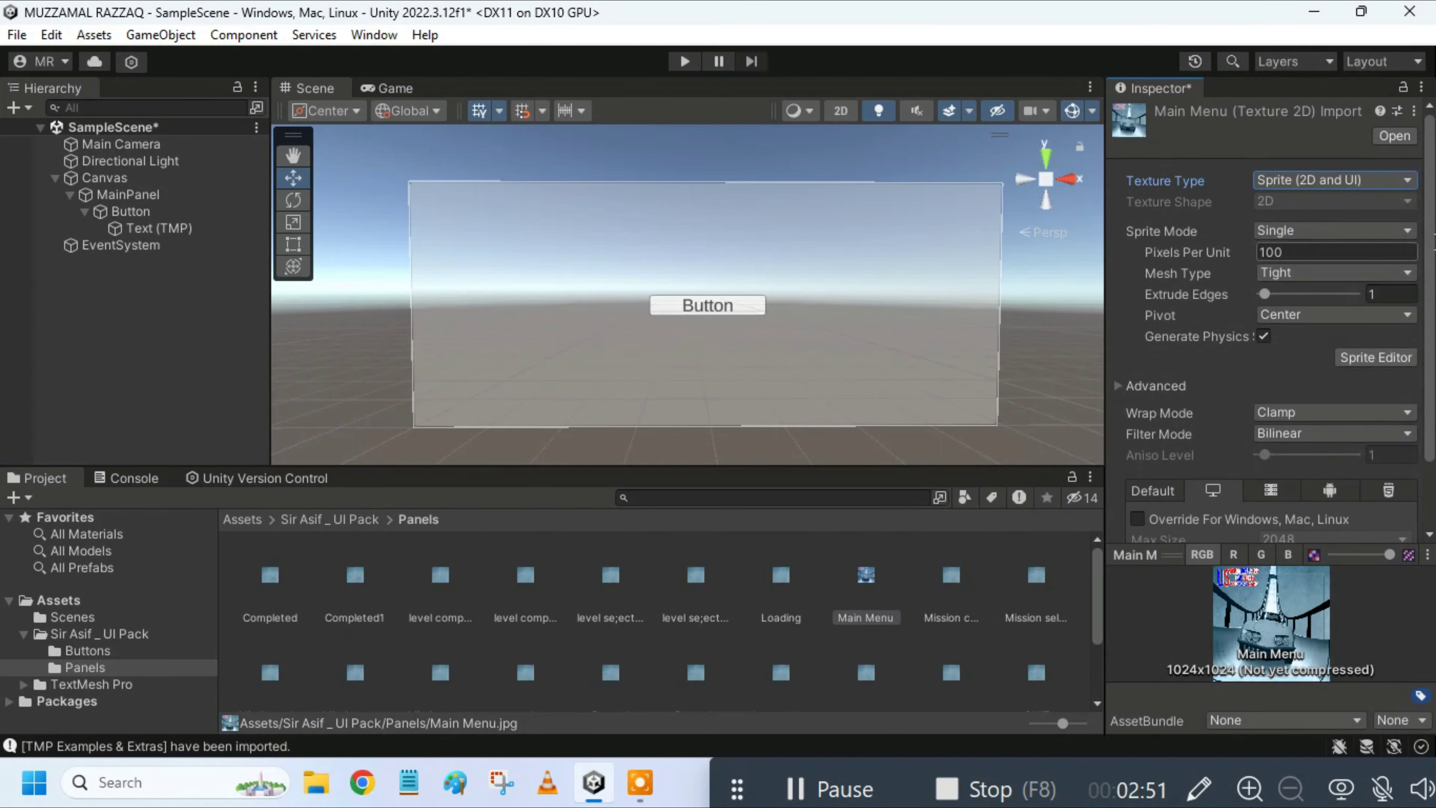
scroll(1430, 237, "down", 3)
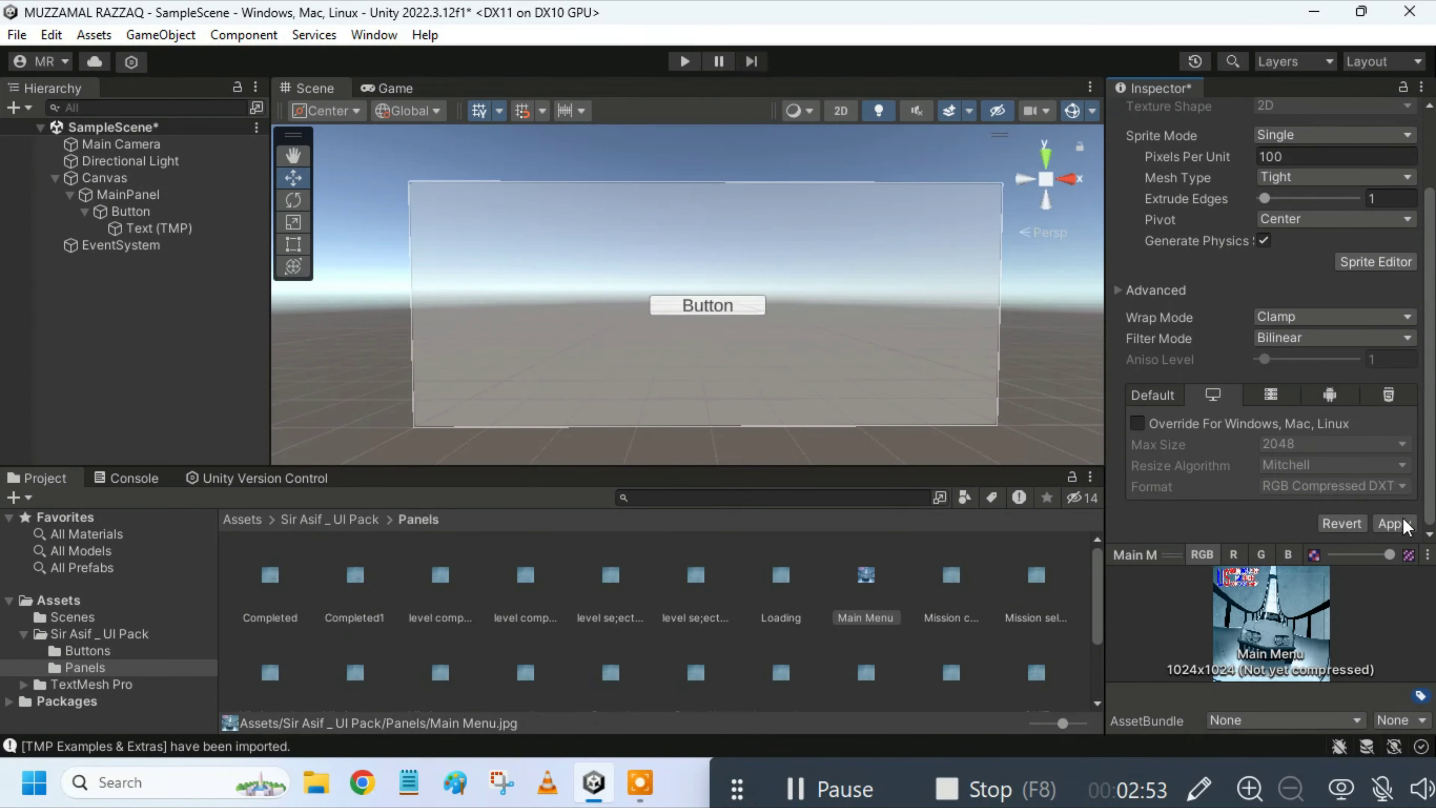
left_click(1402, 533)
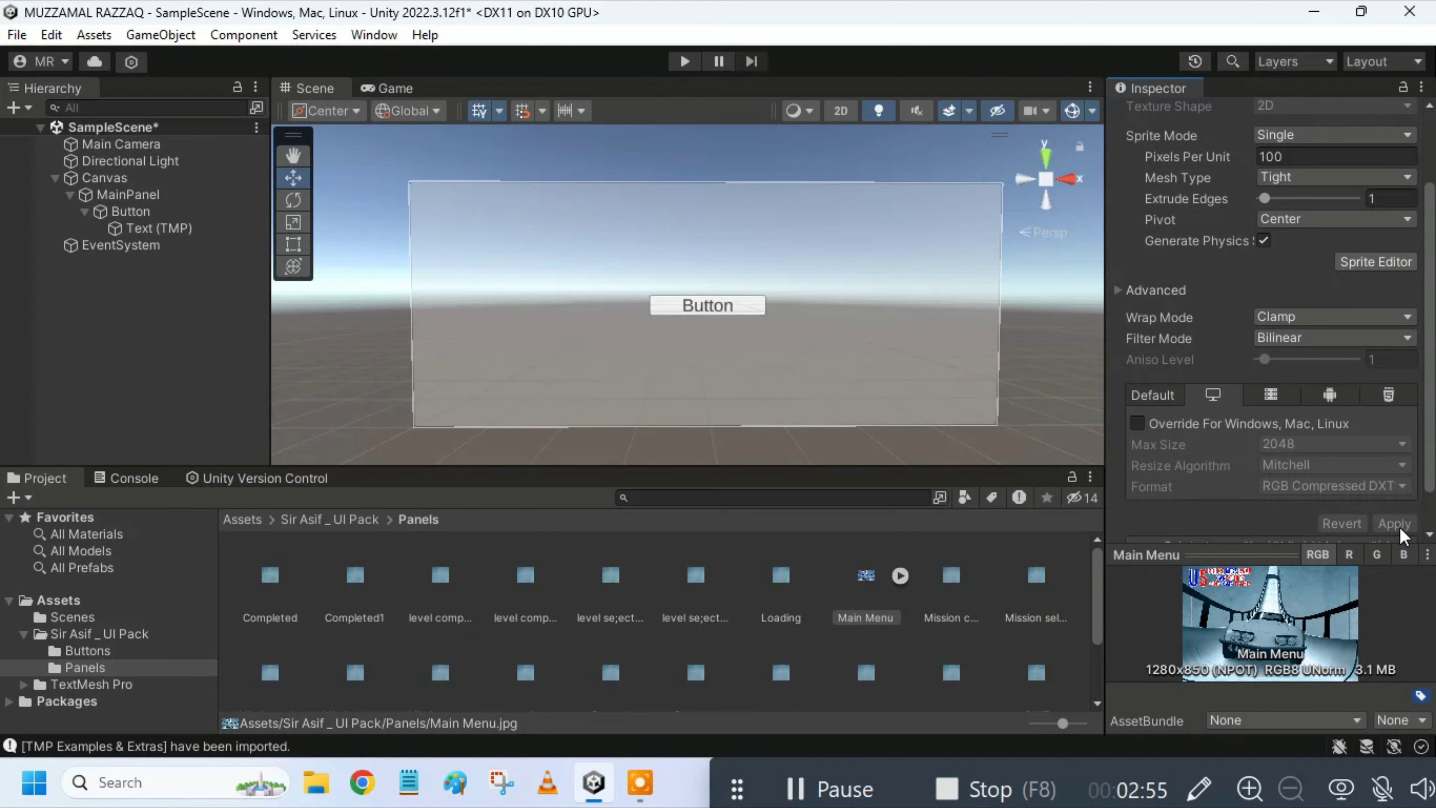
Step: Give MainPanel the Main Menu sprite with opaque white colour (FFFFFF, alpha 255), then select the button's Text (TMP)
left_click(125, 195)
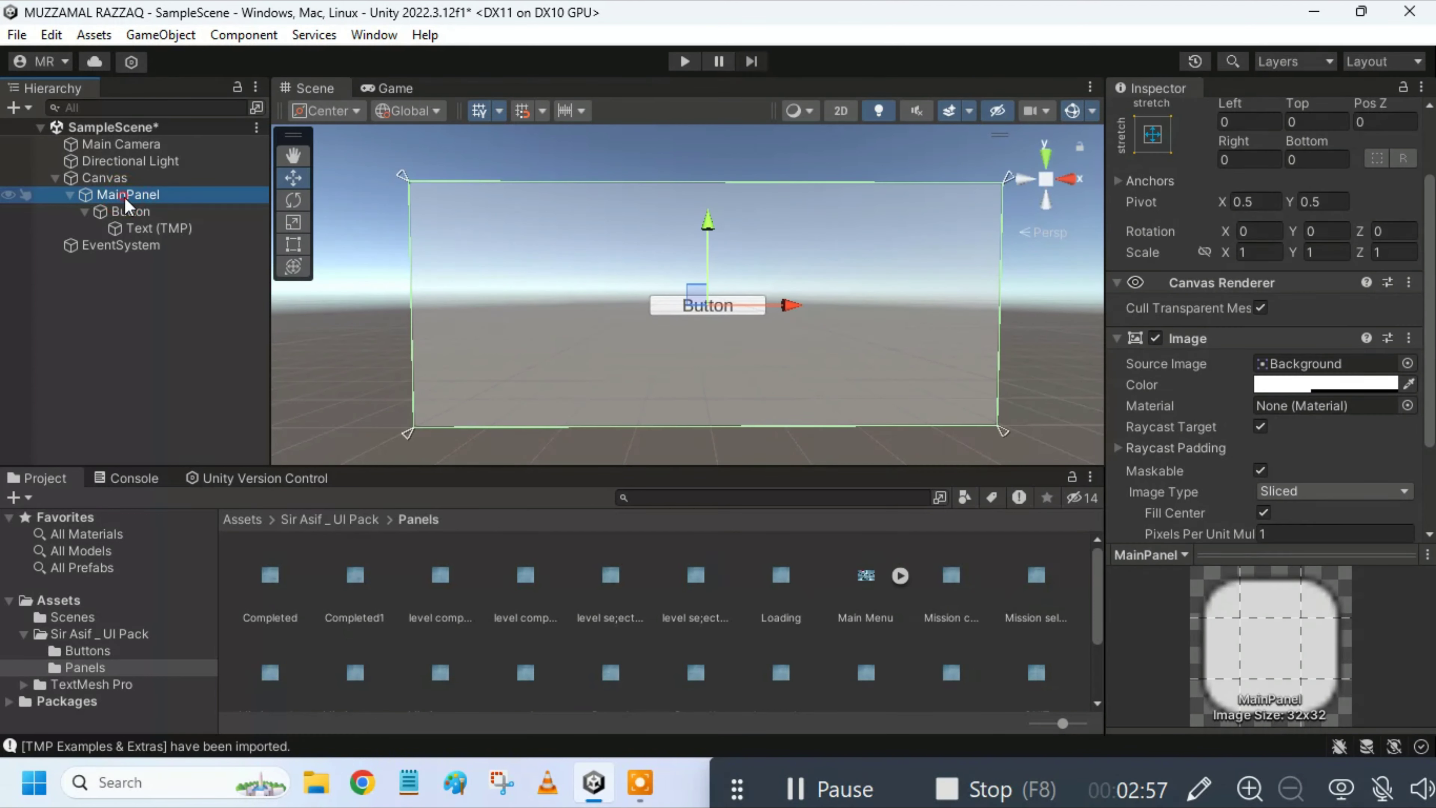
mouse_move(867, 592)
left_mouse_down()
mouse_move(1289, 378)
mouse_move(1283, 367)
left_mouse_up()
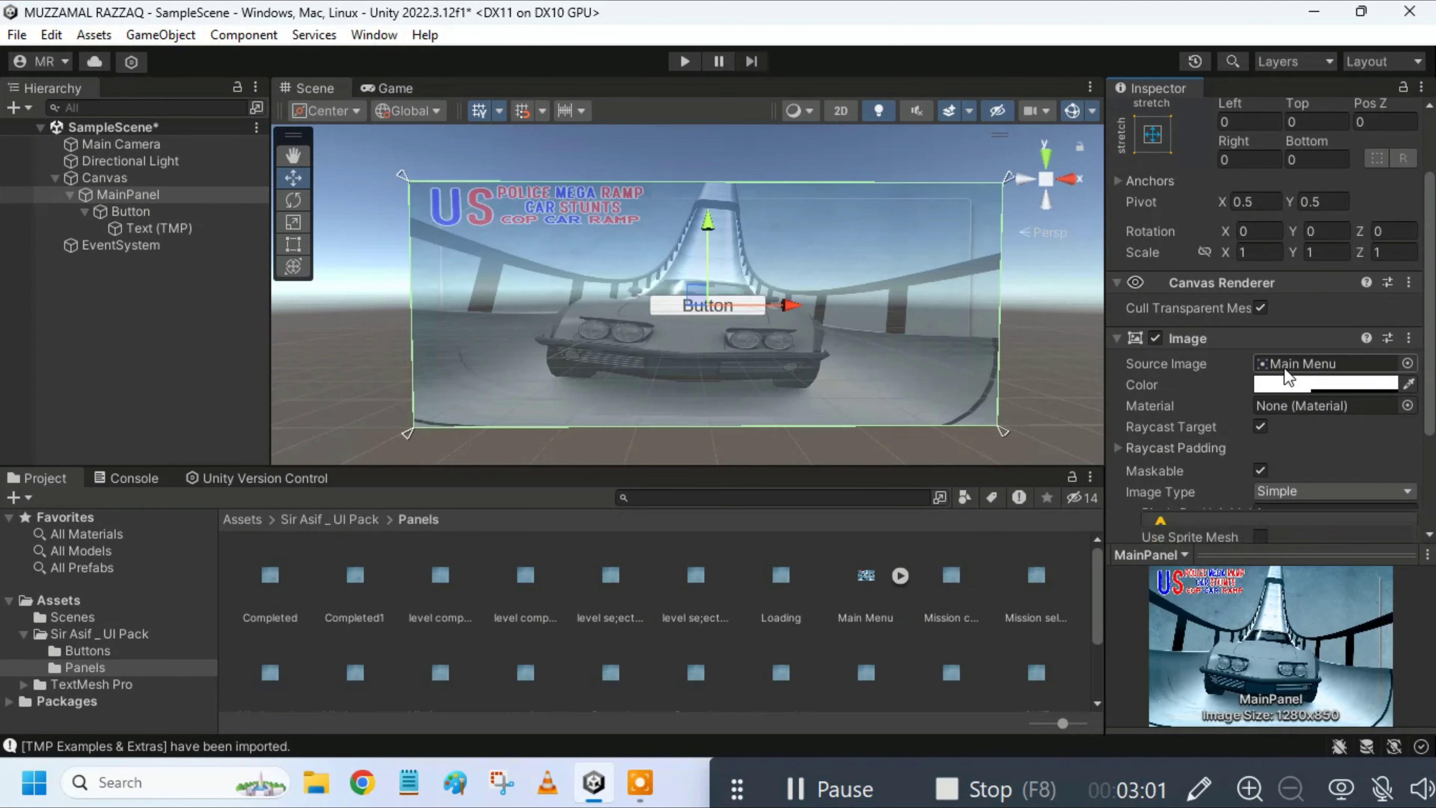
left_click(1295, 386)
left_click(1295, 387)
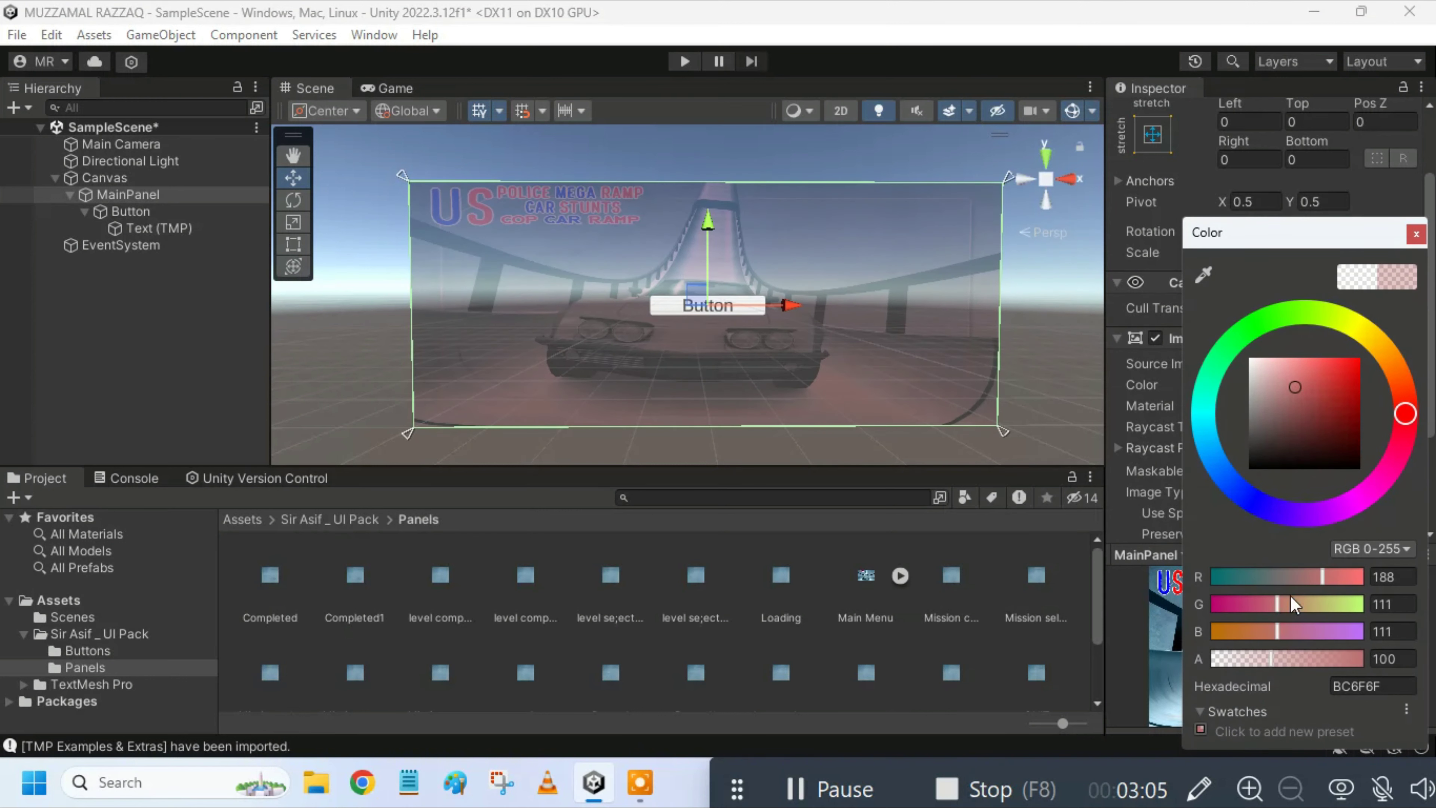
left_click(1267, 658)
left_click_drag(1310, 657, 1362, 656)
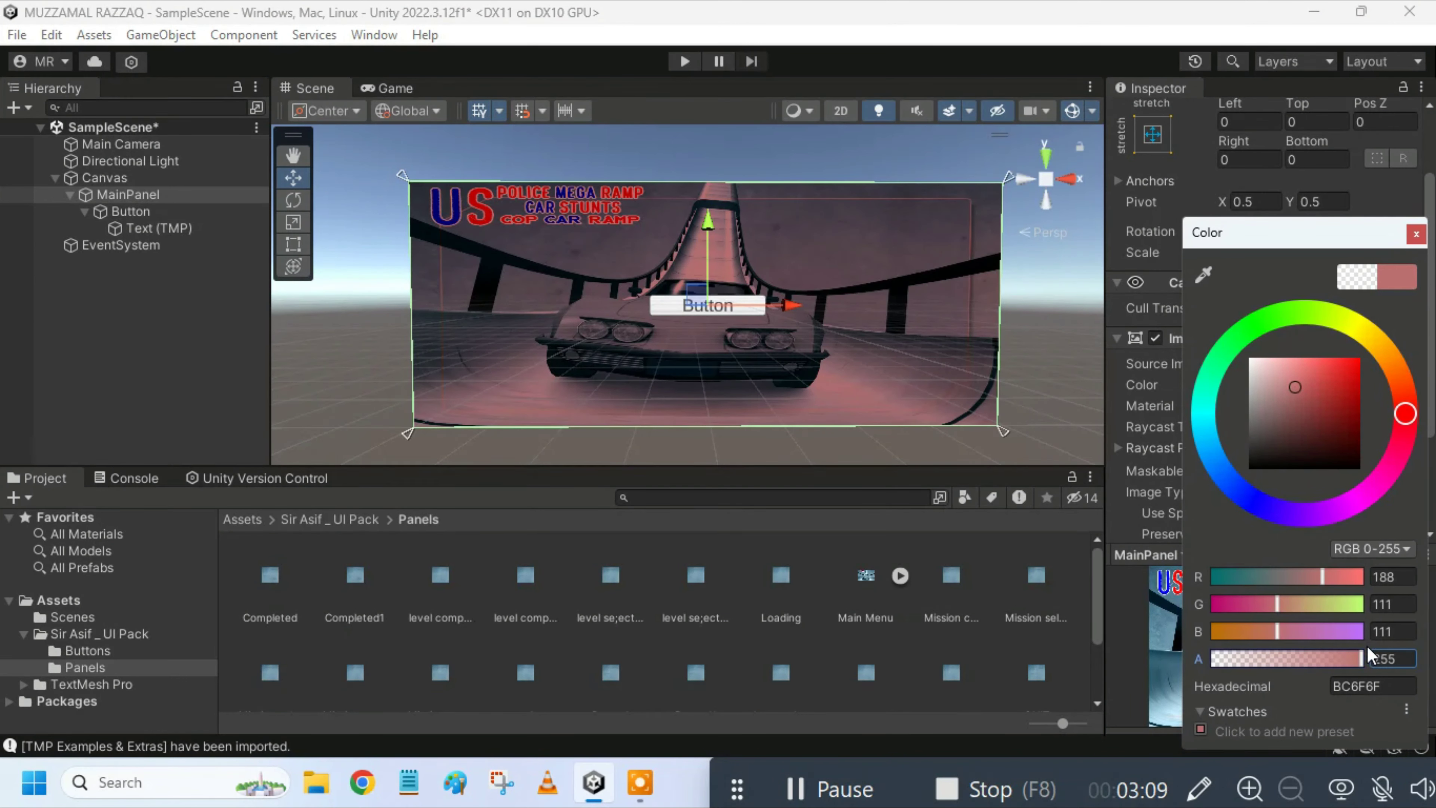
left_click_drag(1298, 402, 1248, 358)
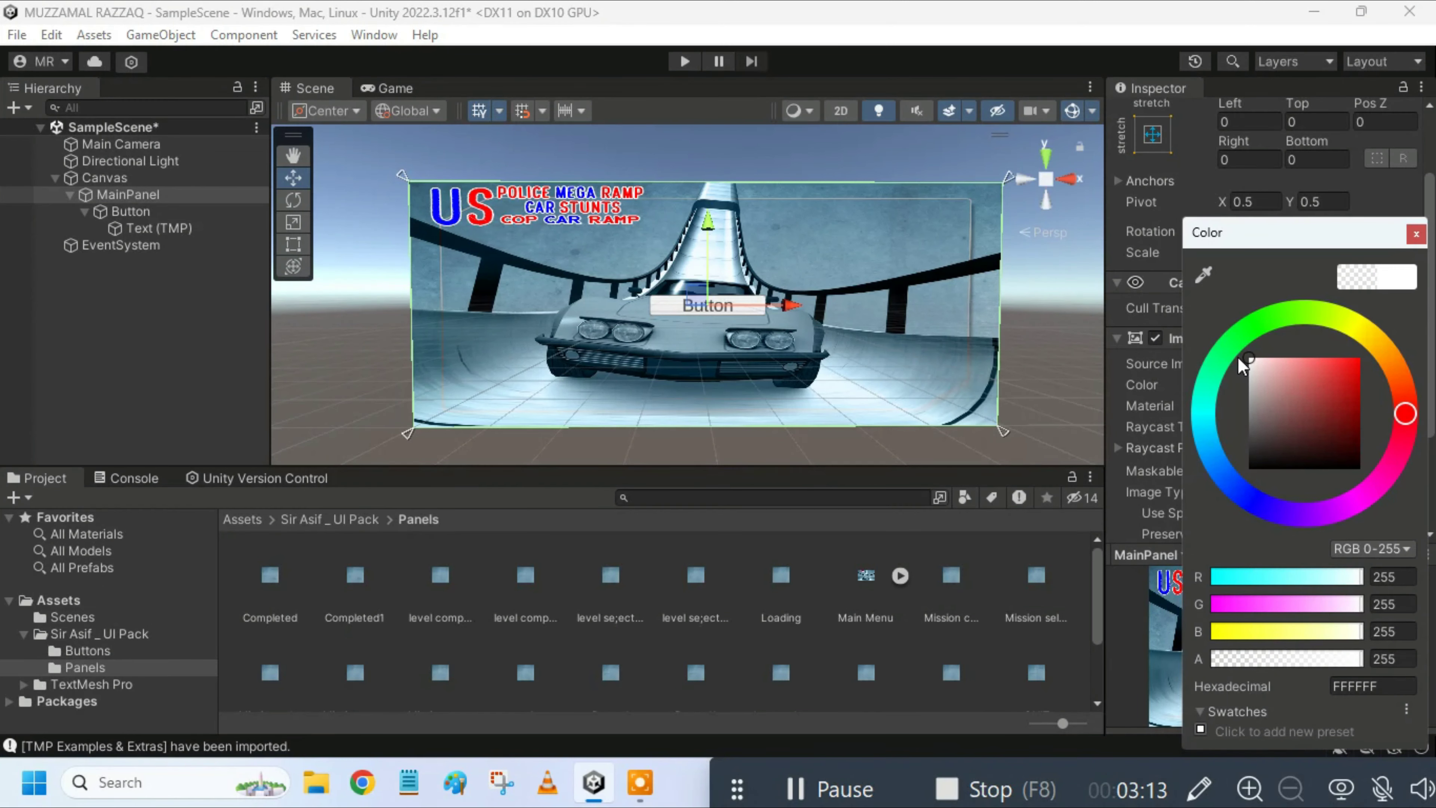
left_click(1413, 235)
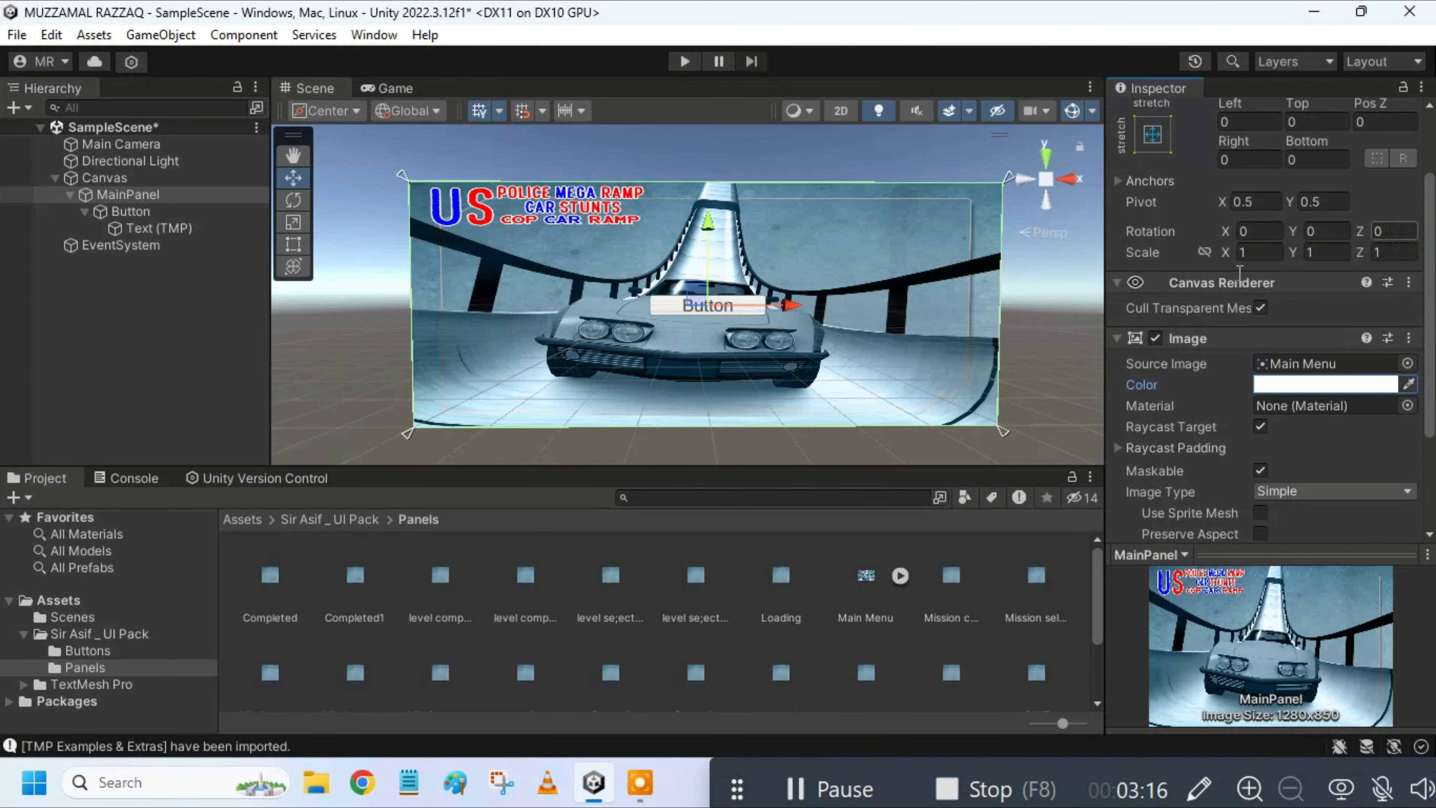
left_click(161, 230)
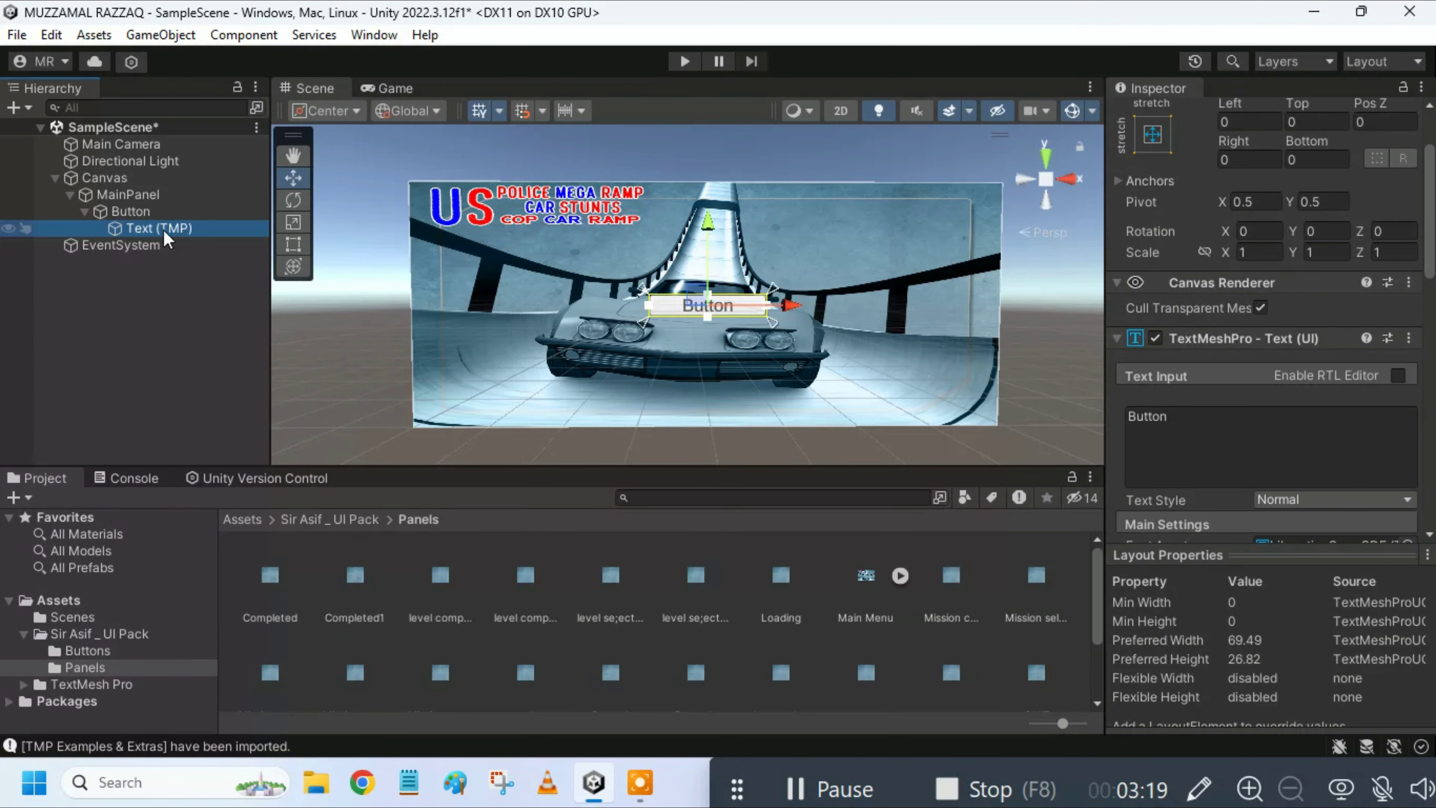
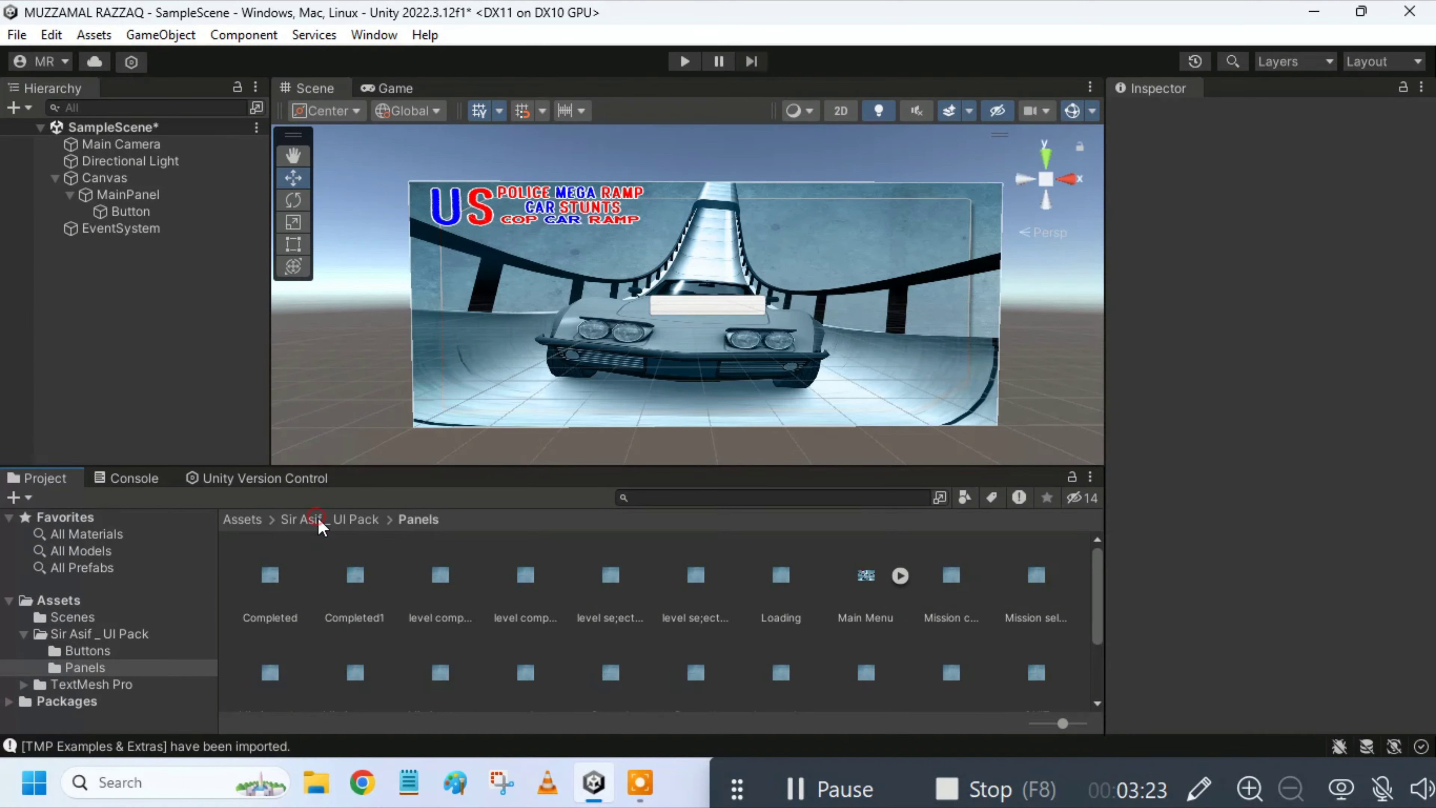
Step: Open the UI pack's Buttons folder and select the play.png texture to view its import settings
left_click(316, 520)
double_click(282, 596)
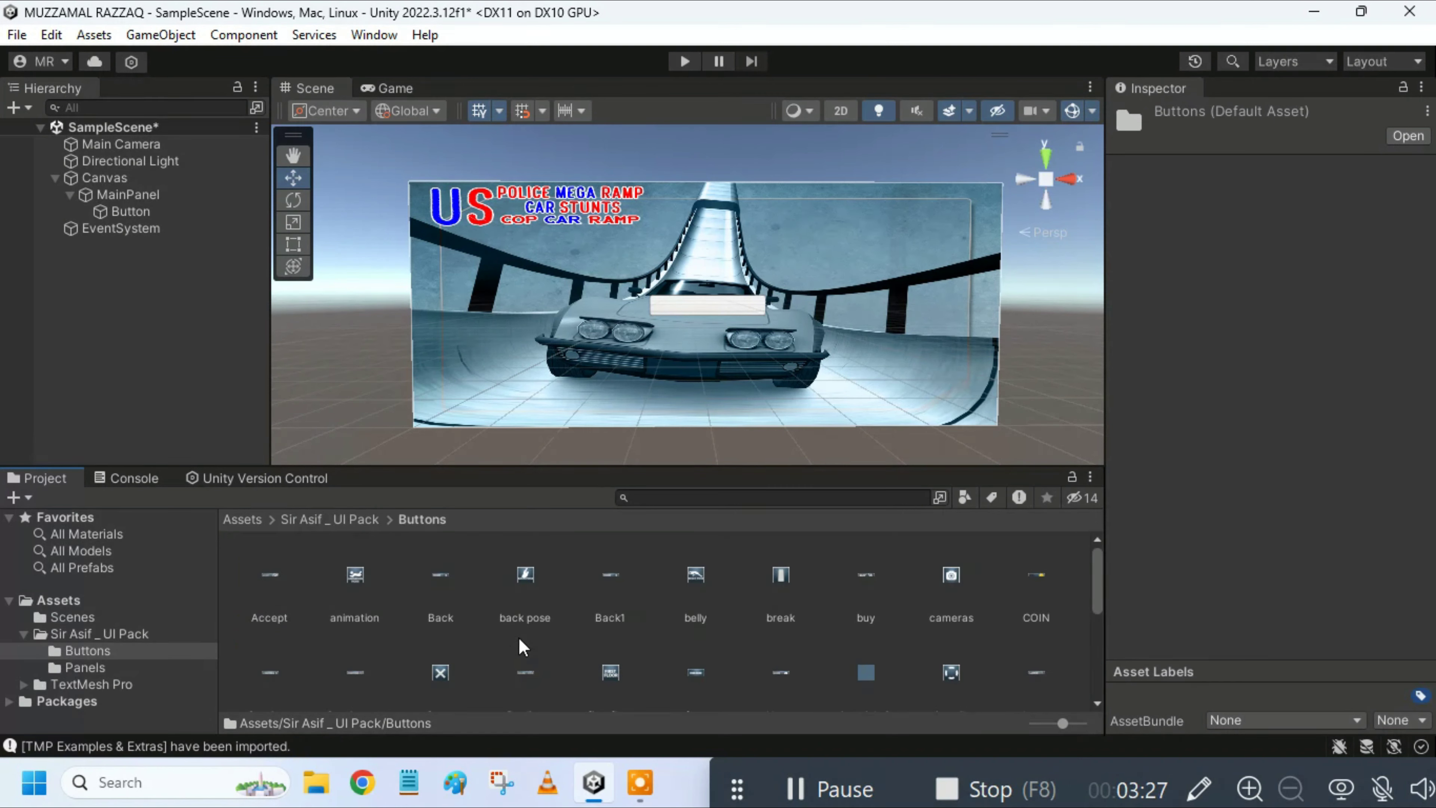
scroll(522, 646, "down", 3)
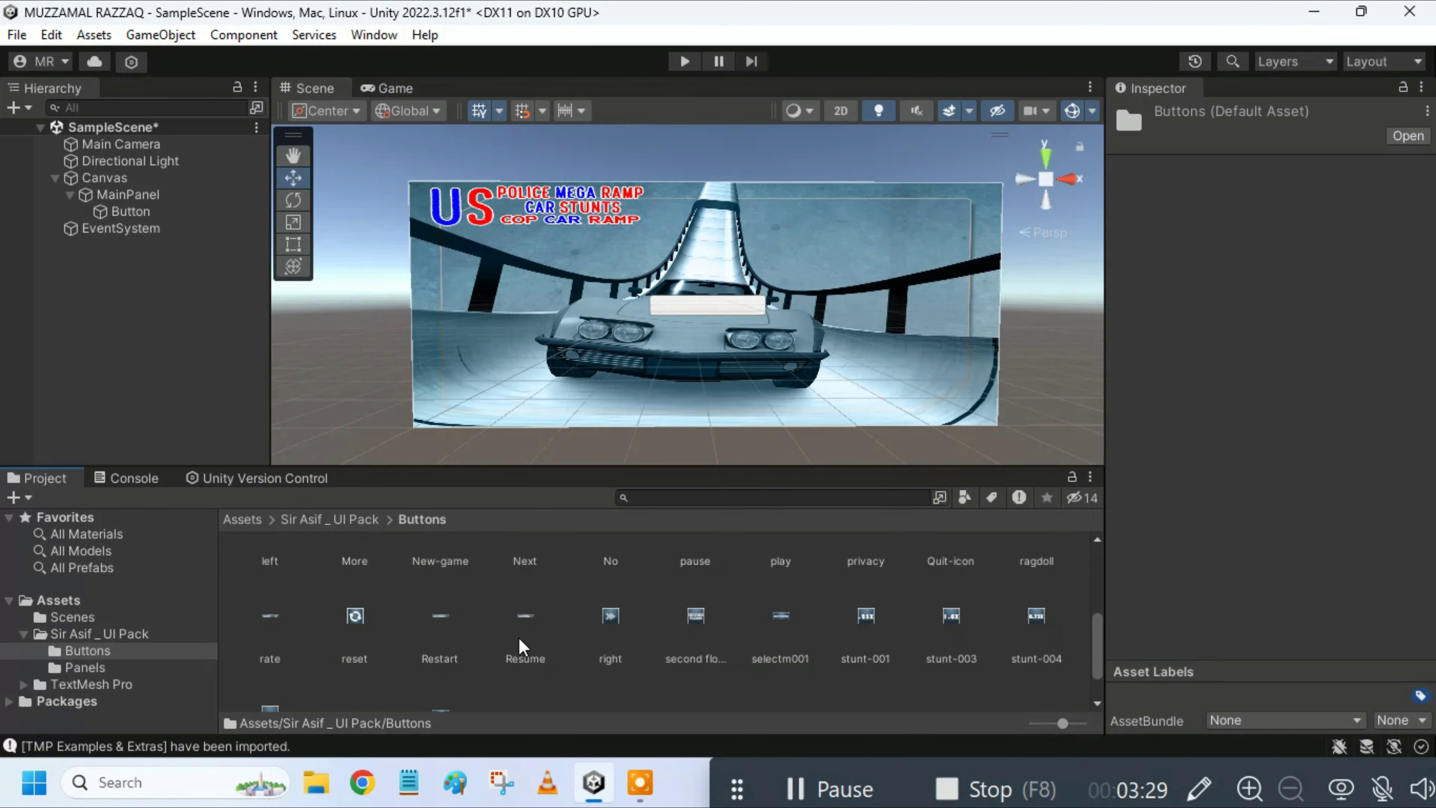
left_click(760, 568)
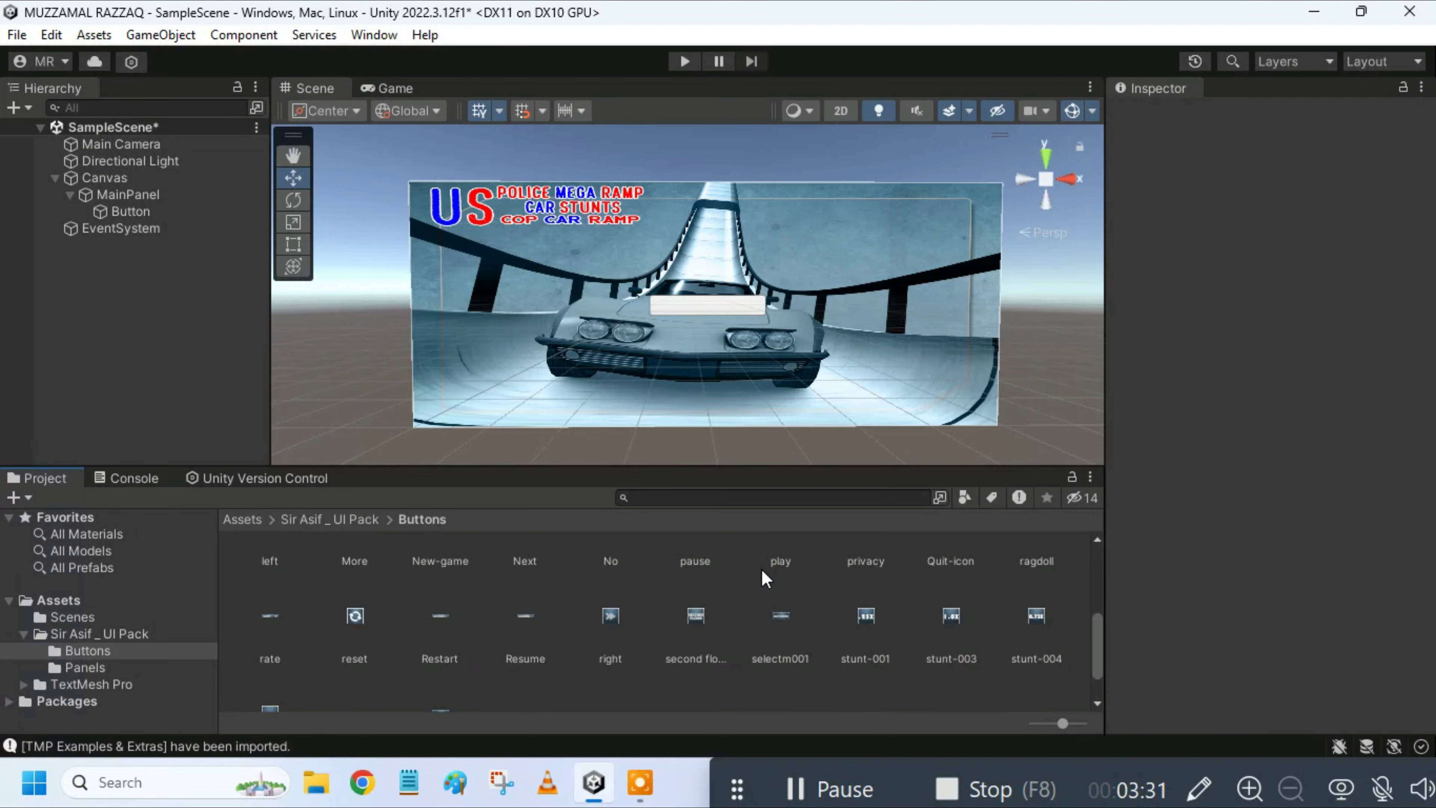
left_click(782, 562)
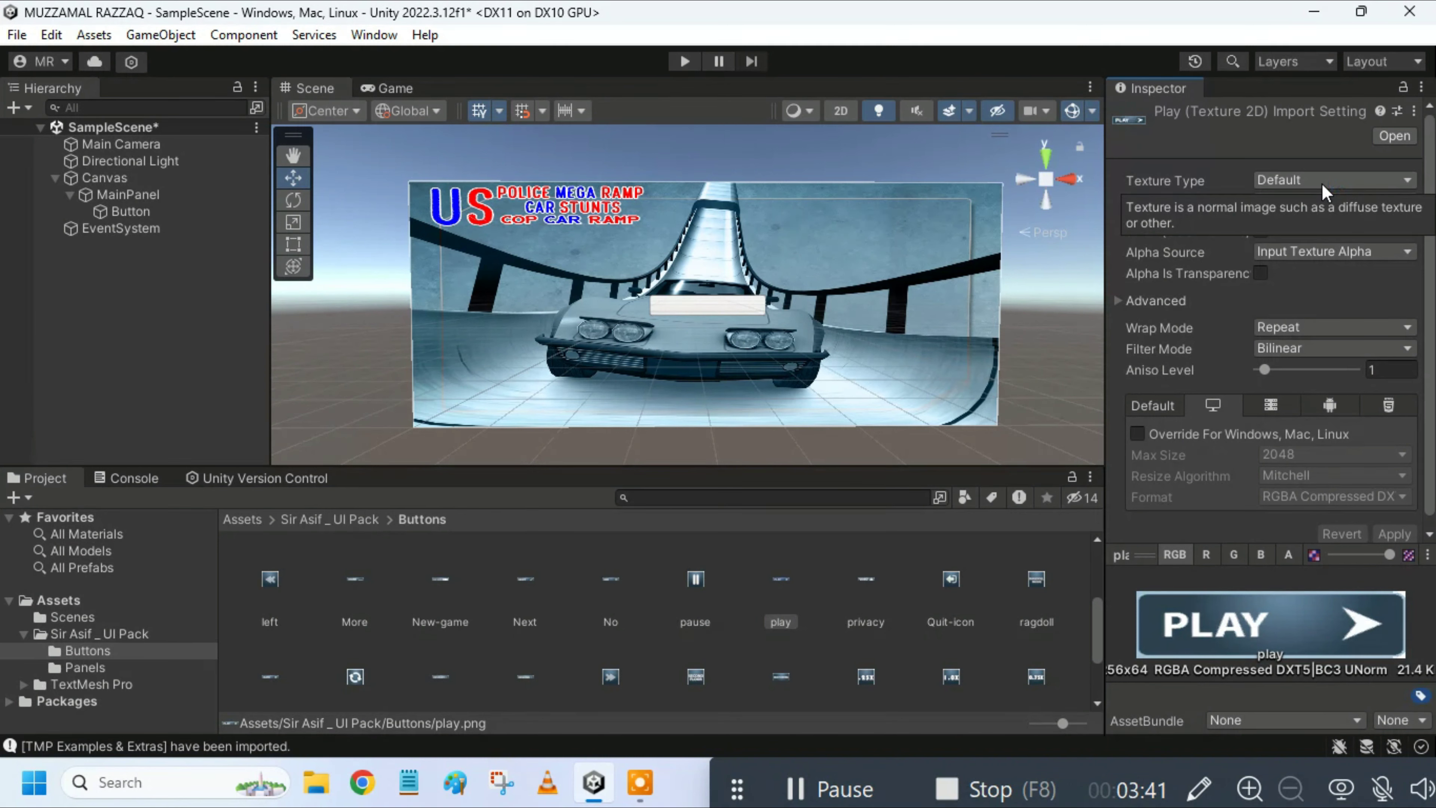
Step: Set play.png's Texture Type to Sprite (2D and UI) and apply it
left_click(1323, 188)
left_click(1314, 273)
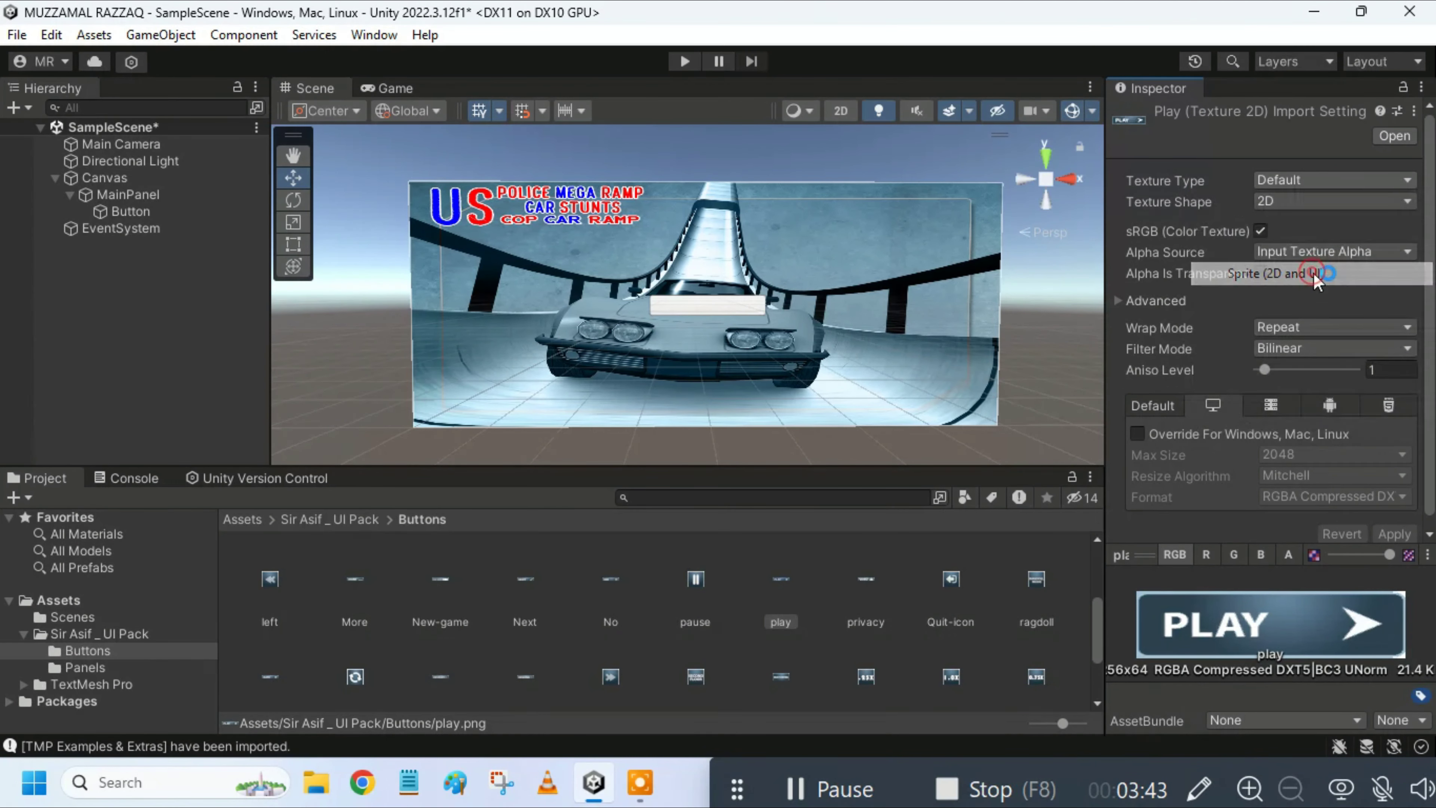
scroll(1313, 272, "down", 3)
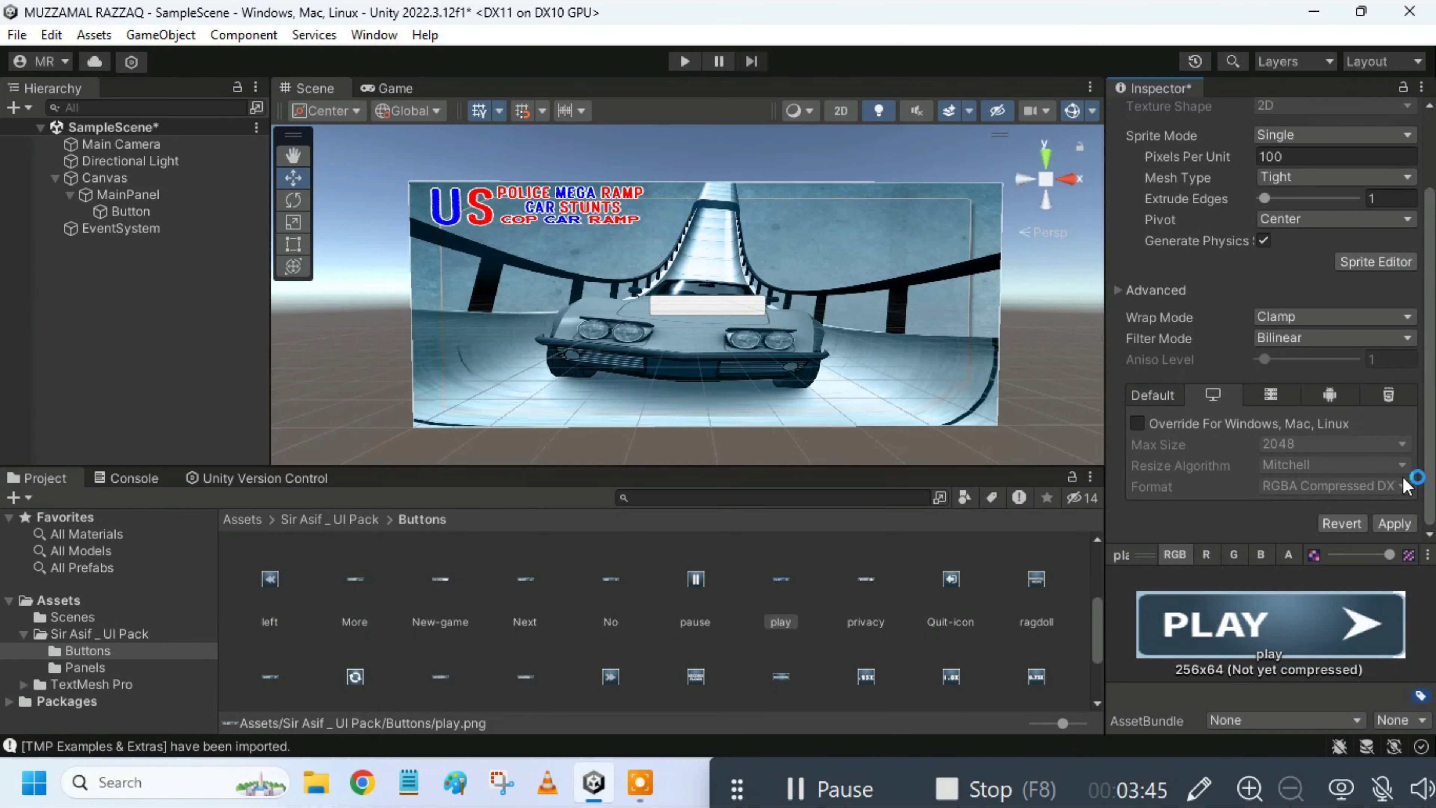
left_click(1396, 524)
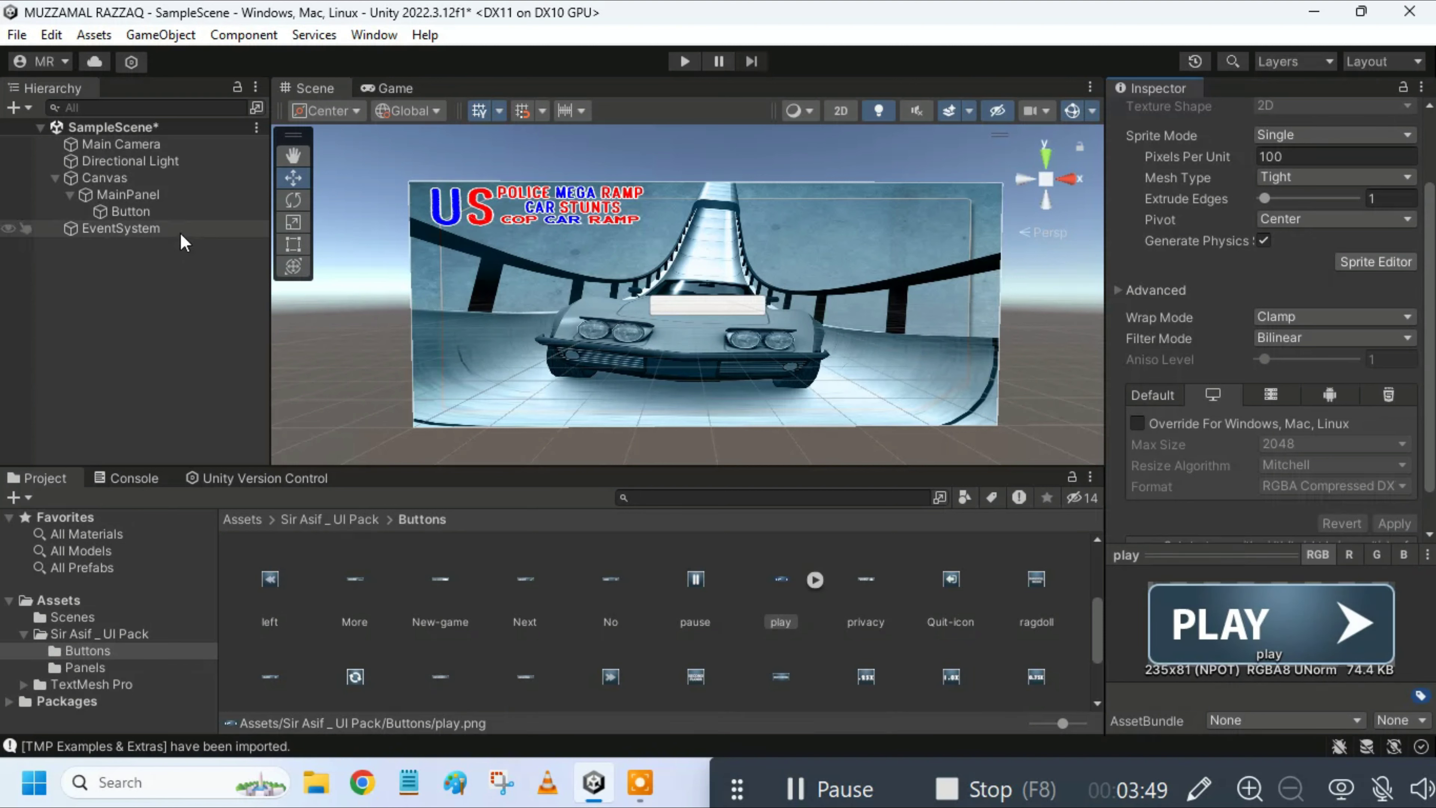
Step: Put the play sprite in the Button's Source Image and scale it to X 1.0375, Y 2.3642
left_click(151, 214)
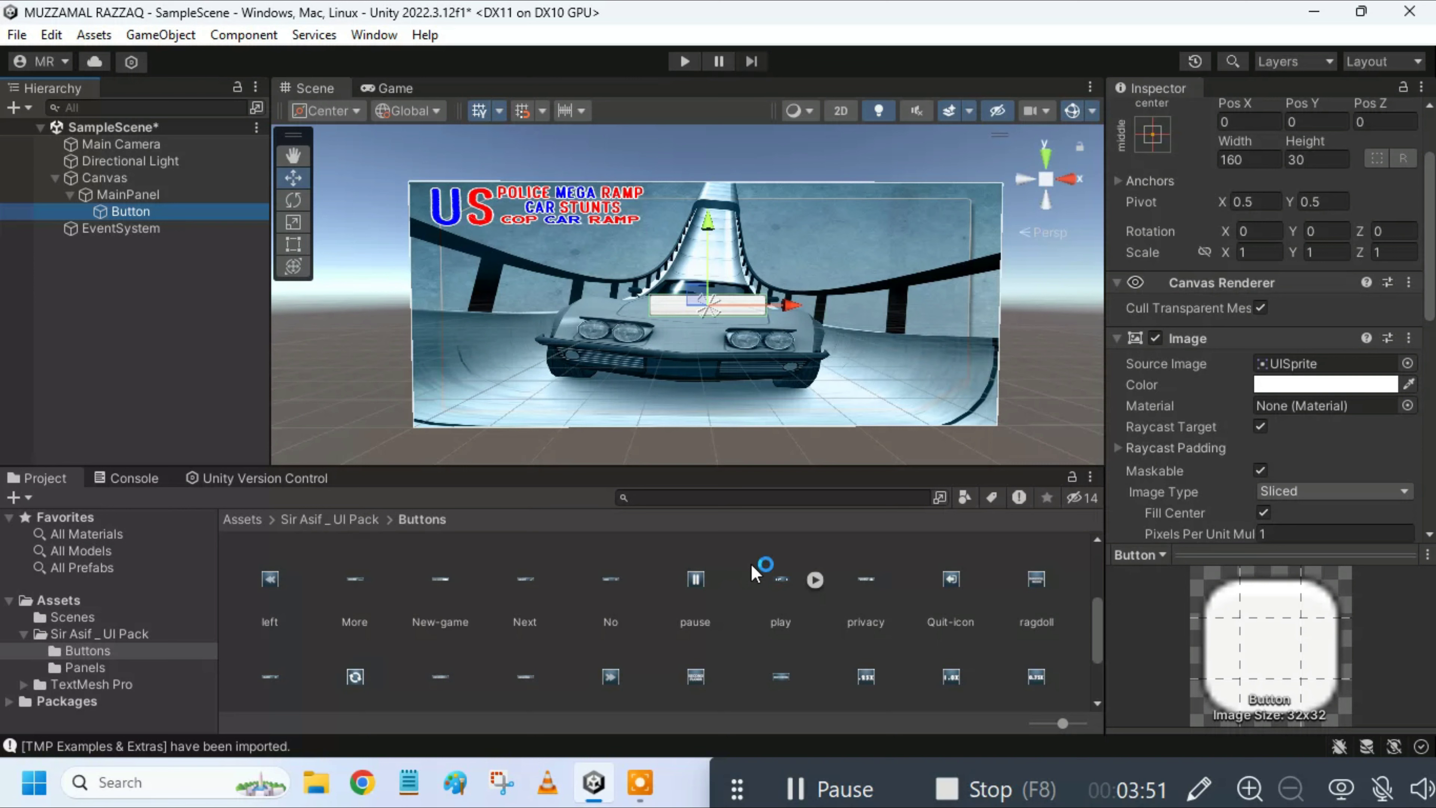
left_click_drag(780, 579, 1309, 374)
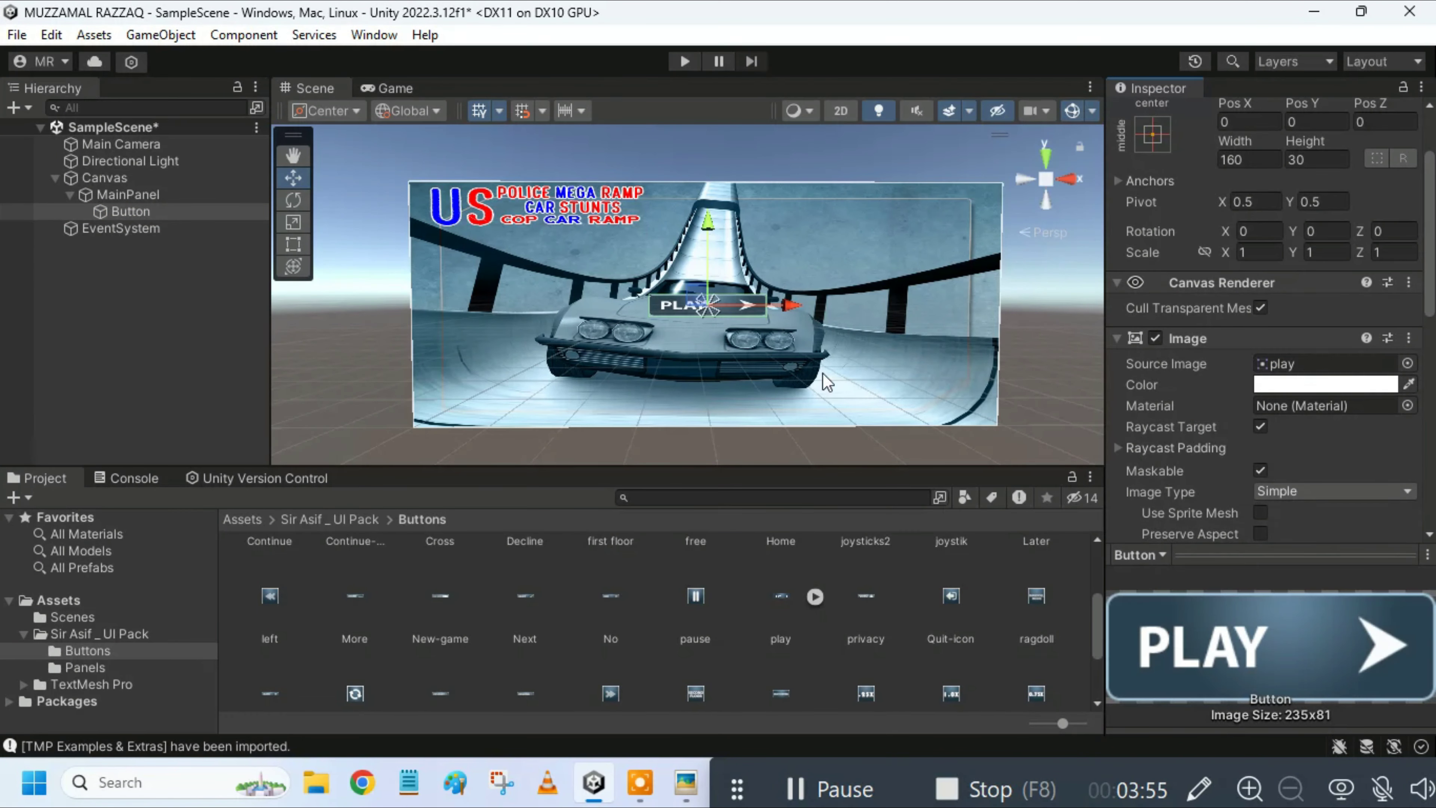
left_click(293, 222)
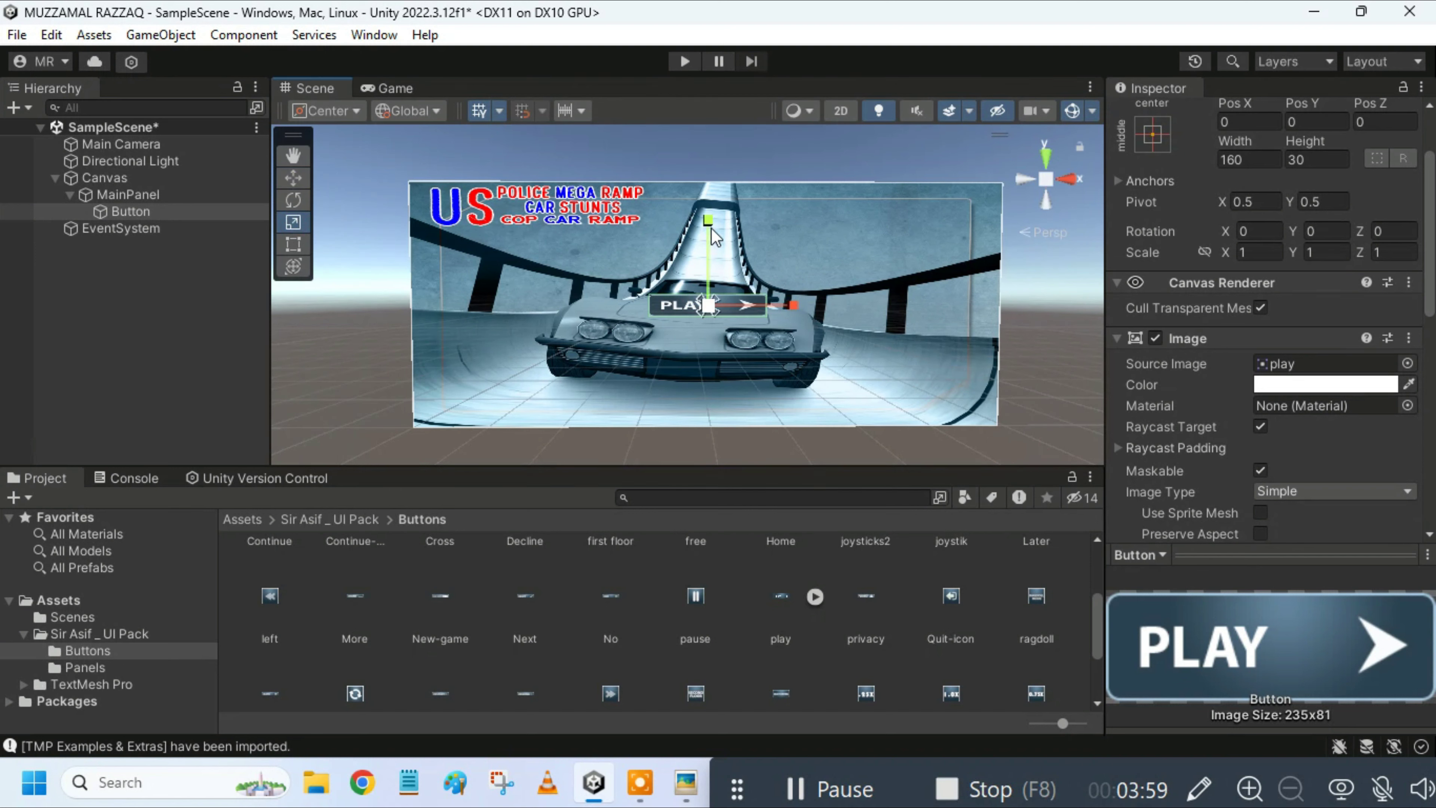
left_click_drag(708, 226, 716, 110)
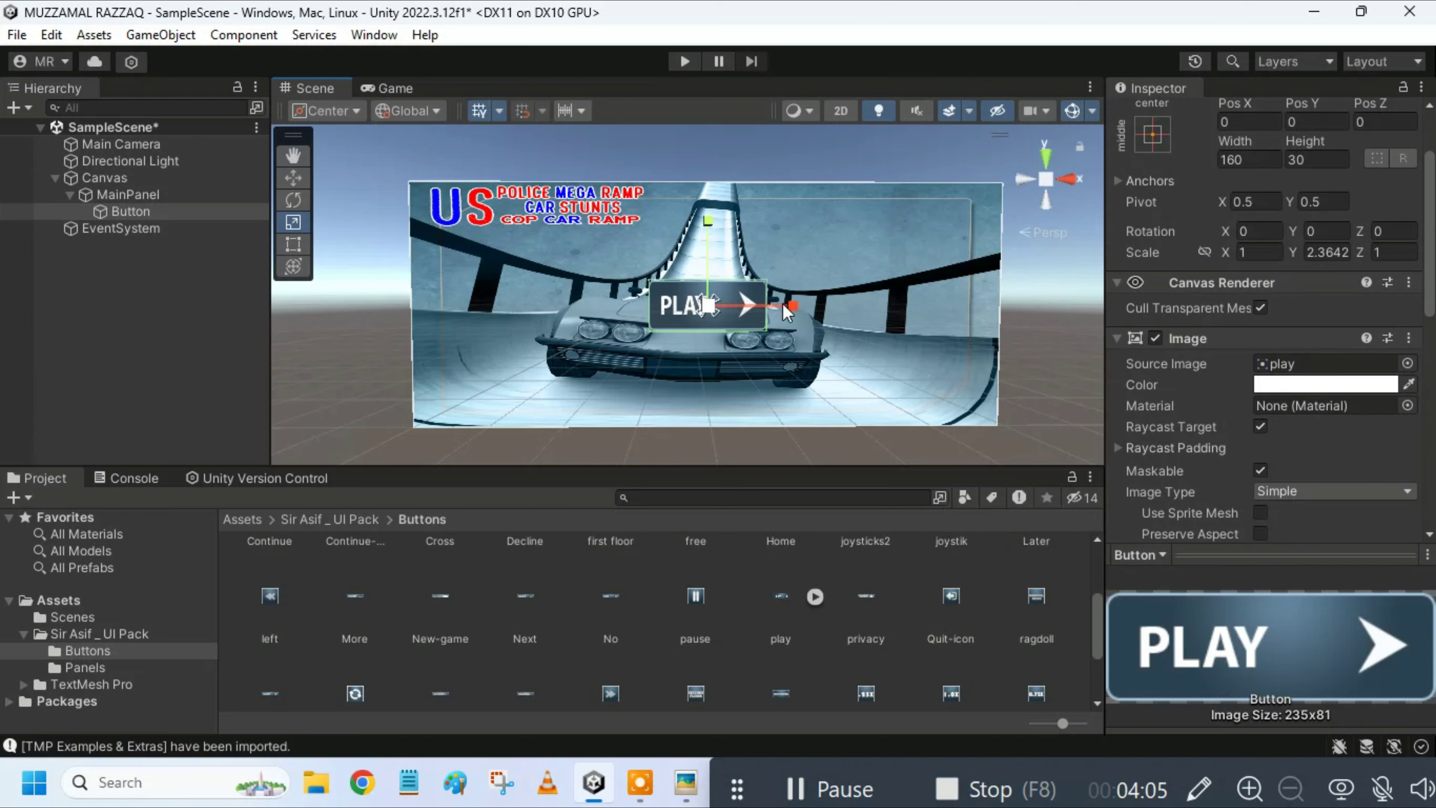
left_click_drag(782, 305, 785, 300)
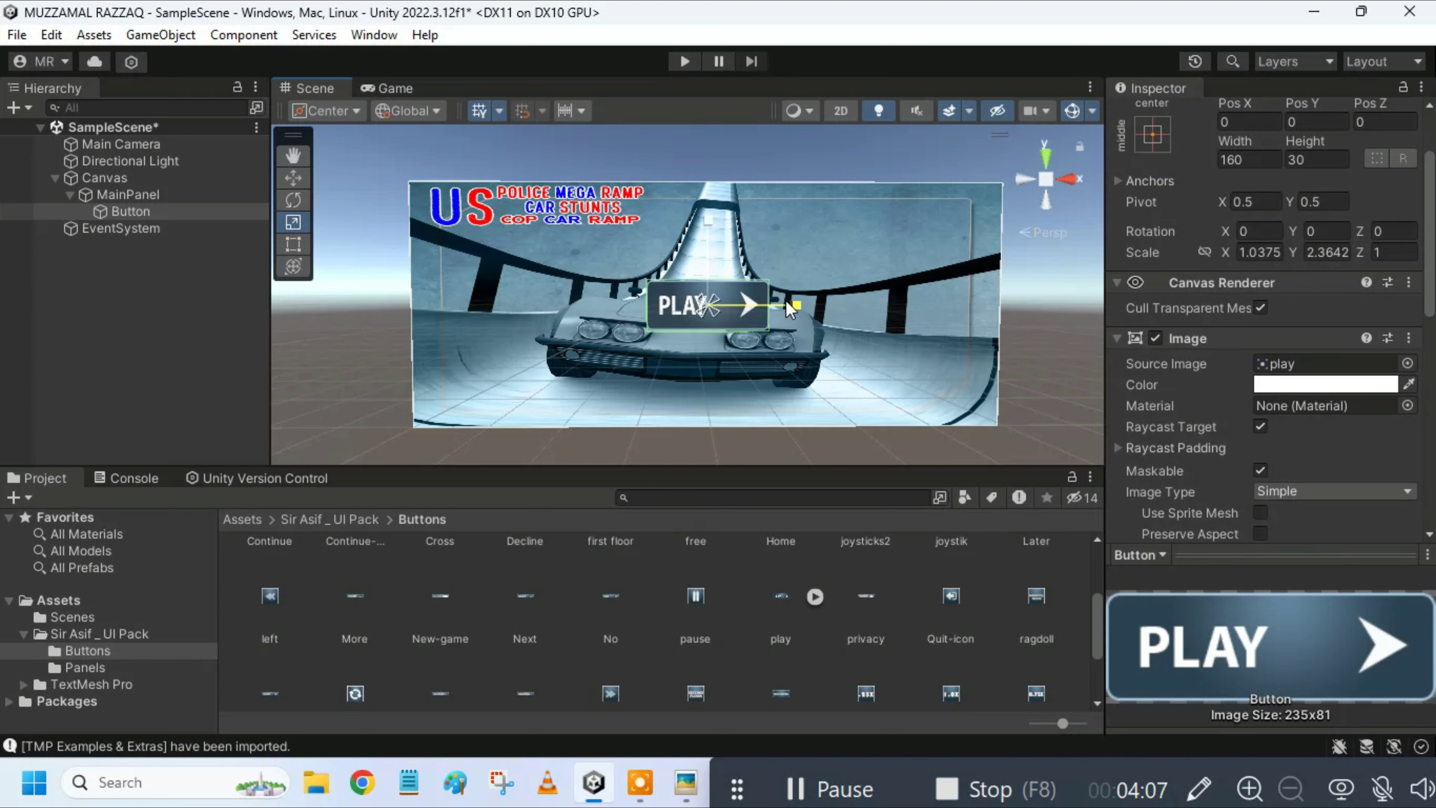
Step: Move the PLAY button to the panel's left side, raise it slightly and make it a bit shorter
left_click(299, 179)
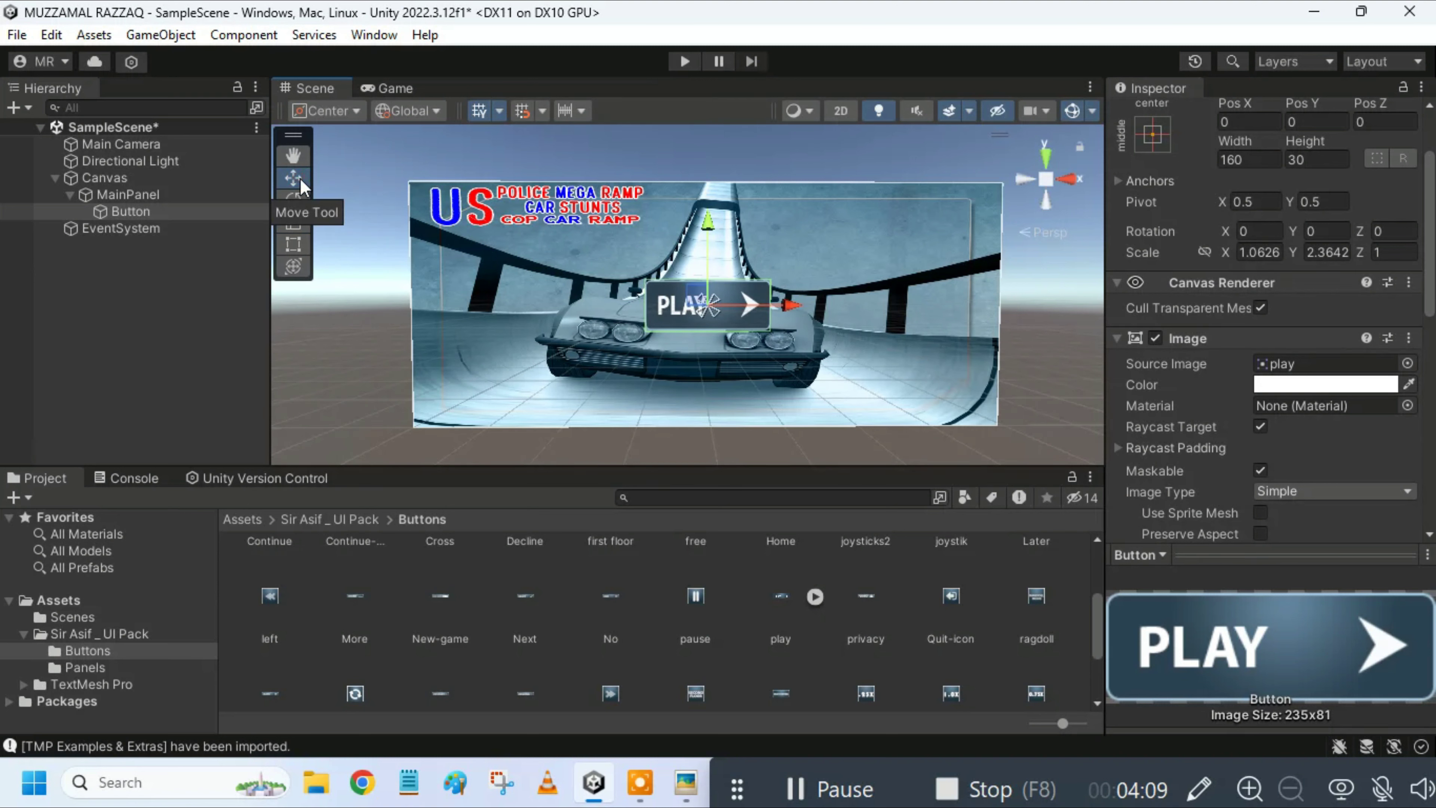
left_click_drag(788, 303, 612, 304)
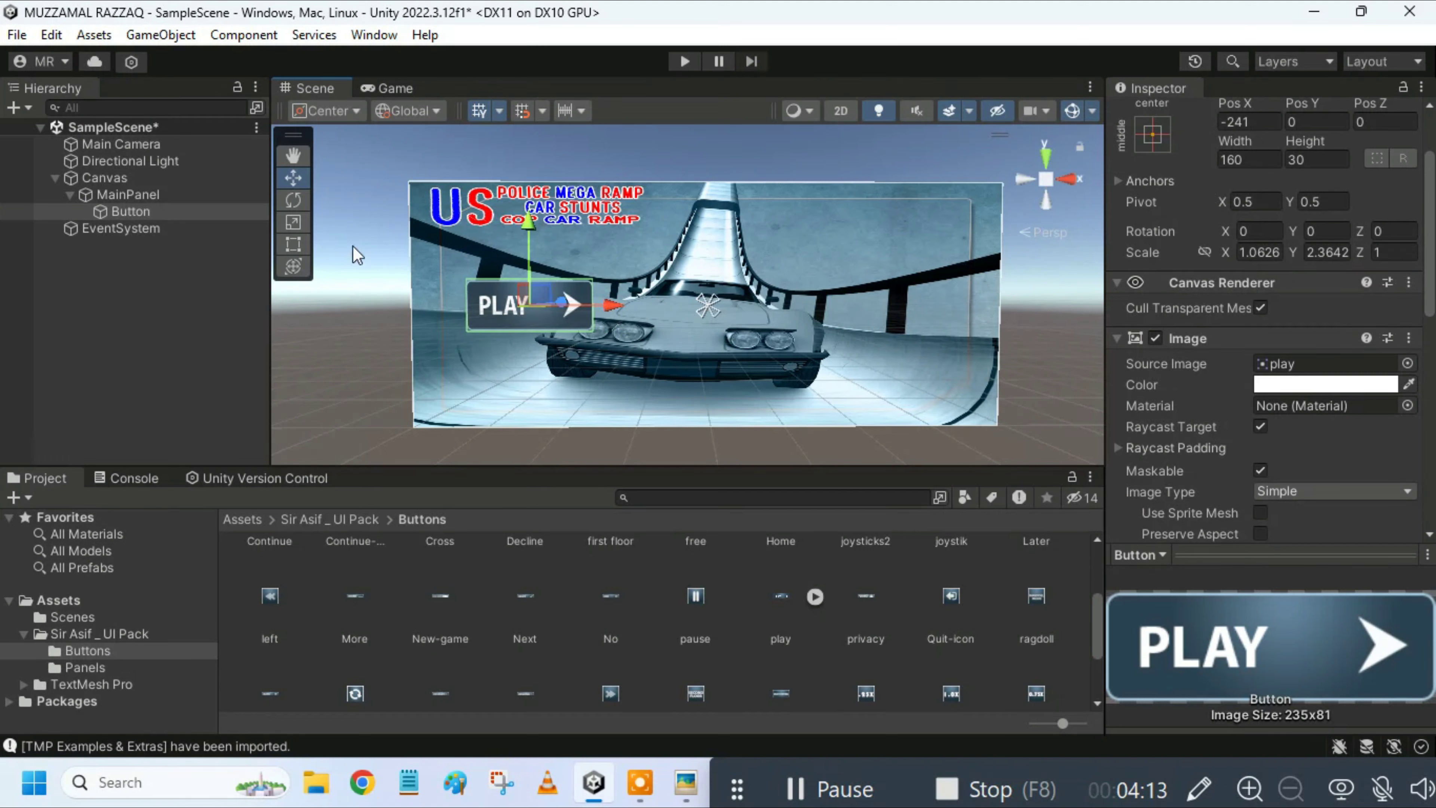
left_click(297, 222)
left_click_drag(530, 223, 531, 232)
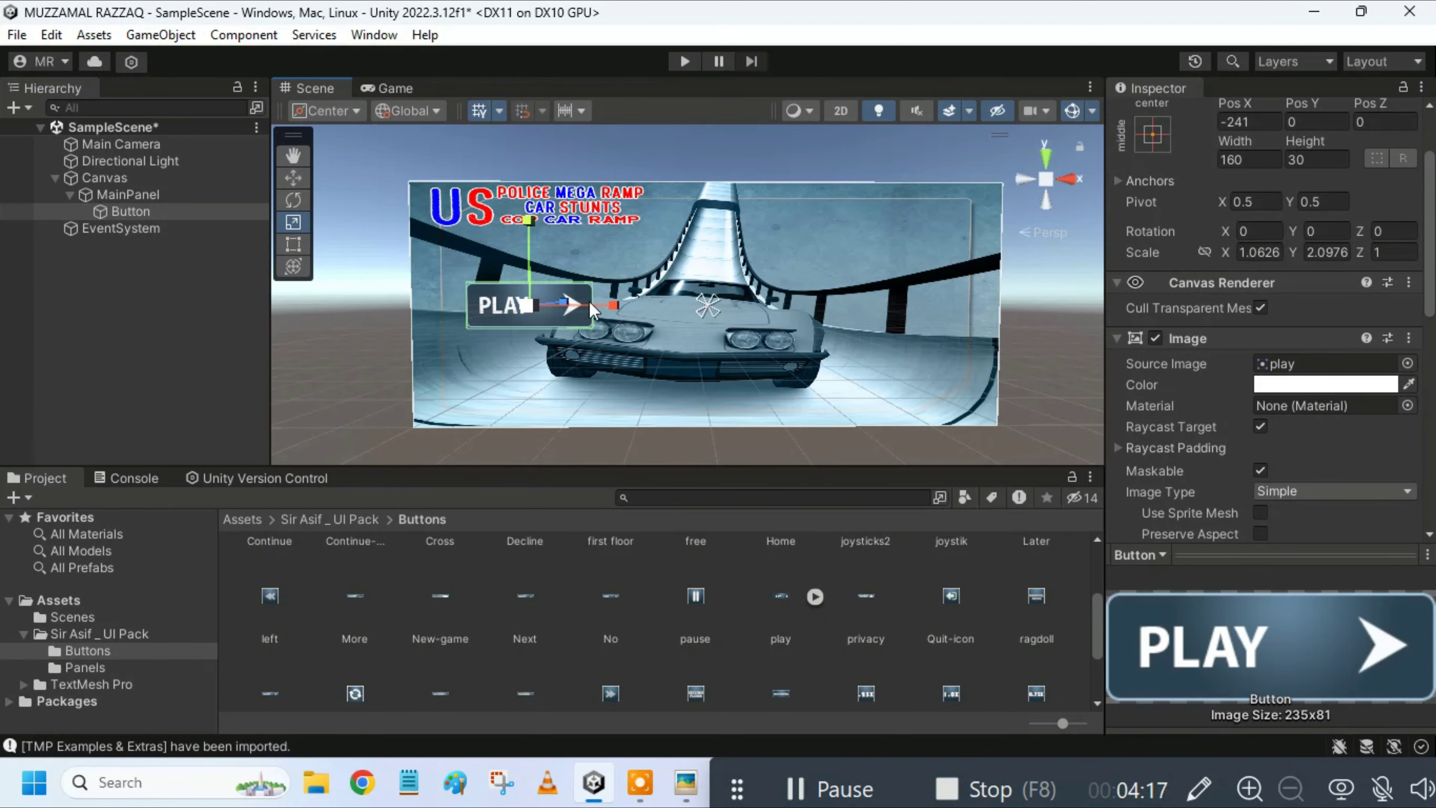
left_click(295, 178)
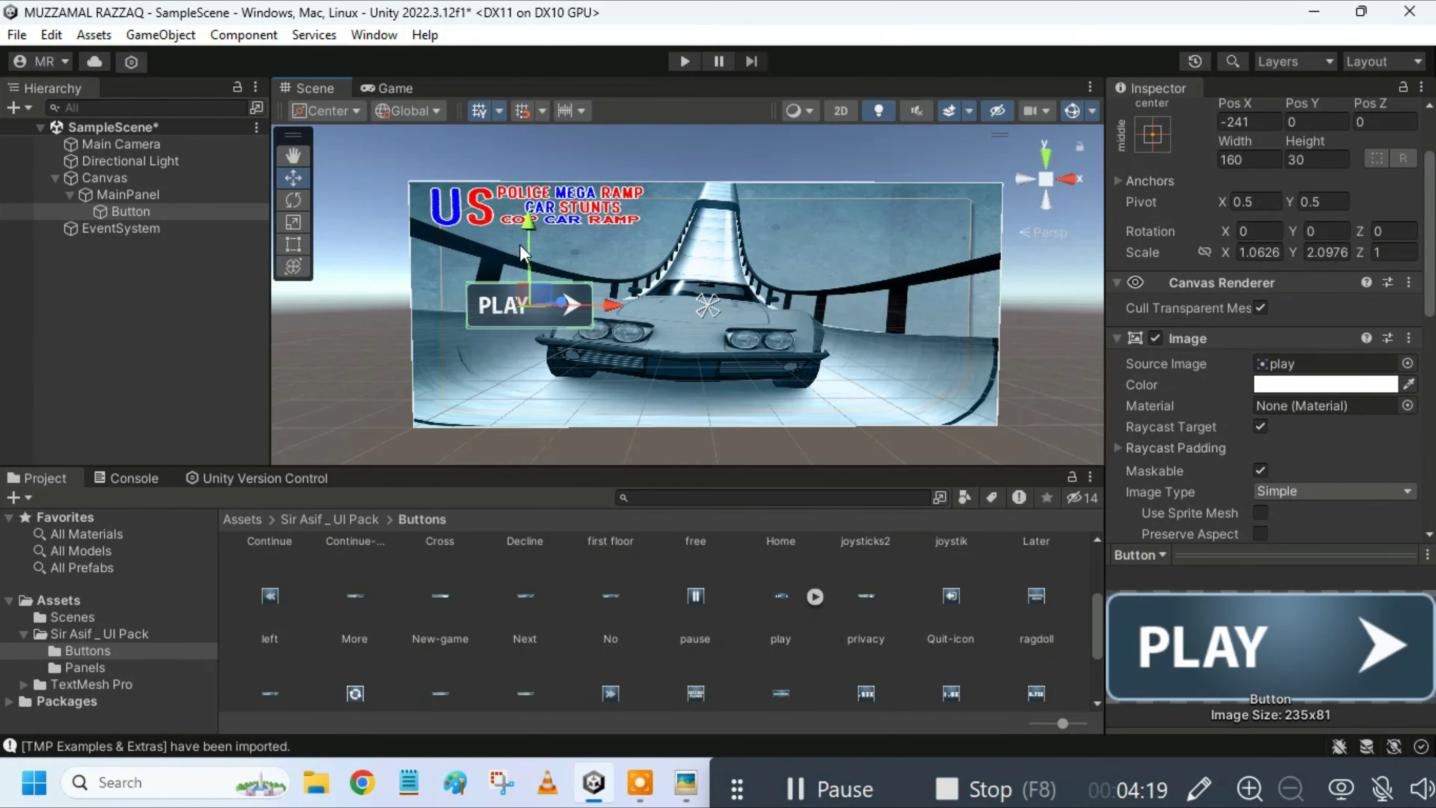
left_click_drag(524, 227, 521, 214)
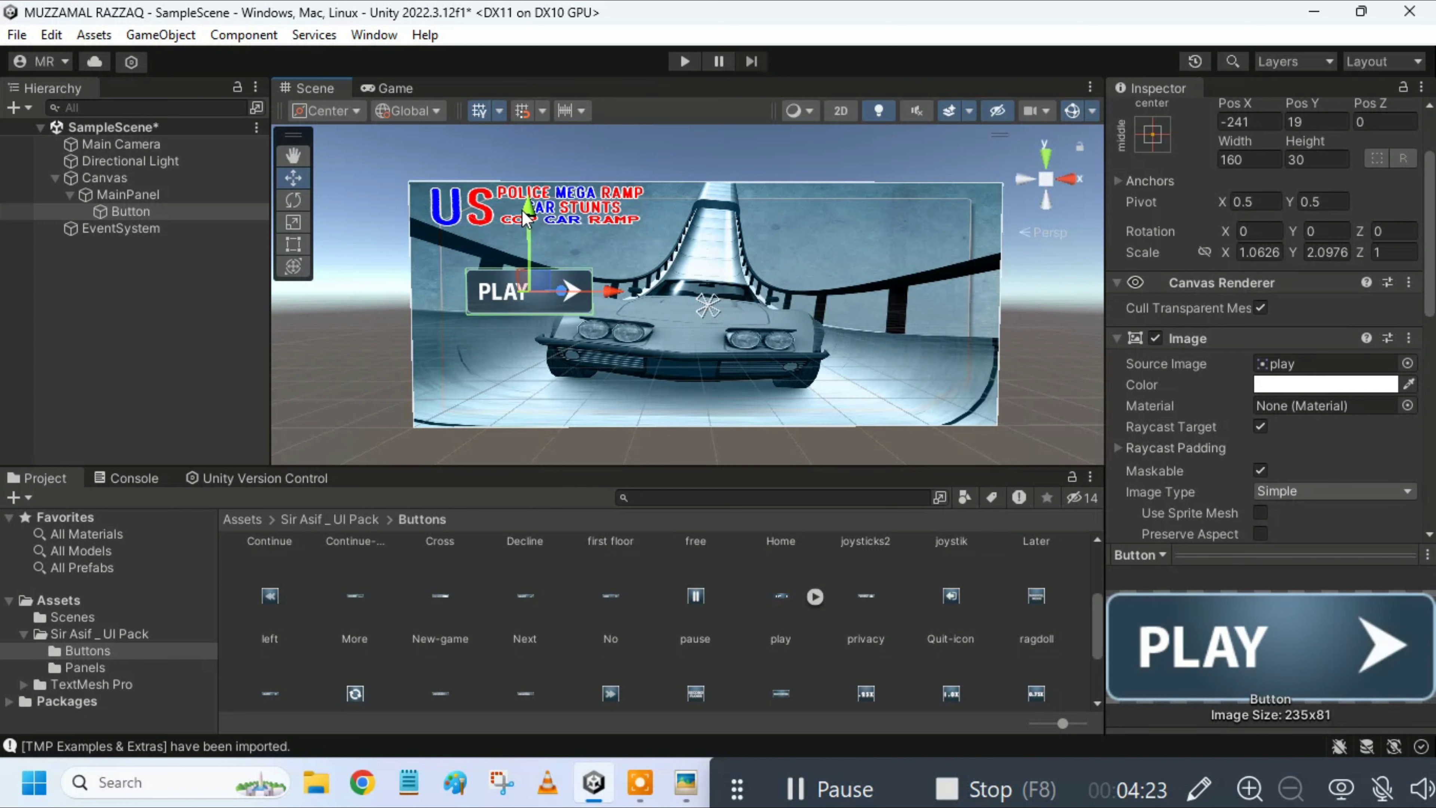
left_click(212, 364)
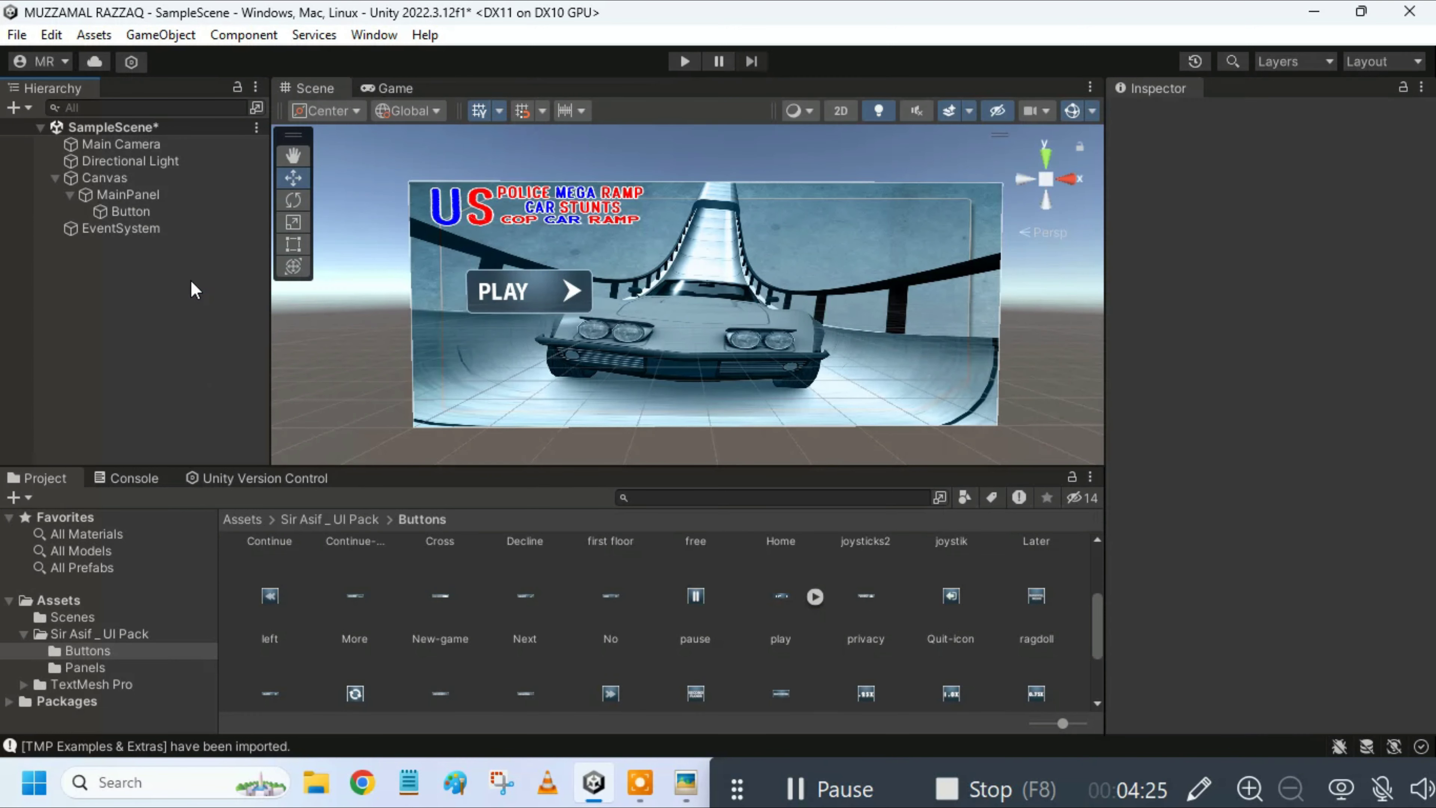
Step: Rename the Button object to Play
left_click(148, 214)
right_click(148, 213)
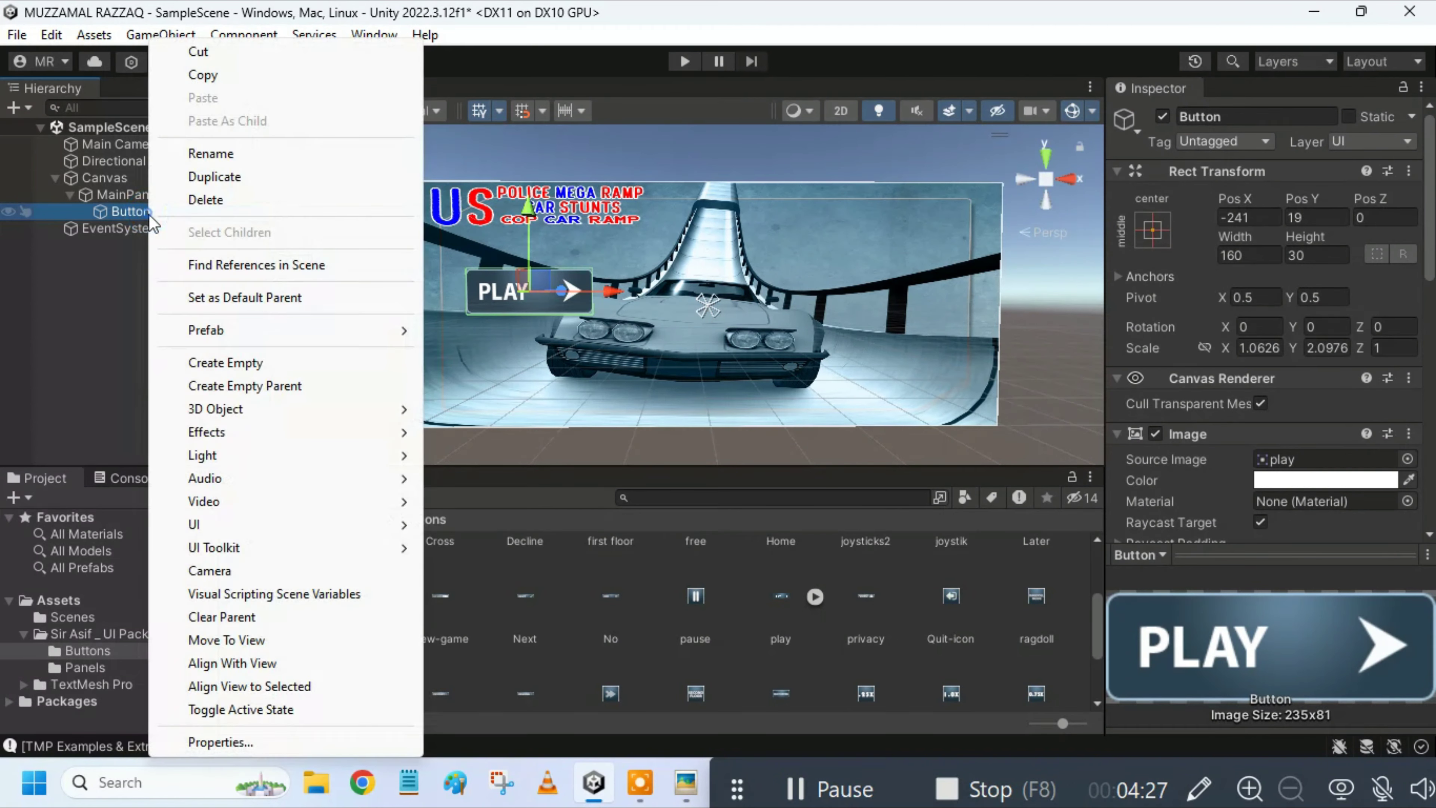
left_click(196, 154)
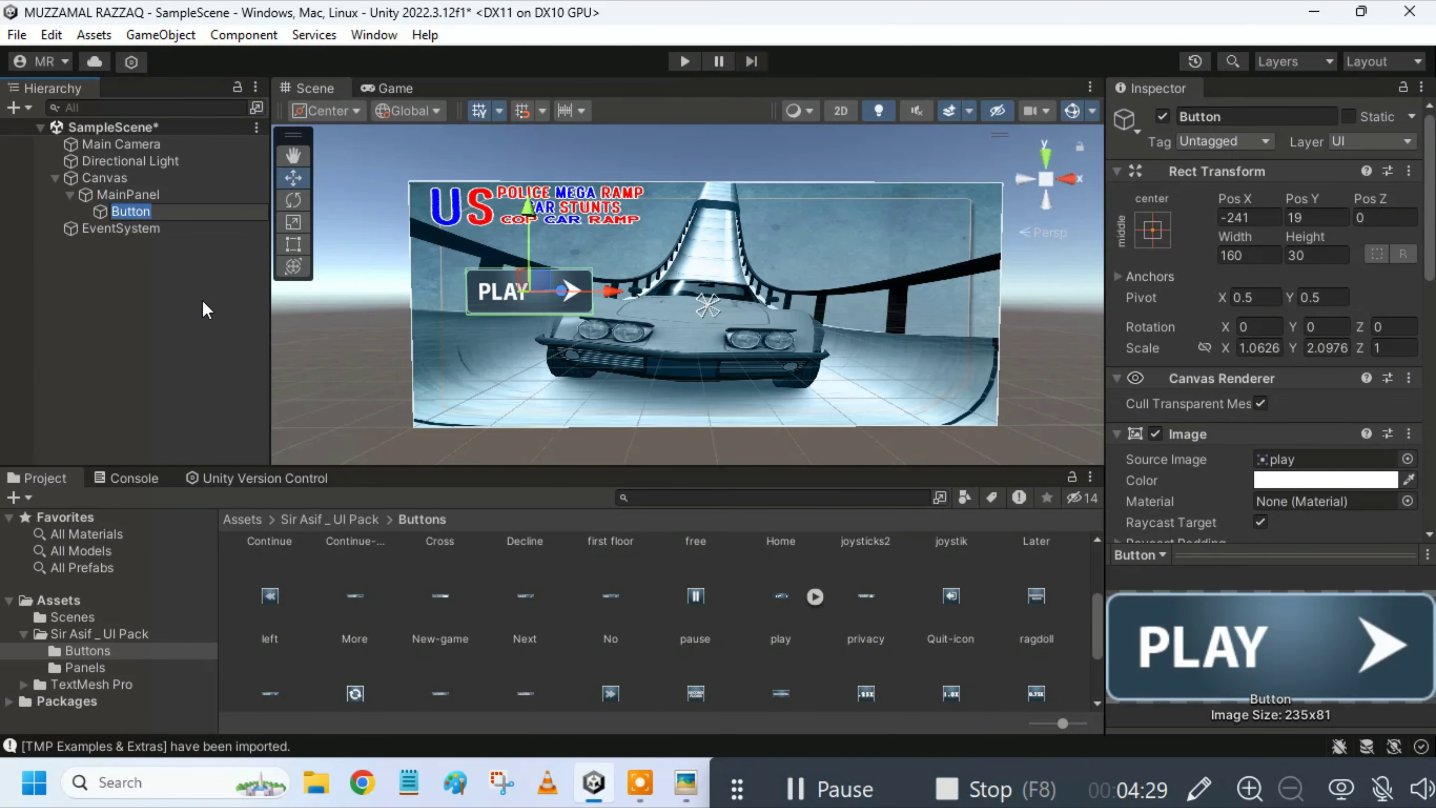
type("Play")
left_click(202, 300)
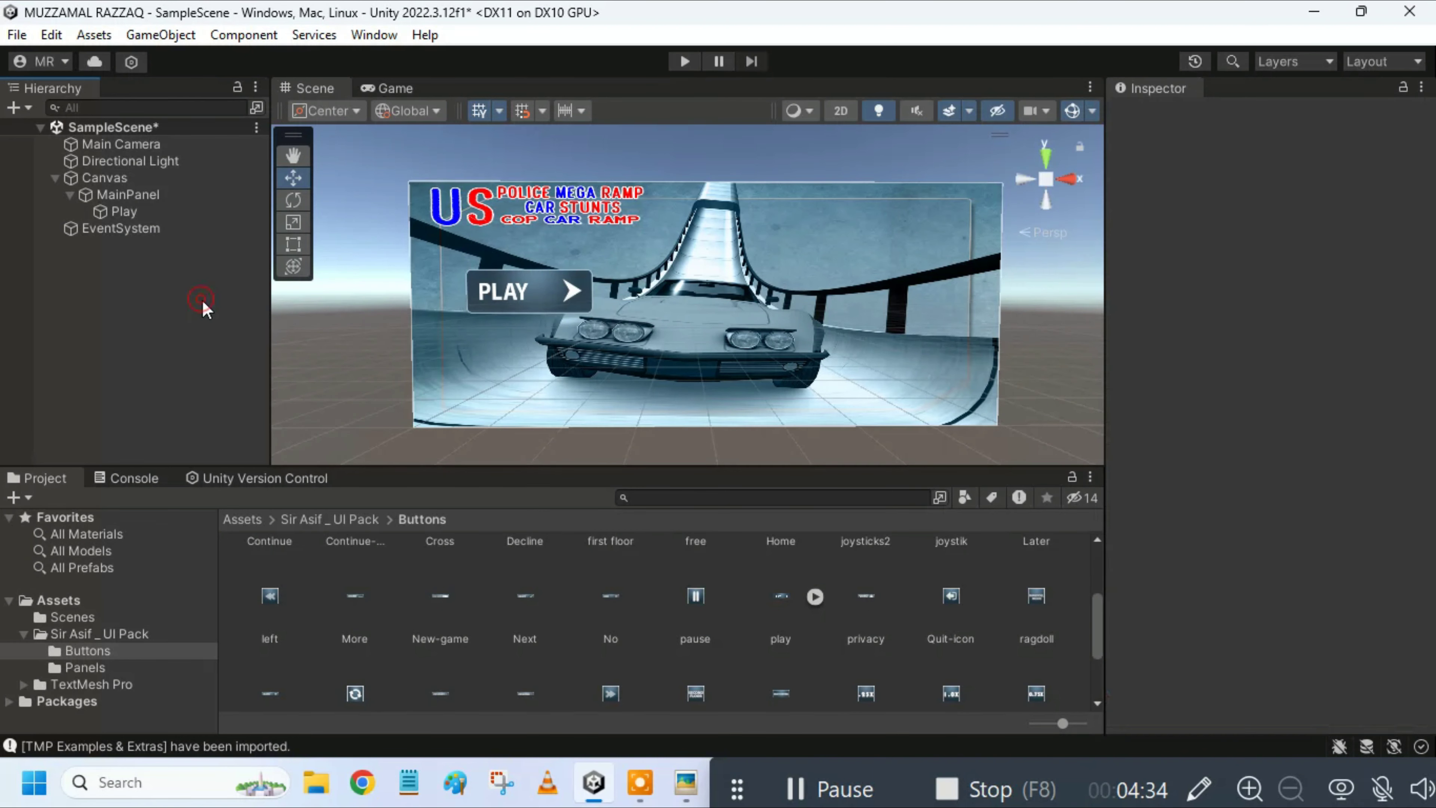
left_click(160, 206)
Step: Duplicate Play, rename the copy More, and move it to Pos X 202 on the right
right_click(160, 206)
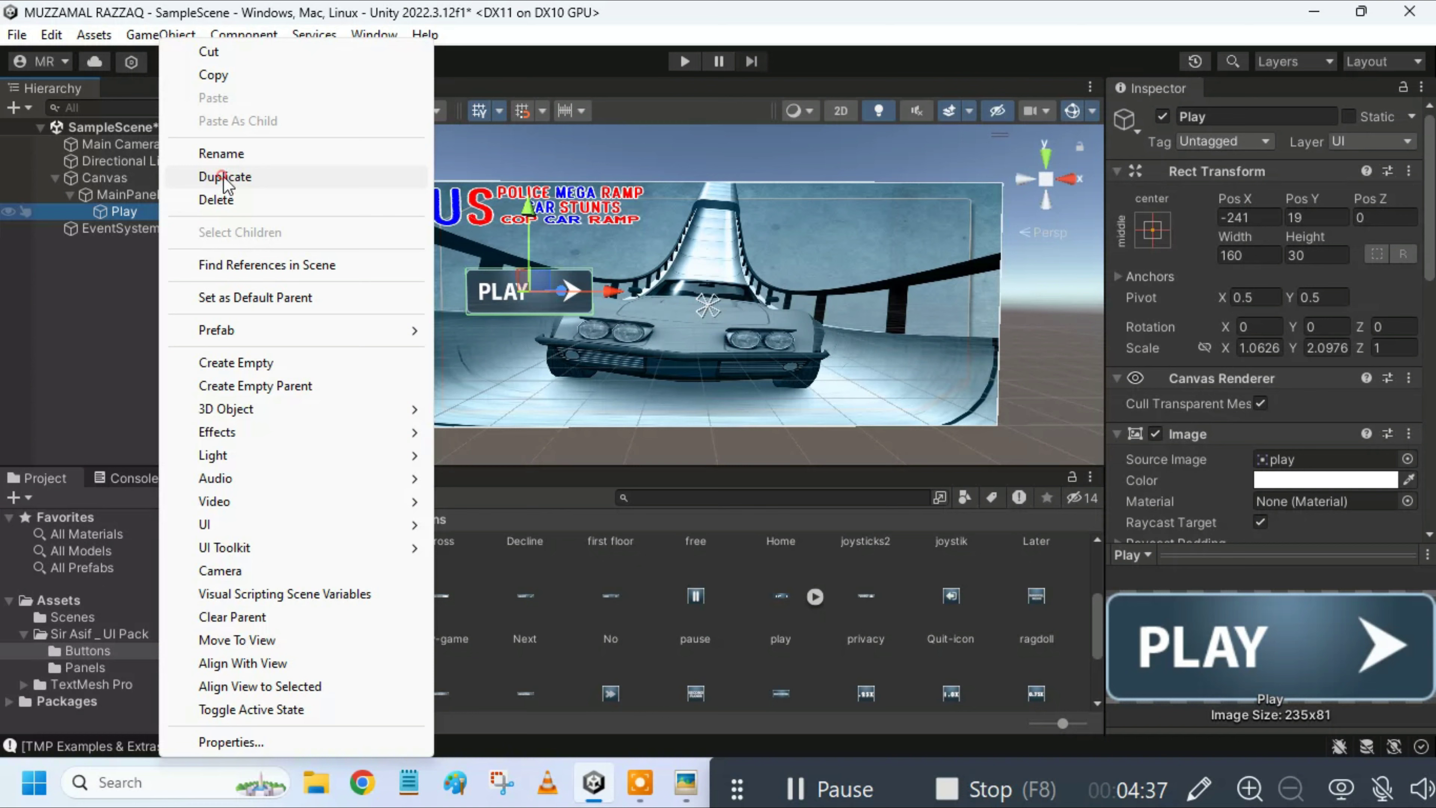
left_click(226, 176)
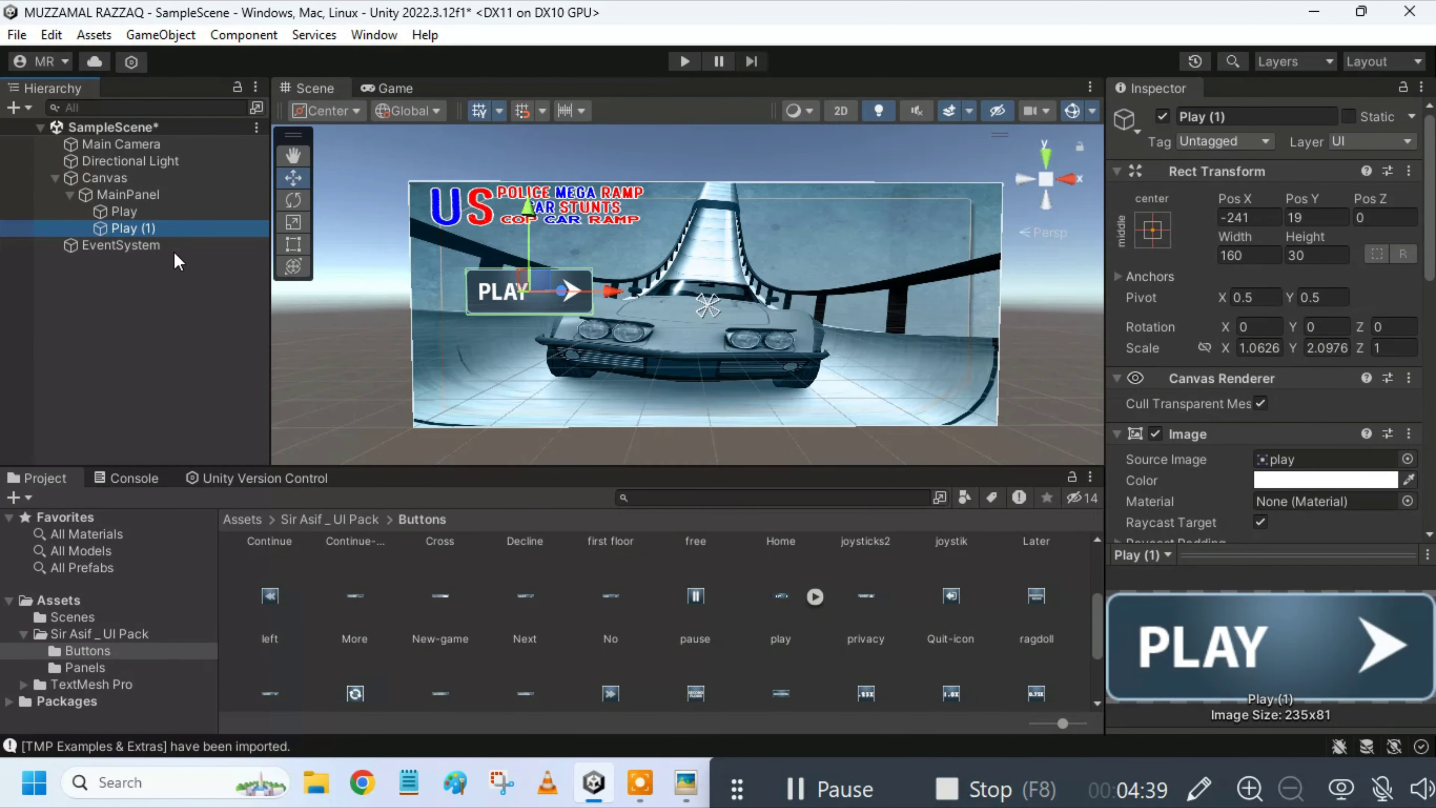
right_click(150, 228)
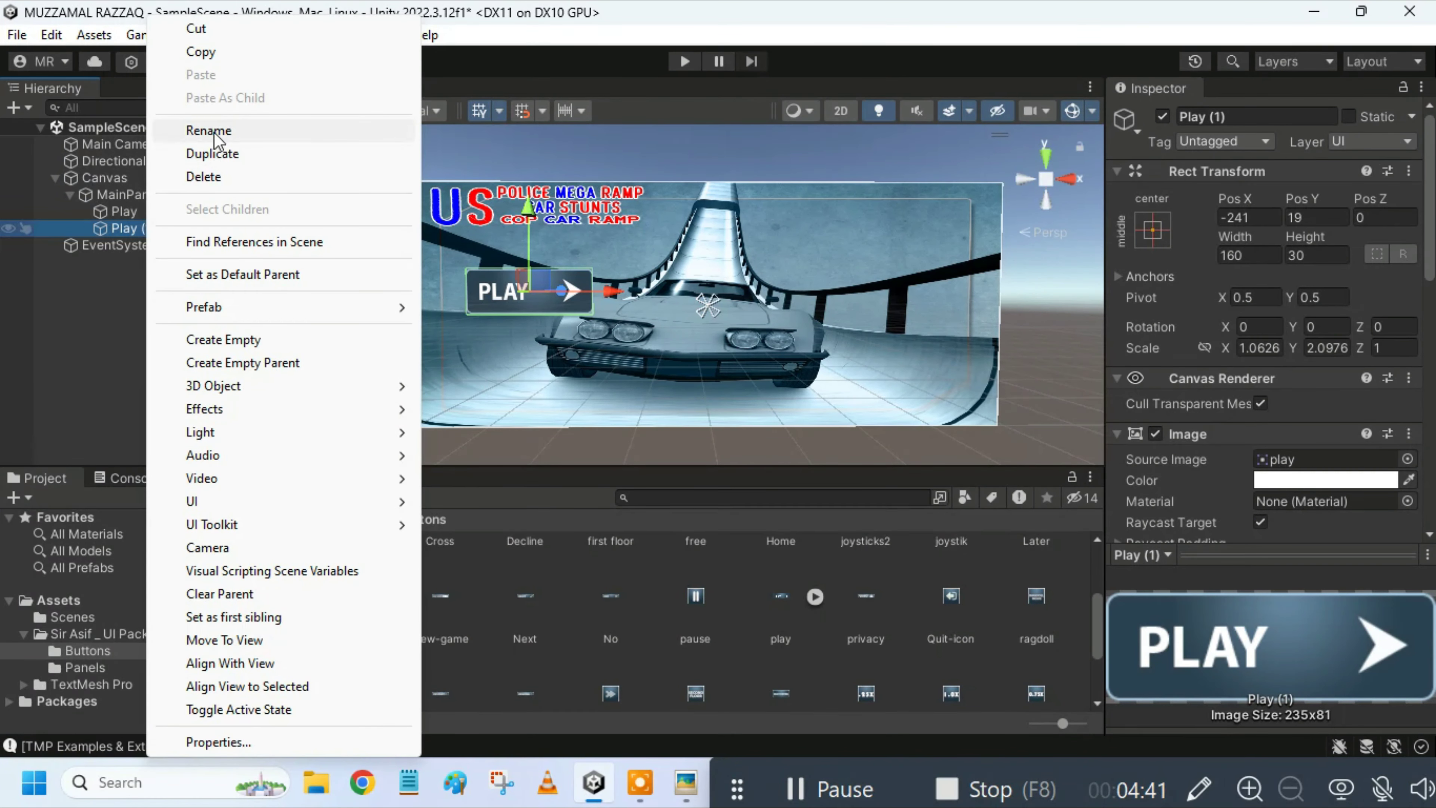
left_click(213, 132)
type("More")
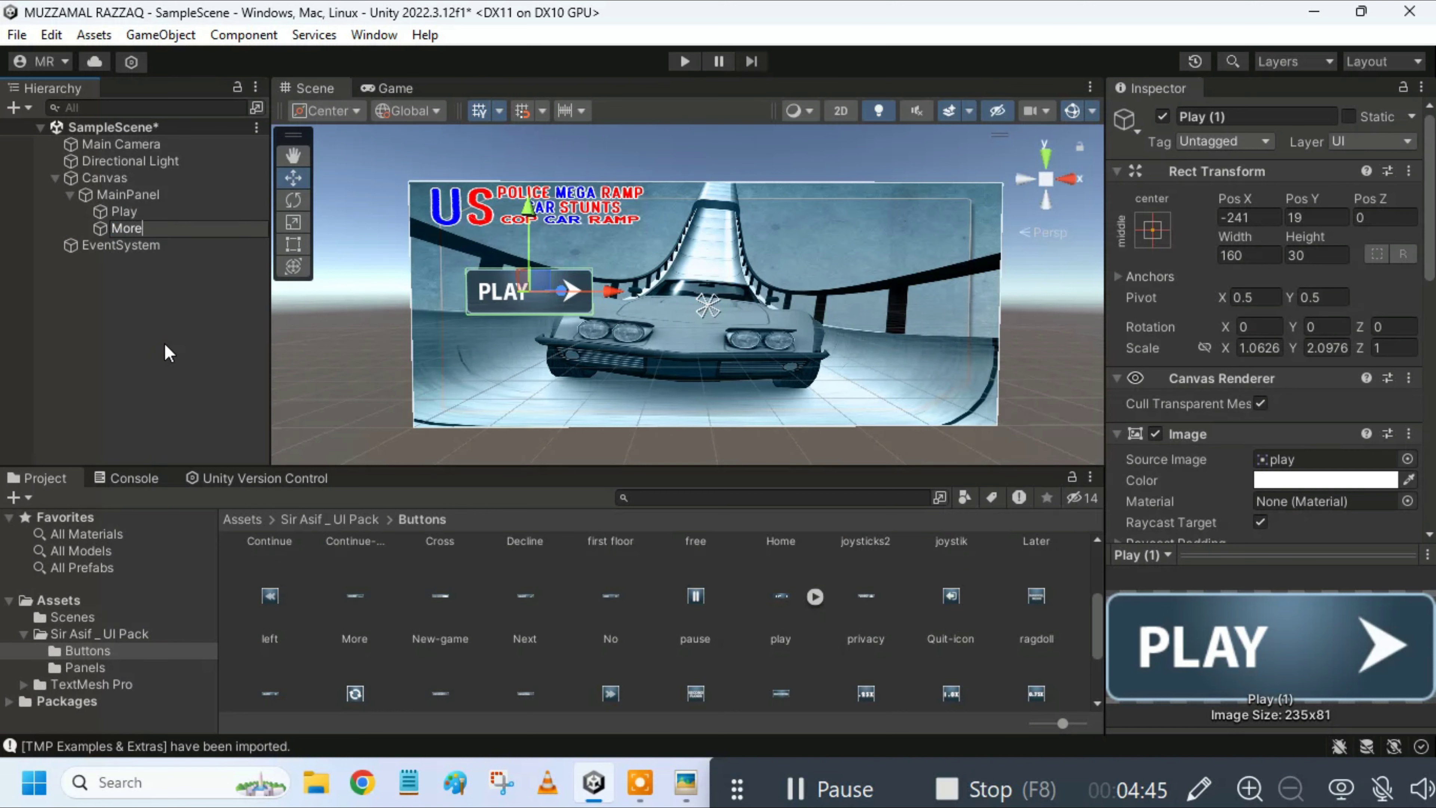
left_click(164, 343)
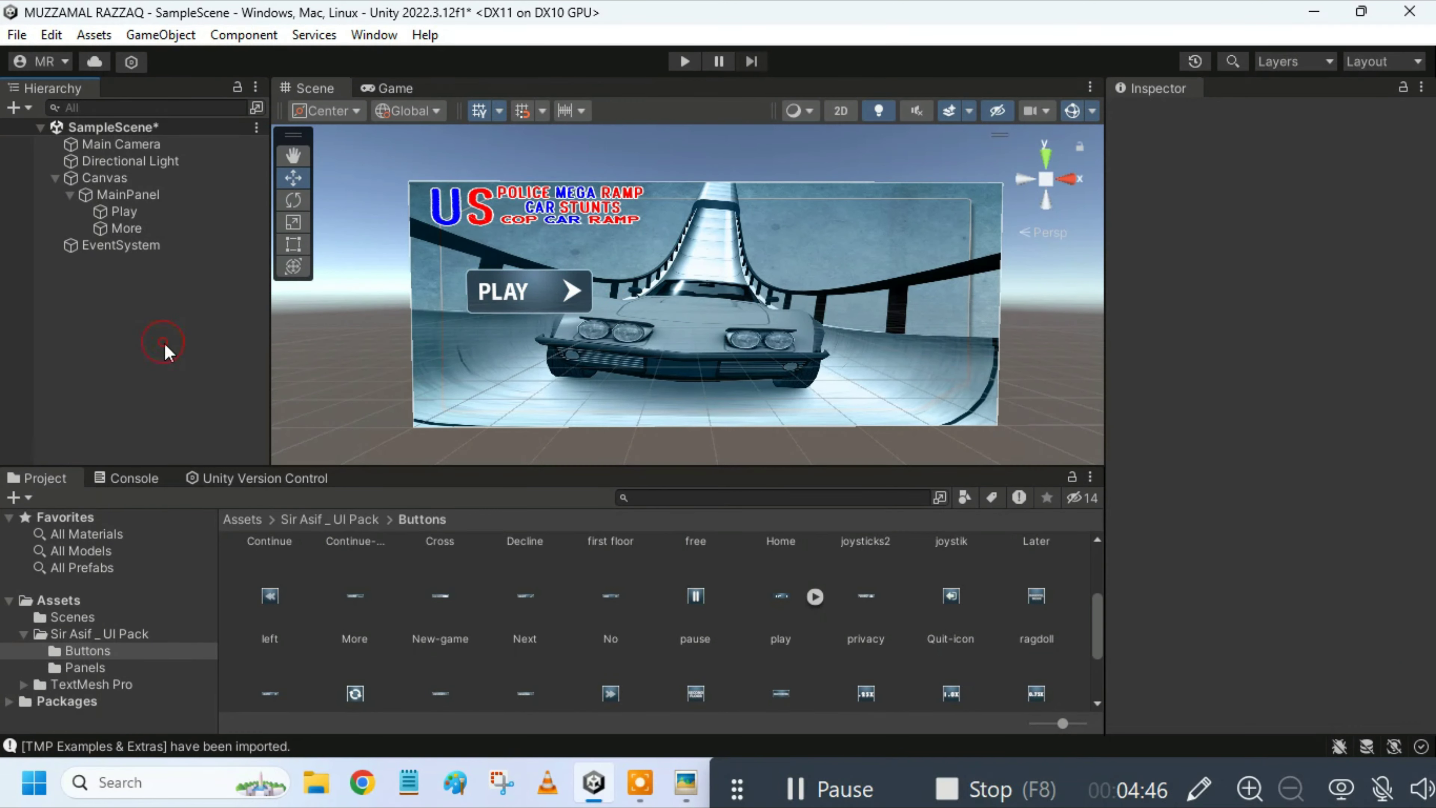
left_click(162, 228)
left_click_drag(617, 293, 943, 296)
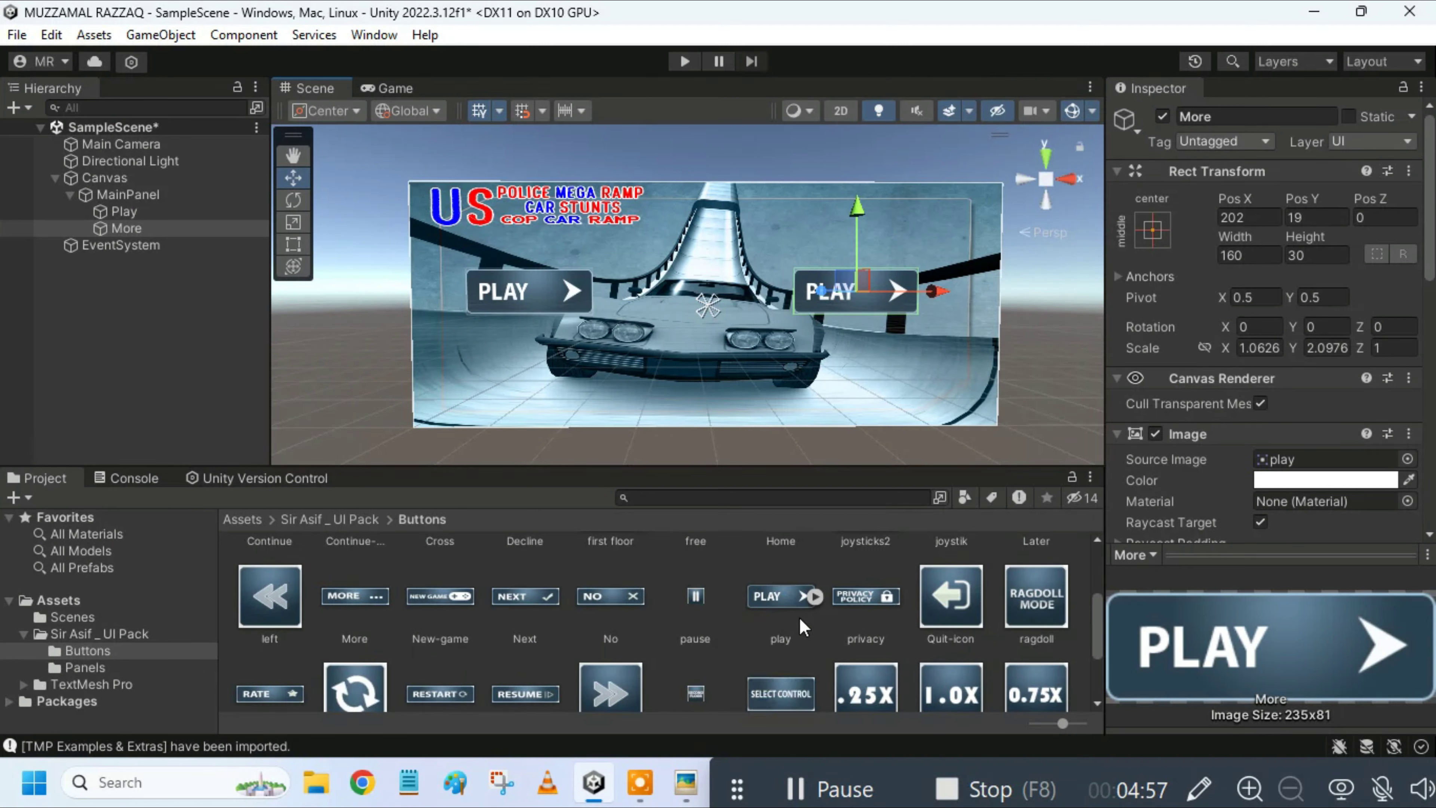
Step: Set More.png's Texture Type to Sprite (2D and UI) and apply it
left_click(359, 614)
left_click(1375, 175)
left_click(1344, 272)
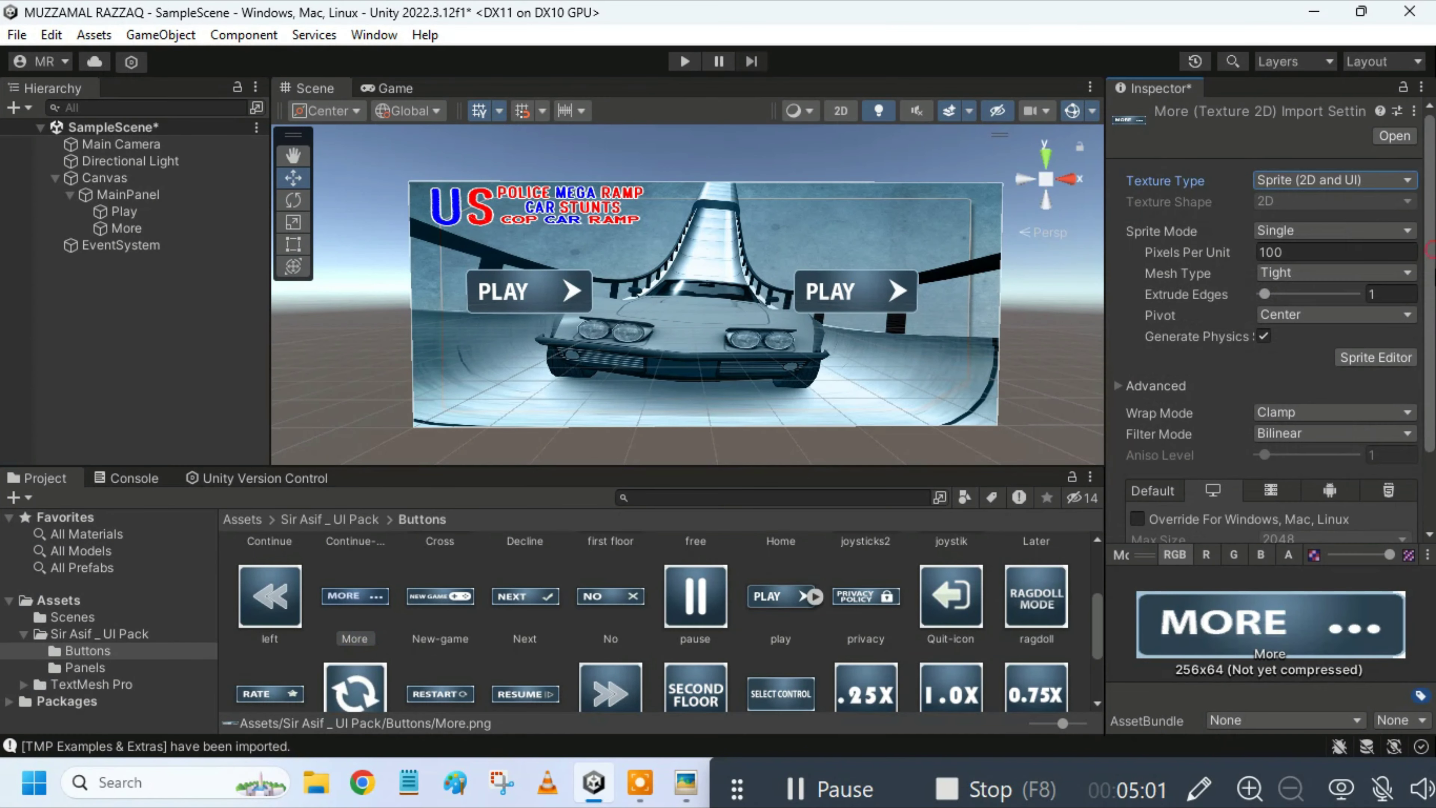
scroll(1430, 249, "down", 3)
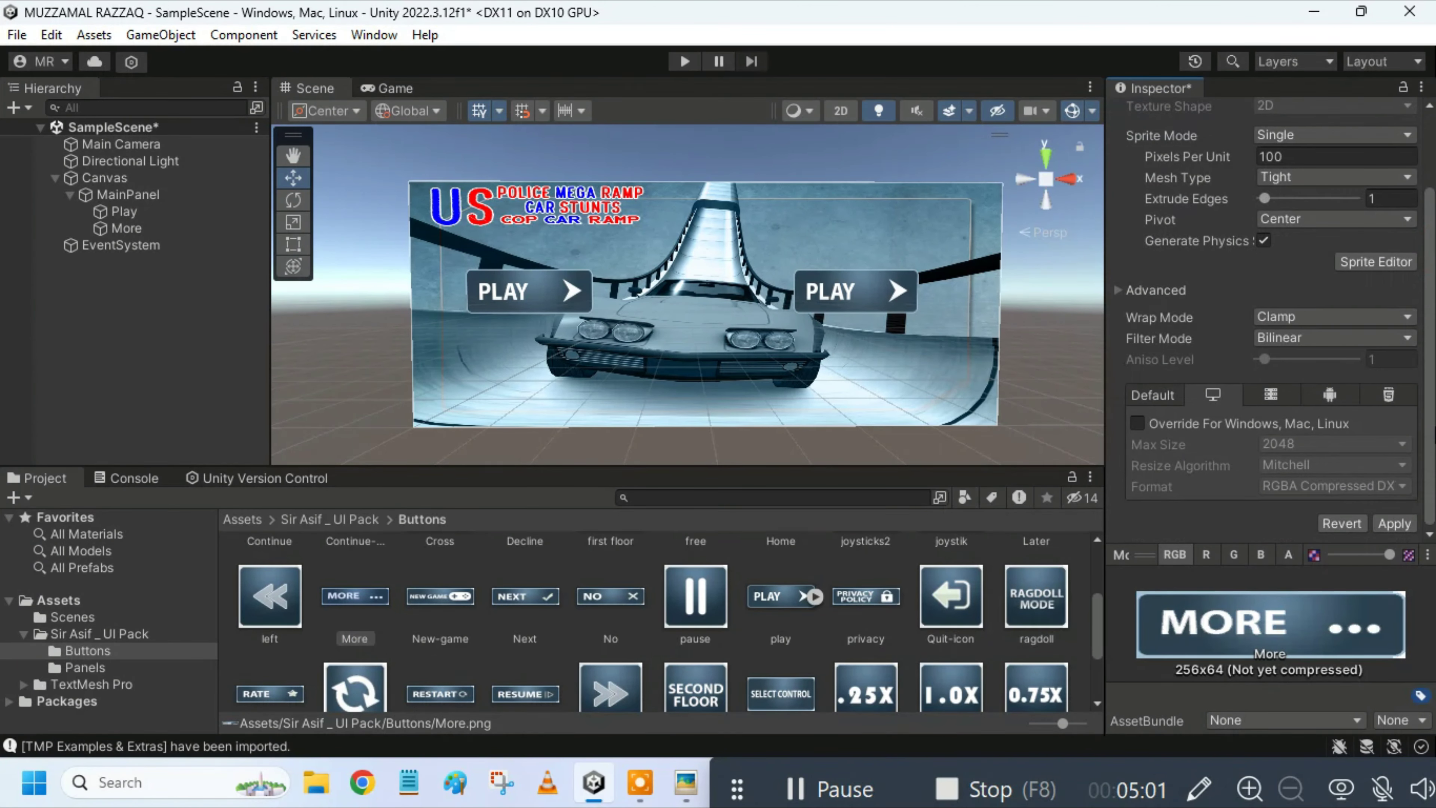
left_click(1393, 525)
Step: Assign the More sprite as the More button's Source Image
left_click(126, 228)
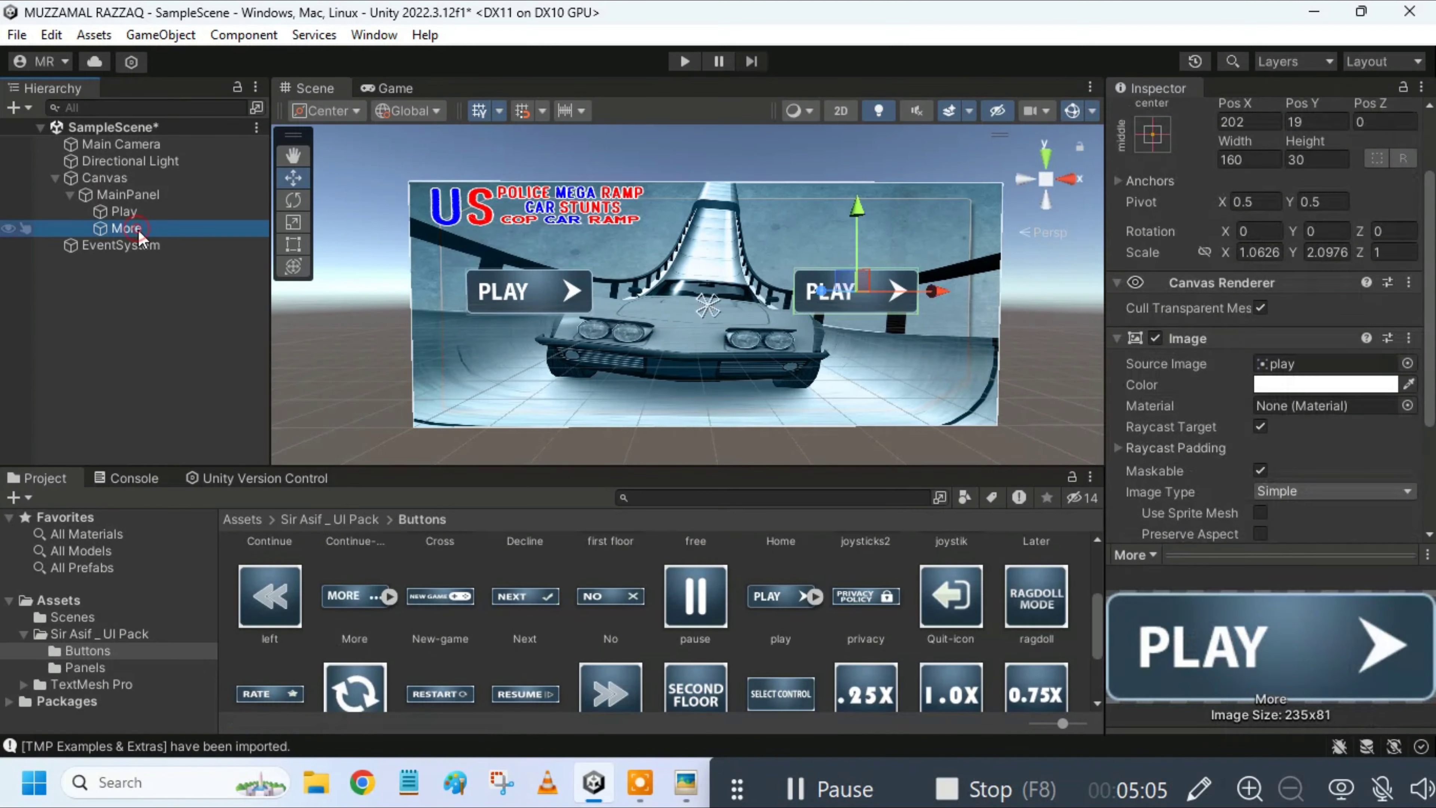
mouse_move(355, 596)
left_mouse_down()
mouse_move(925, 437)
mouse_move(1298, 363)
left_mouse_up()
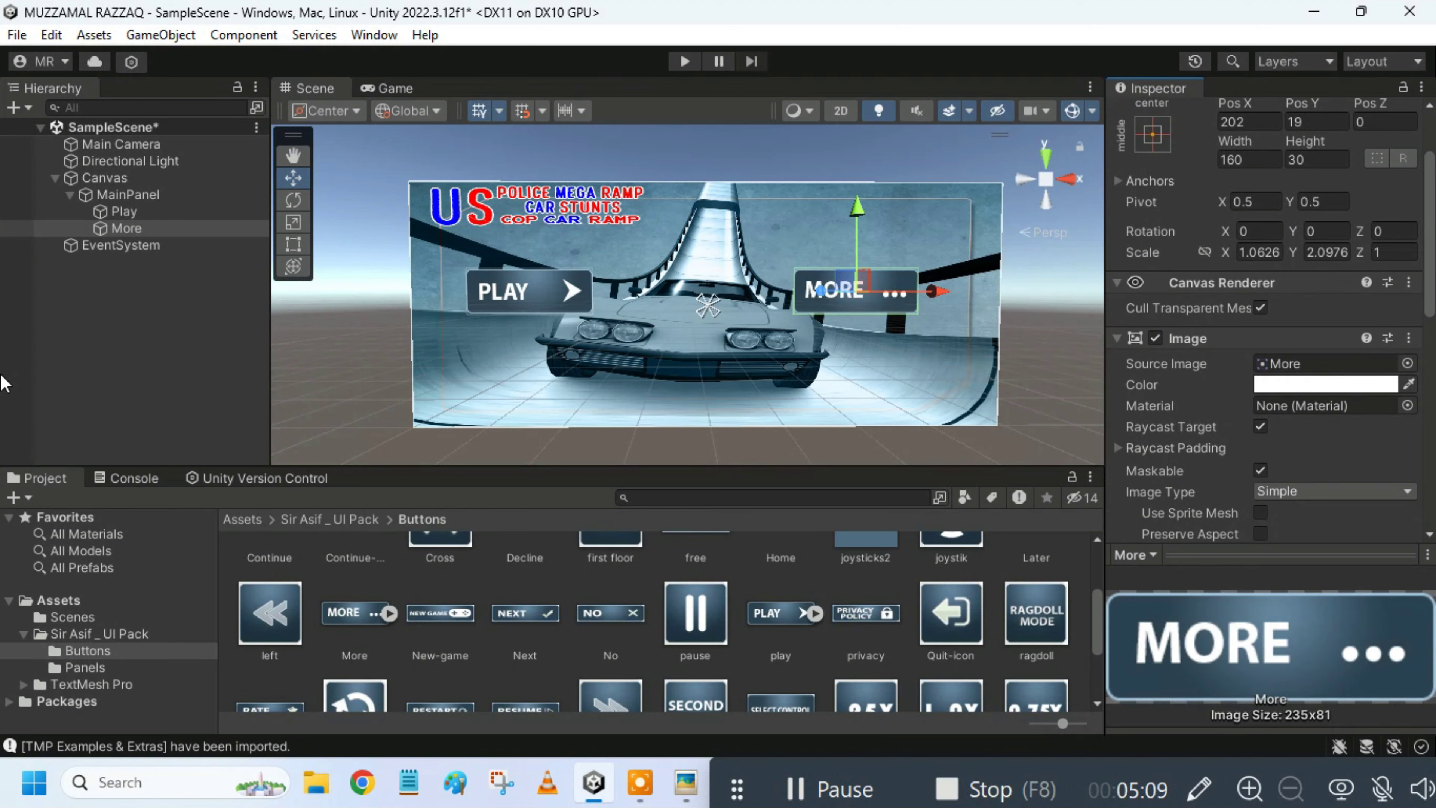
left_click(115, 375)
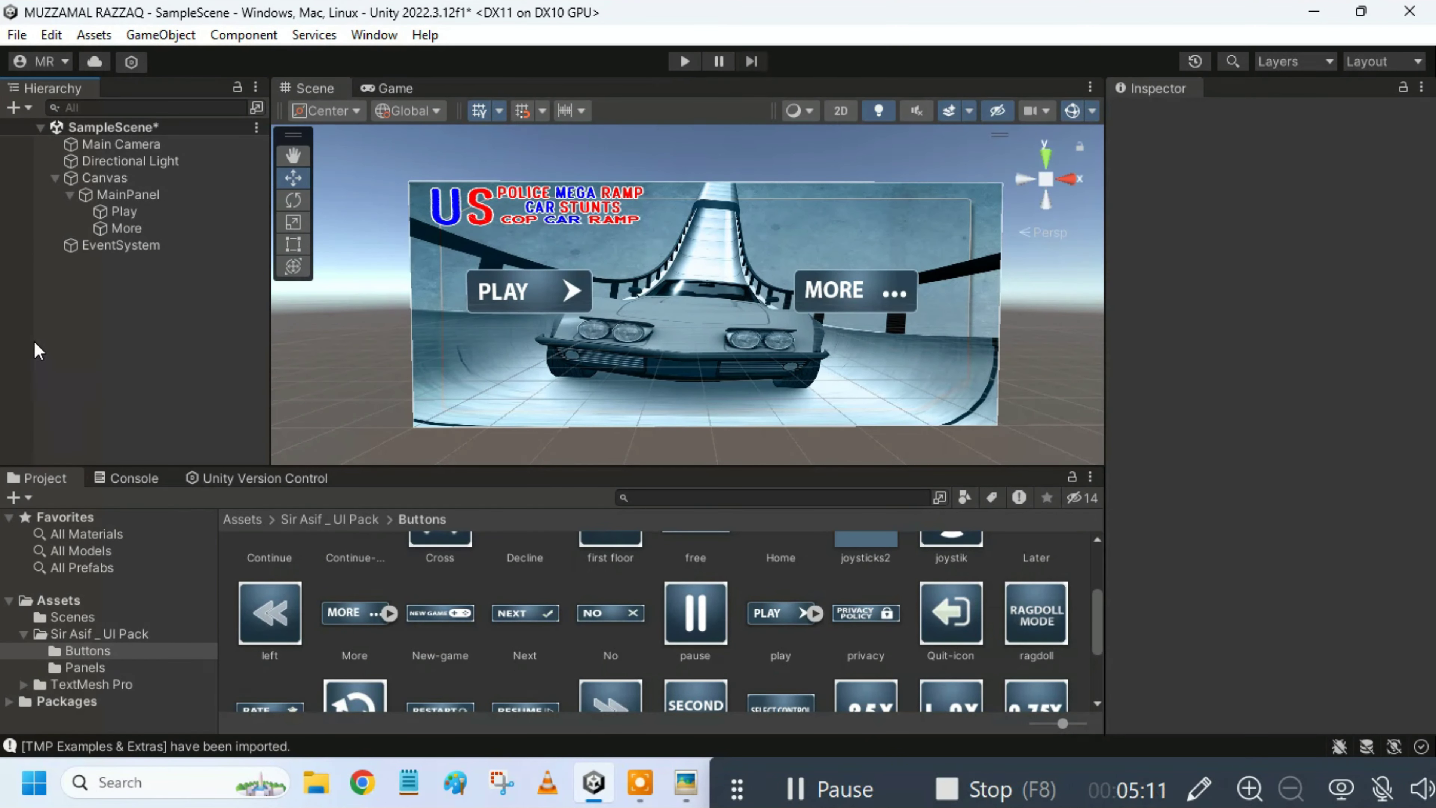
Step: Save the scene via File > Save
left_click(17, 34)
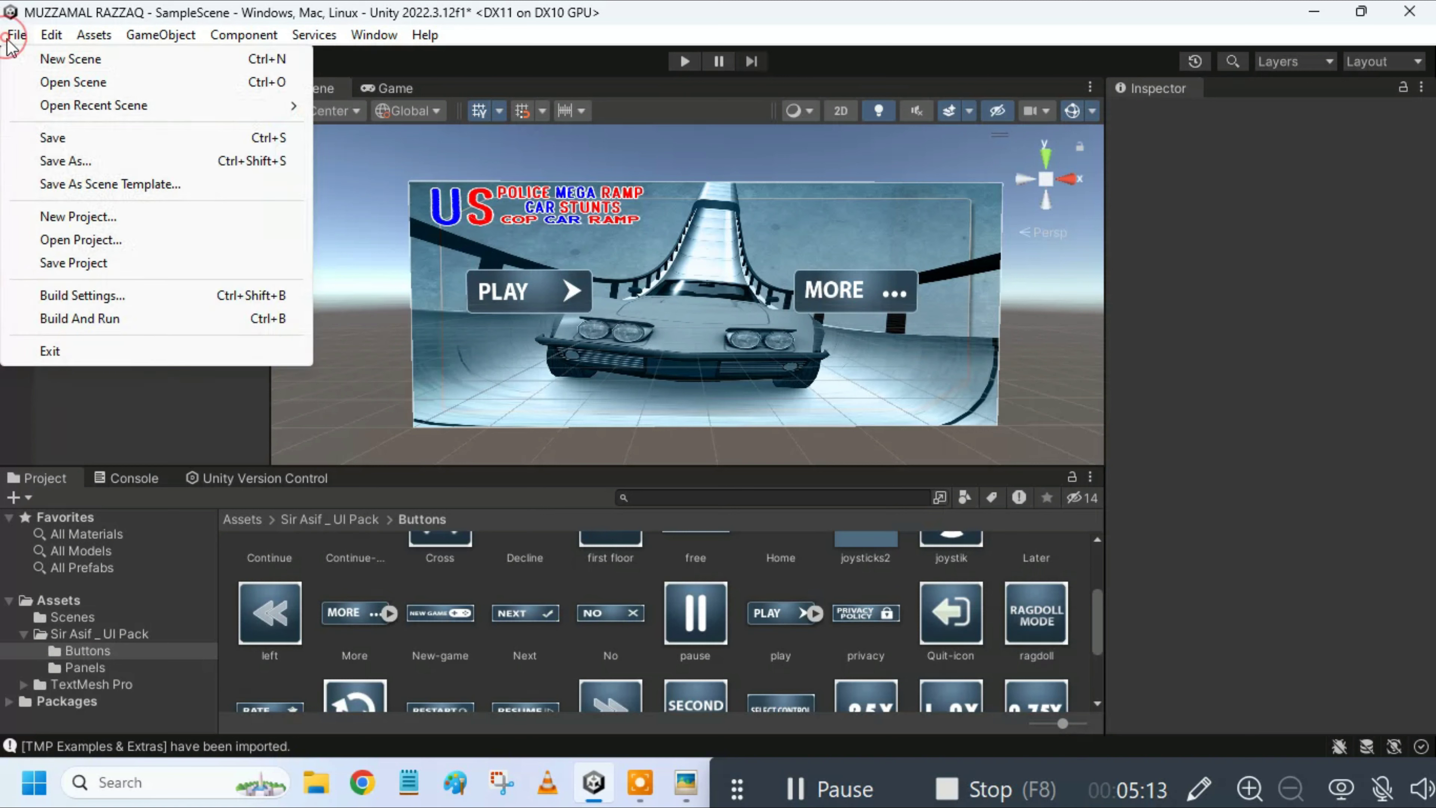
left_click(53, 137)
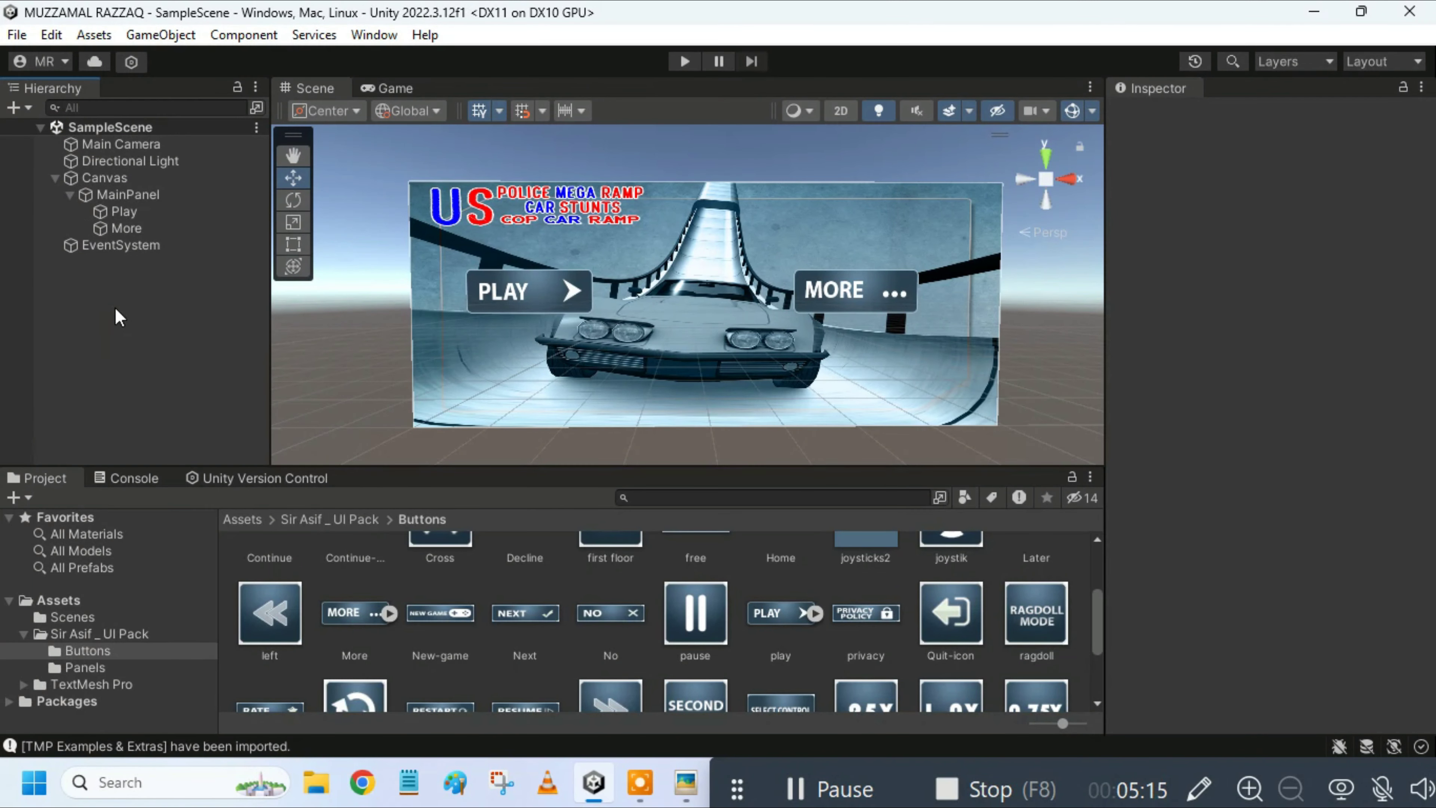
left_click(253, 518)
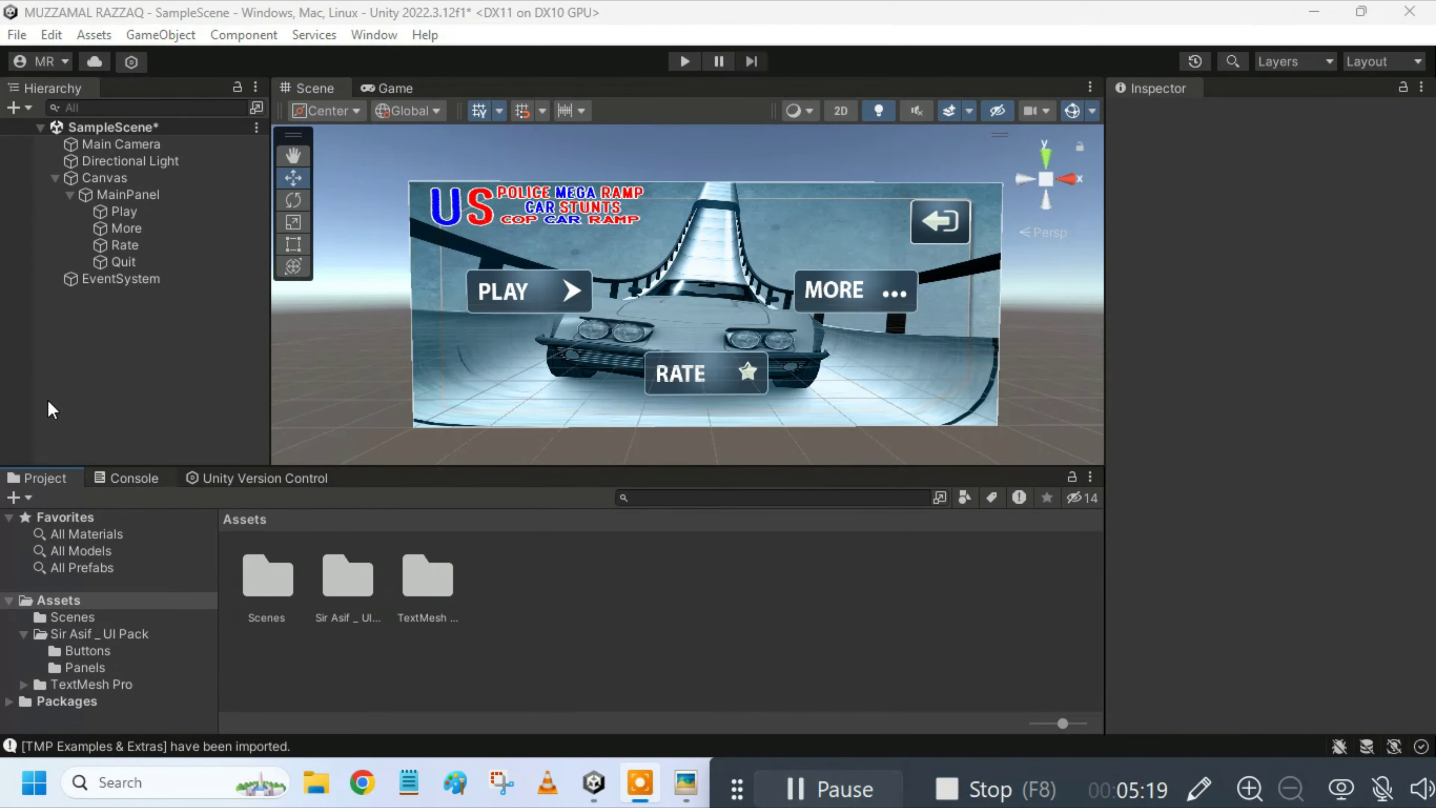
Step: Add a UI Panel under the Canvas and rename it ExitPanel
left_click(109, 181)
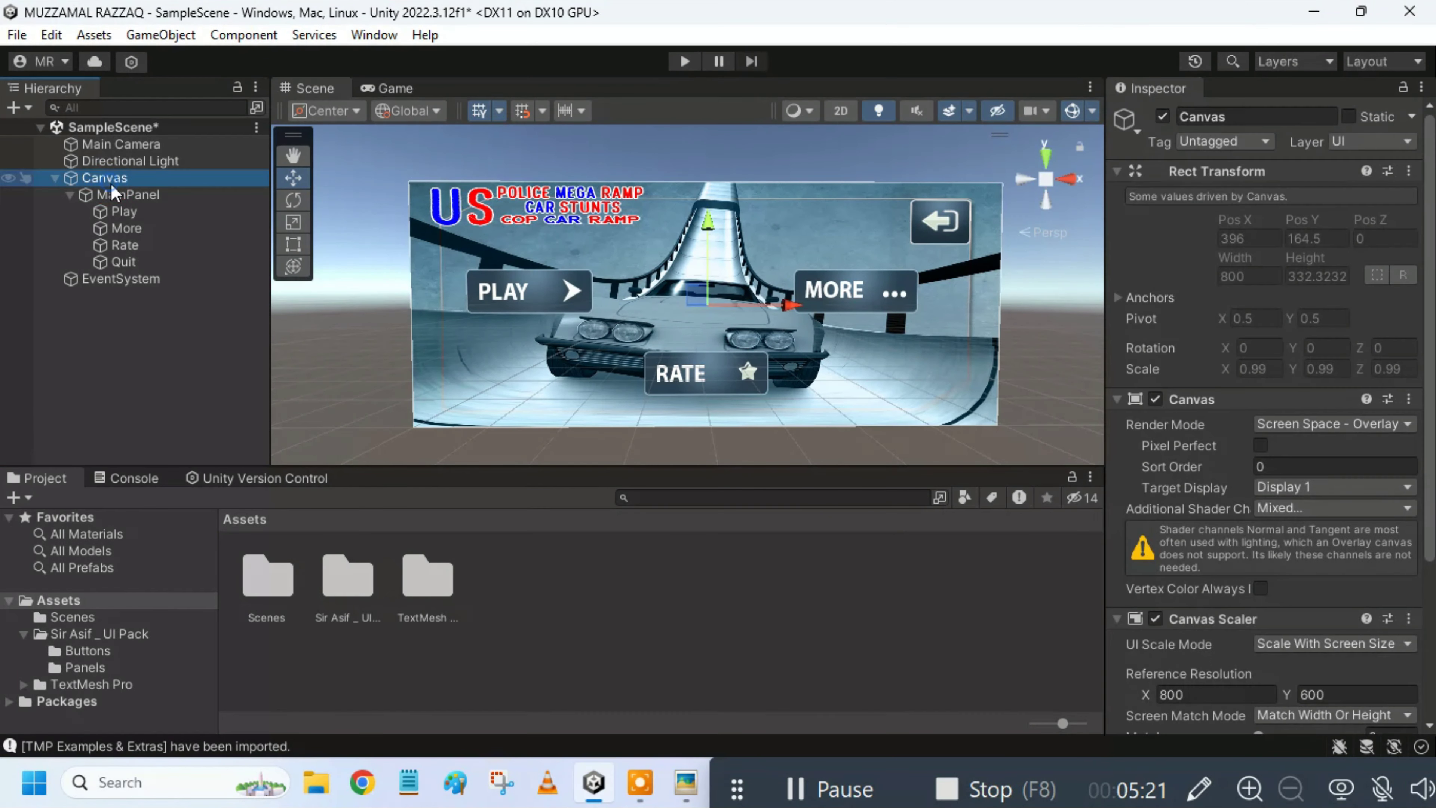
right_click(112, 180)
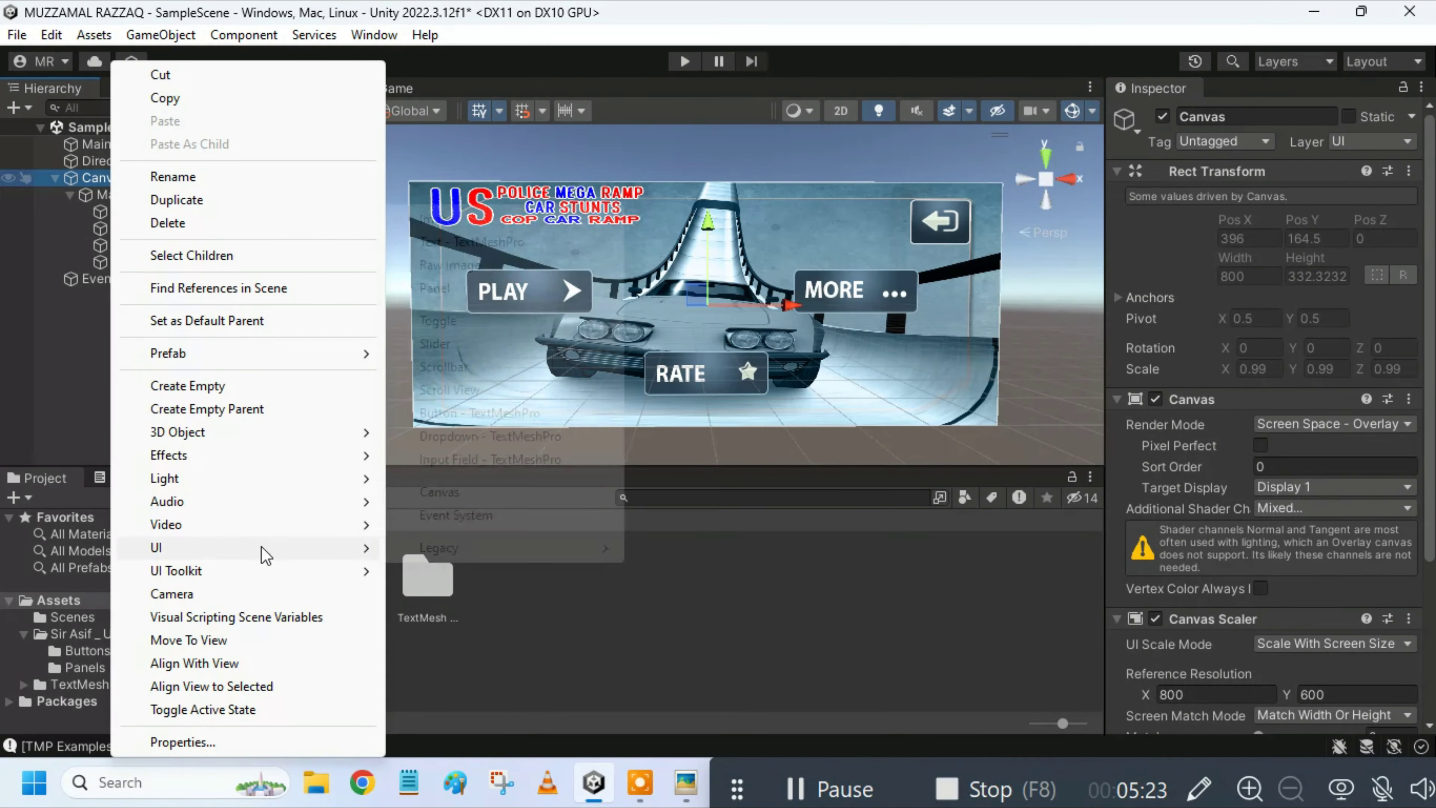
mouse_move(263, 548)
left_click(446, 287)
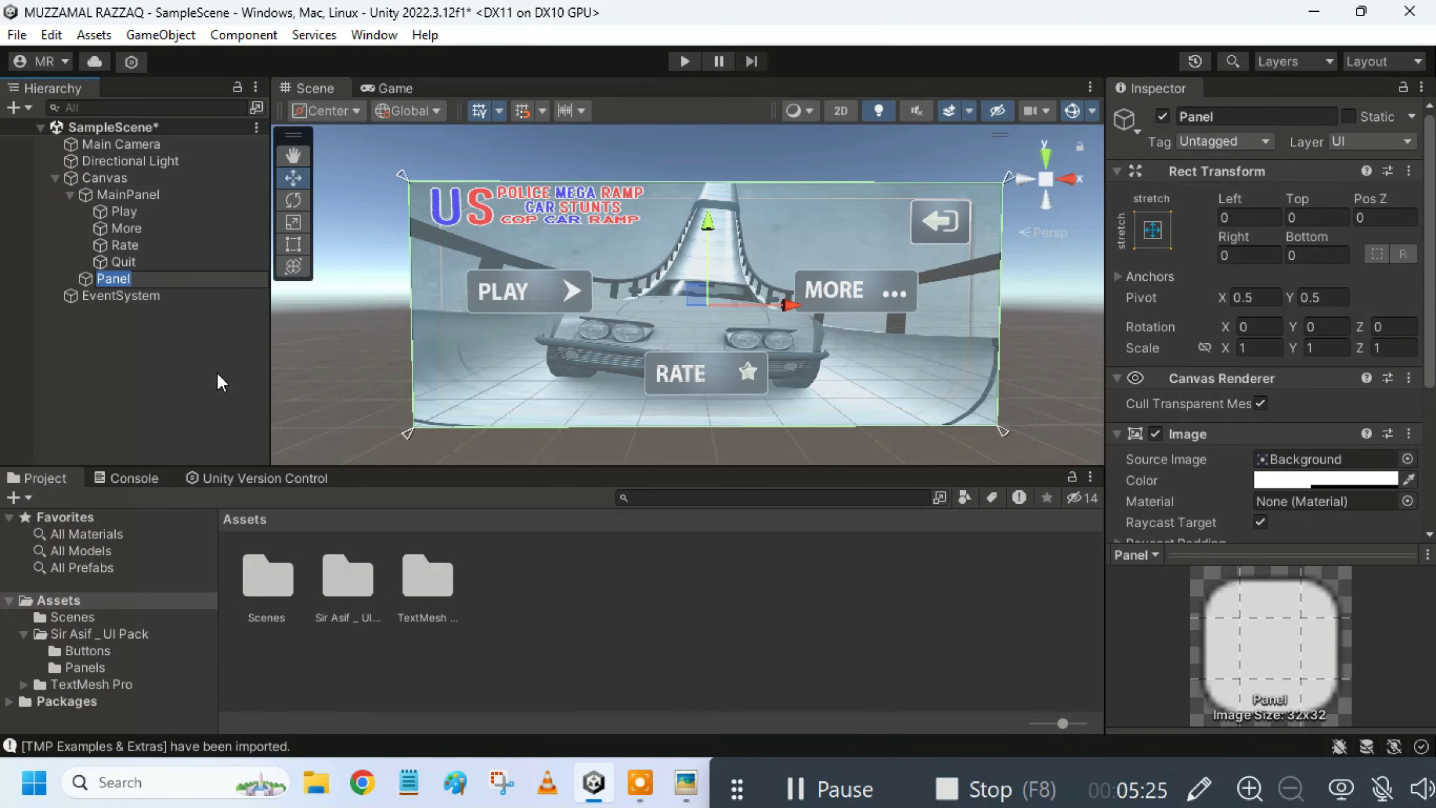
left_click(103, 283)
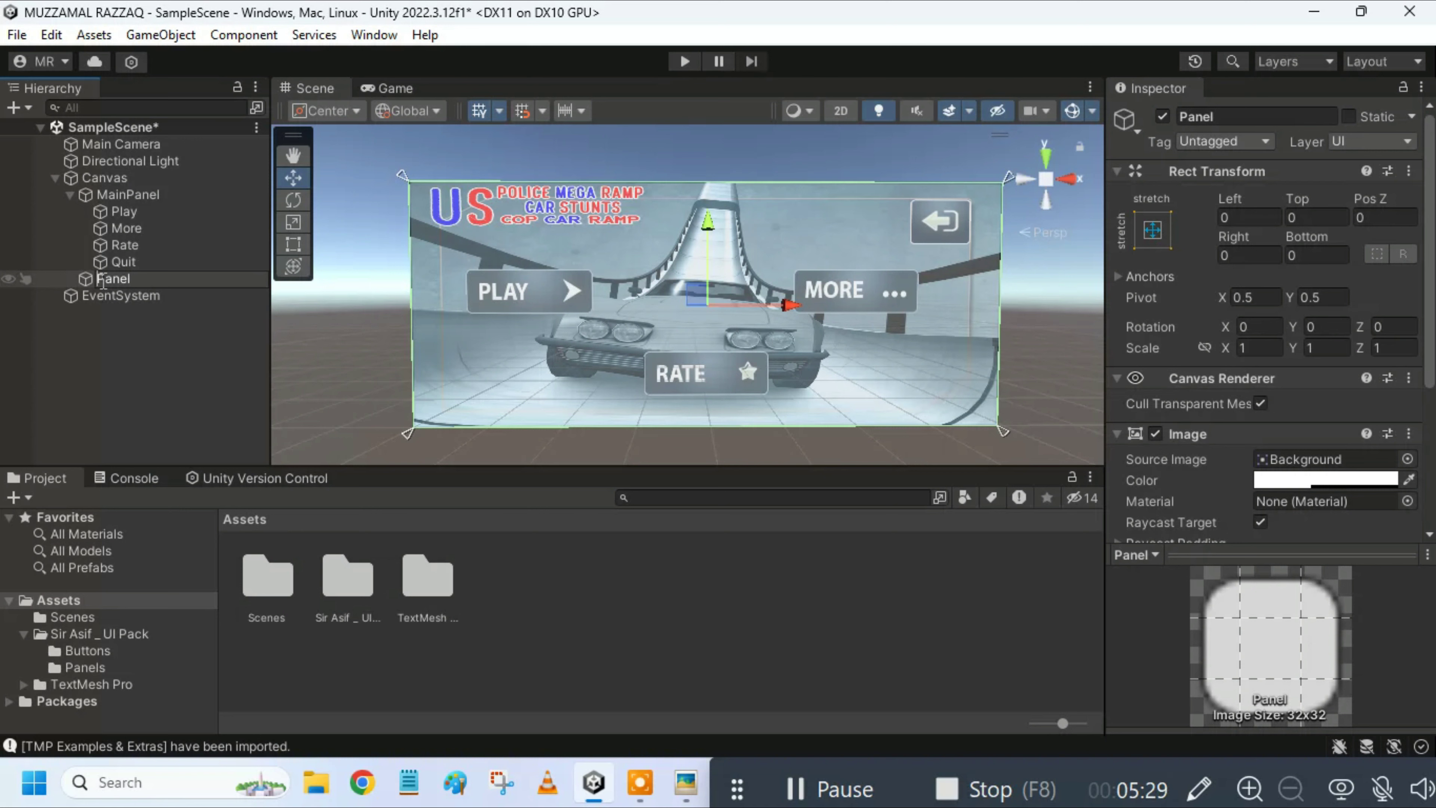
type("Exit")
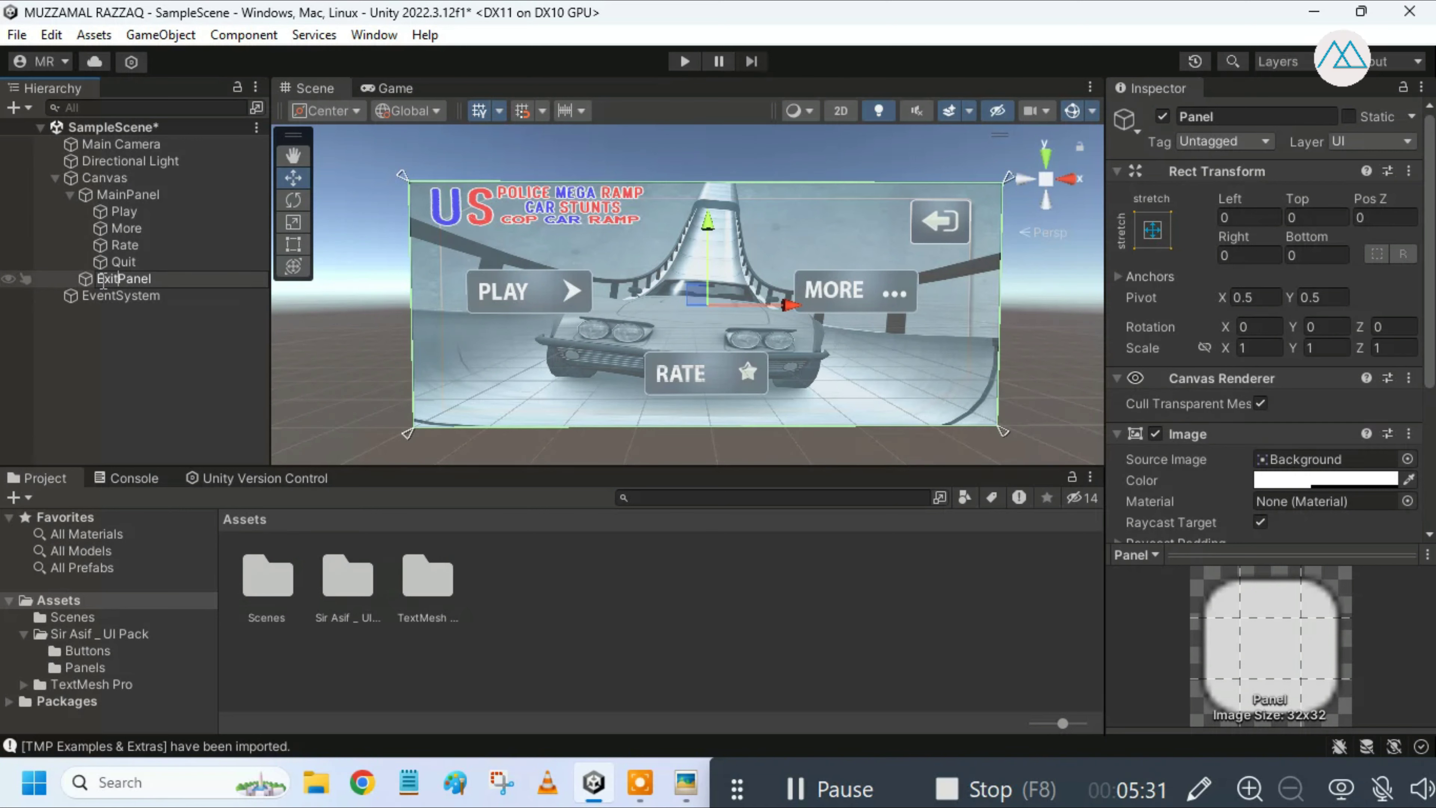
left_click(110, 338)
left_click(134, 279)
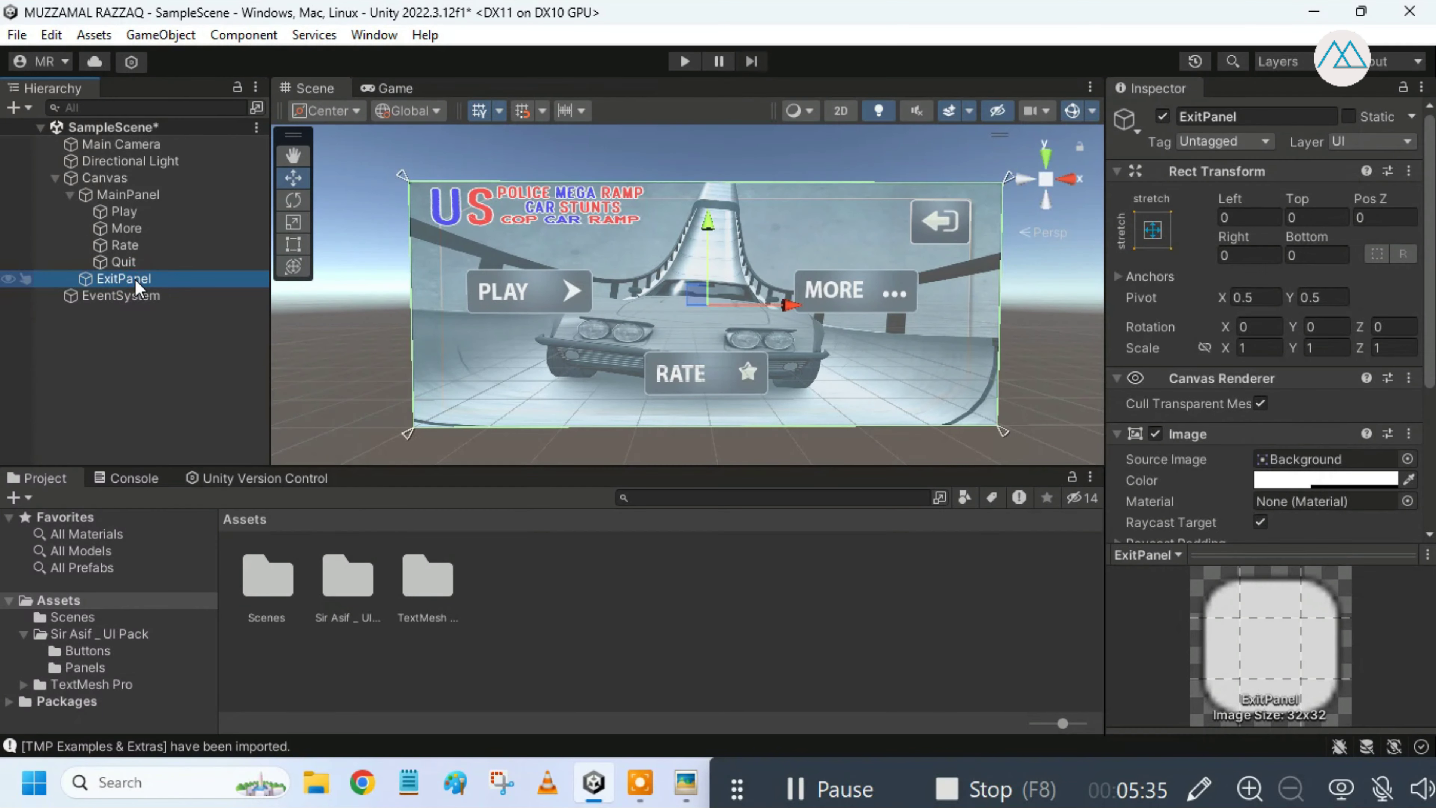
double_click(356, 602)
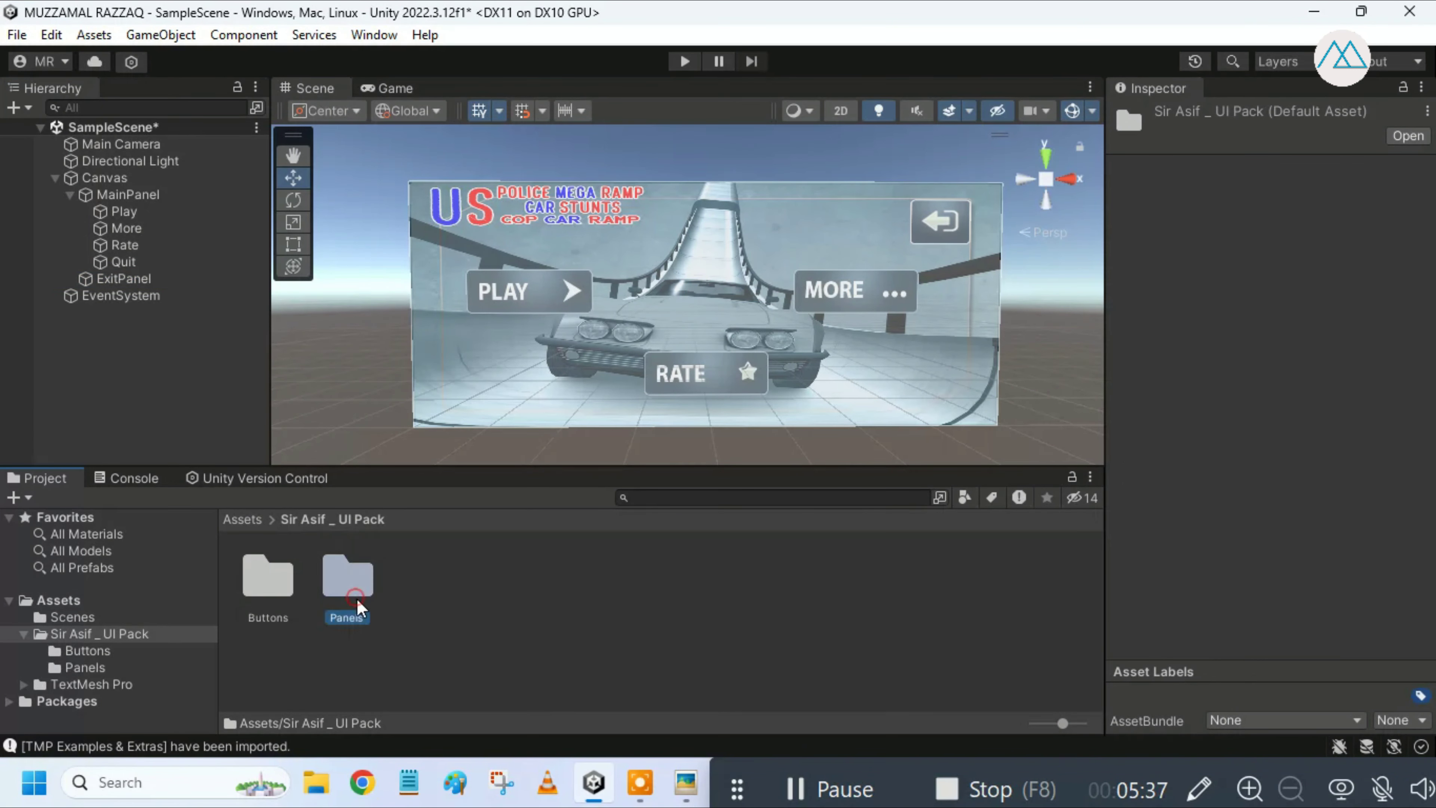
Step: Set the QUIT panel texture in the Panels folder to Sprite (2D and UI)
double_click(357, 598)
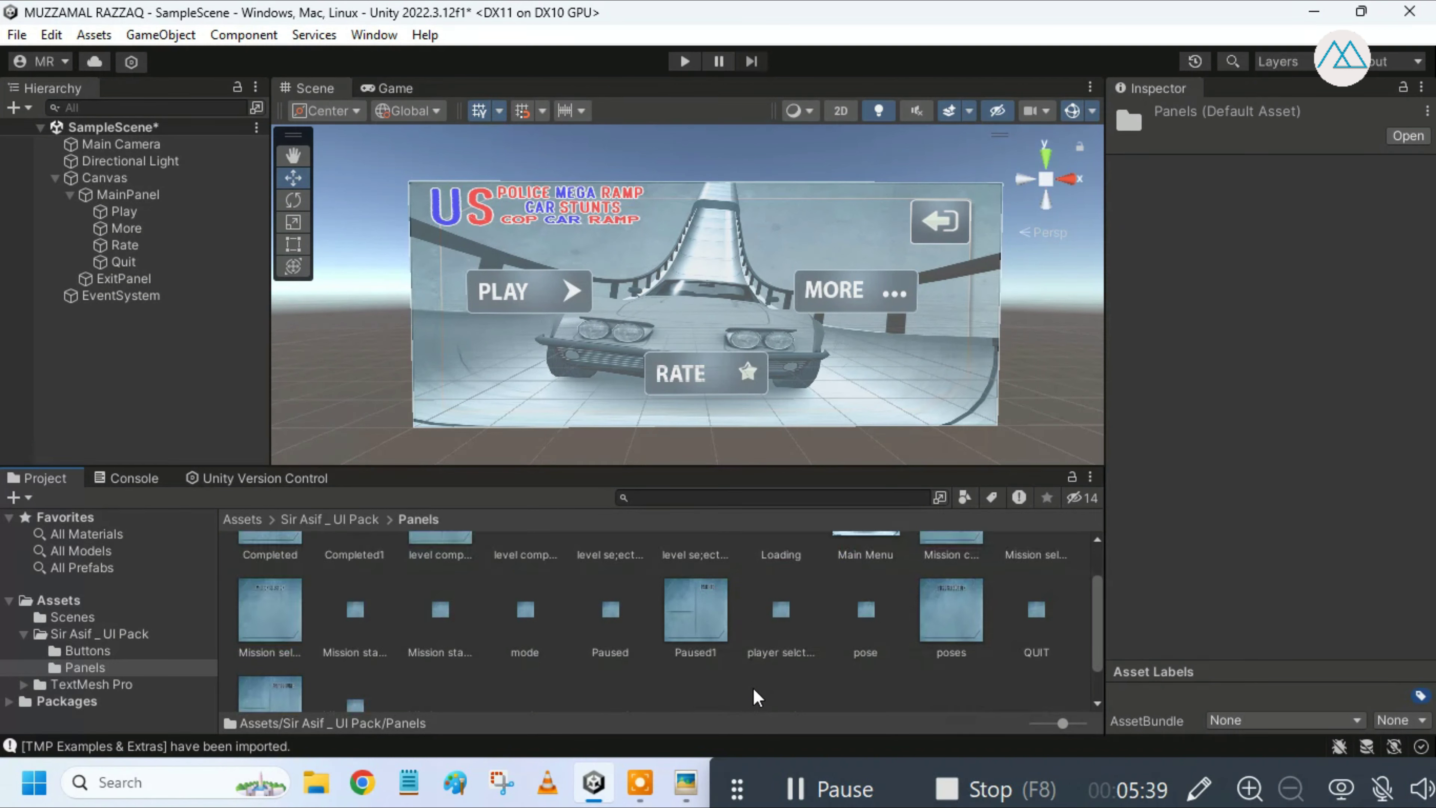
scroll(753, 687, "down", 3)
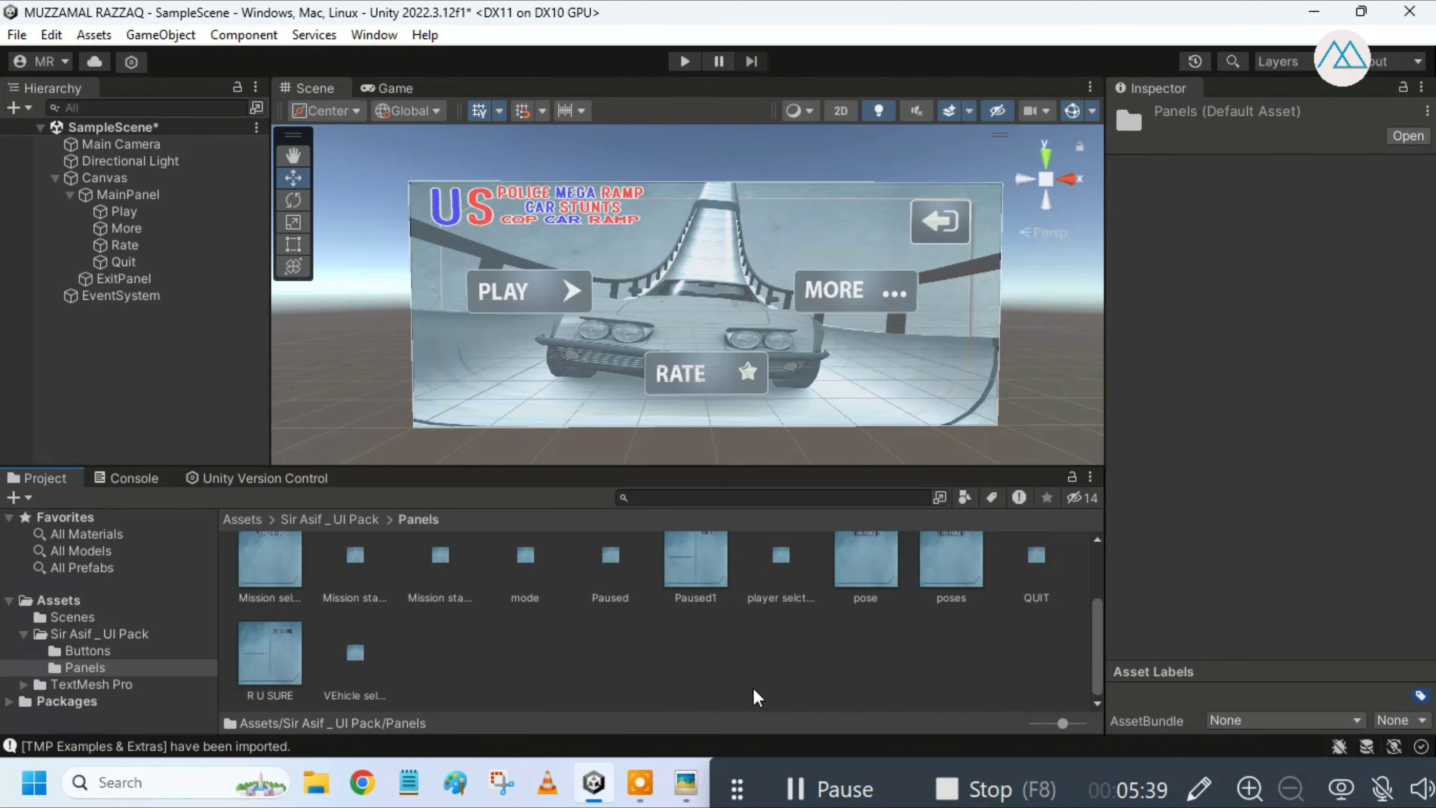
left_click(1051, 581)
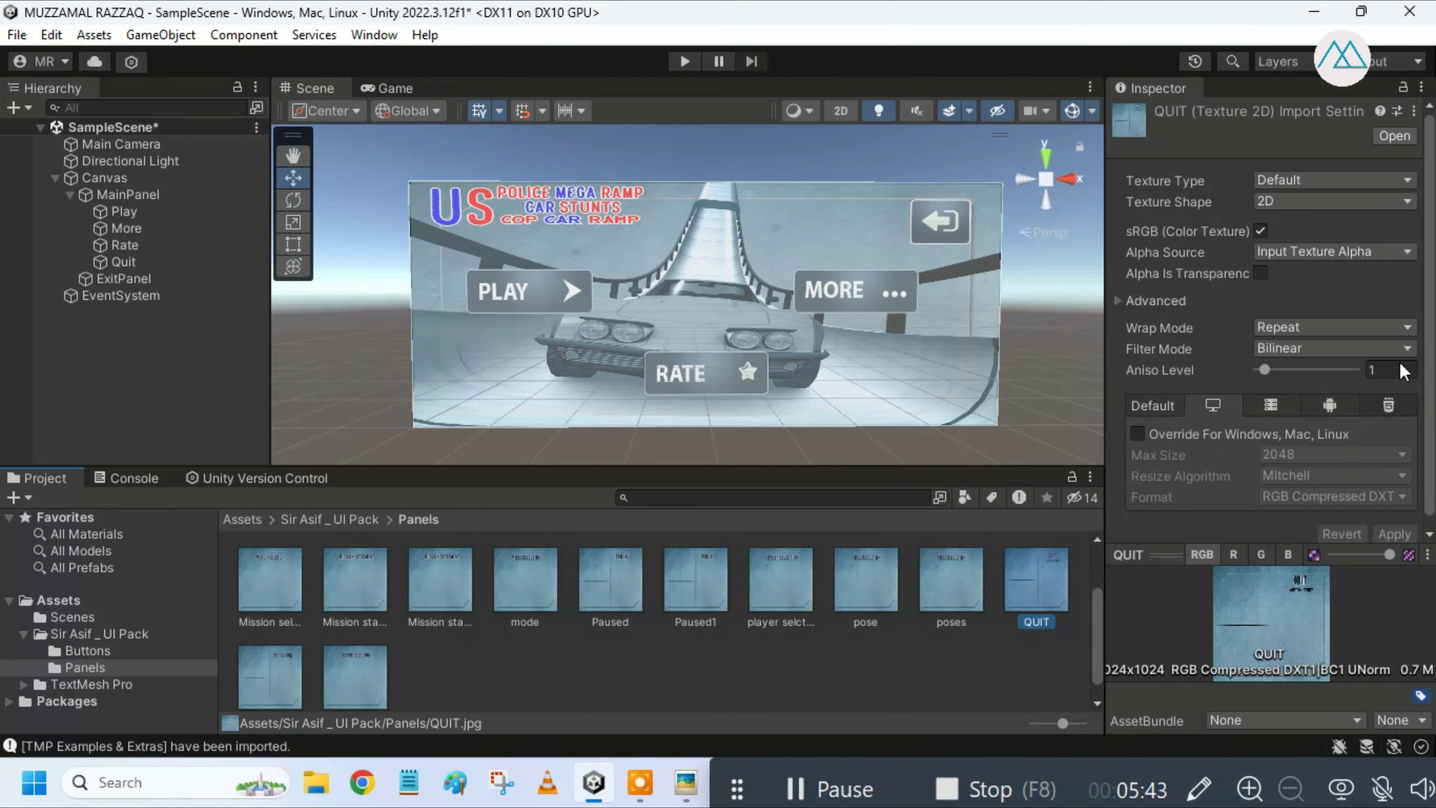
left_click(1345, 180)
left_click(1246, 276)
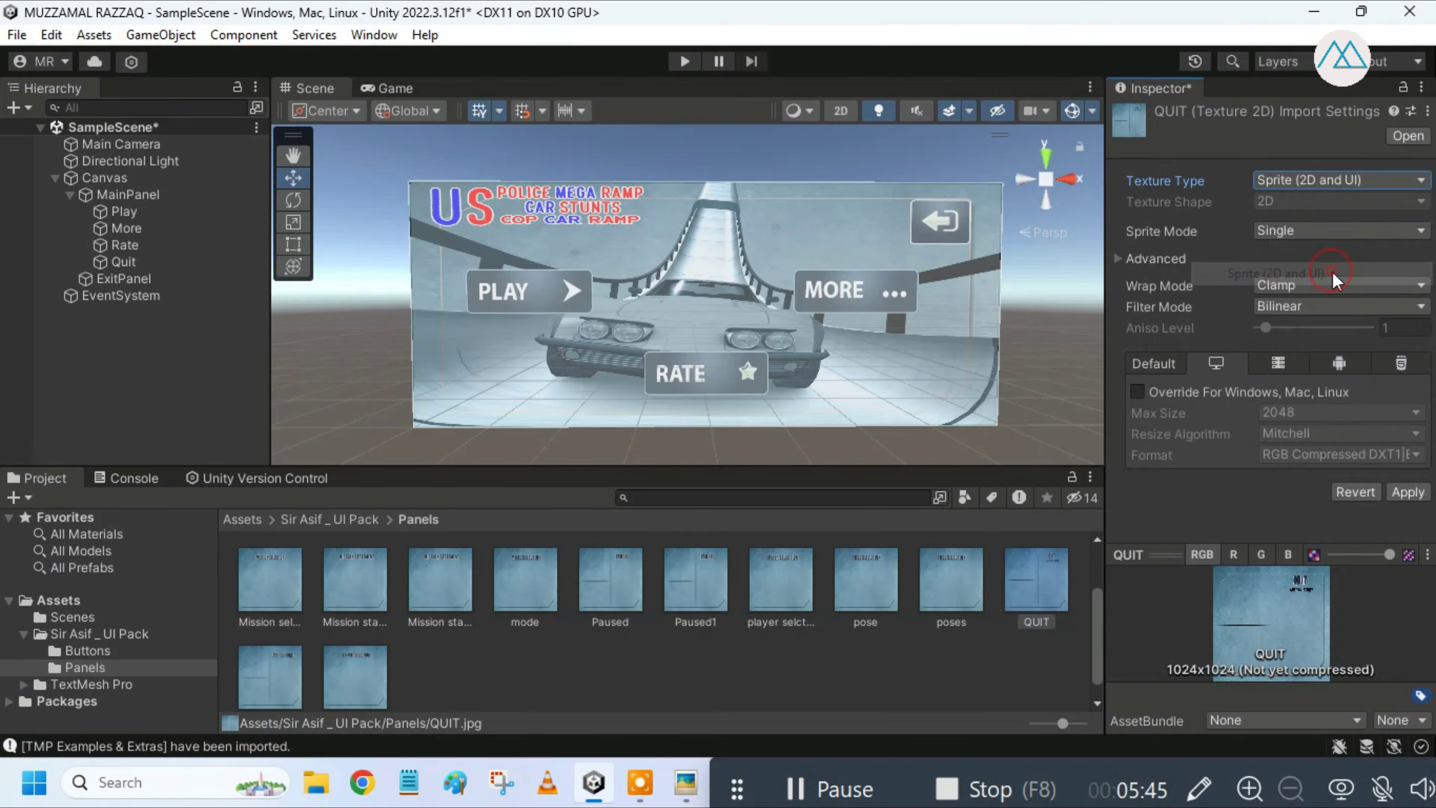
scroll(1266, 339, "down", 3)
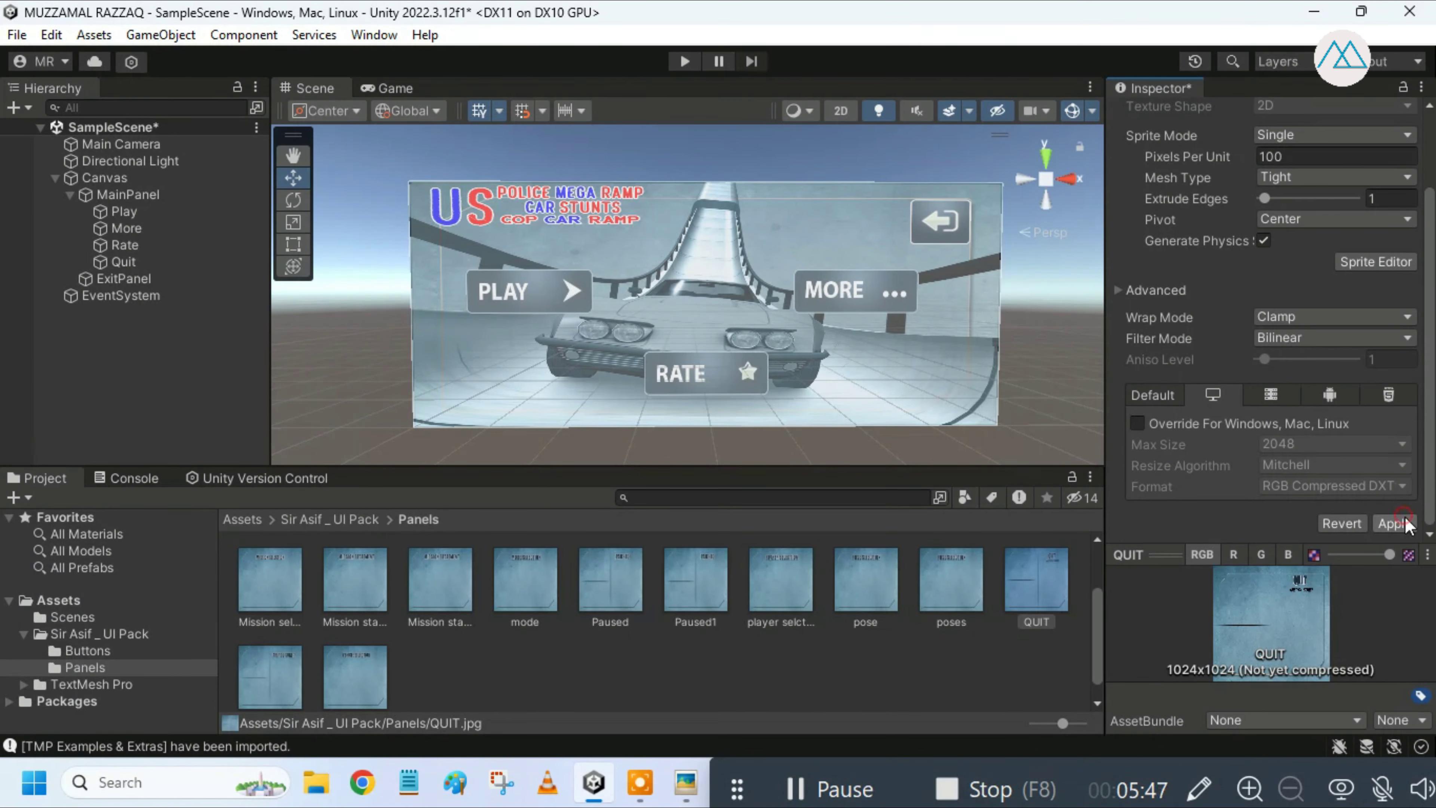
Step: Use the QUIT sprite as ExitPanel's Source Image with Color alpha raised to 255
left_click(192, 280)
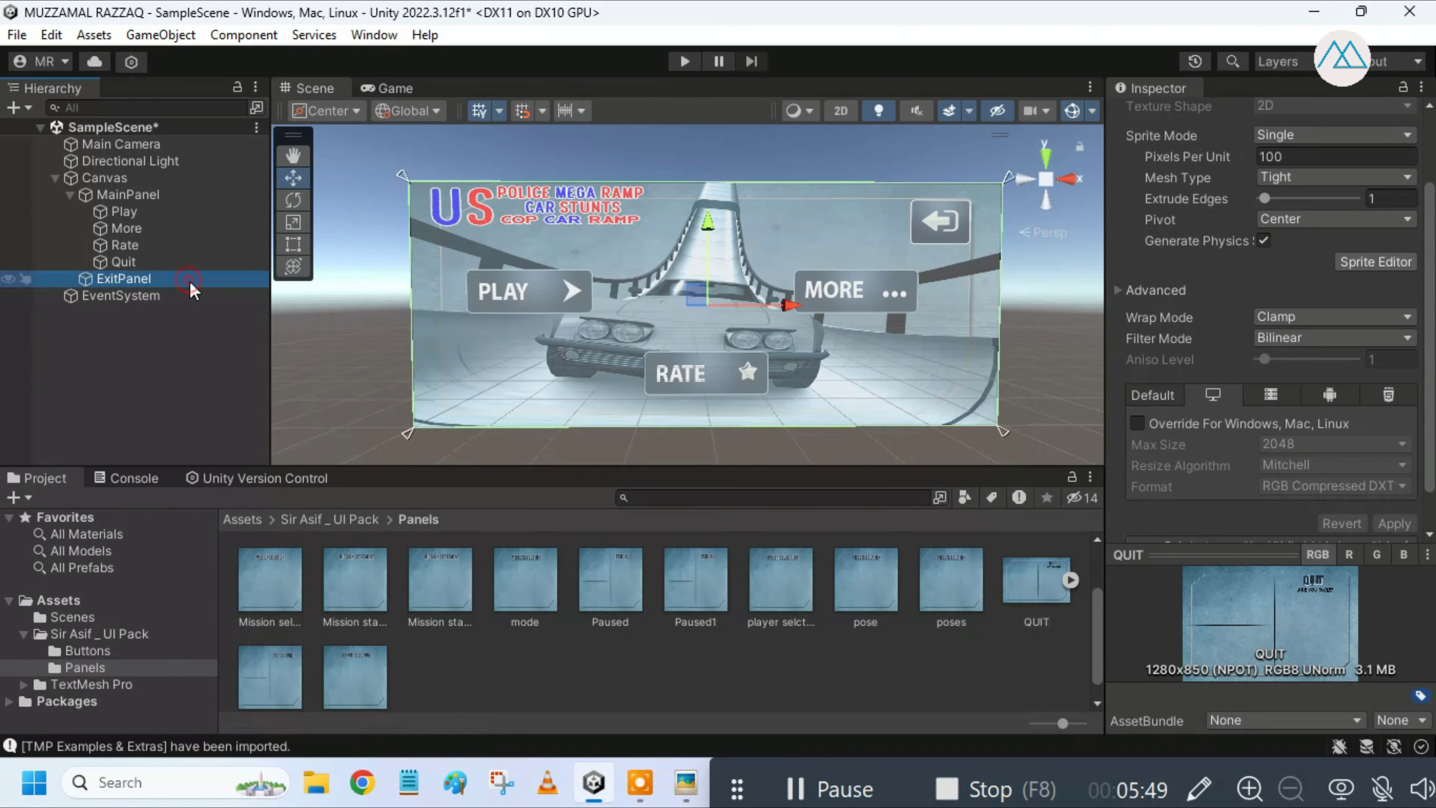
left_click_drag(1026, 589, 1314, 307)
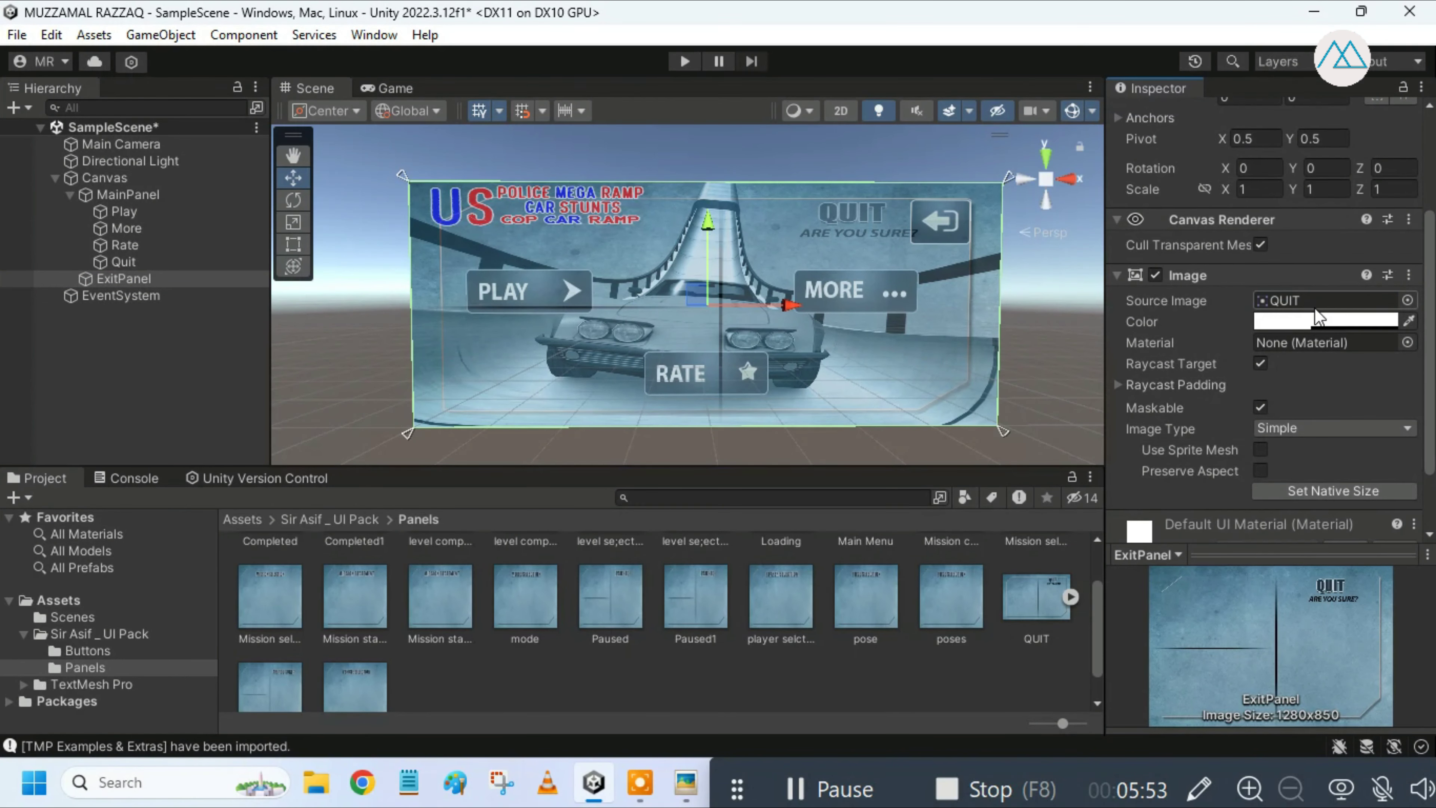
left_click(1294, 322)
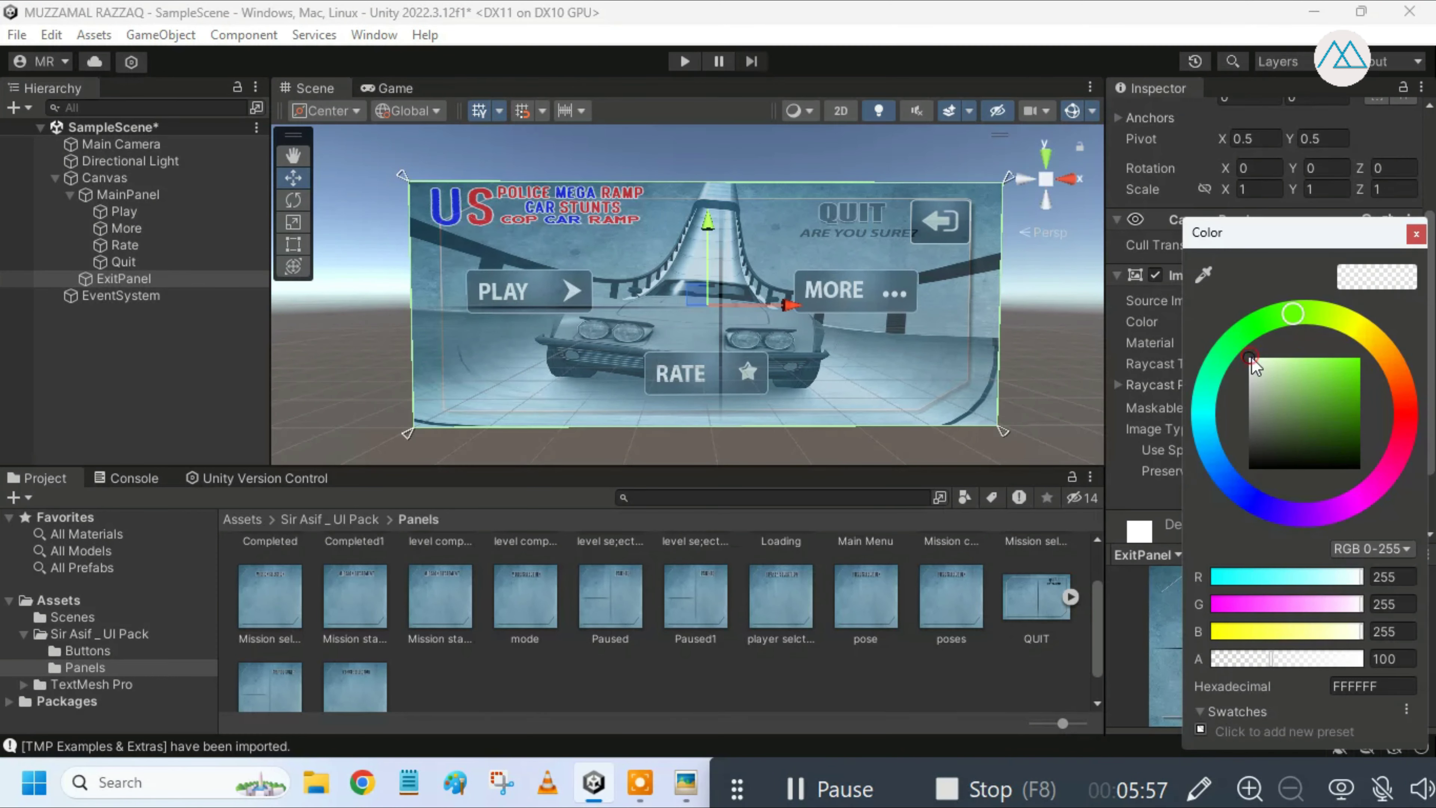
left_click(1269, 660)
left_click_drag(1269, 659, 1362, 665)
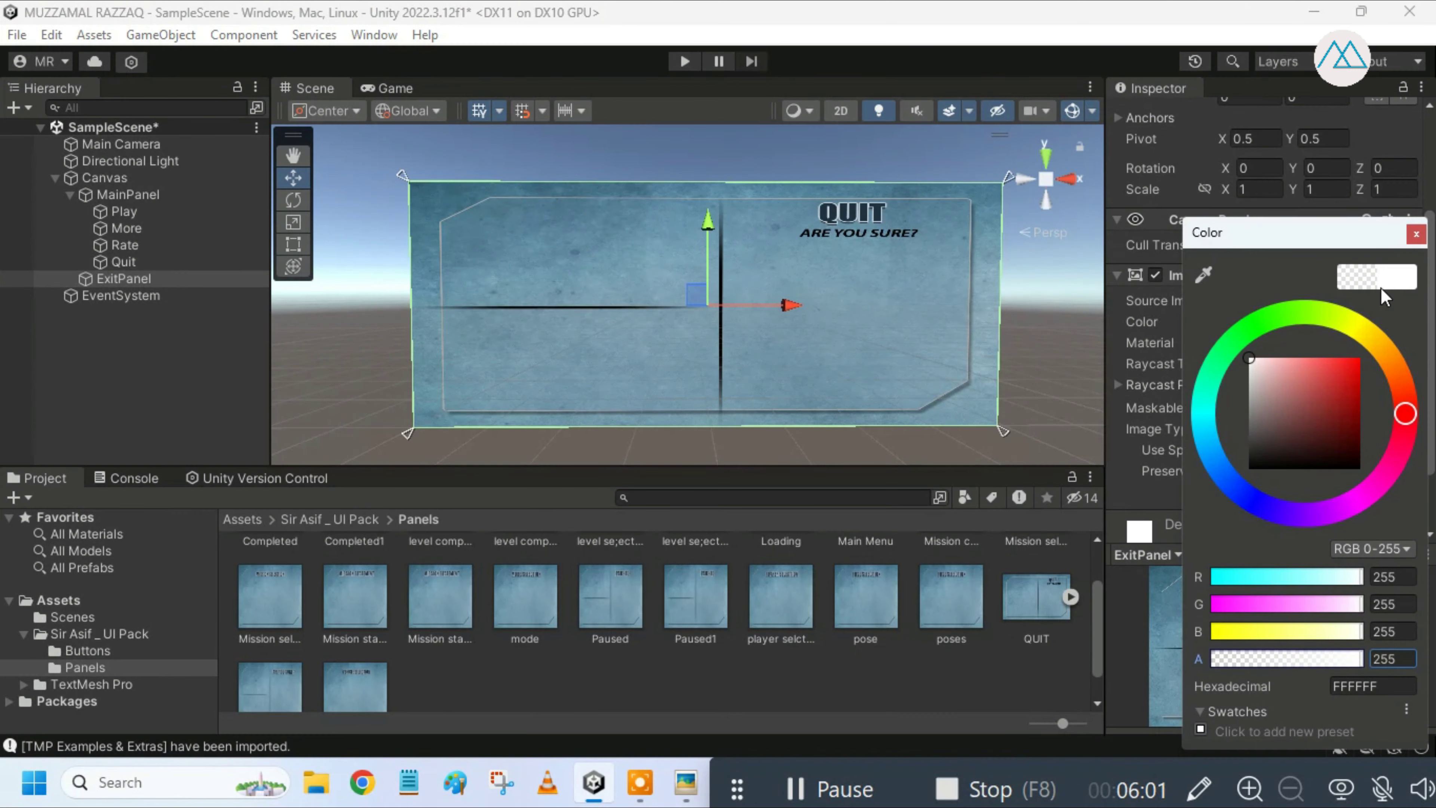
left_click(1416, 234)
left_click(208, 376)
left_click(166, 283)
Step: Add a Button - TextMeshPro inside ExitPanel and name it Yes
right_click(167, 286)
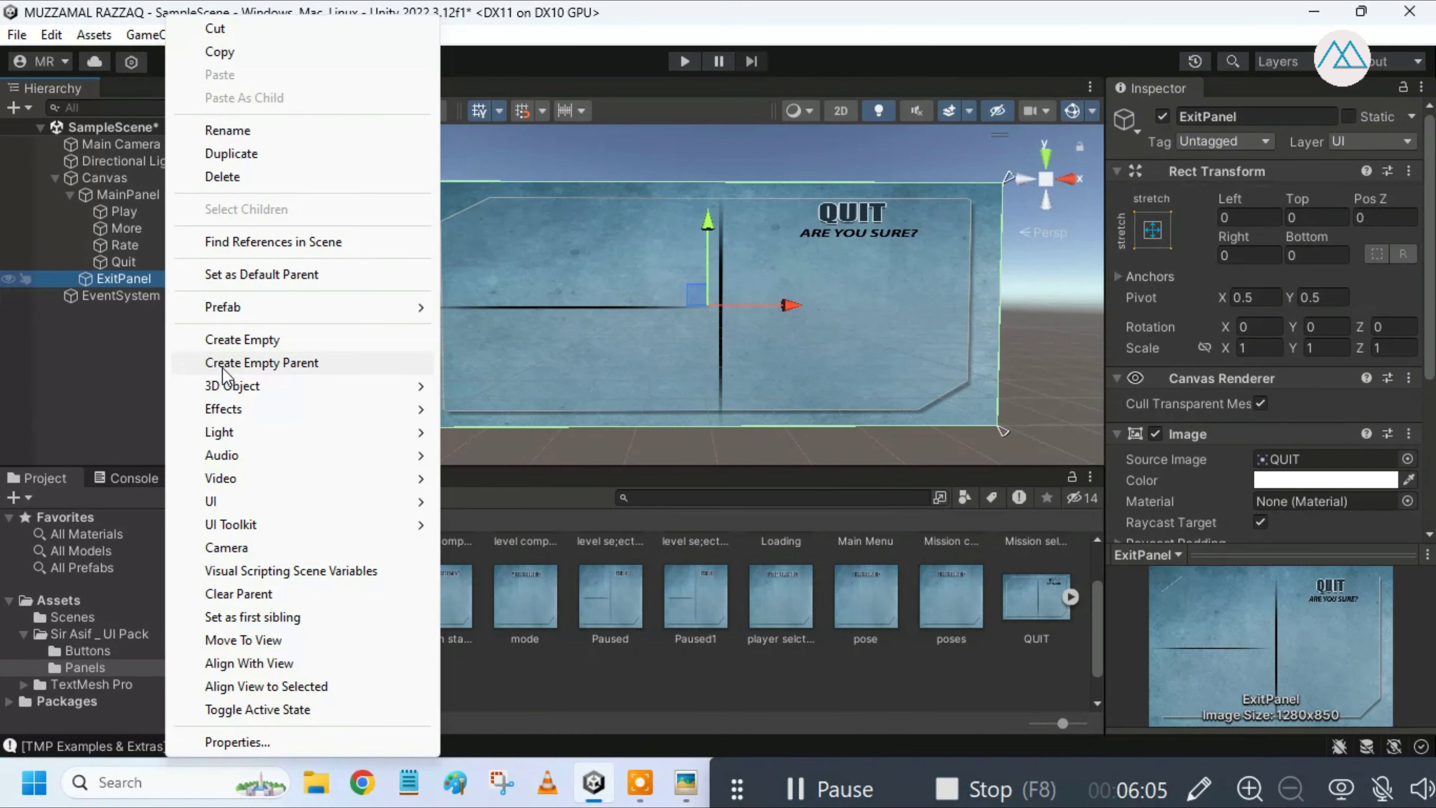
mouse_move(252, 501)
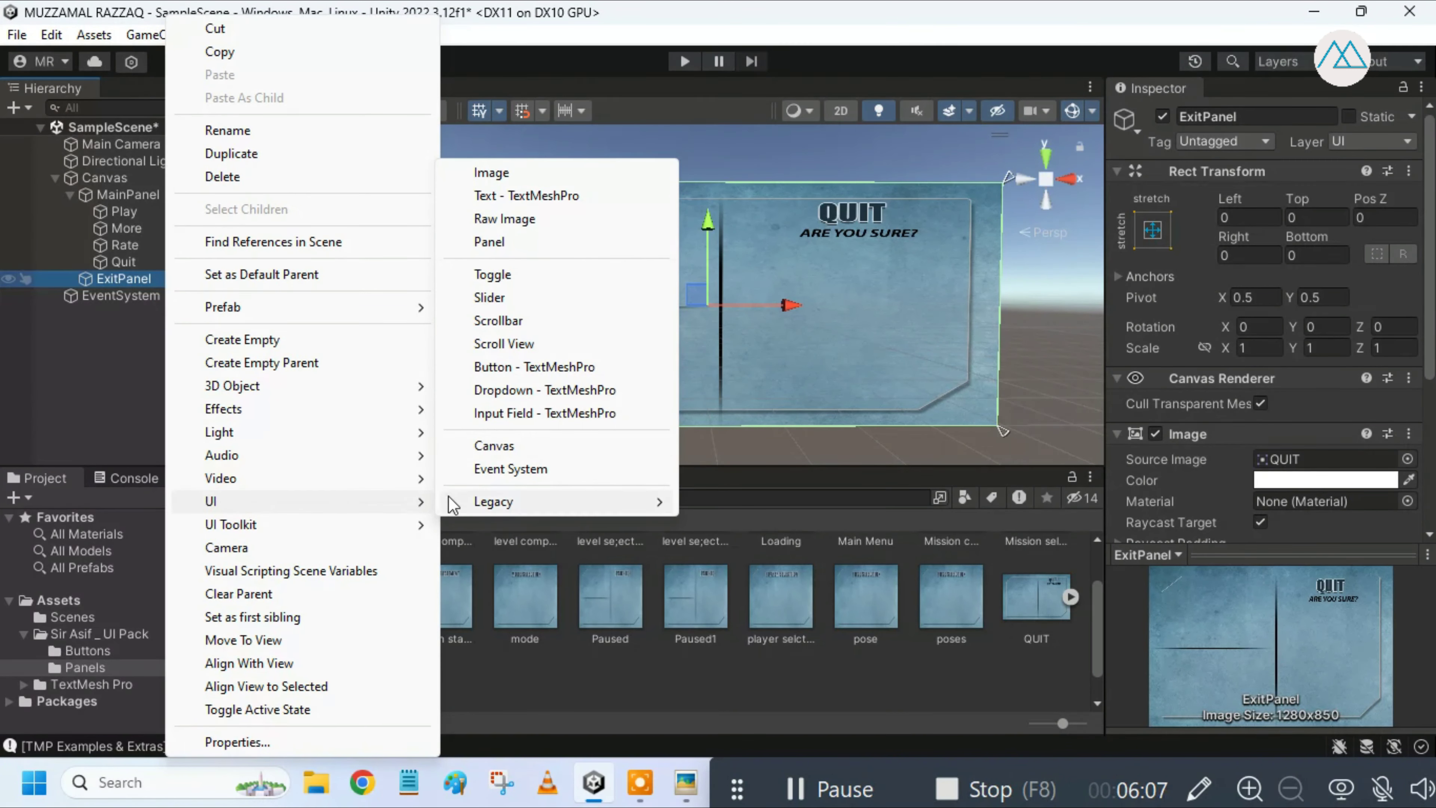
left_click(531, 369)
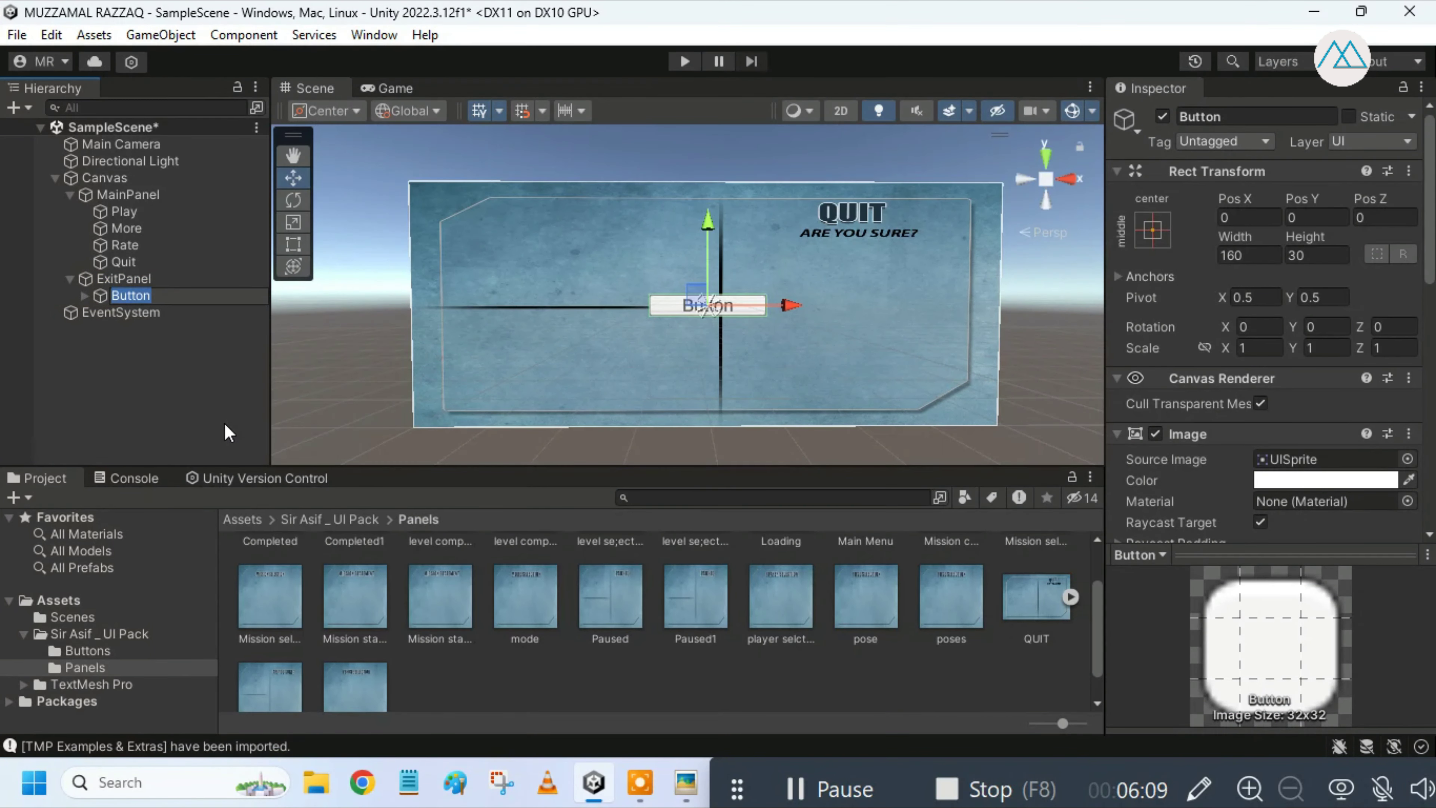
type("Yes")
left_click(225, 433)
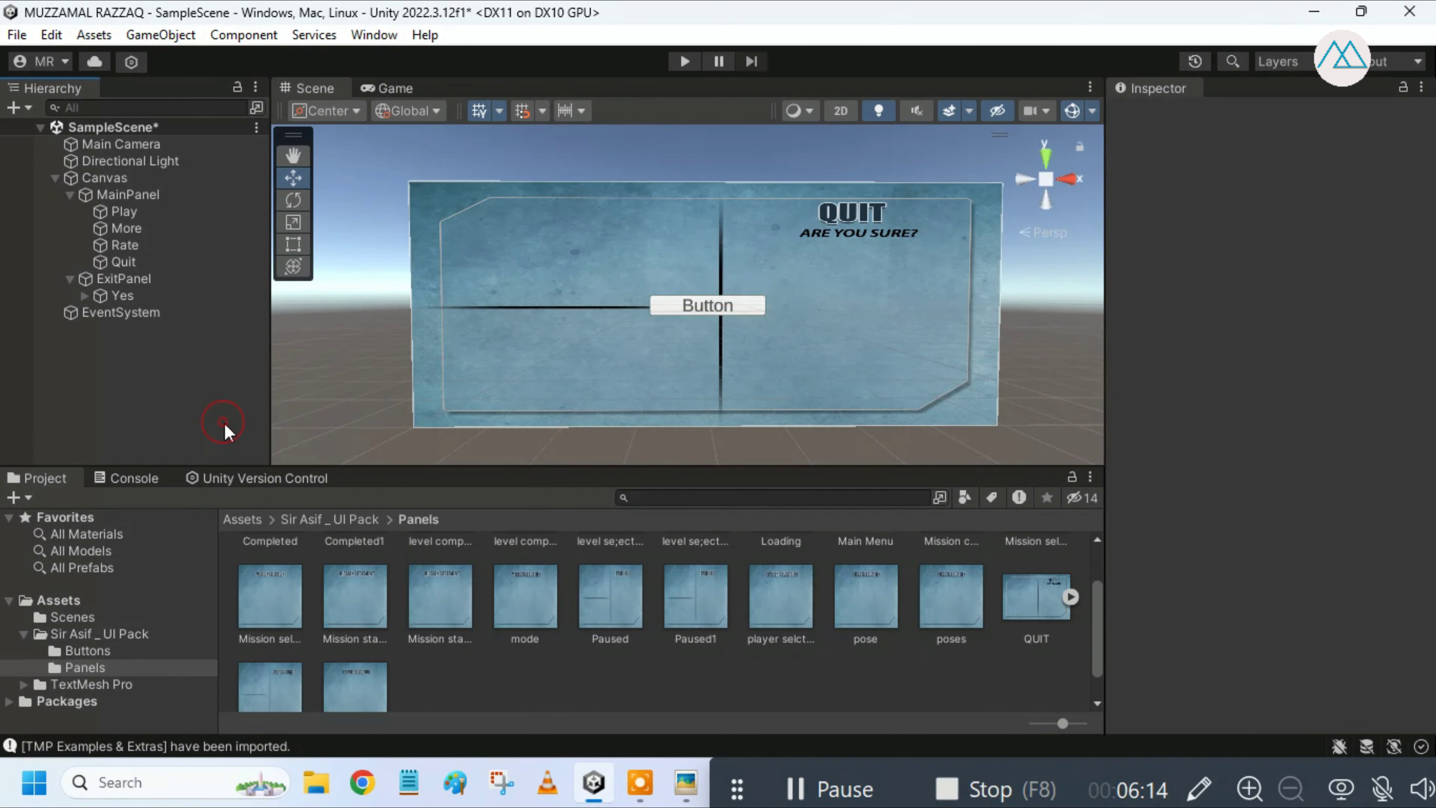
Step: Delete the Yes button's Text (TMP) child label
left_click(83, 296)
right_click(142, 310)
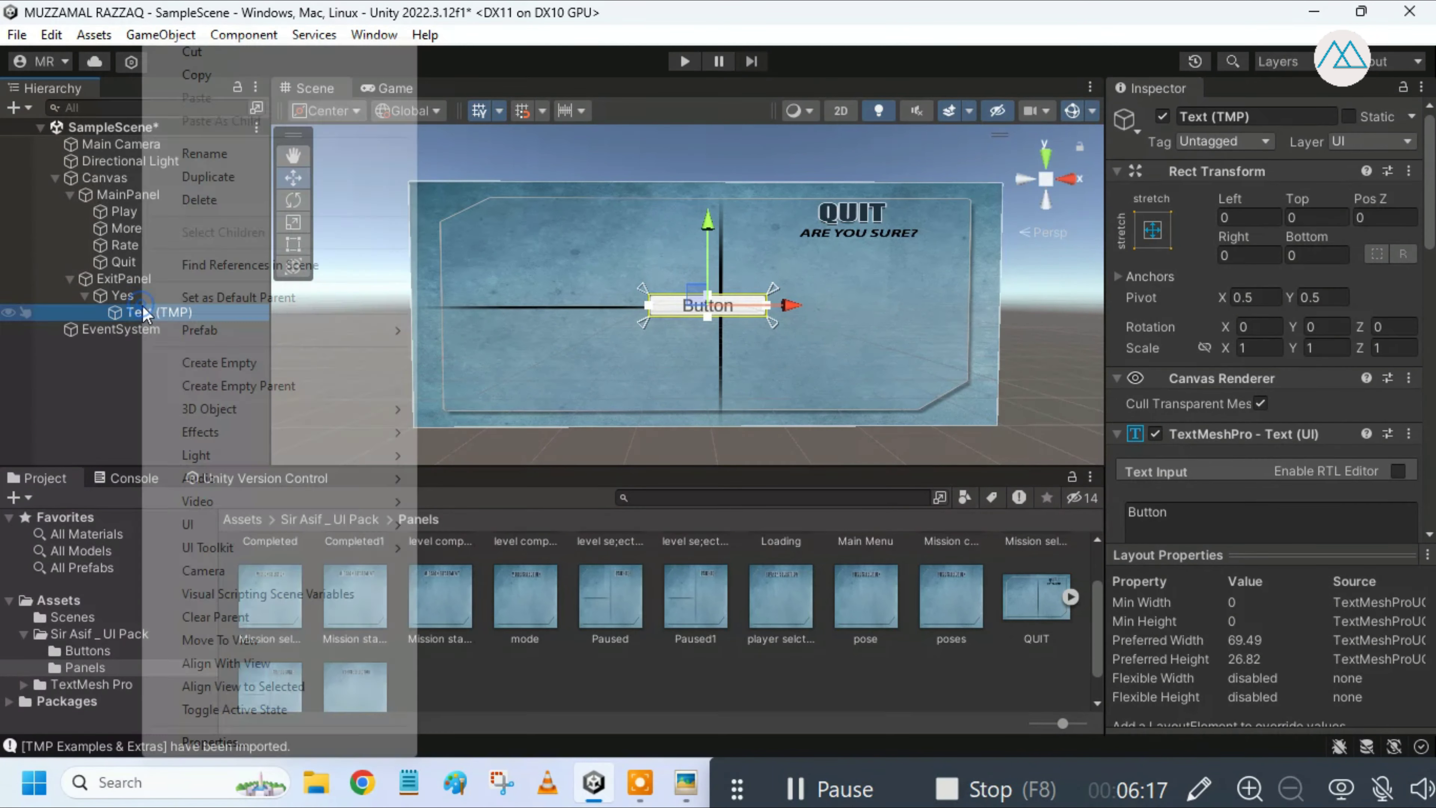
left_click(236, 199)
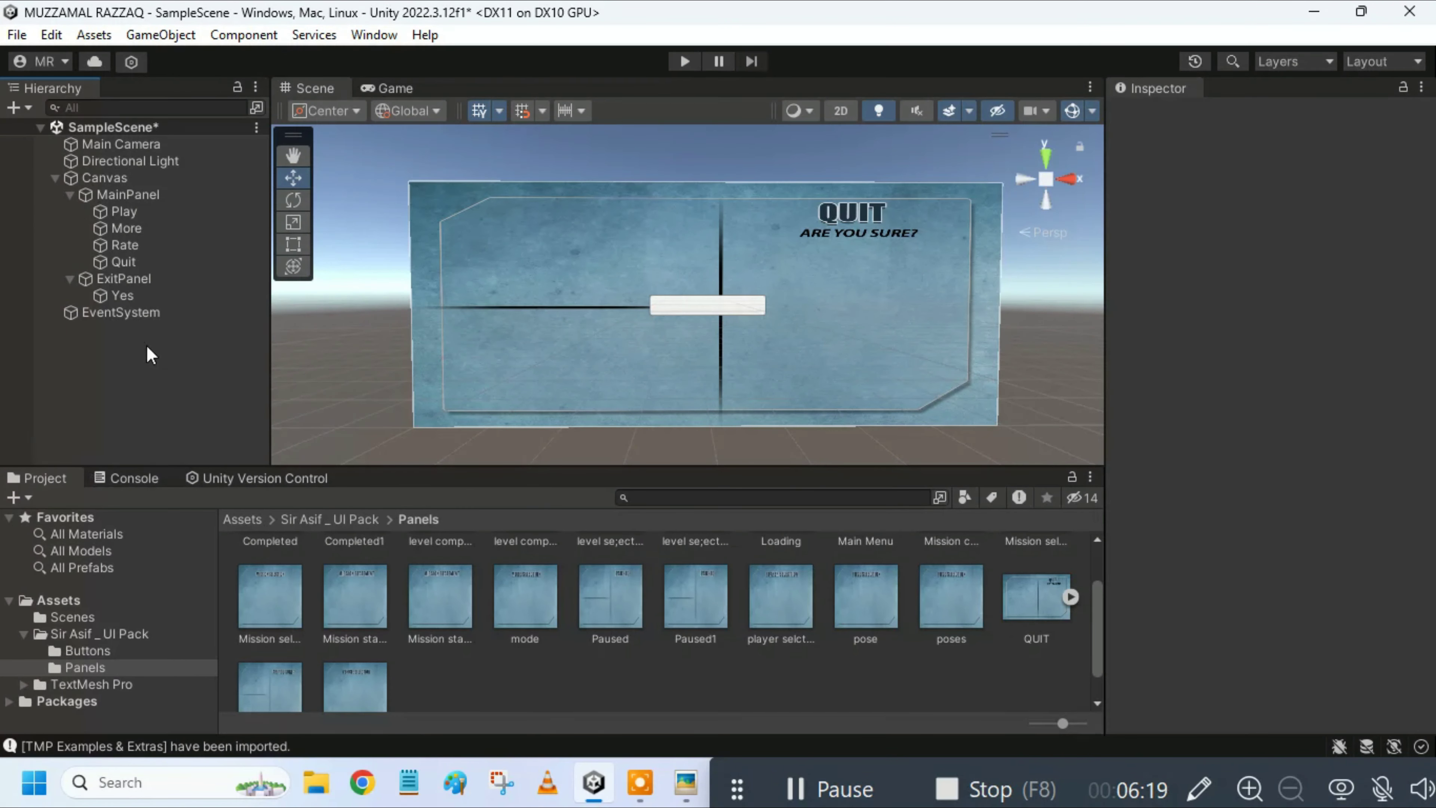
left_click(140, 297)
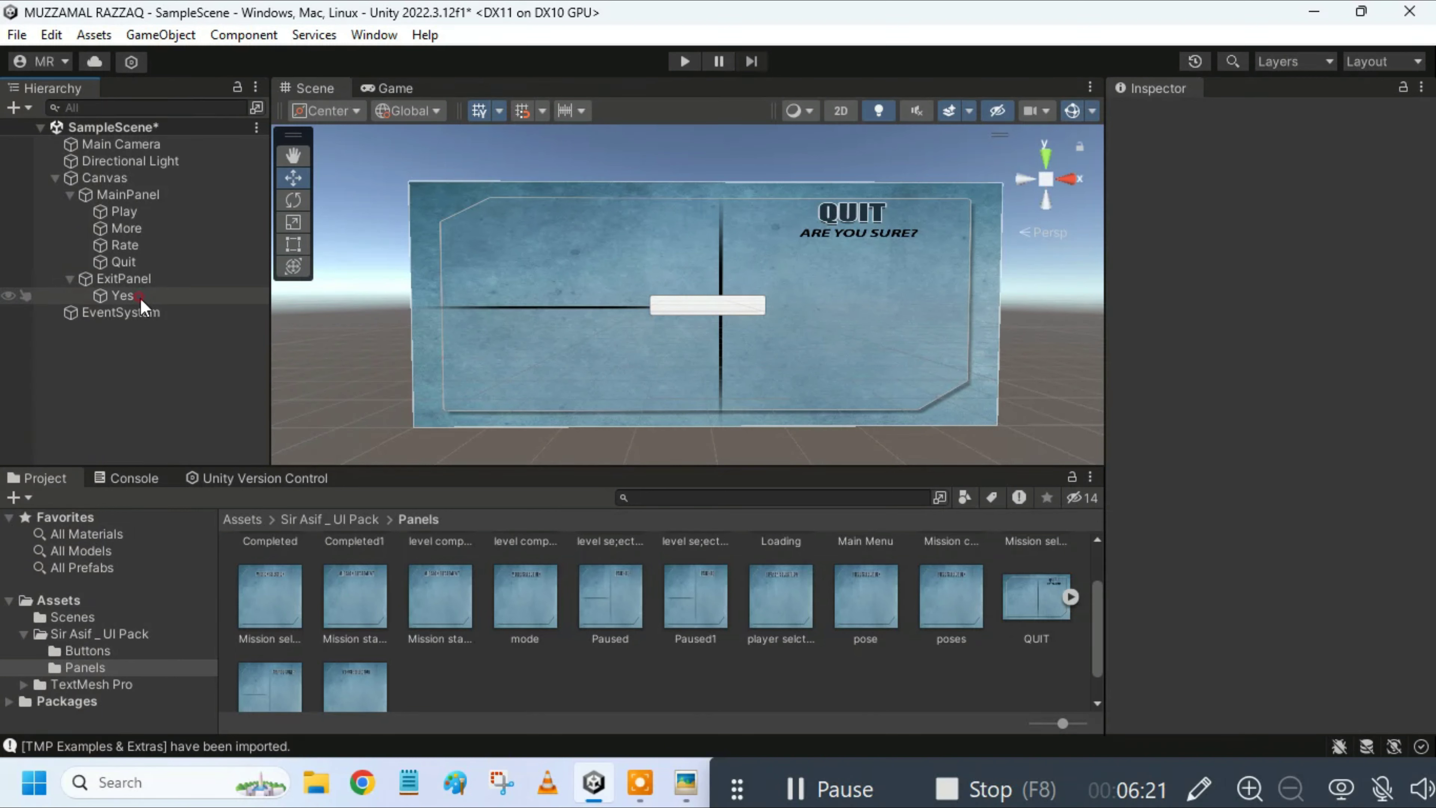
left_click(320, 519)
Step: Set the Yes texture in the Buttons folder to Sprite (2D and UI) and apply it
double_click(279, 577)
scroll(601, 667, "down", 3)
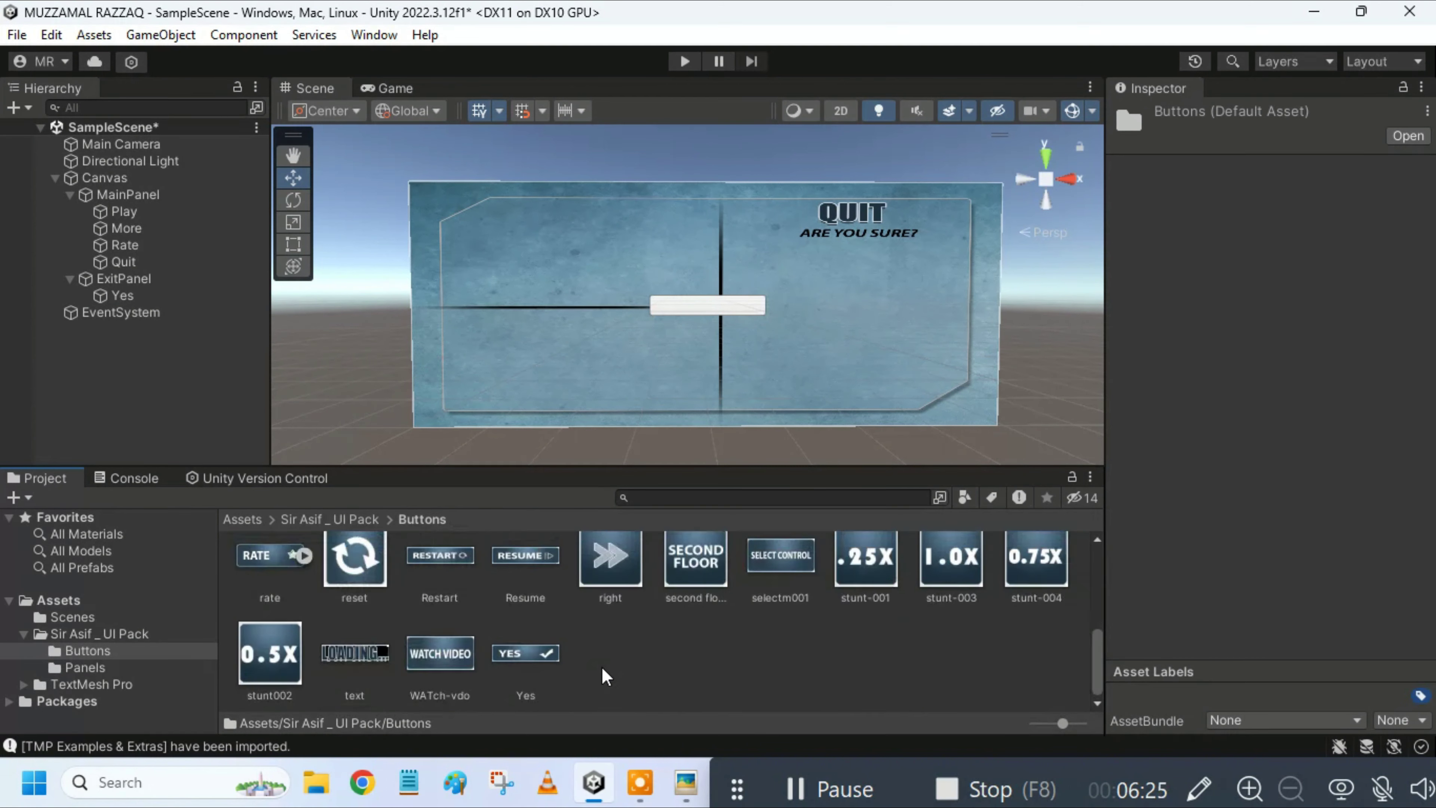
left_click(509, 657)
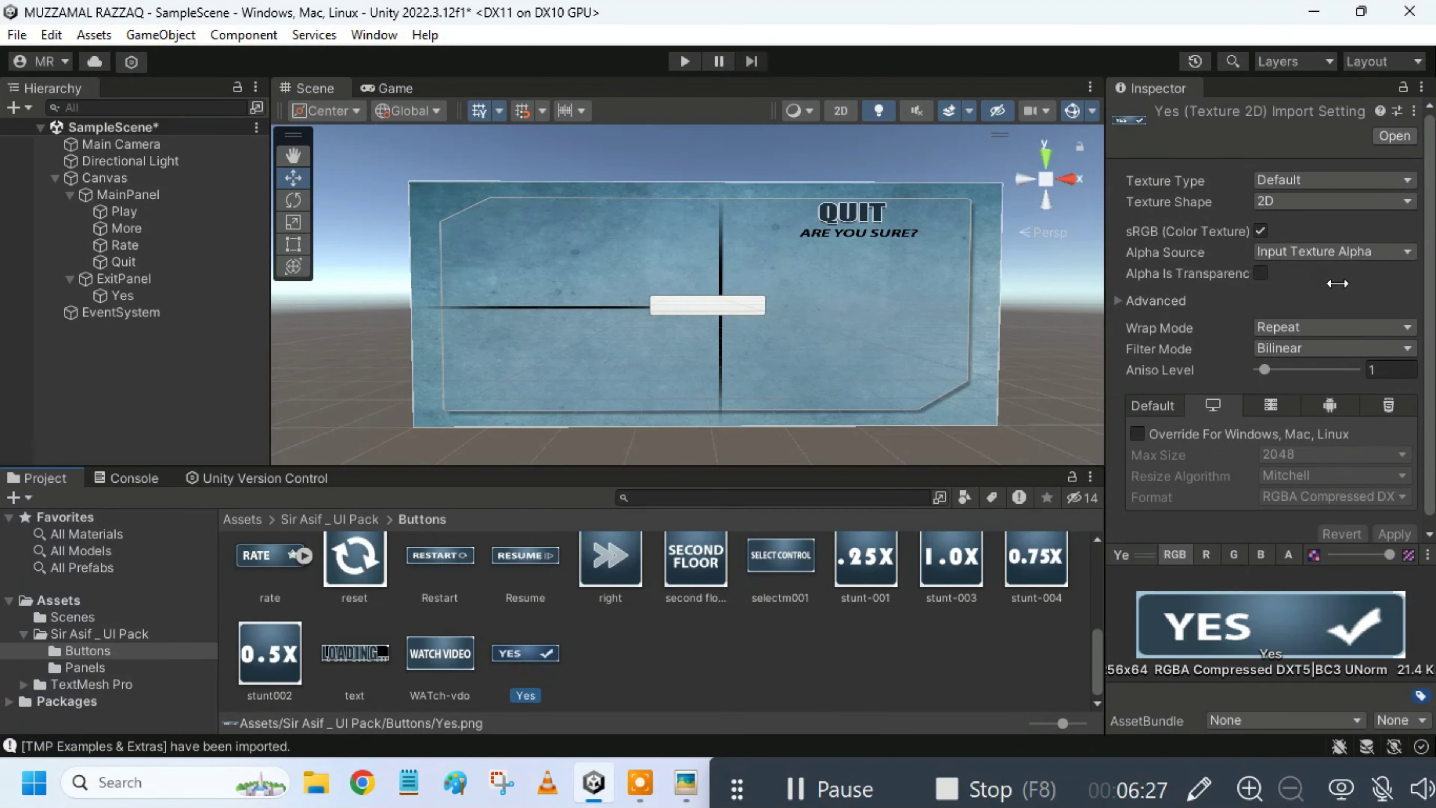
left_click(1386, 184)
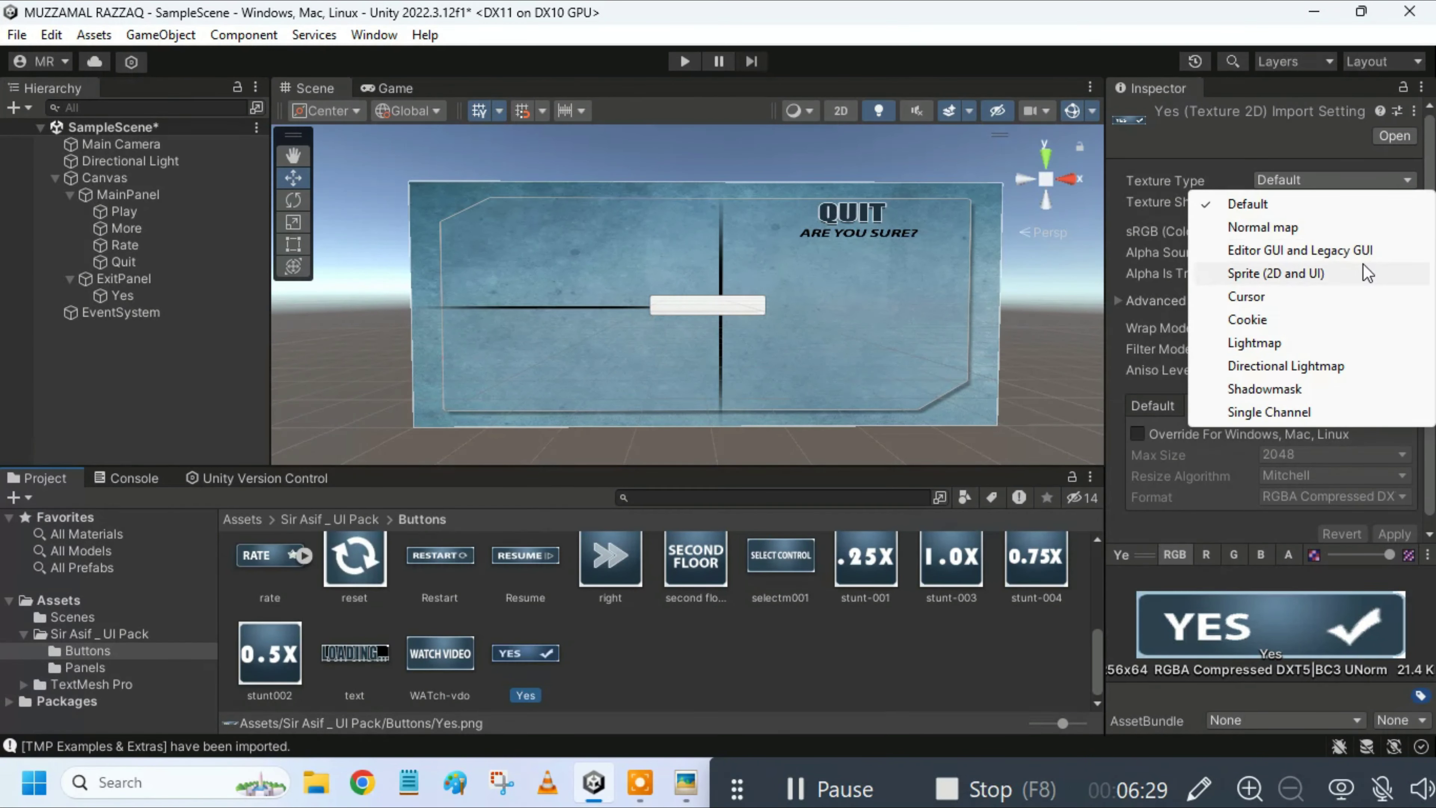
left_click(1360, 266)
left_click(1394, 519)
Step: Assign the Yes sprite as the Yes button's Source Image
left_click(90, 296)
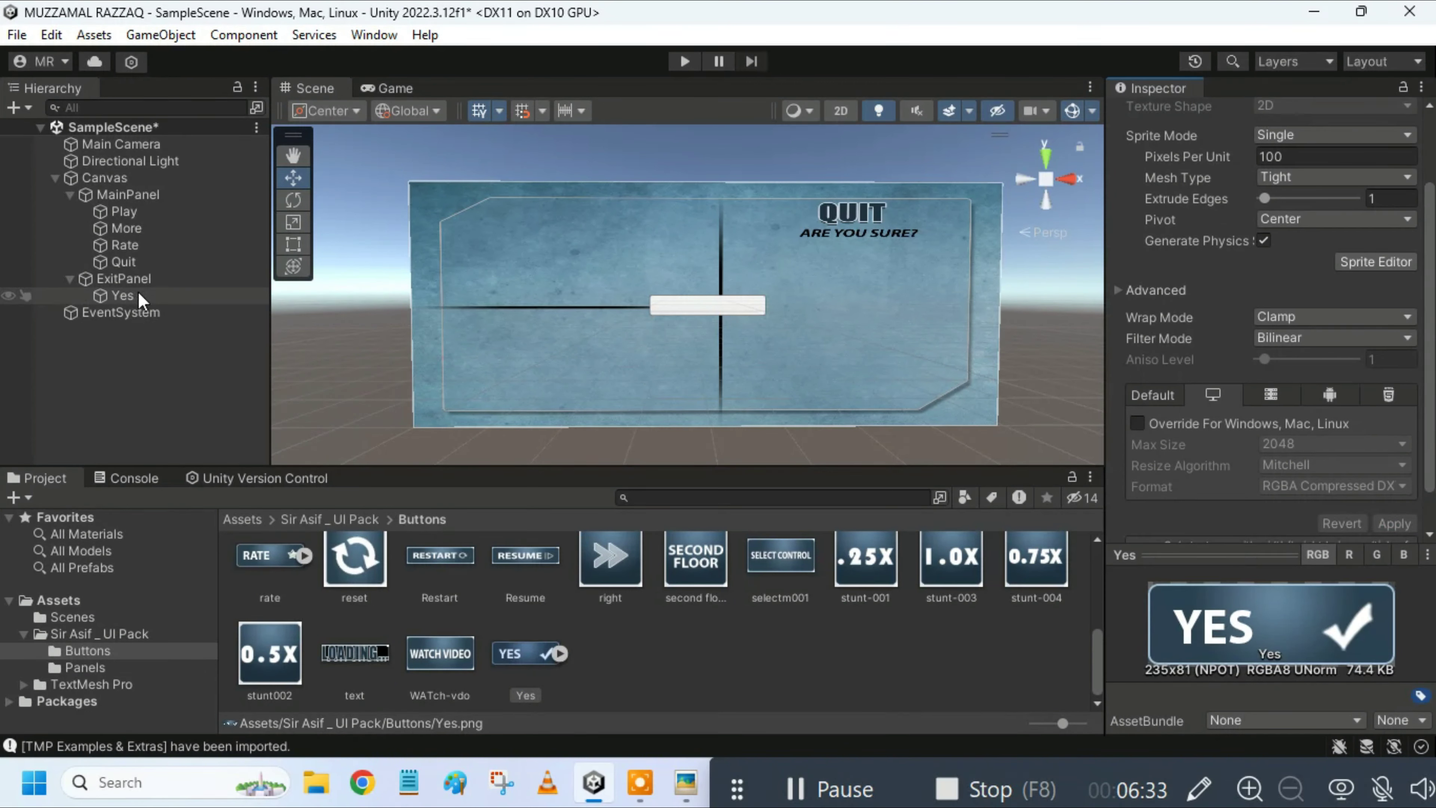
left_click_drag(498, 663, 1346, 375)
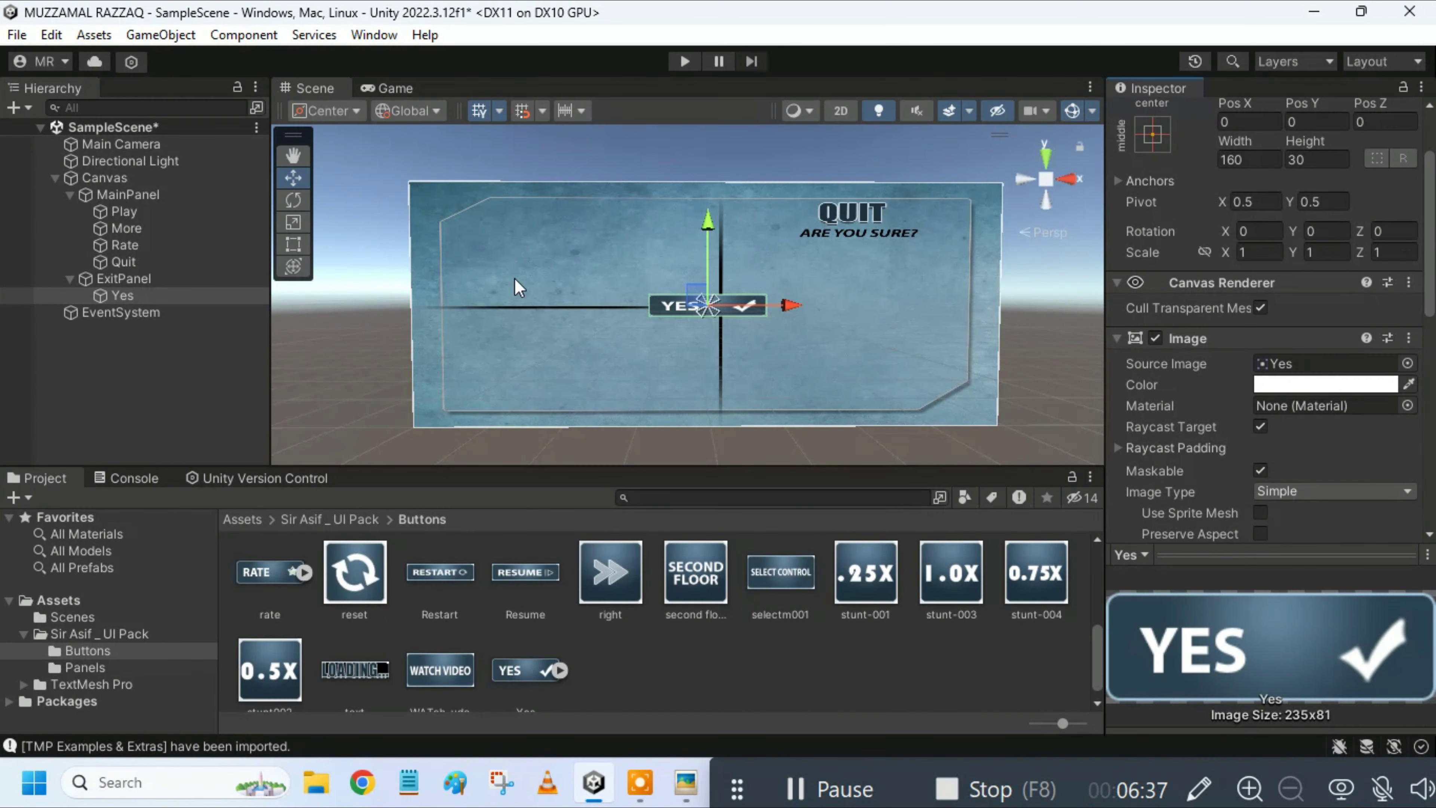
left_click(294, 228)
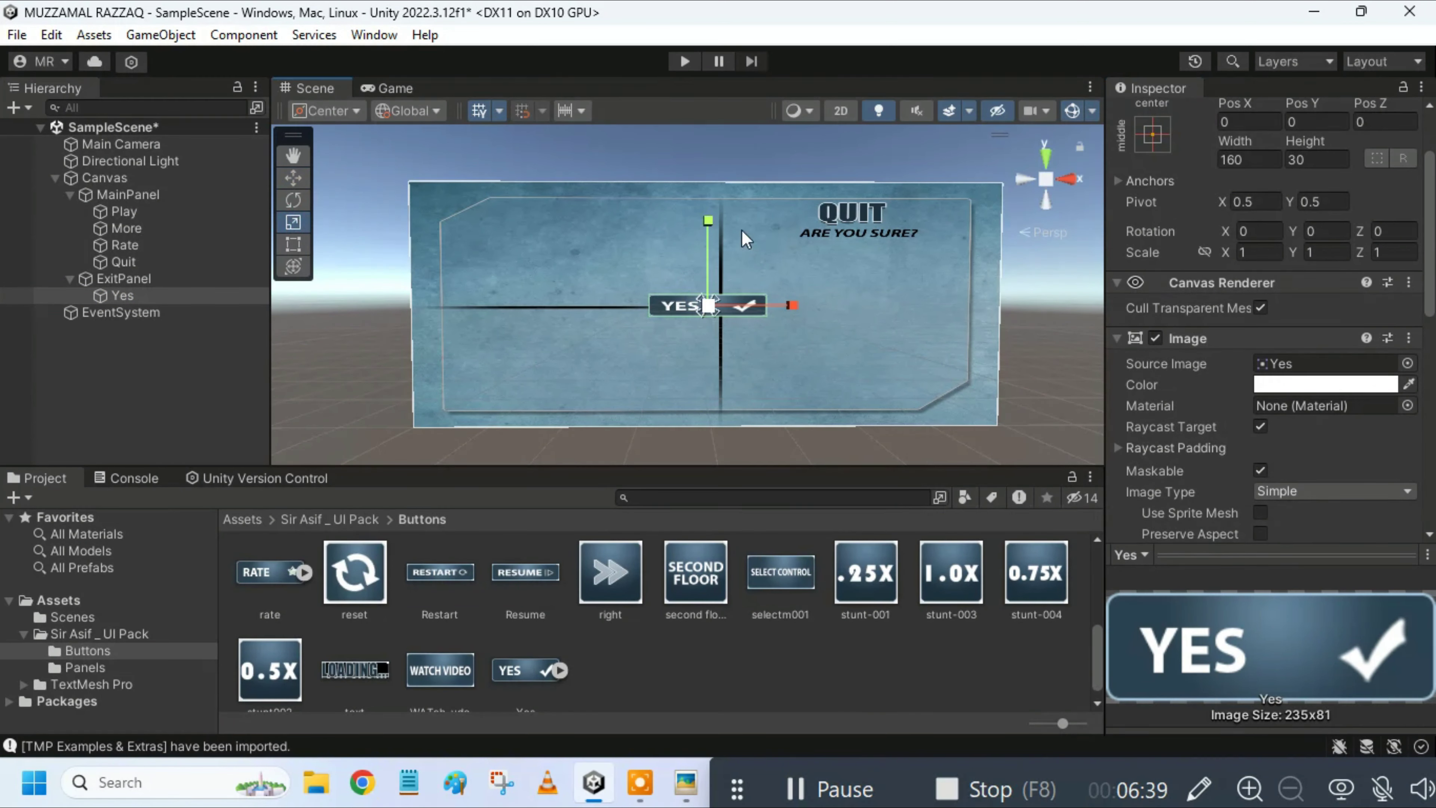
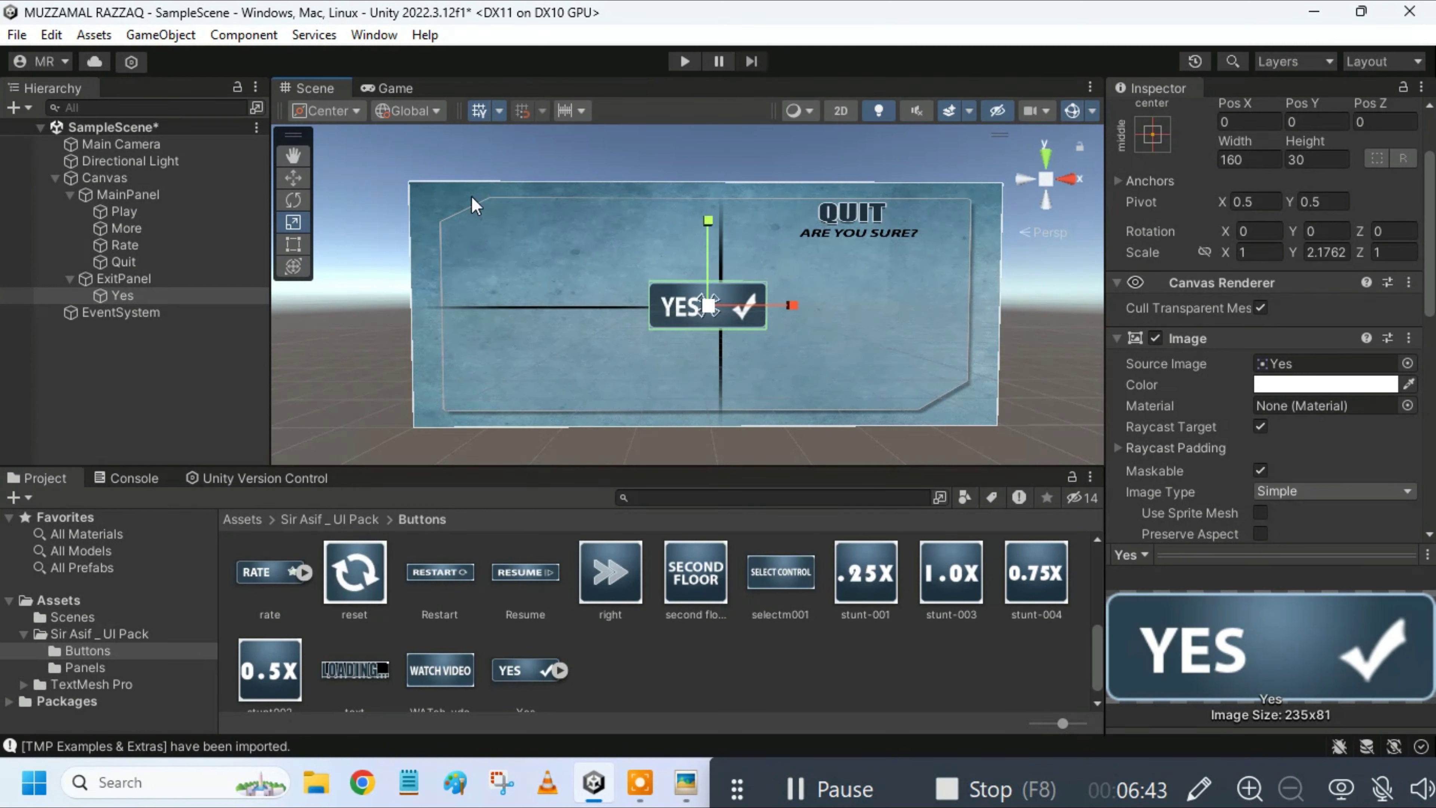
Step: Move the Yes button up and left in the quit panel to Pos X -162, Pos Y 52
left_click(294, 178)
left_click_drag(704, 234, 705, 196)
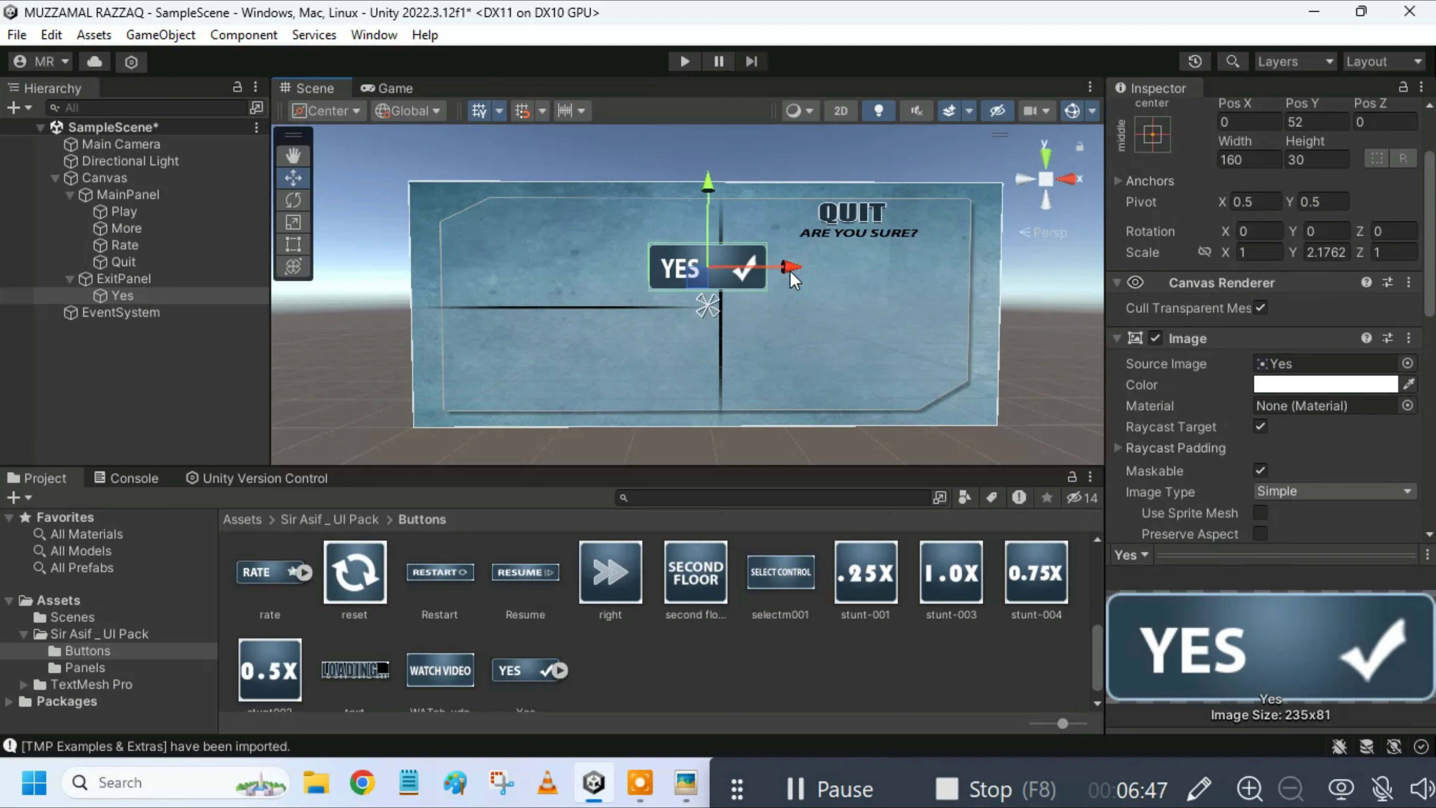
left_click_drag(791, 272, 680, 283)
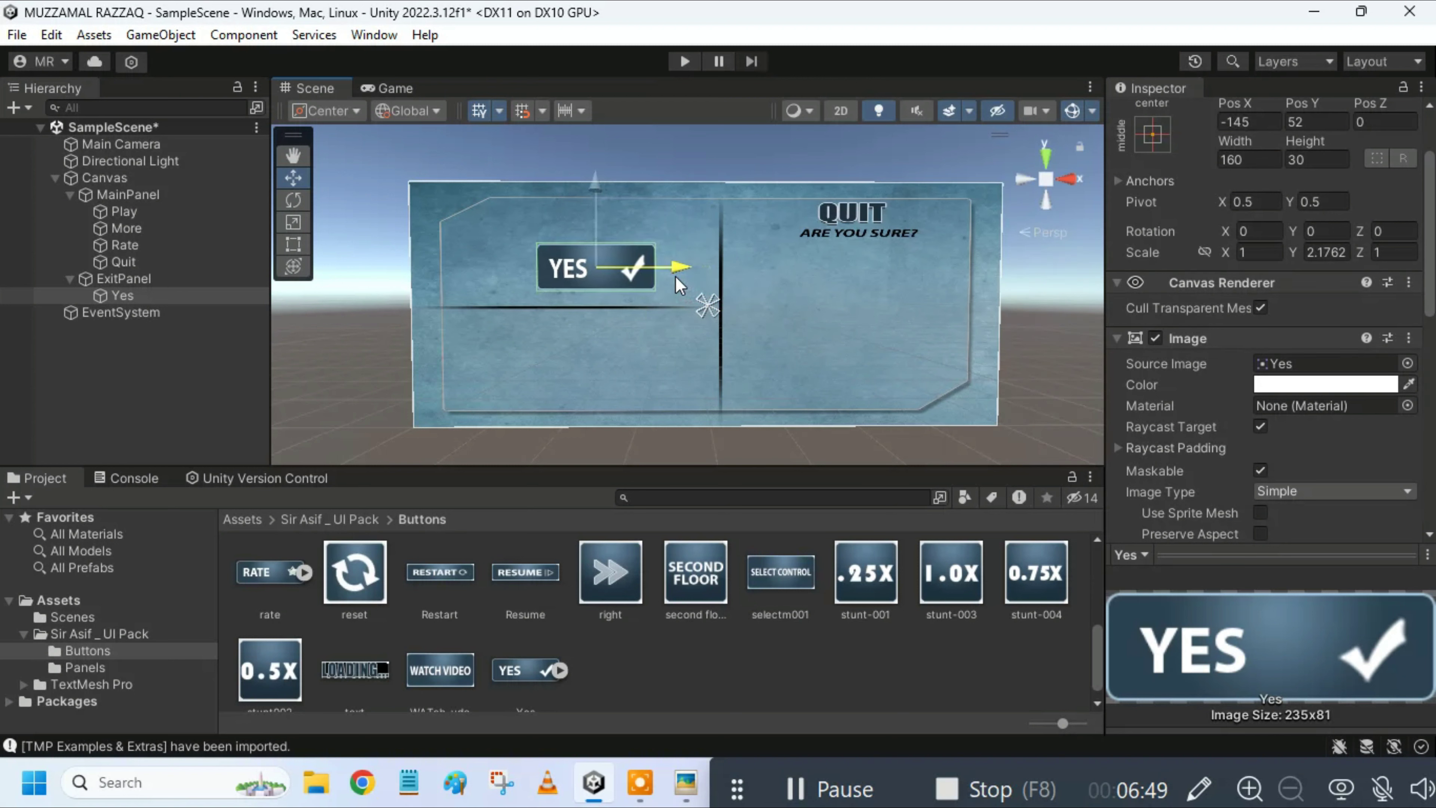
left_click_drag(681, 284, 673, 286)
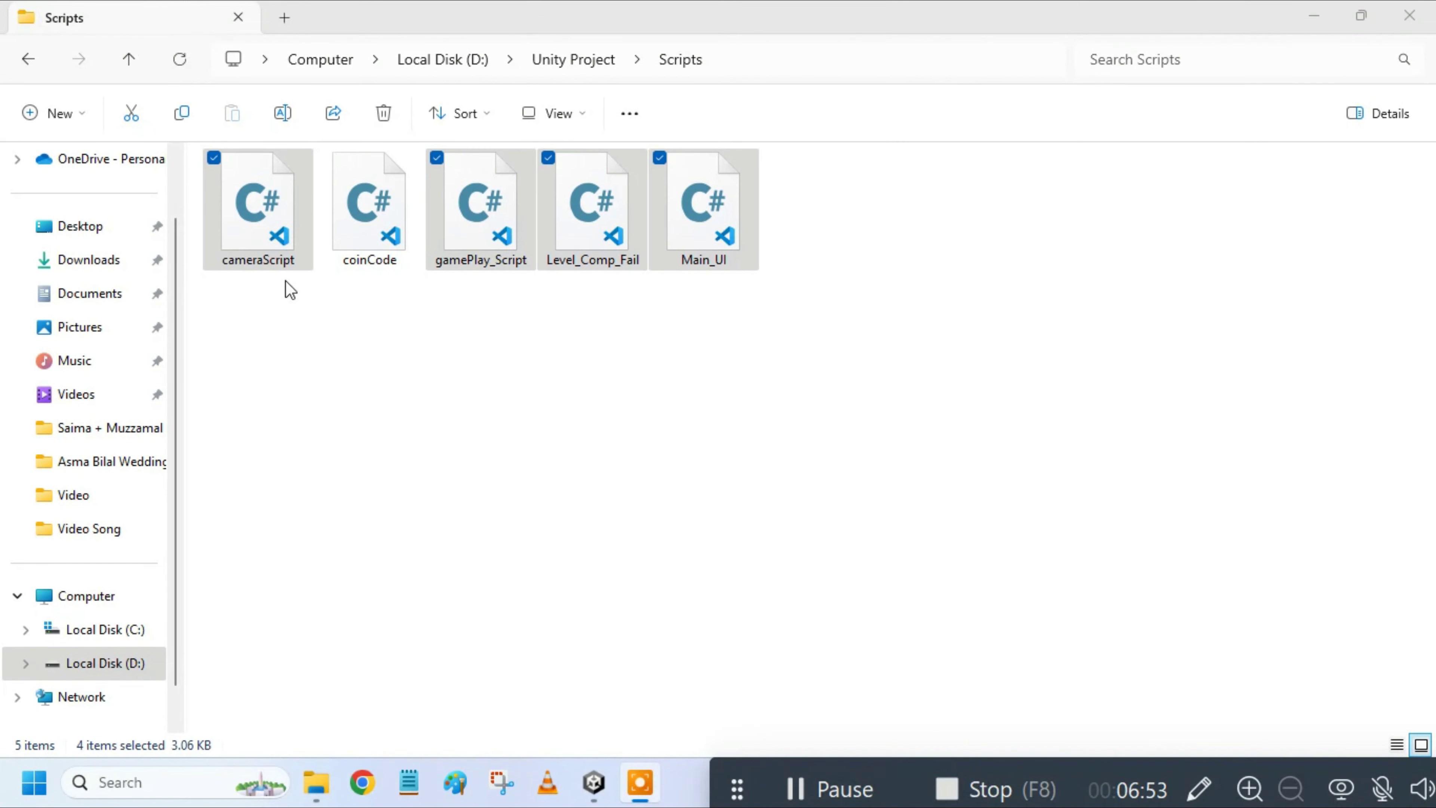
Step: Drag cameraScript, gamePlay_Script, Level_Comp_Fail and Main_UI from File Explorer into Unity's Assets
mouse_move(247, 243)
left_mouse_down()
mouse_move(571, 793)
mouse_move(628, 682)
left_mouse_up()
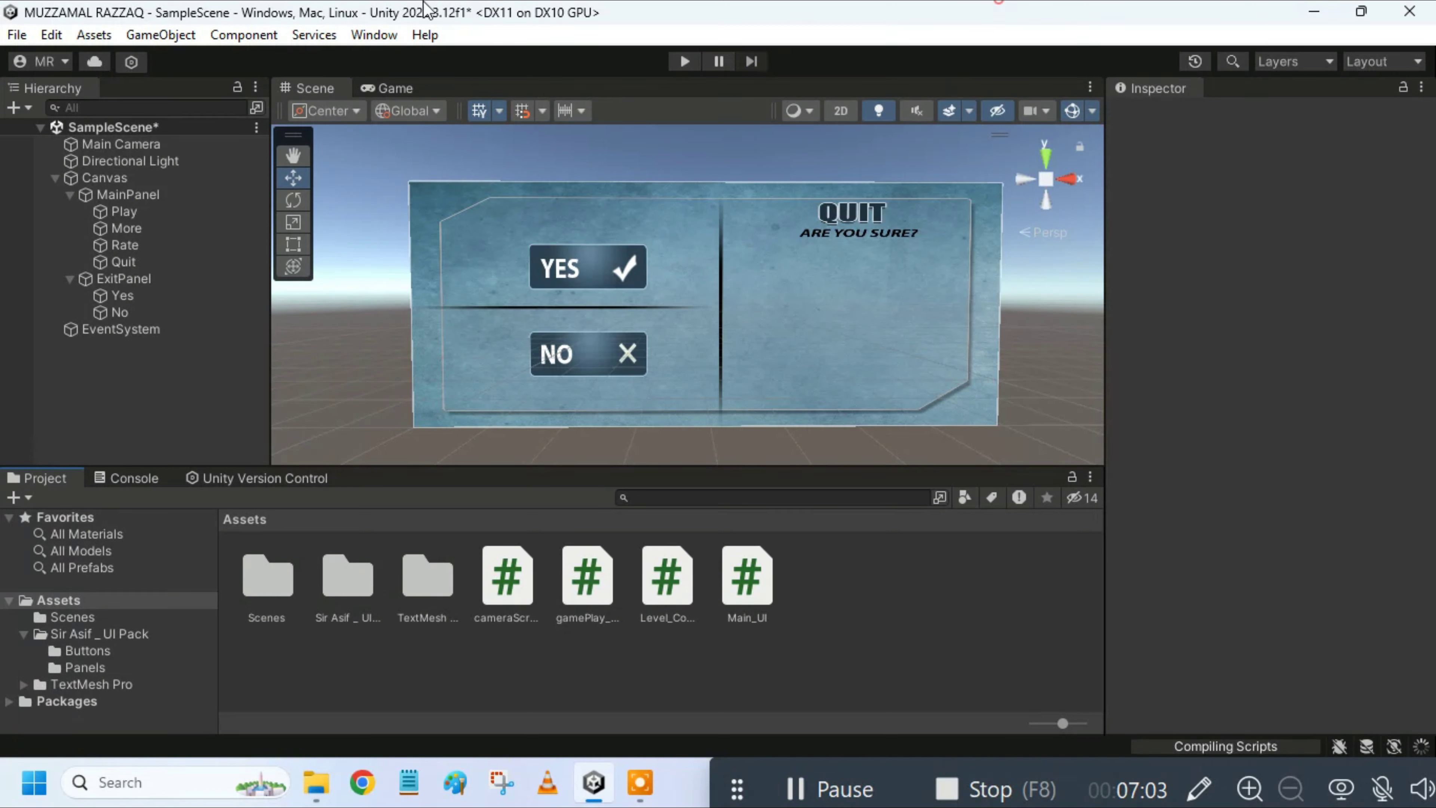
Step: Create an empty GameObject in the Hierarchy named ScriptHolder
right_click(136, 384)
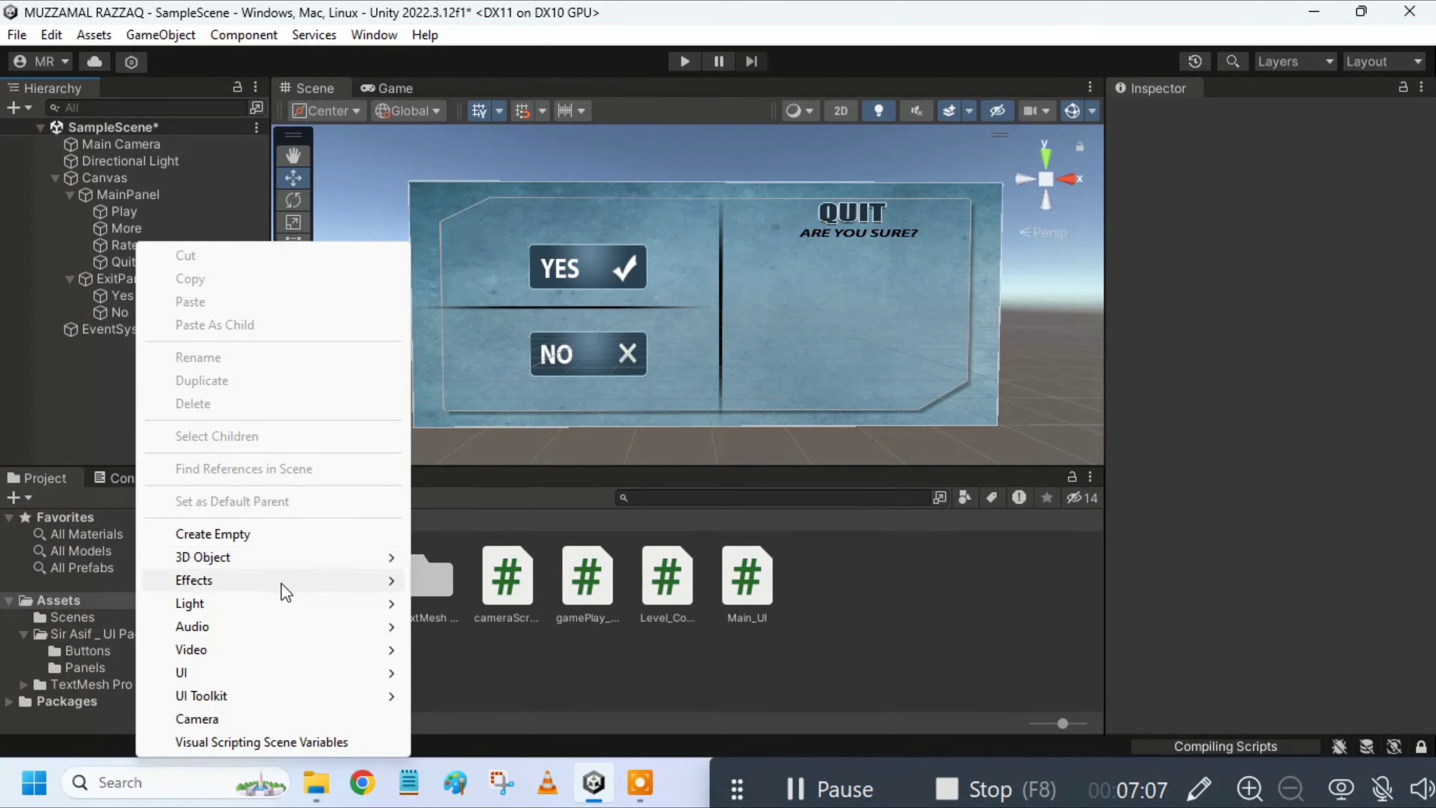
left_click(272, 534)
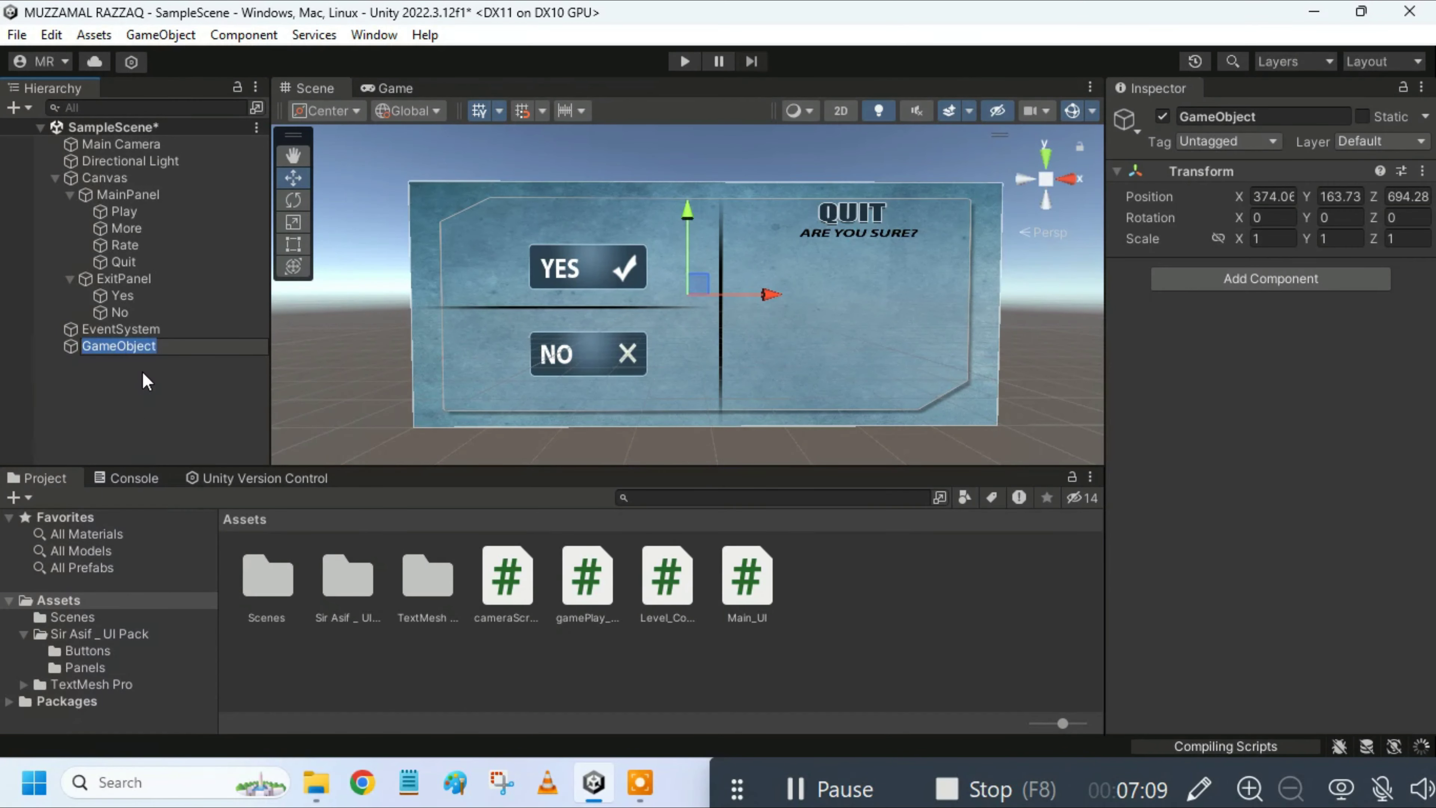
type("ScriptHol")
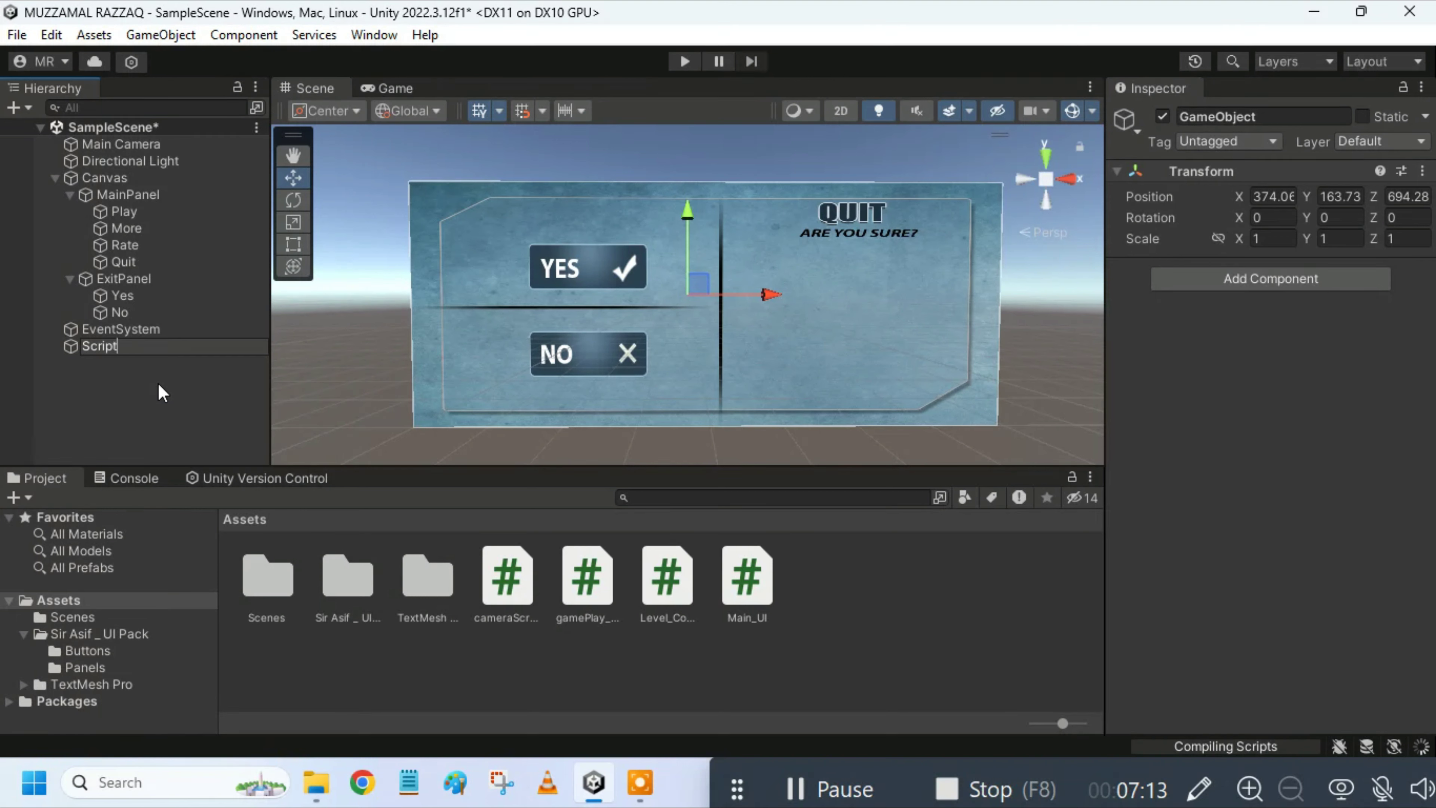
type("der")
left_click(163, 393)
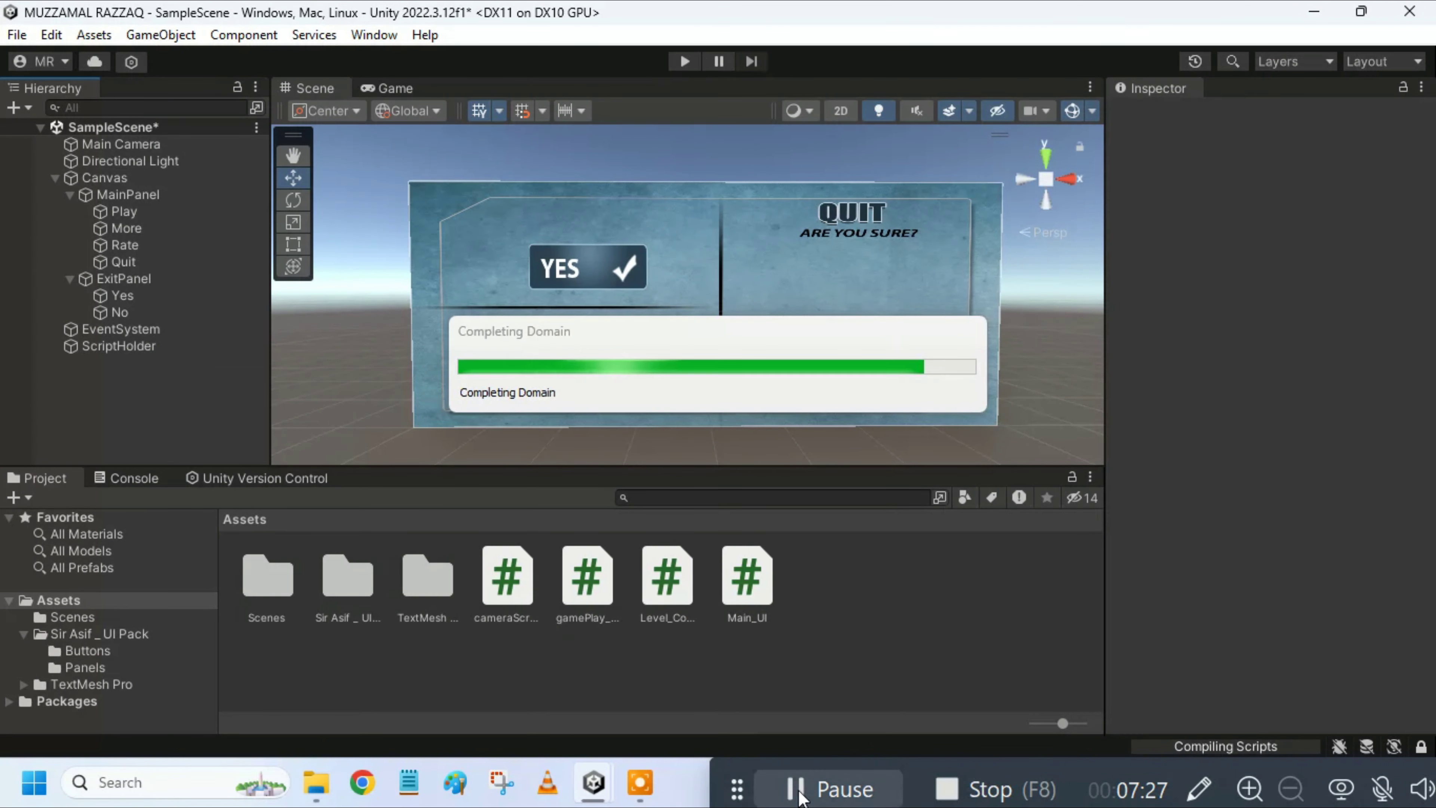
Step: Attach the Main_UI script from Assets to ScriptHolder's Inspector
left_click(223, 444)
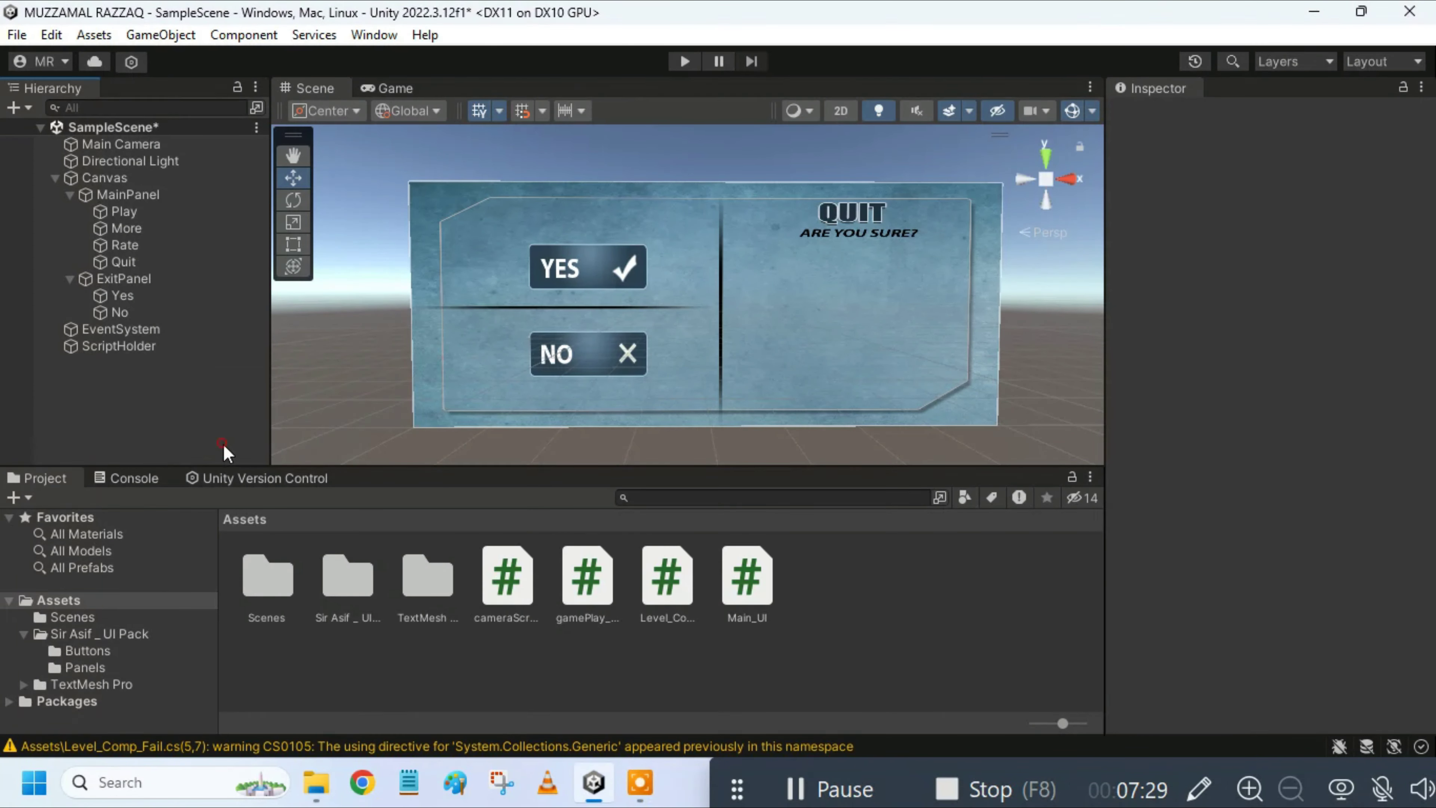
left_click(122, 353)
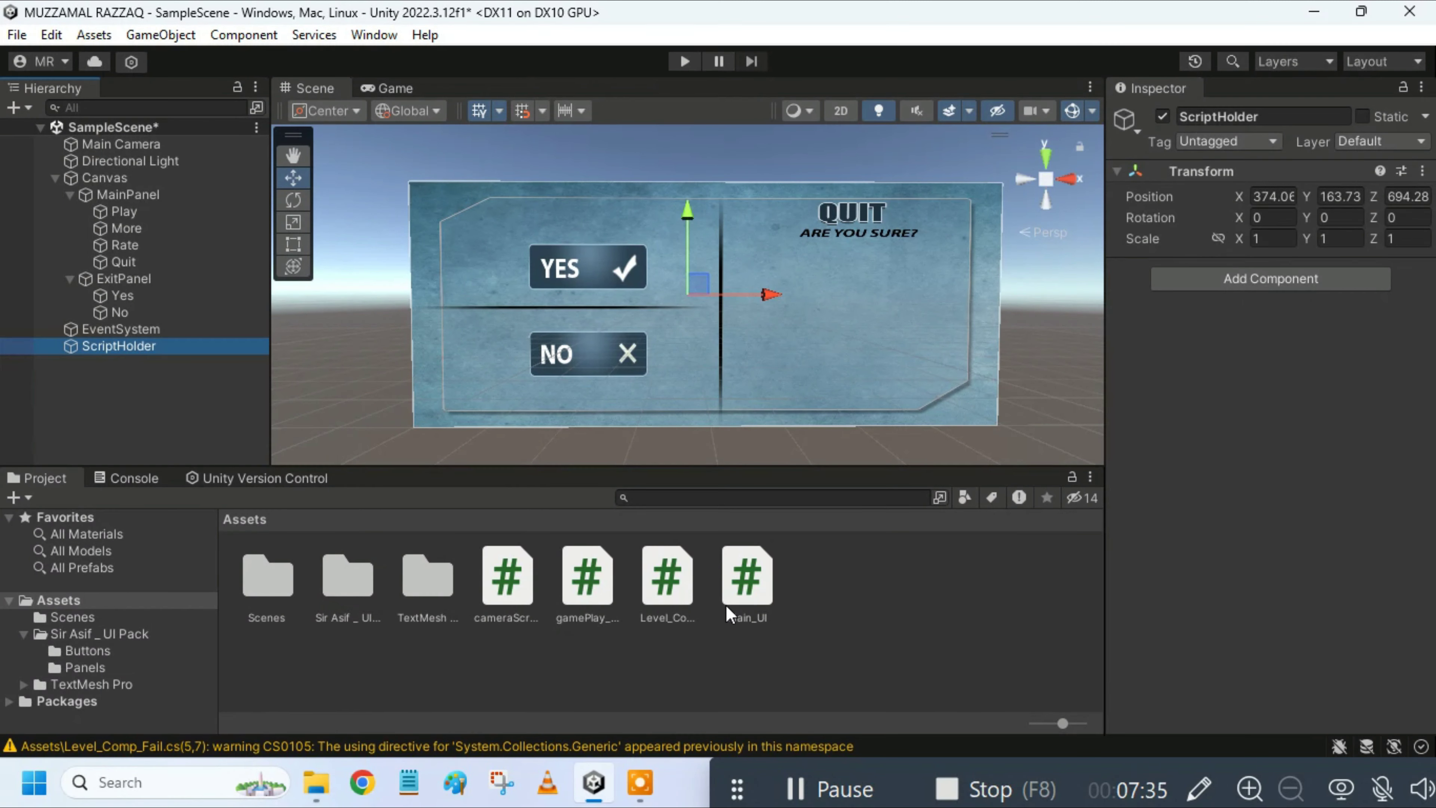
left_click_drag(727, 605, 1275, 289)
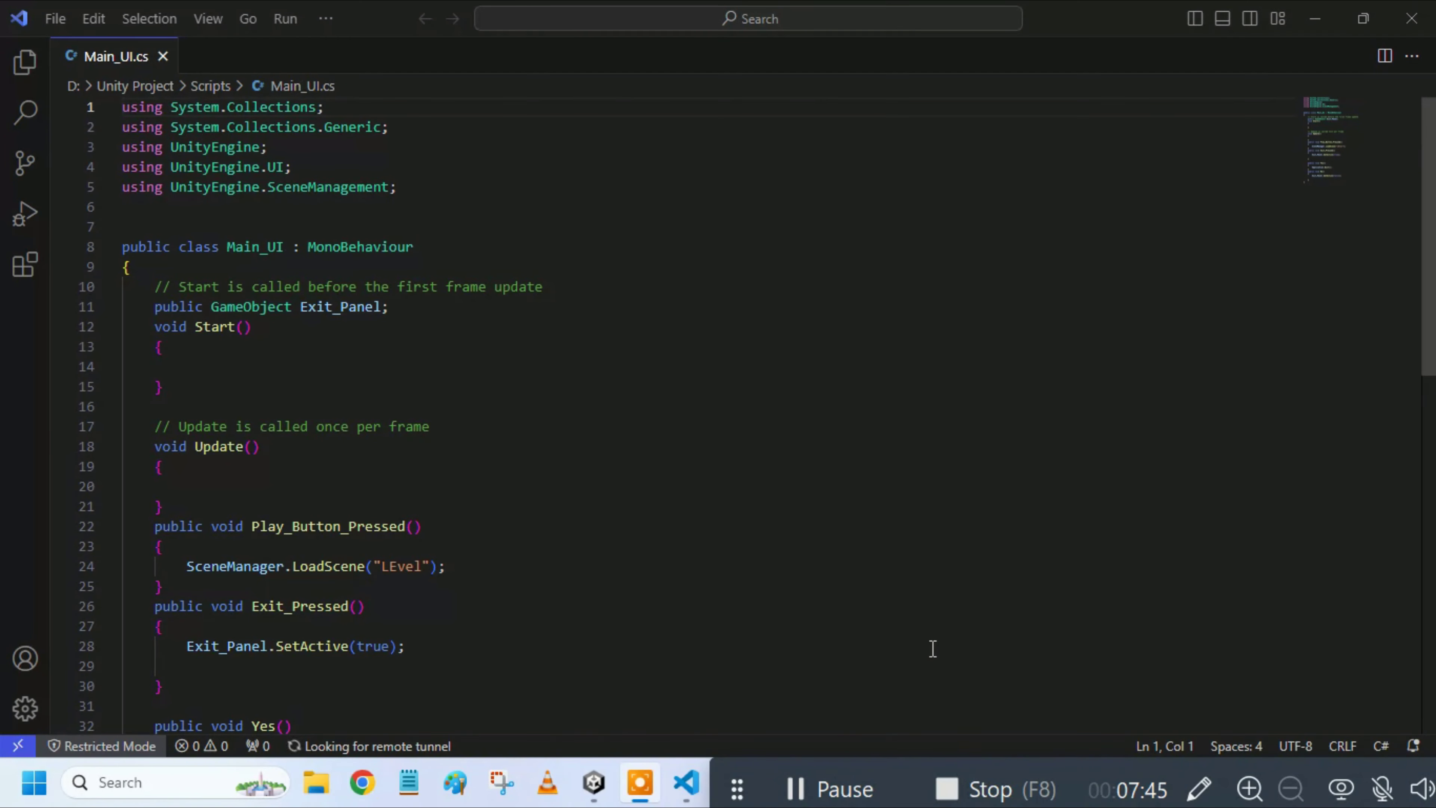
Step: Scroll Main_UI.cs to read the Yes() and No() functions, then return to Unity
scroll(932, 648, "down", 5)
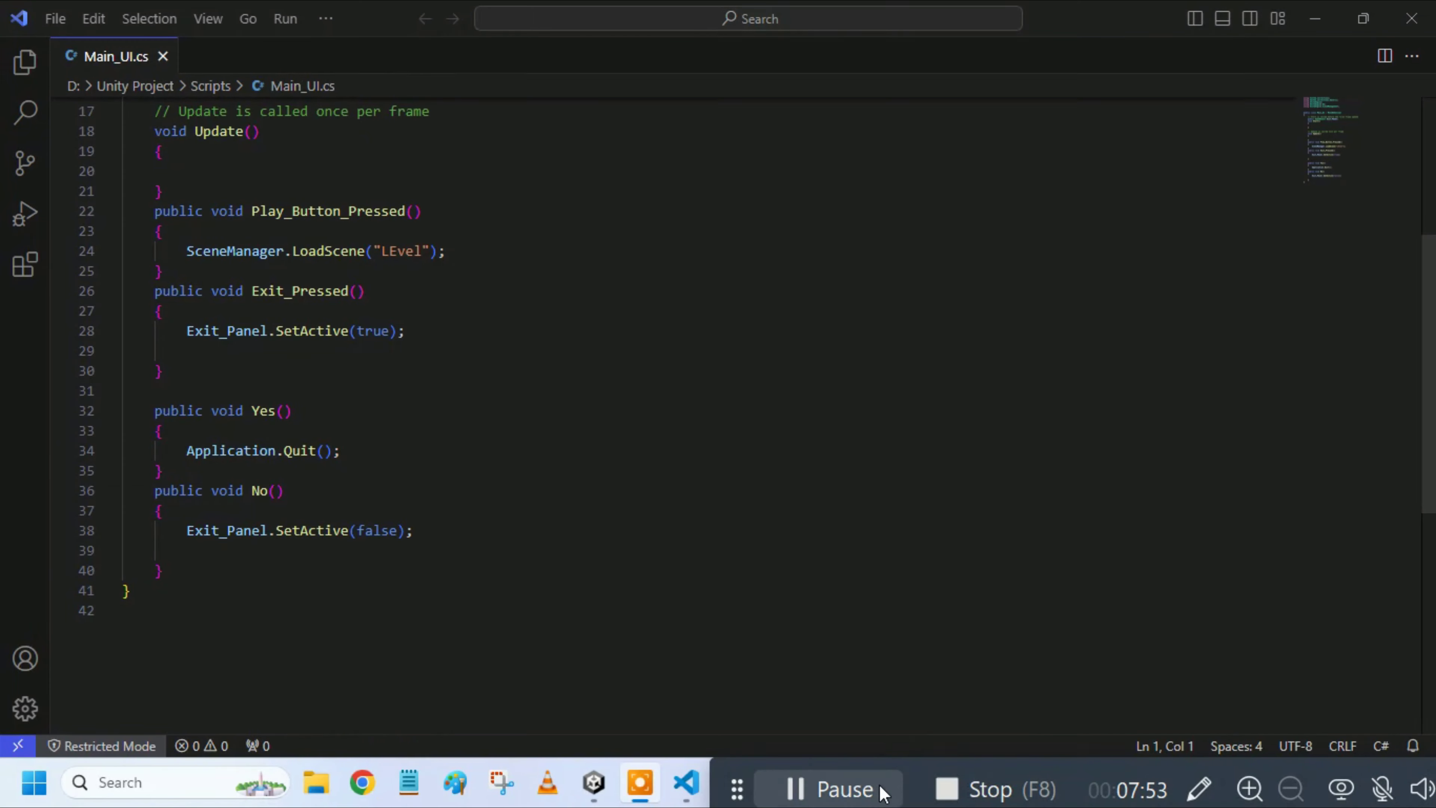
key("alt+Tab")
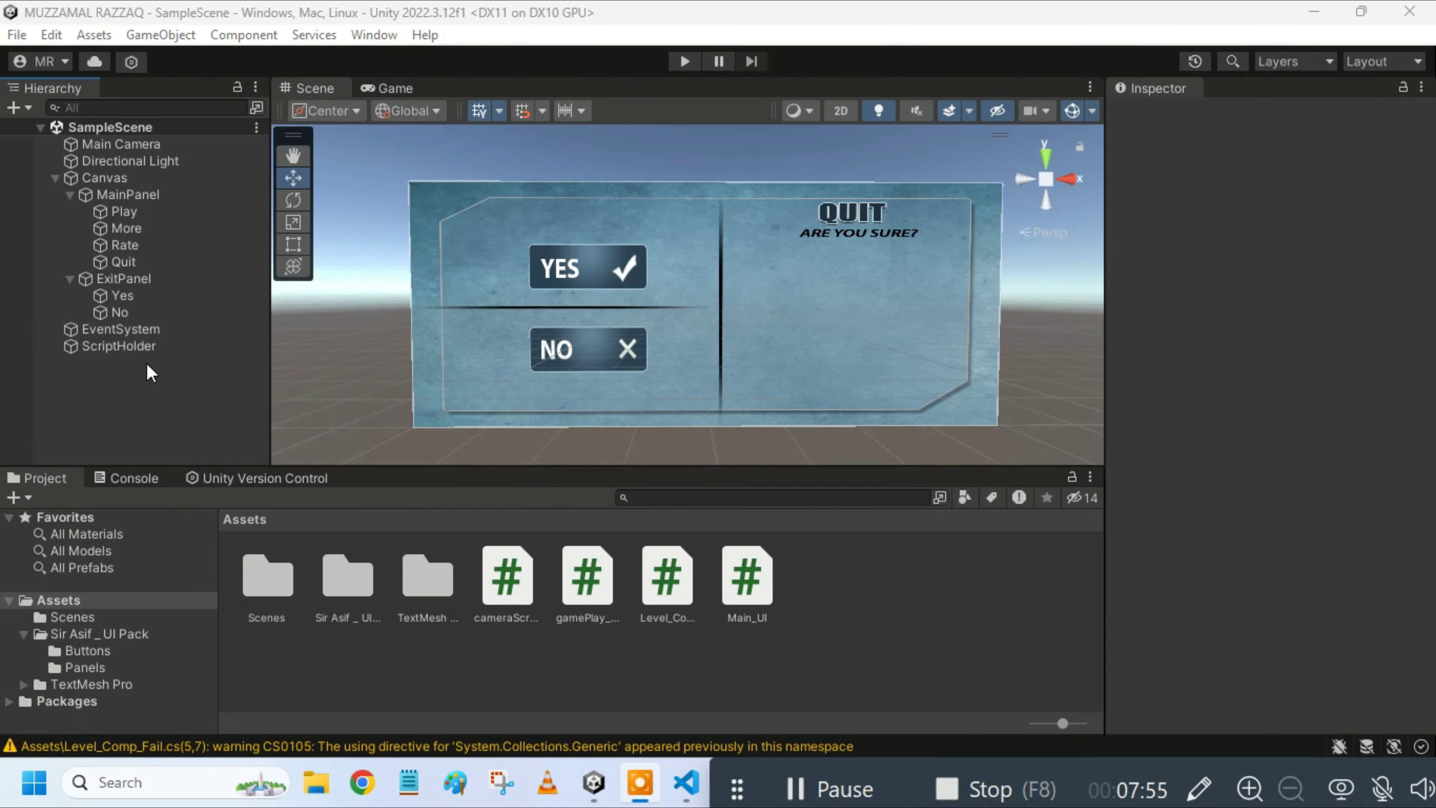
Step: Assign ExitPanel to ScriptHolder's Exit_Panel field, then deactivate ExitPanel
left_click(145, 353)
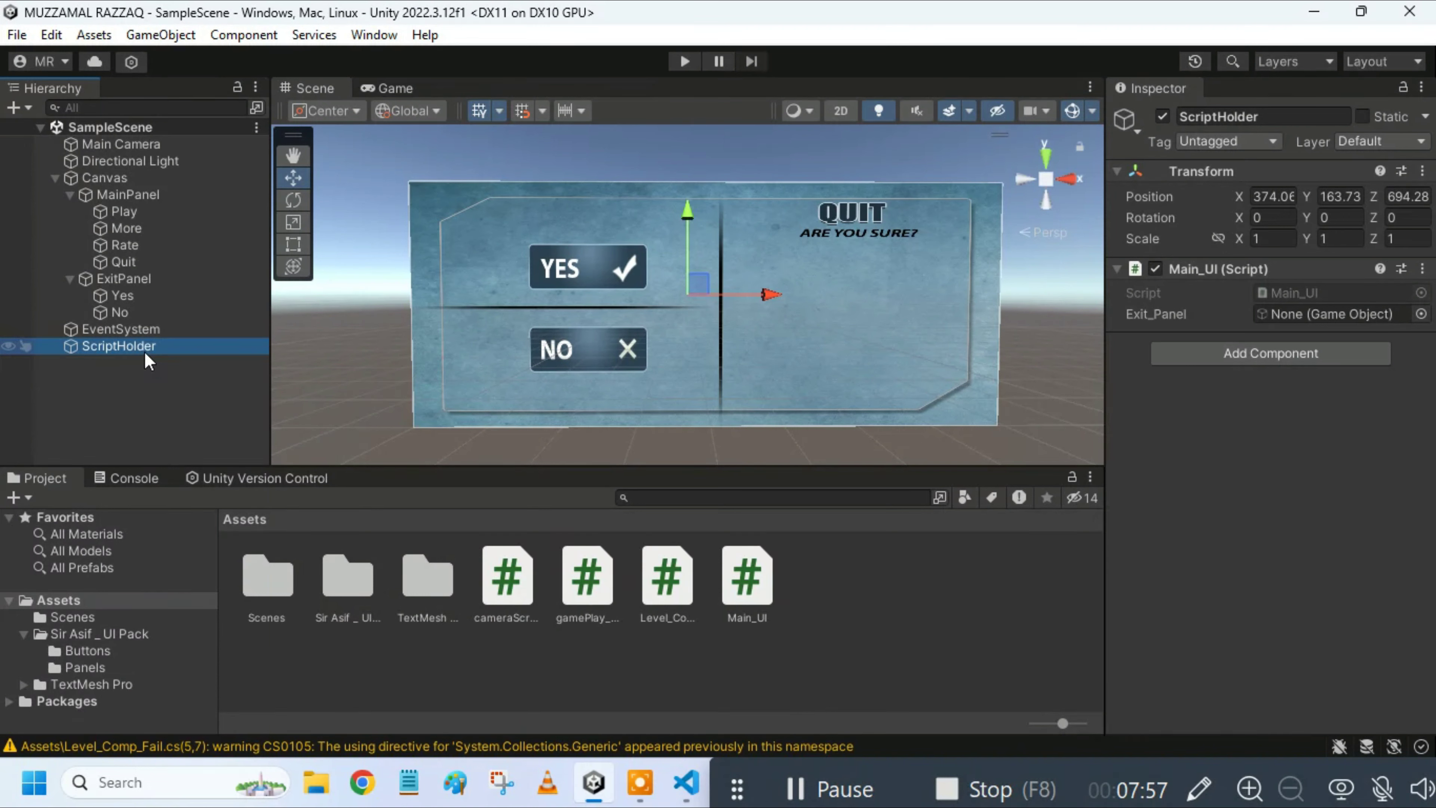
left_click(68, 279)
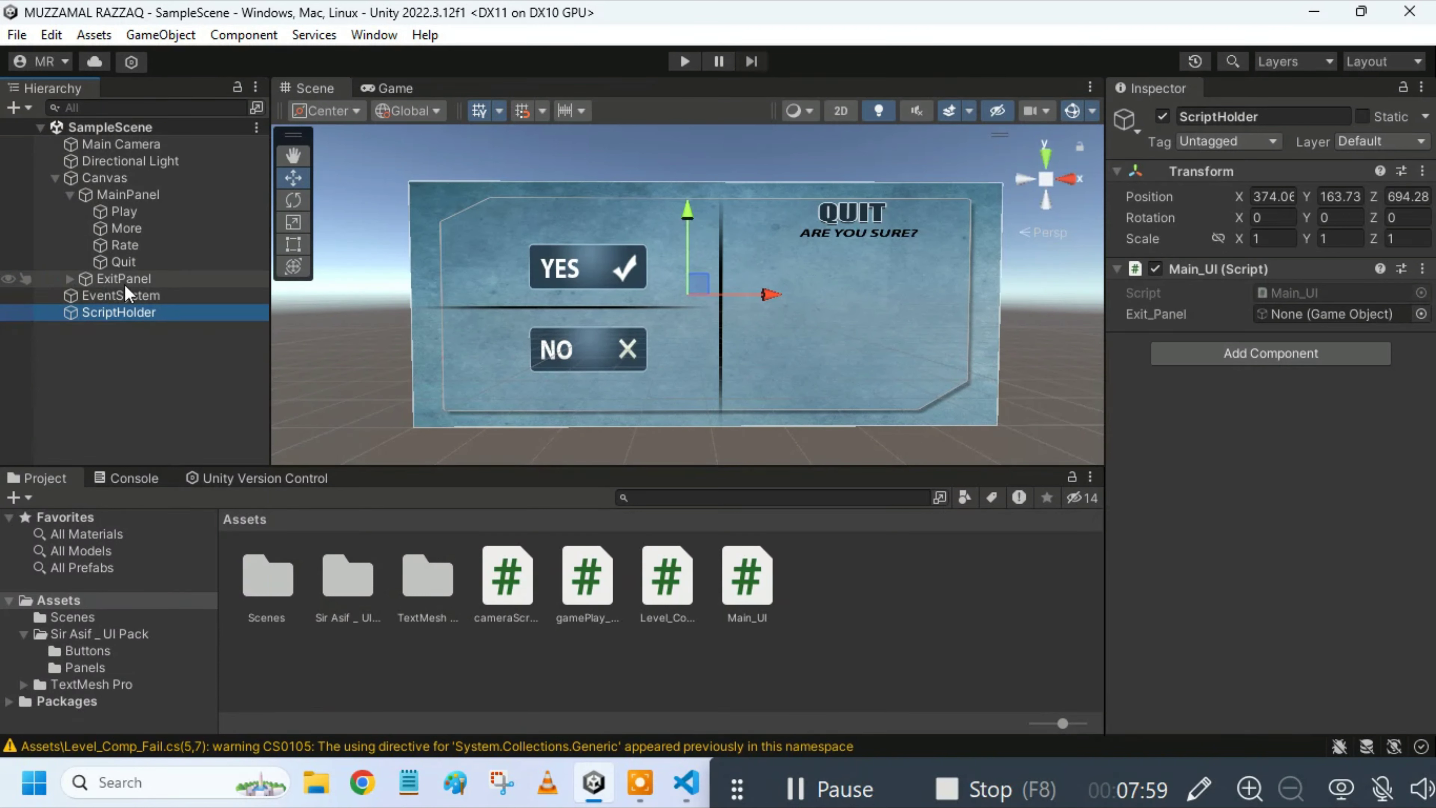
left_click_drag(131, 283, 1202, 314)
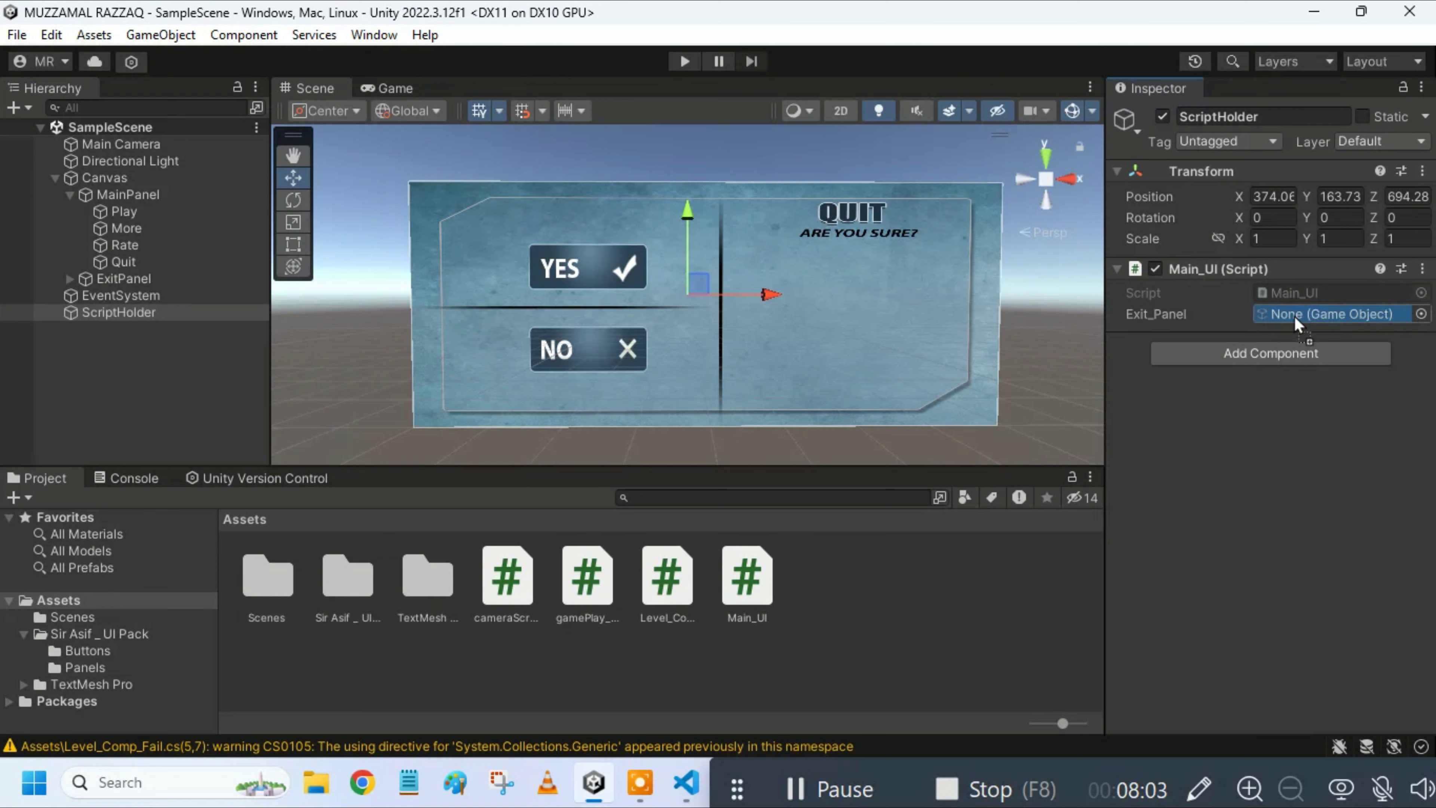
left_click_drag(1202, 314, 1293, 315)
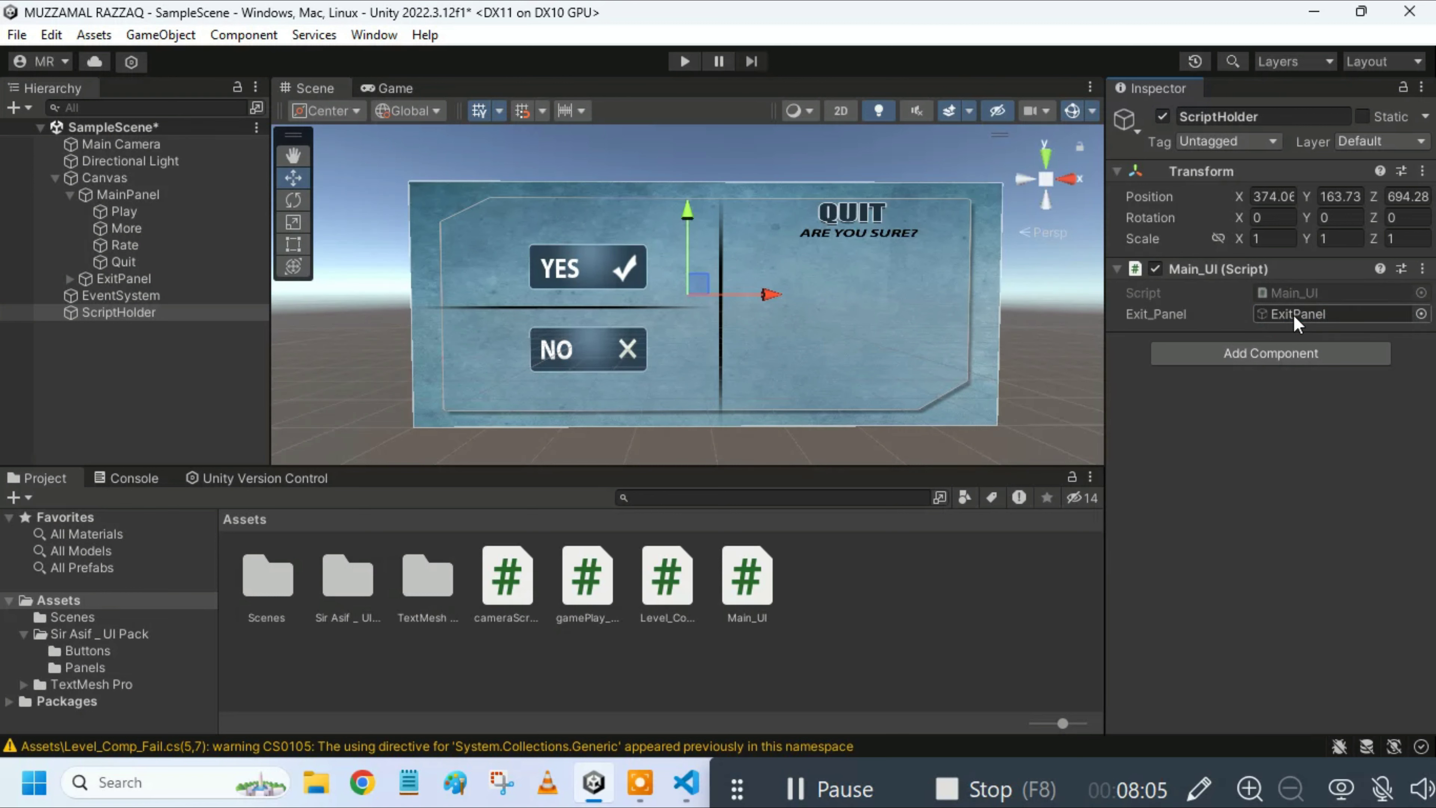
left_click(135, 277)
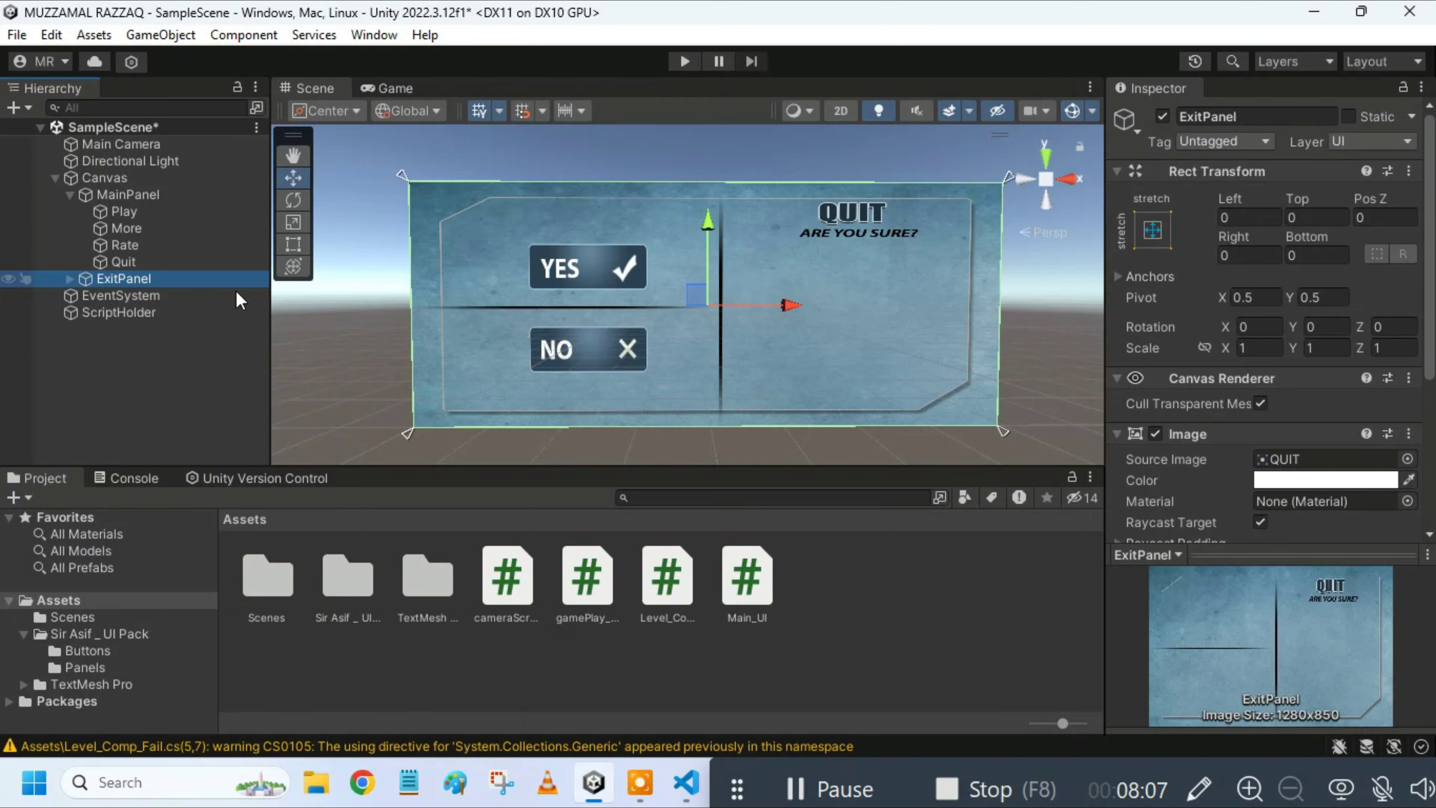
left_click(1162, 117)
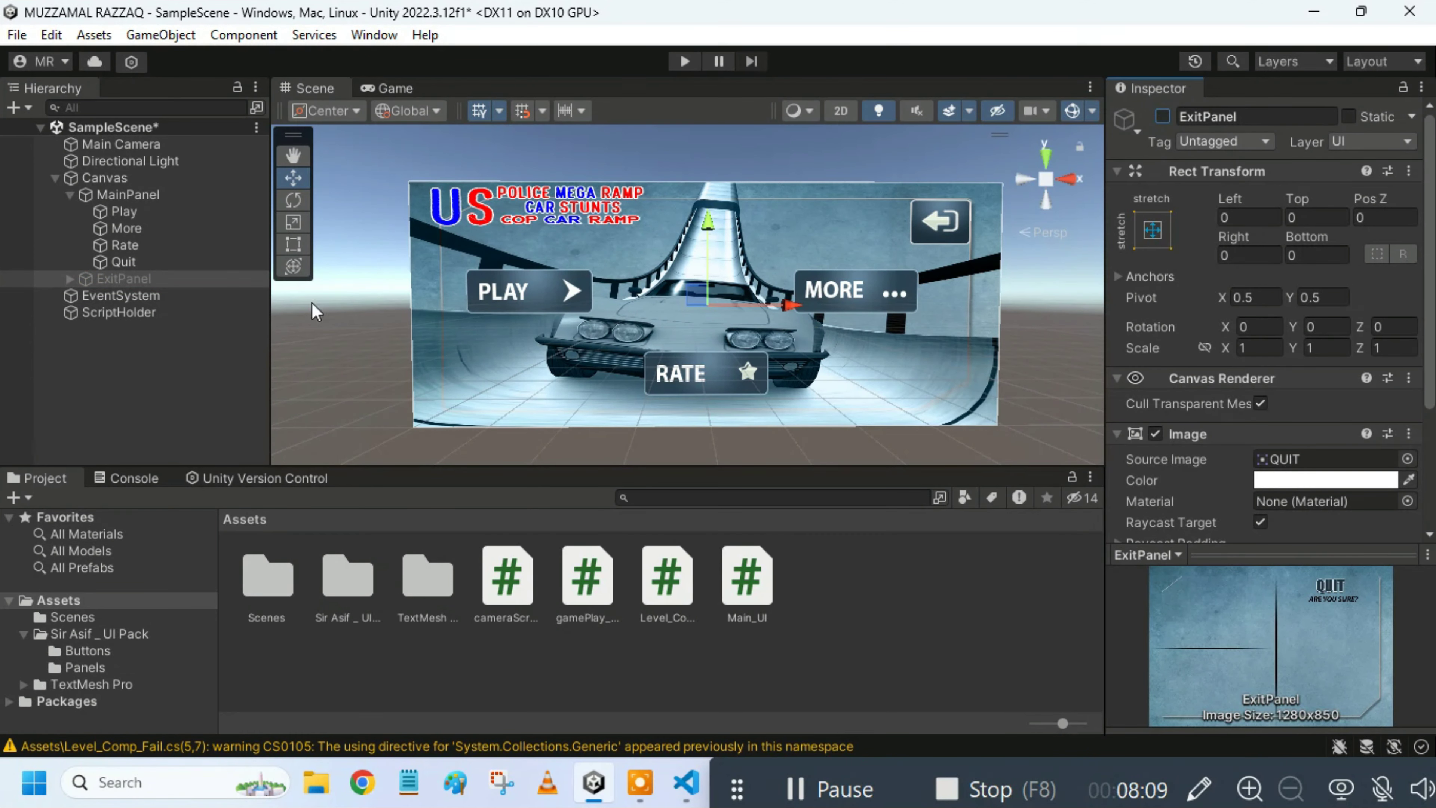
Step: Add an On Click entry to the Quit button targeting ScriptHolder with Main_UI.Exit_Pressed
left_click(151, 362)
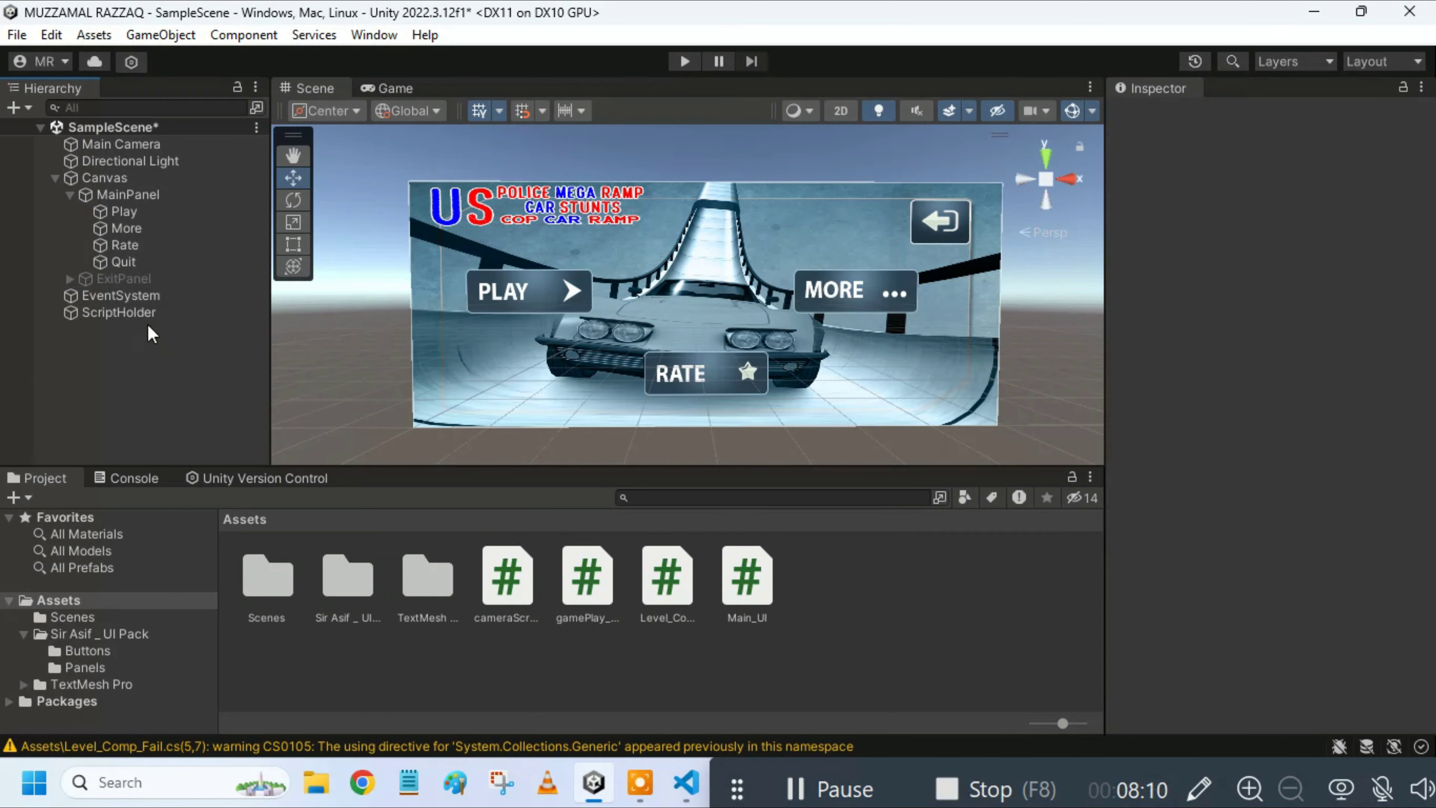
left_click(133, 262)
left_click(1430, 229)
left_click_drag(1430, 229, 1430, 396)
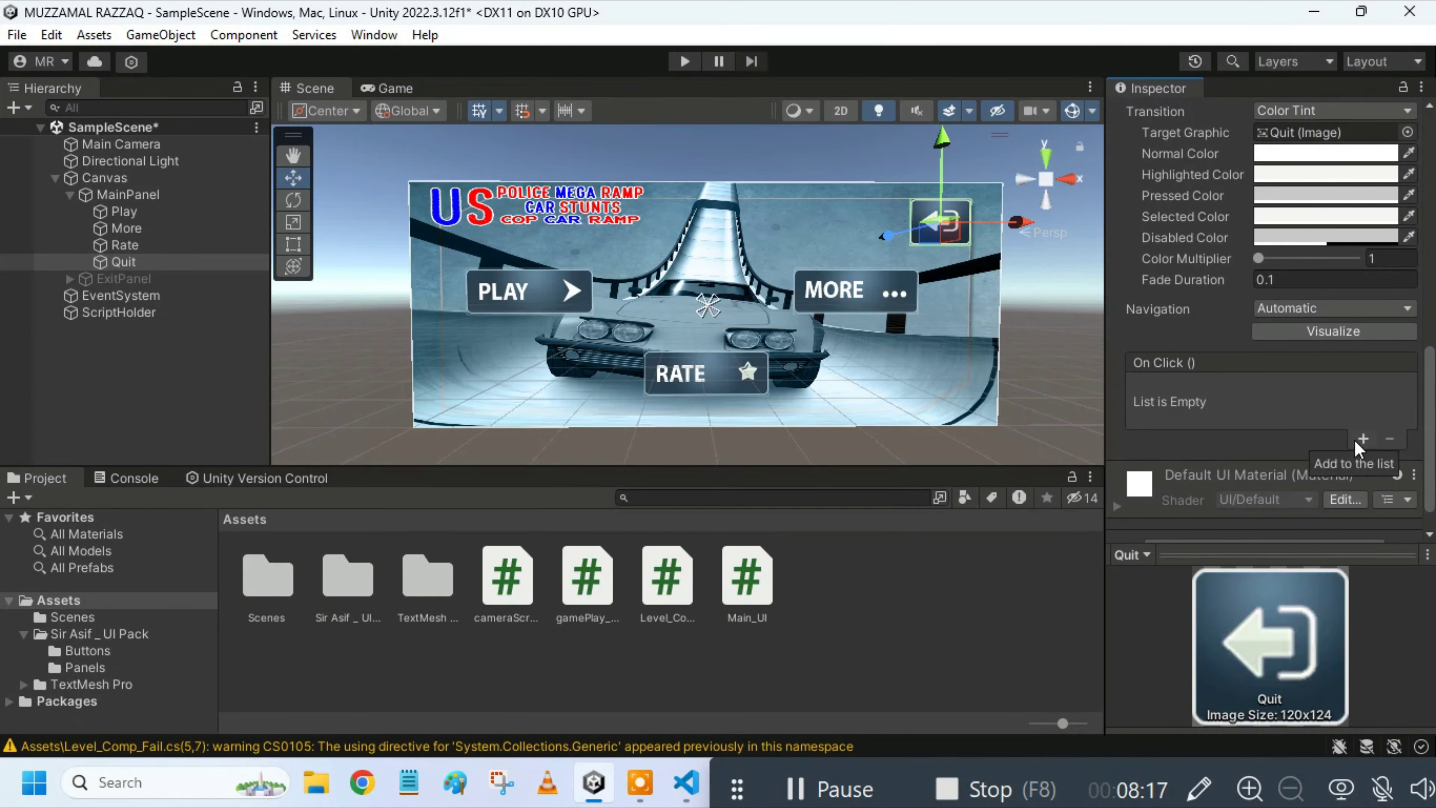
left_click(1362, 440)
left_click_drag(166, 314, 1158, 415)
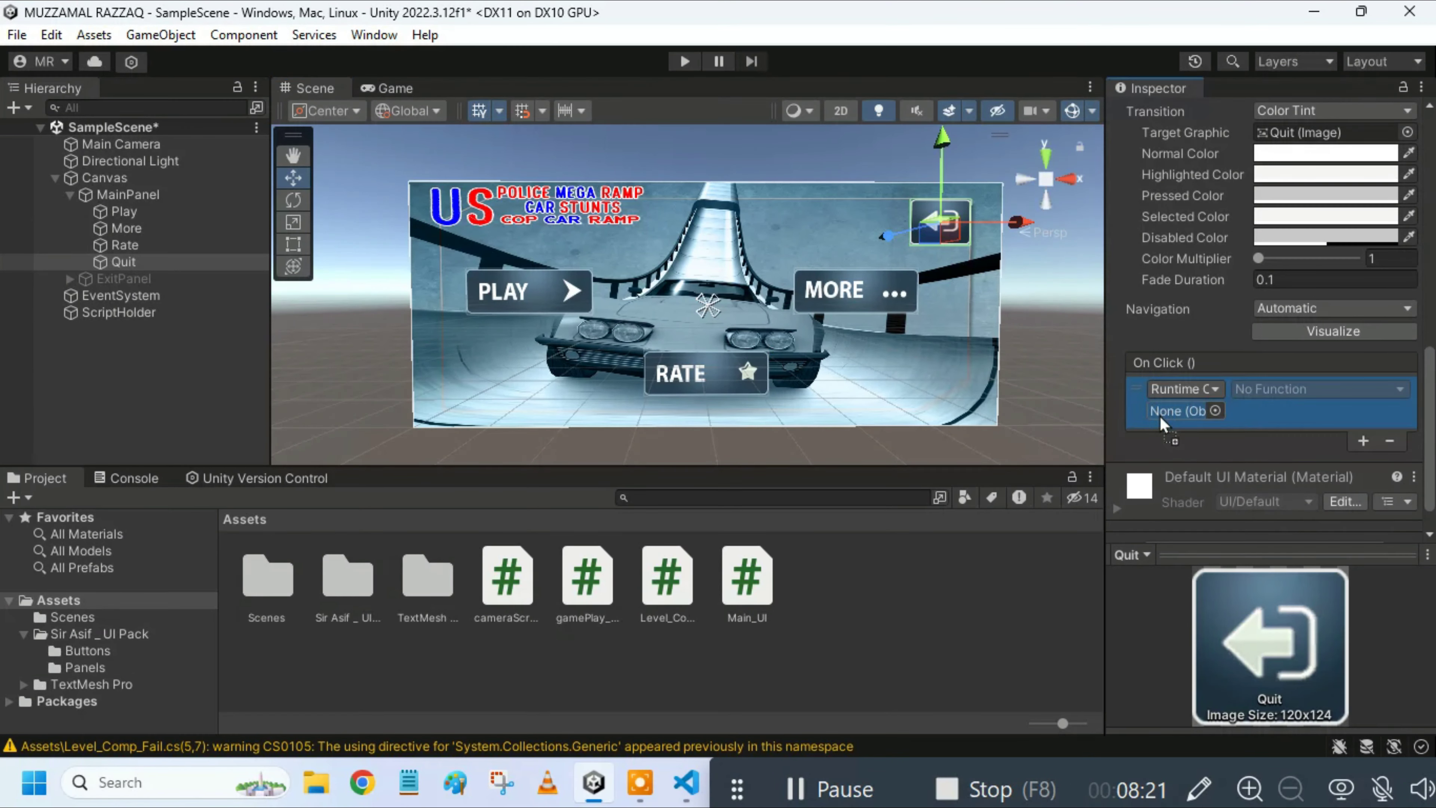
left_click(1349, 388)
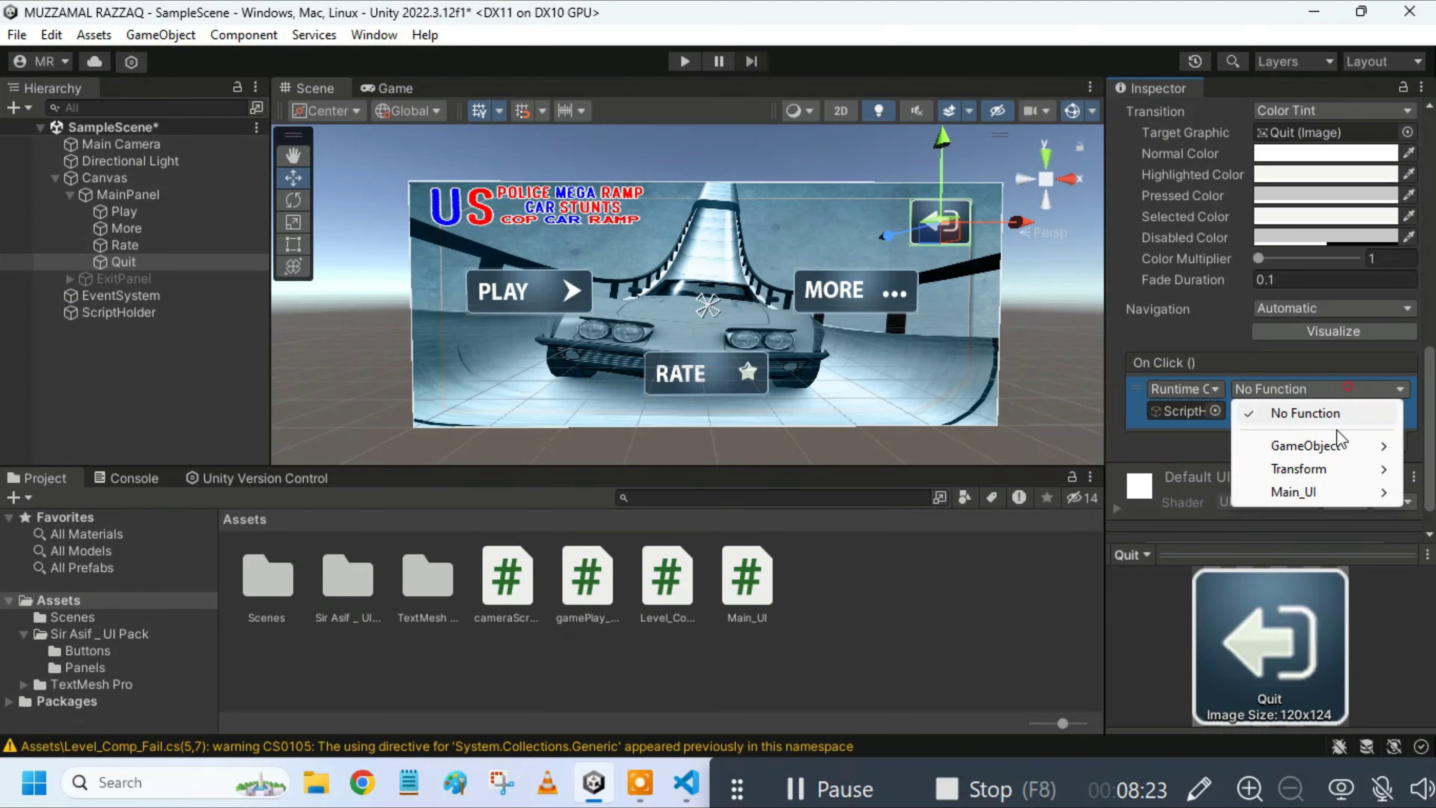
mouse_move(1315, 489)
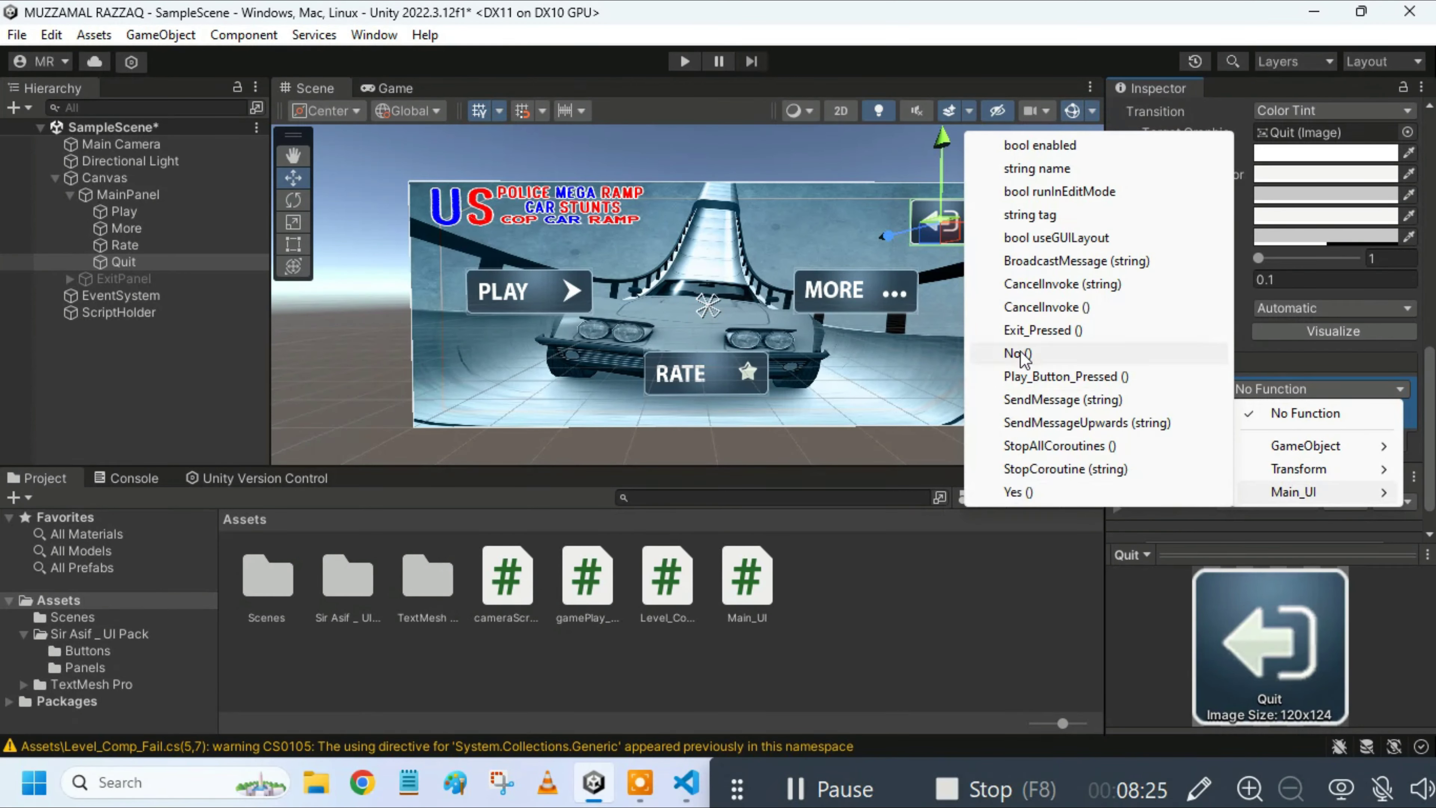
left_click(1039, 330)
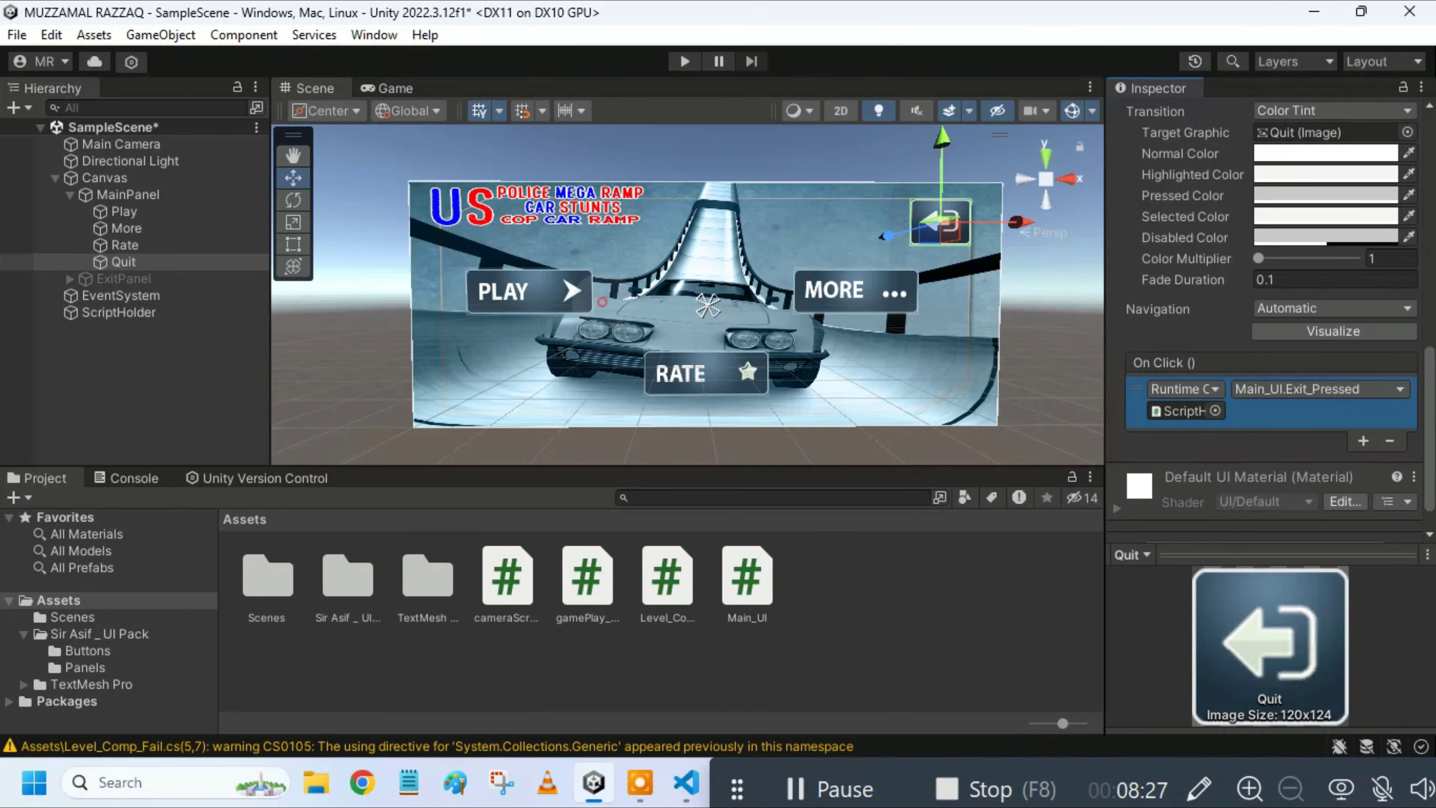
left_click(964, 418)
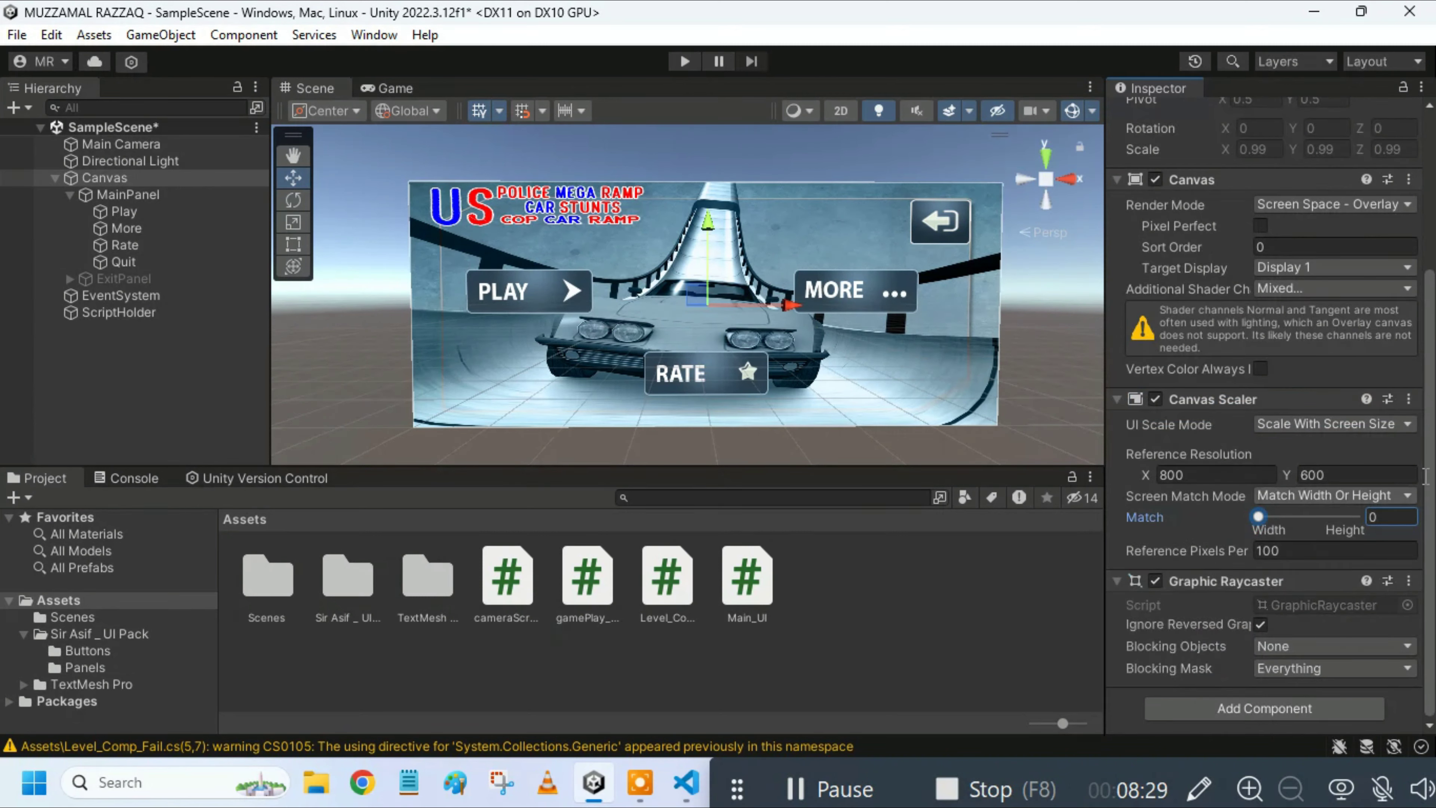
left_click(224, 401)
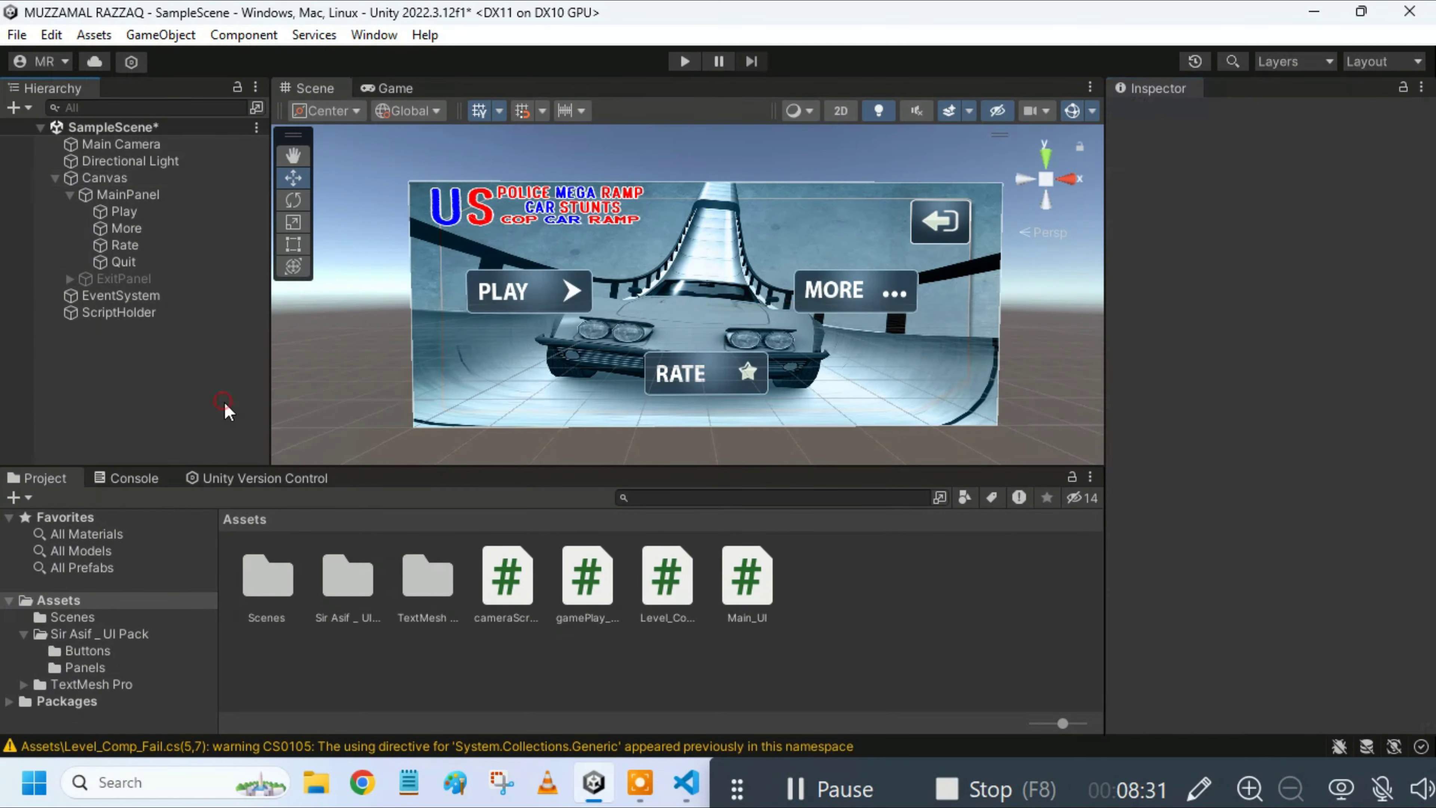
left_click(151, 266)
Step: Expand ExitPanel and give the Yes button an On Click entry calling Main_UI.Yes on ScriptHolder
left_click_drag(1428, 266, 1428, 515)
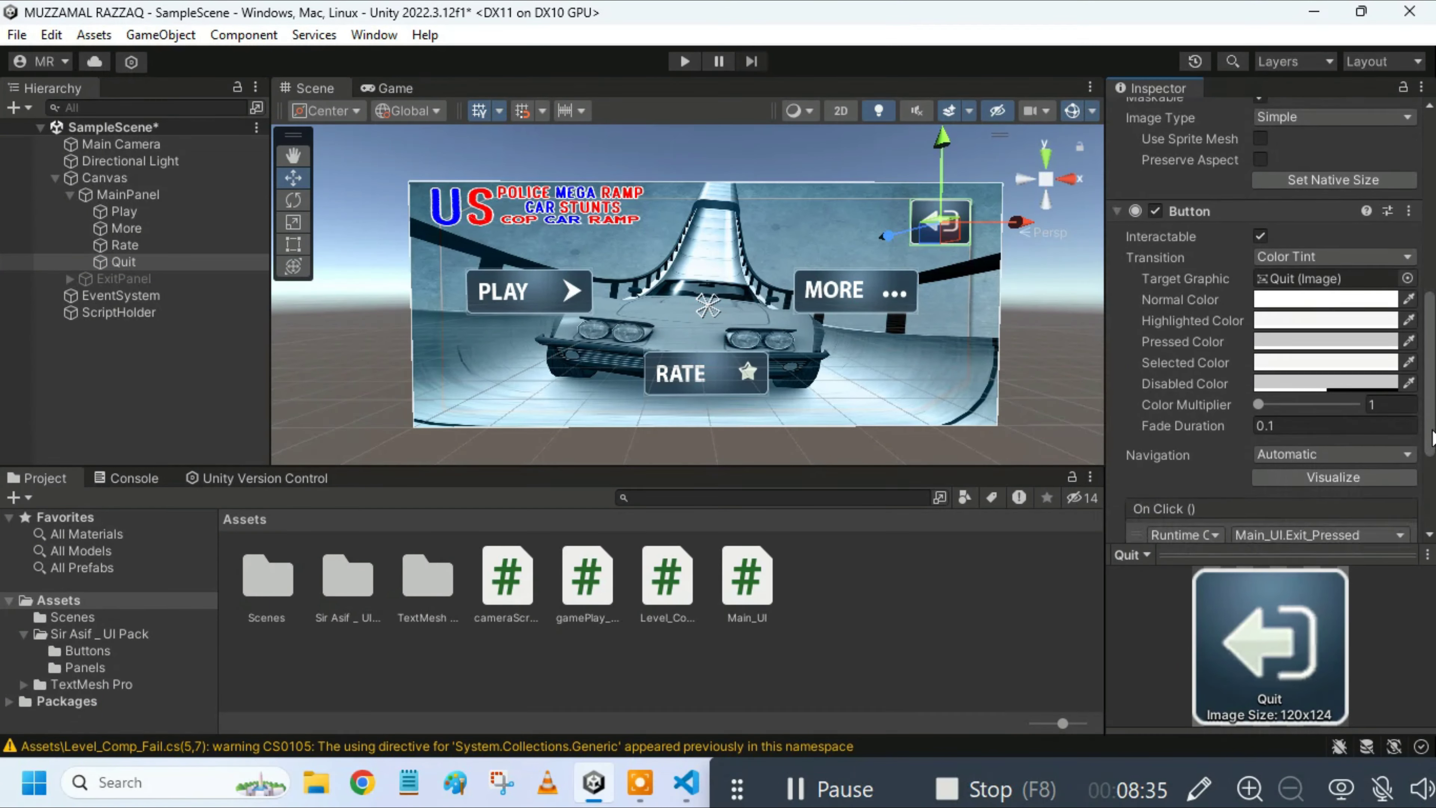
left_click(136, 379)
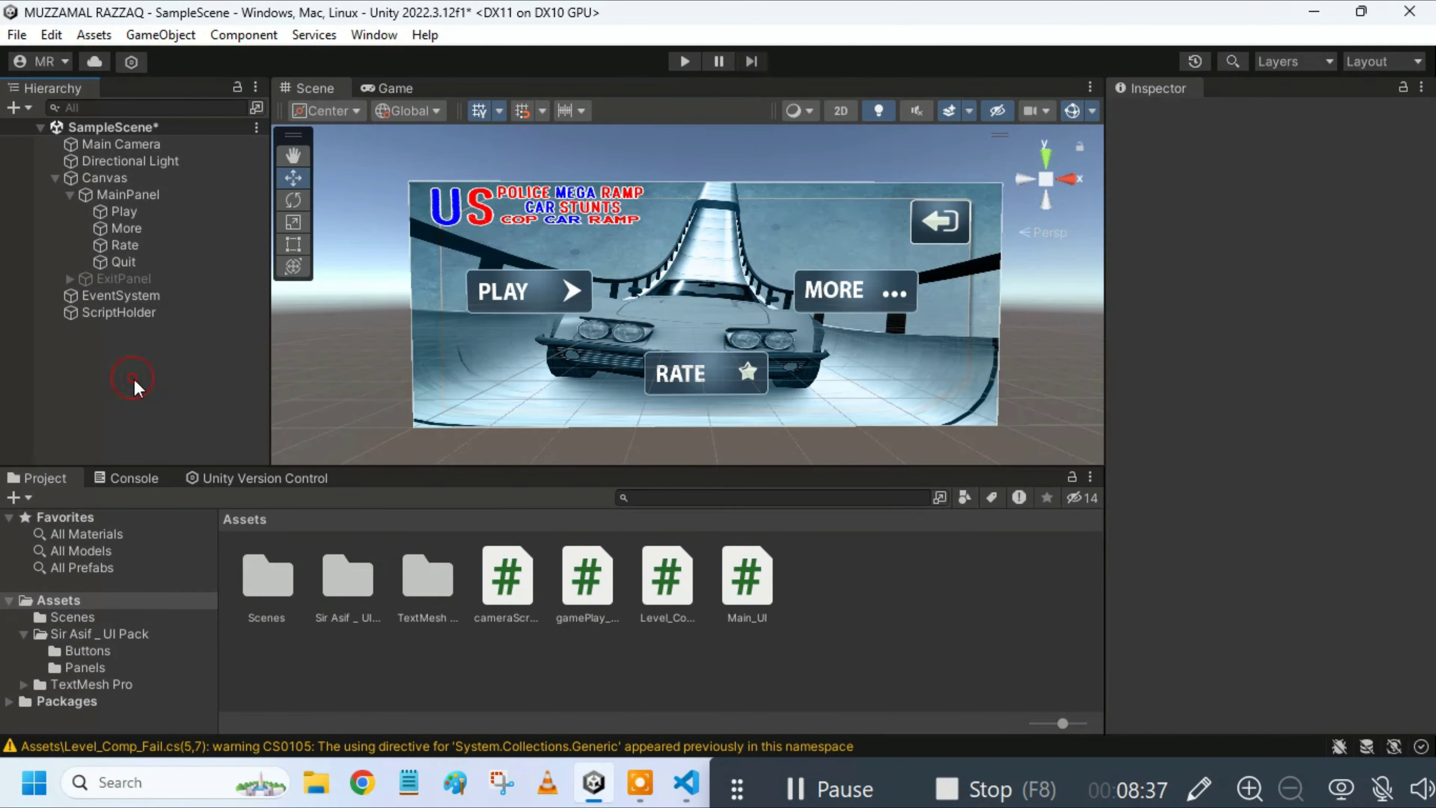
left_click(67, 280)
left_click(154, 297)
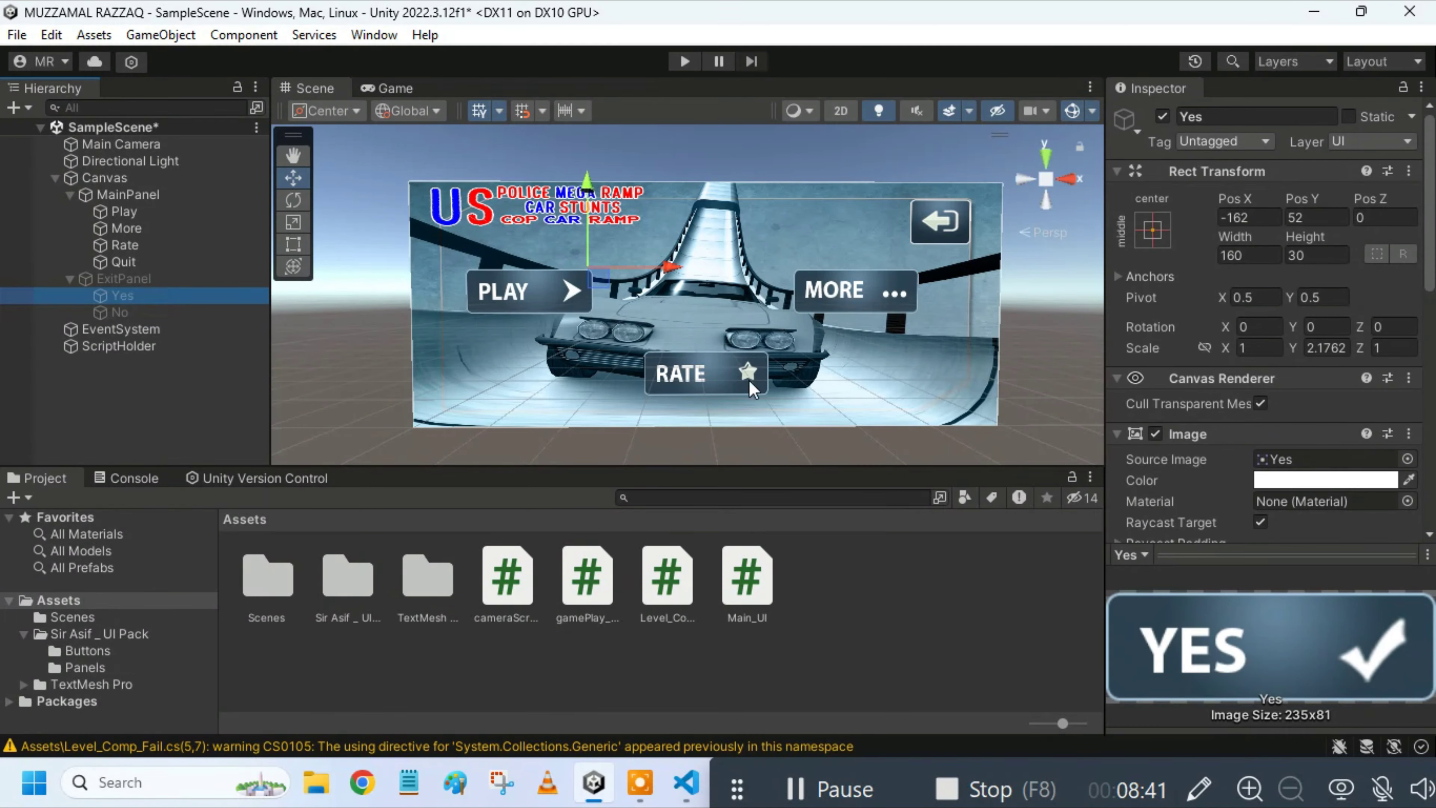
left_click_drag(1428, 215, 1428, 396)
scroll(1338, 490, "down", 3)
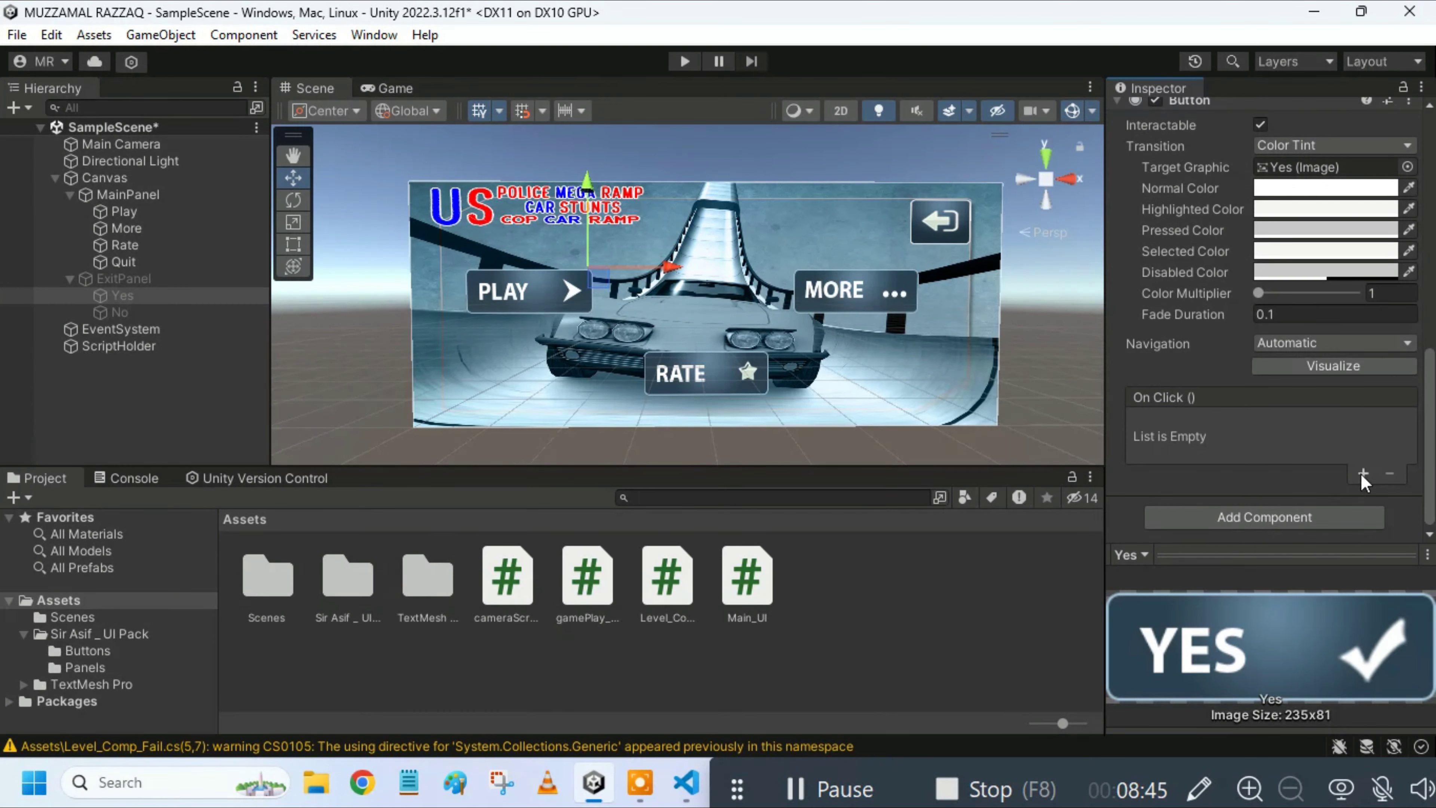
left_click(1362, 474)
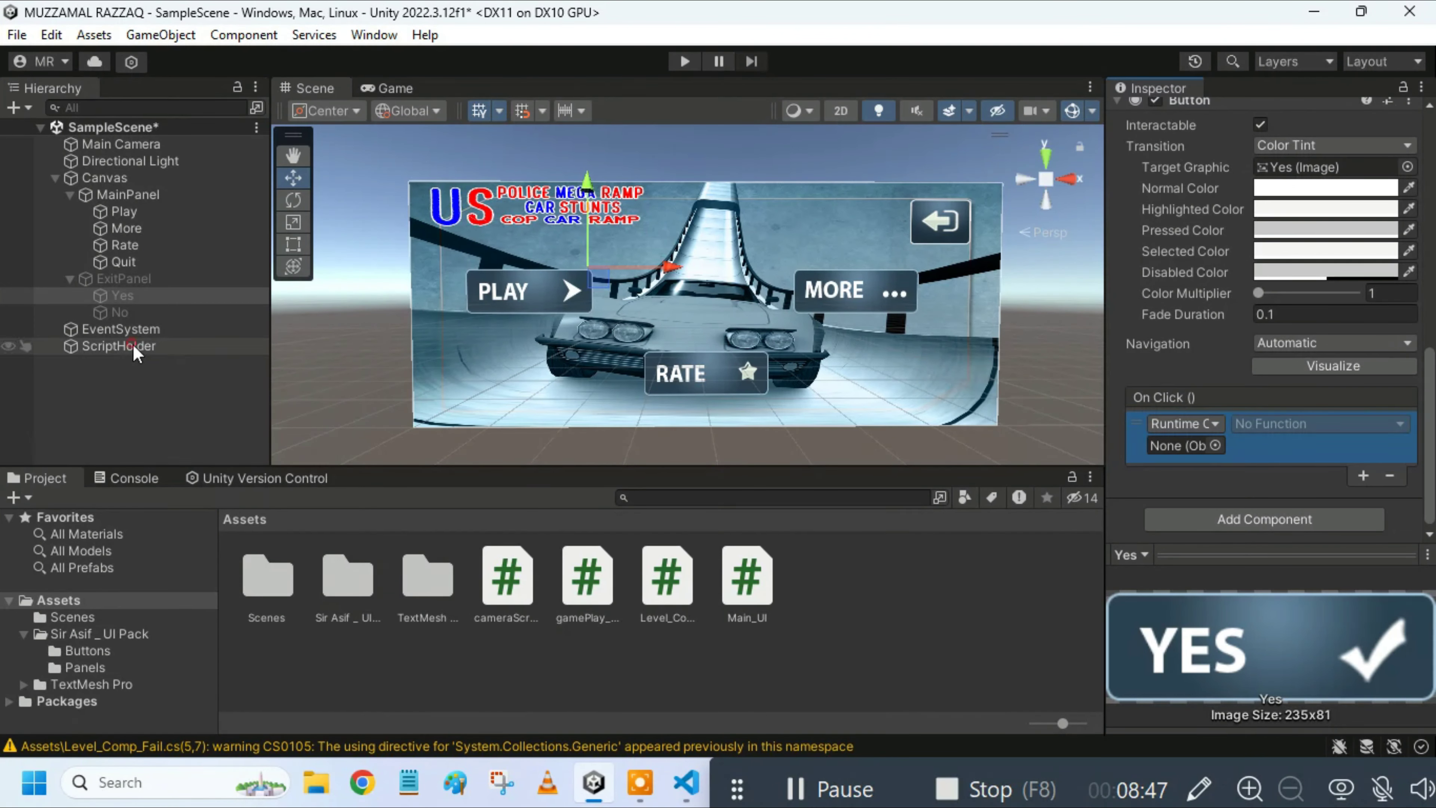
left_click_drag(133, 351, 1181, 446)
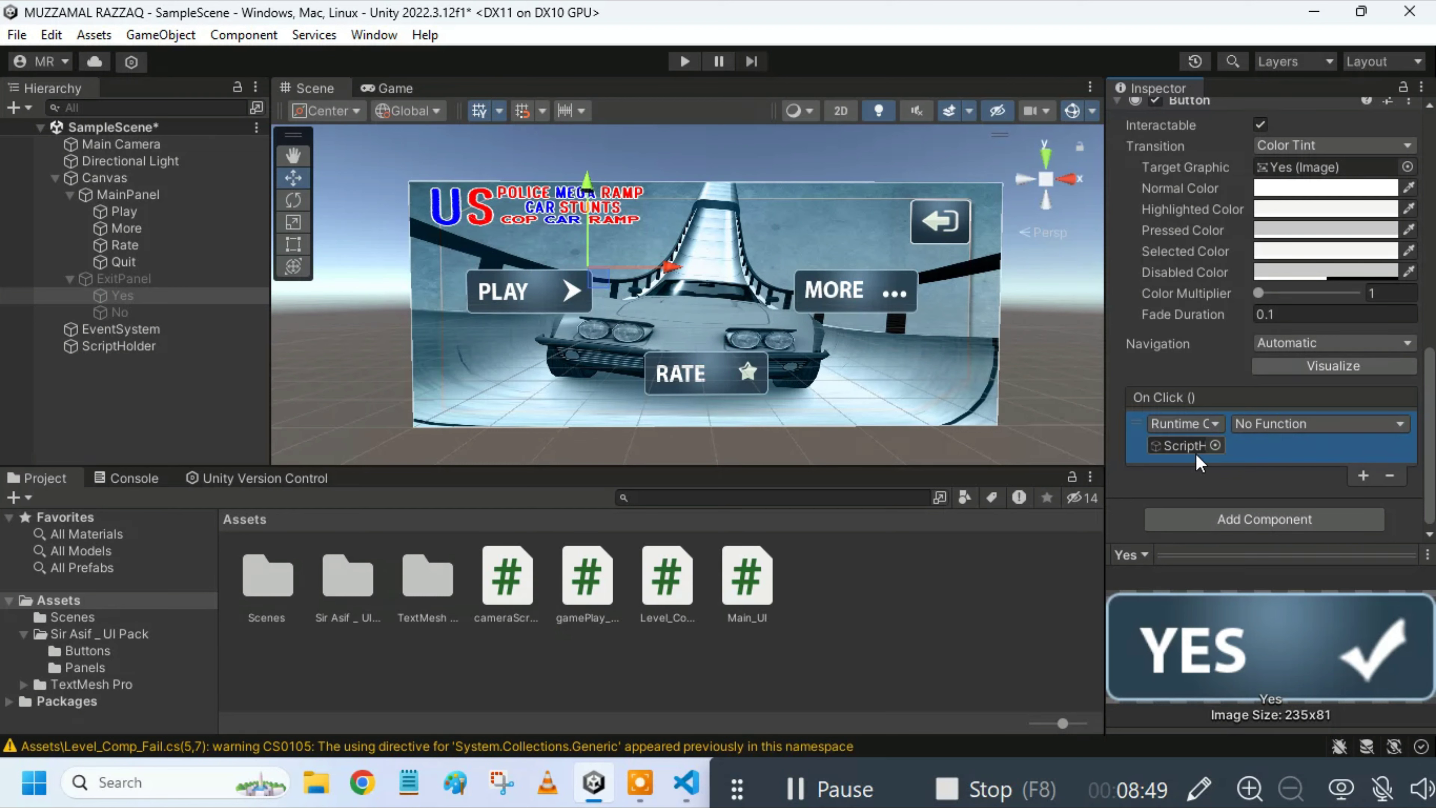
left_click(1326, 428)
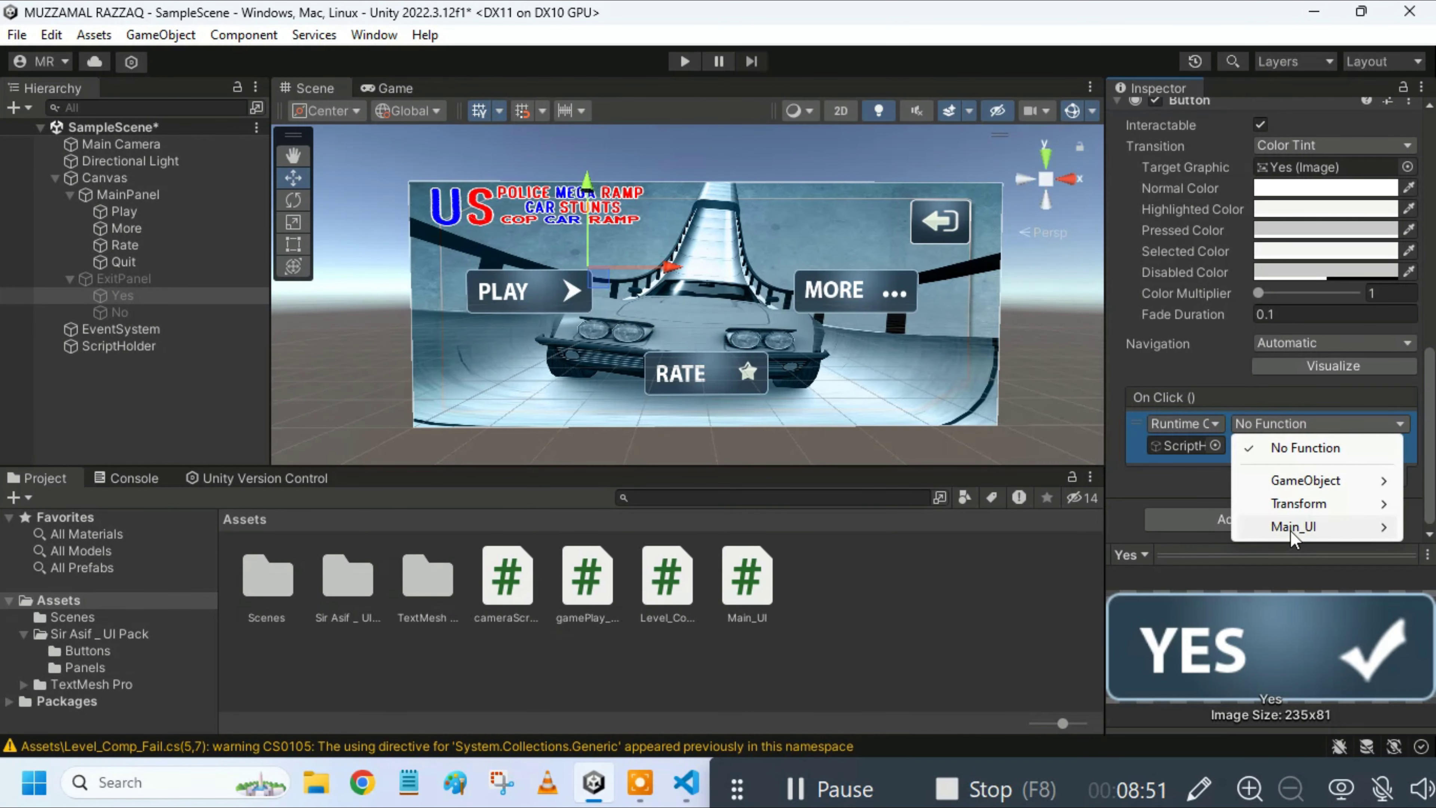
mouse_move(1289, 527)
left_click(1122, 523)
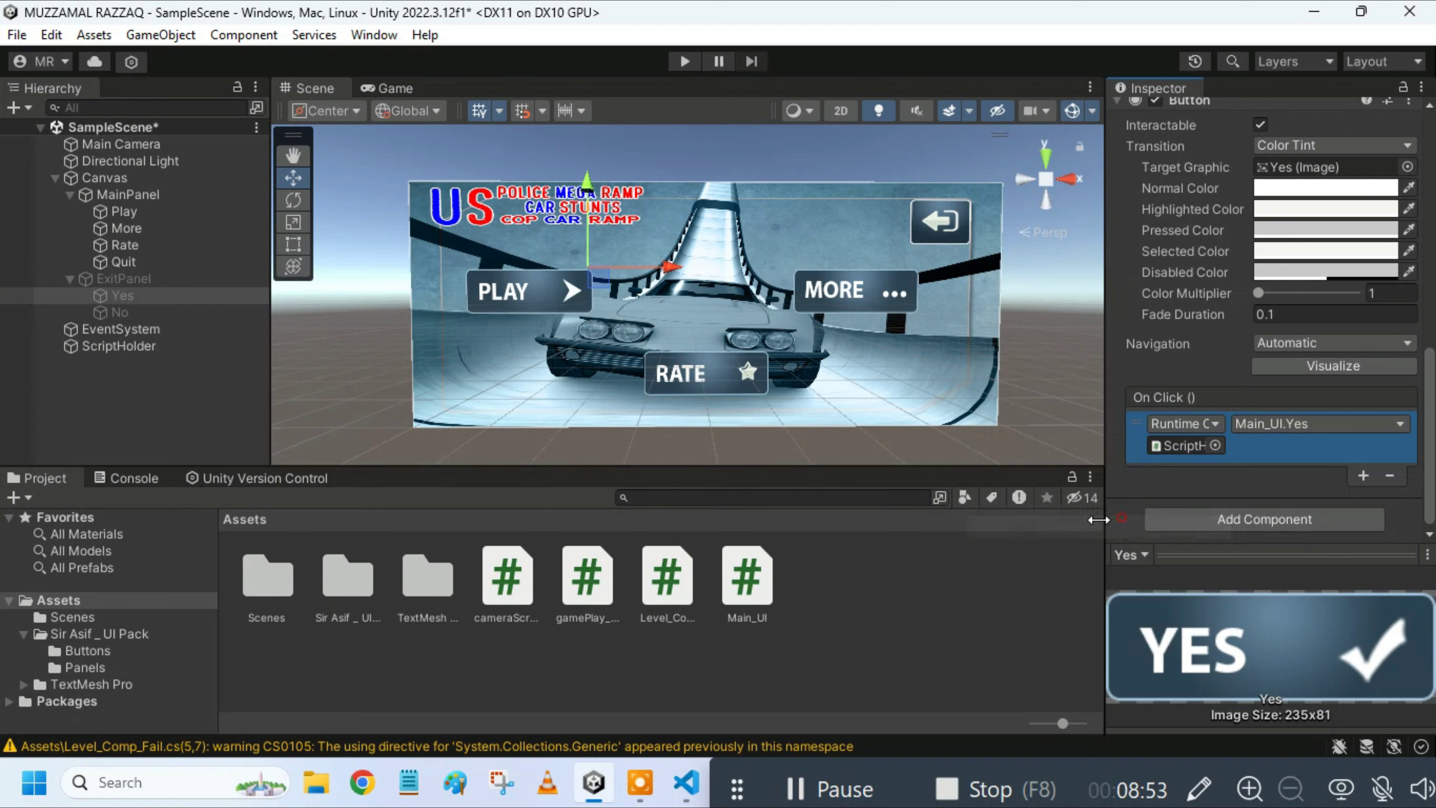
left_click(199, 425)
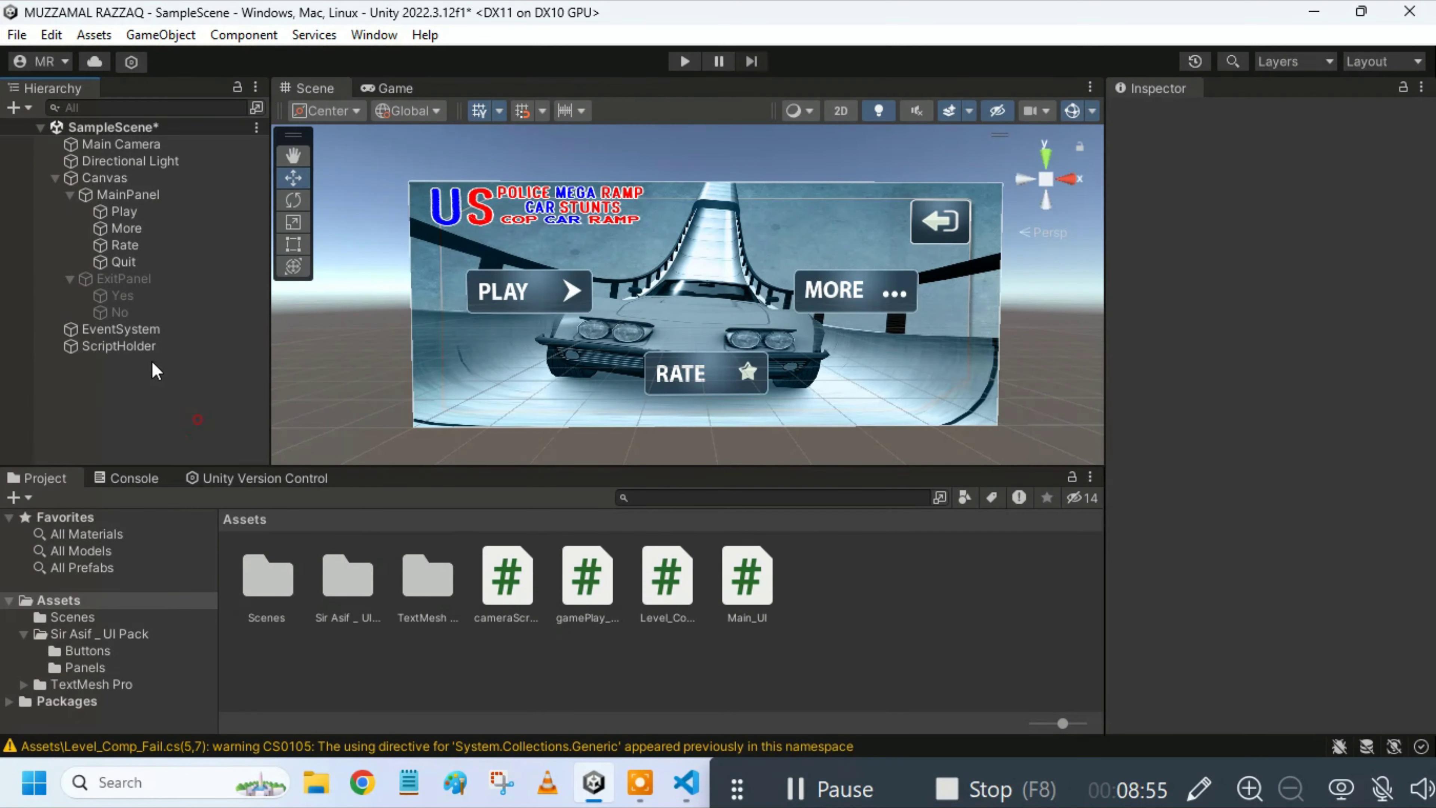
Step: Give the No button an On Click entry targeting ScriptHolder with Main_UI.No
left_click(143, 314)
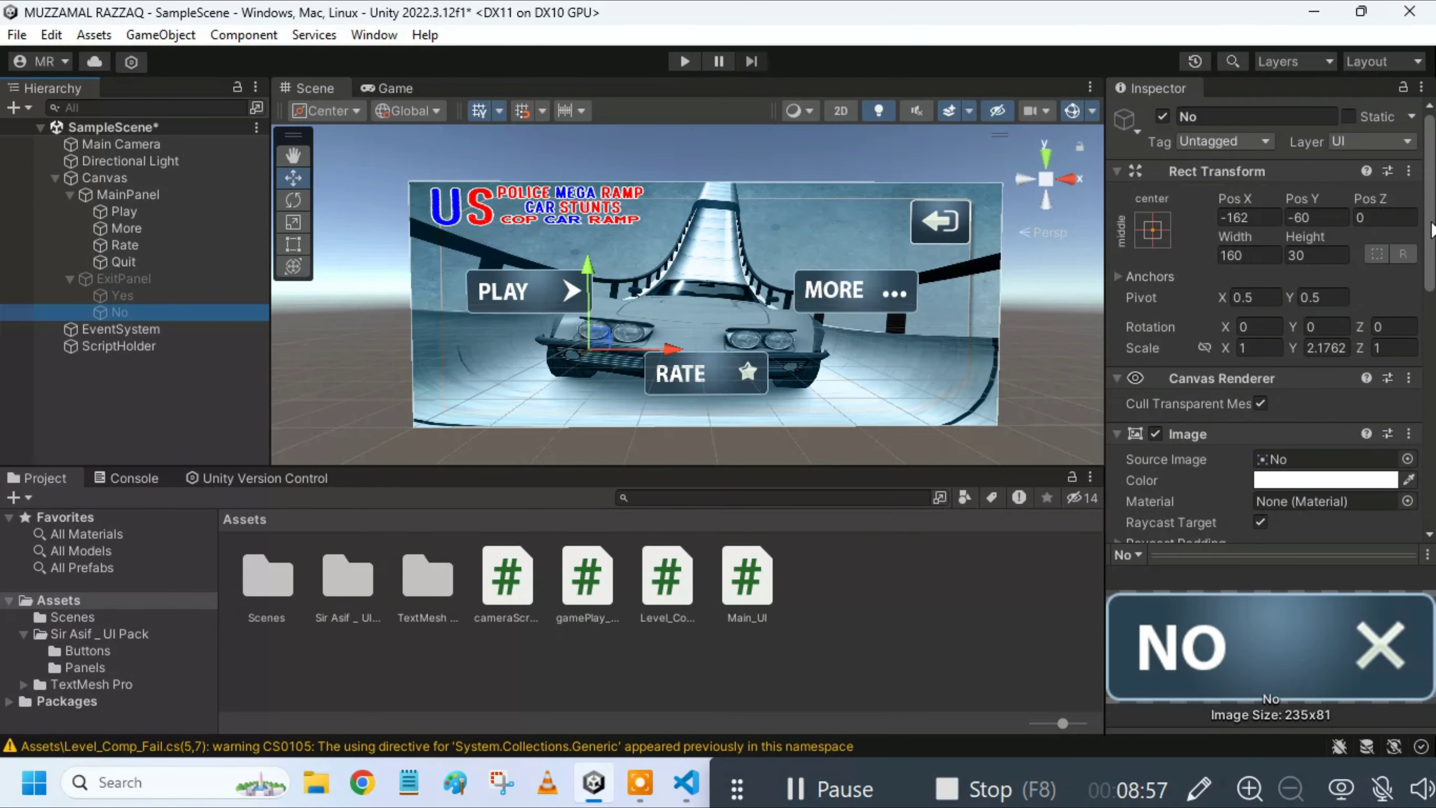
left_click_drag(1432, 229, 1431, 470)
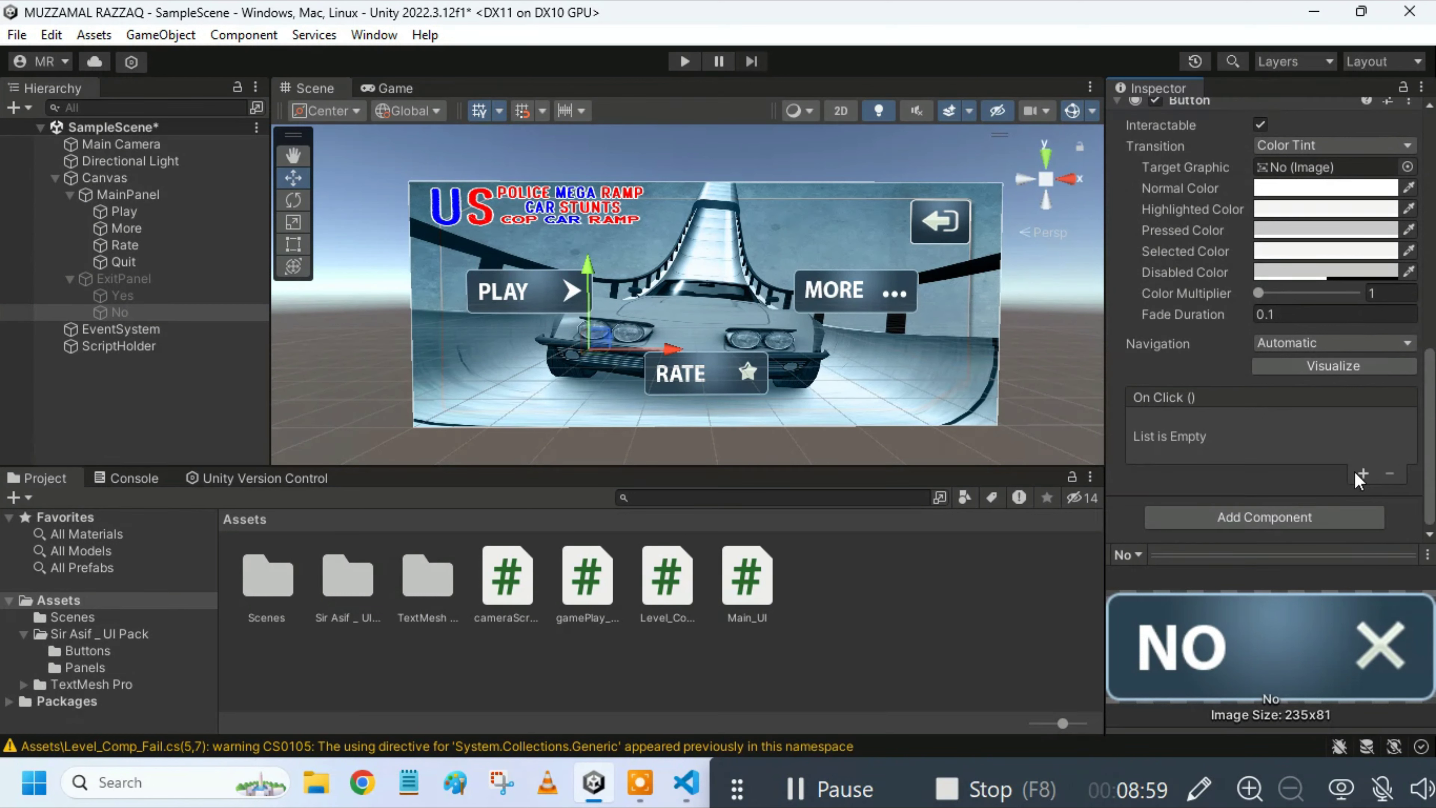
left_click(1362, 475)
left_click_drag(214, 349, 1163, 452)
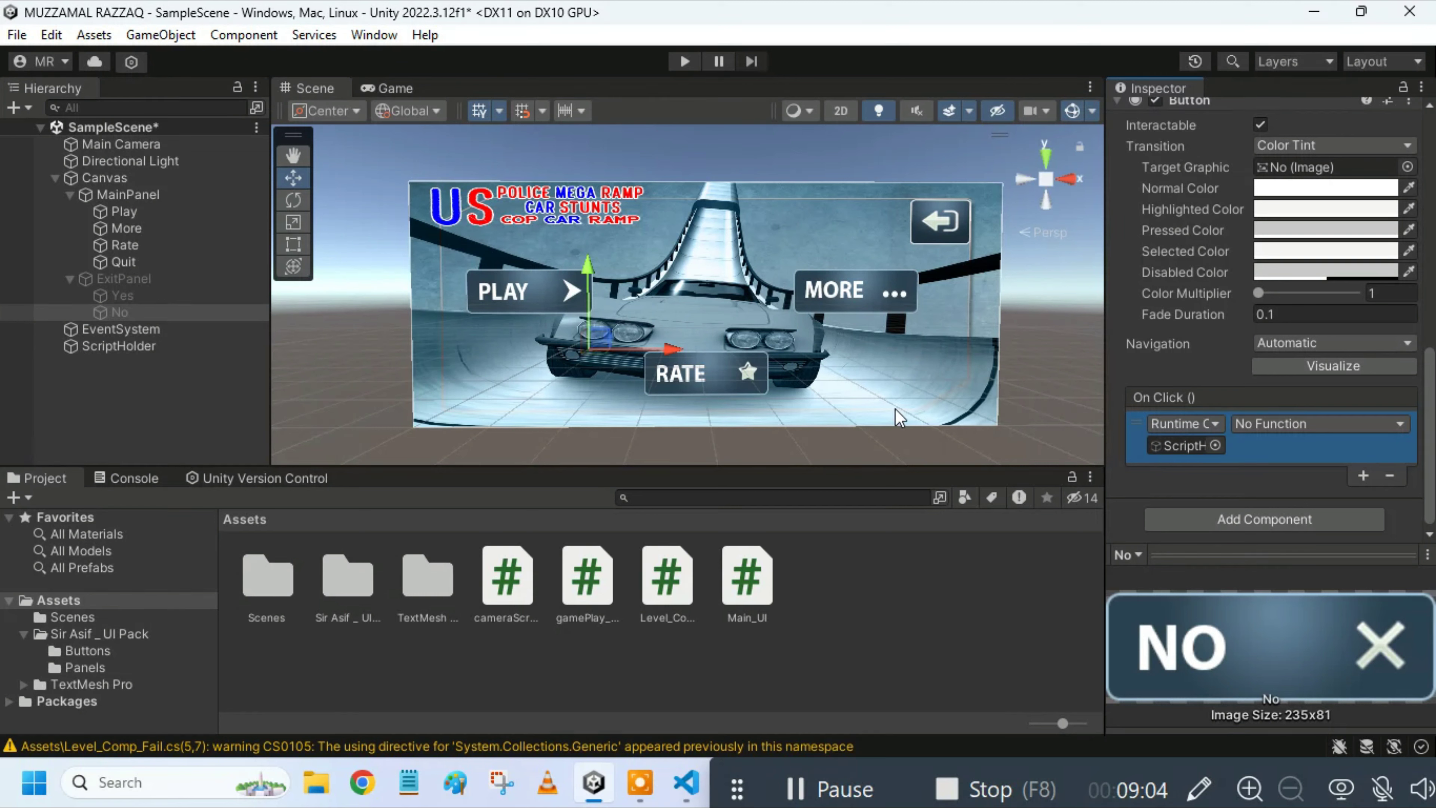
left_click(1348, 428)
mouse_move(1381, 528)
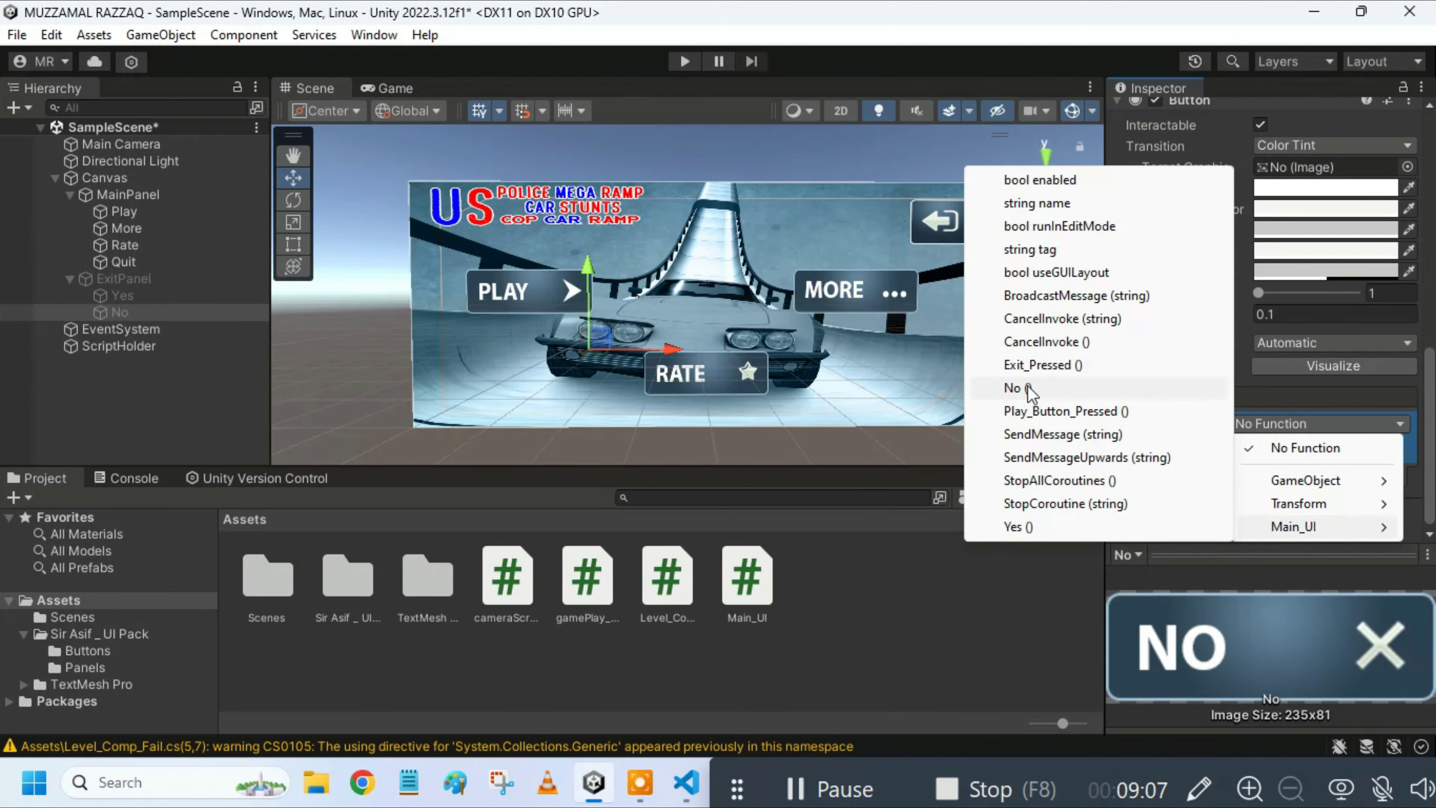
left_click(1027, 389)
left_click(204, 379)
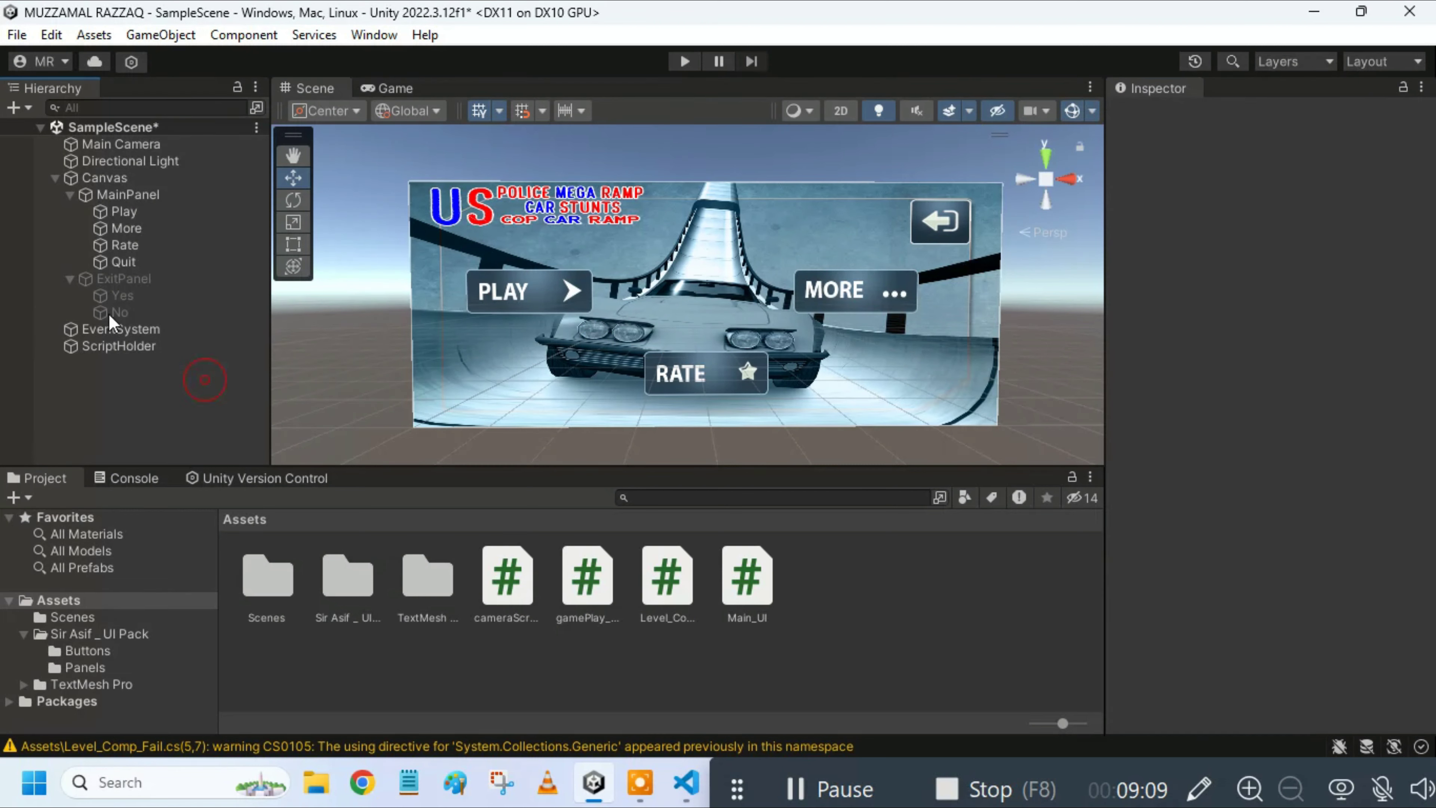
Step: Save the scene via File > Save and enter Play mode
left_click(16, 35)
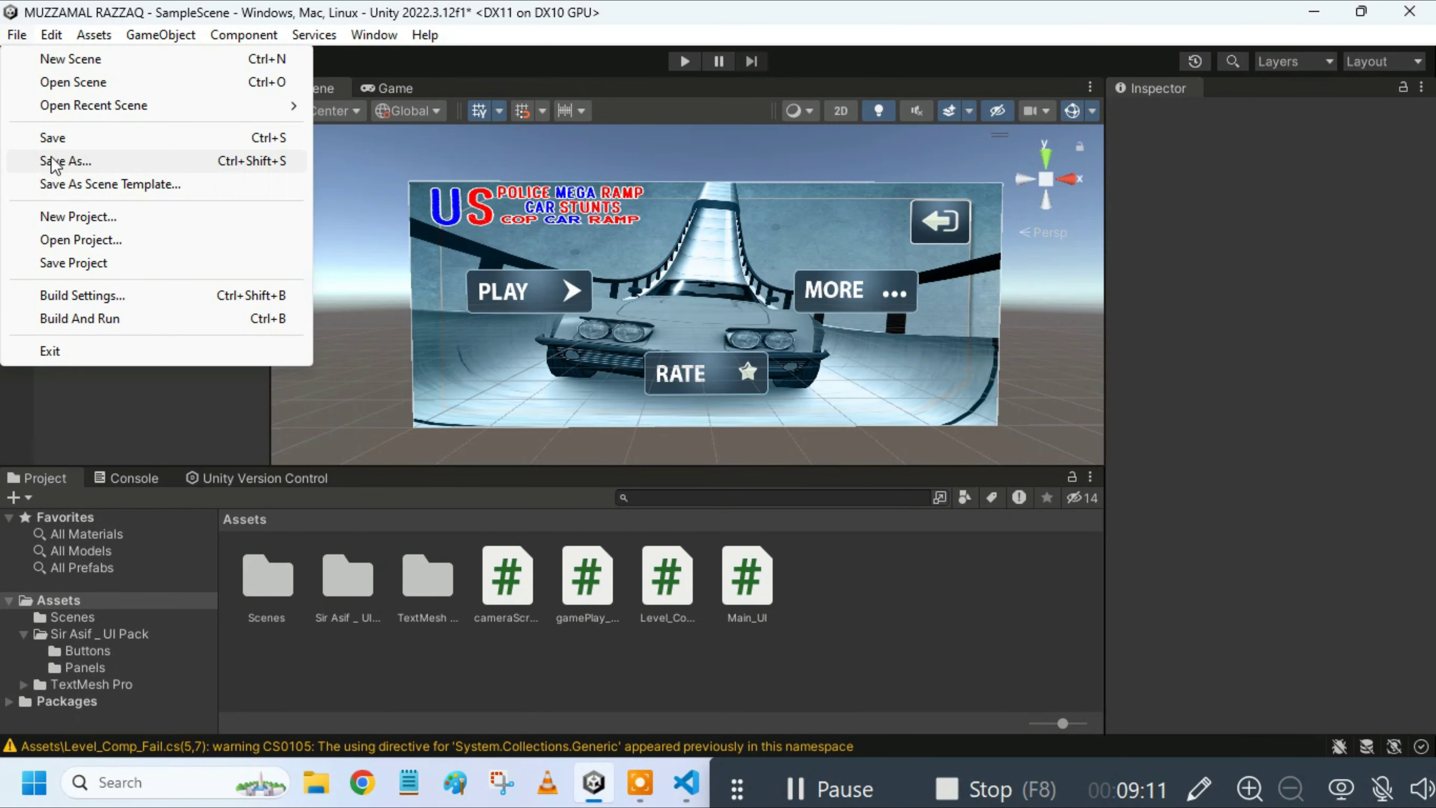
left_click(53, 137)
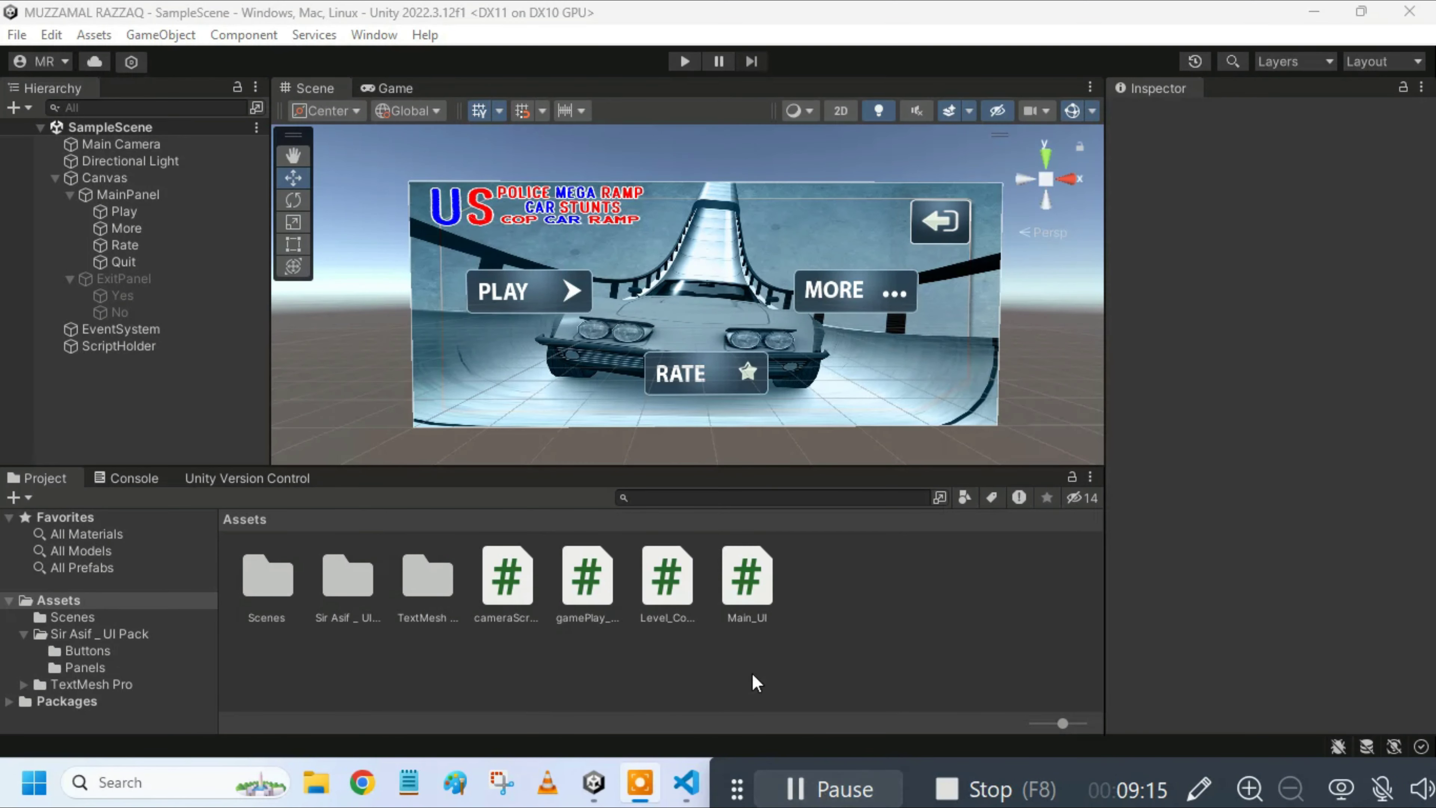
left_click(681, 62)
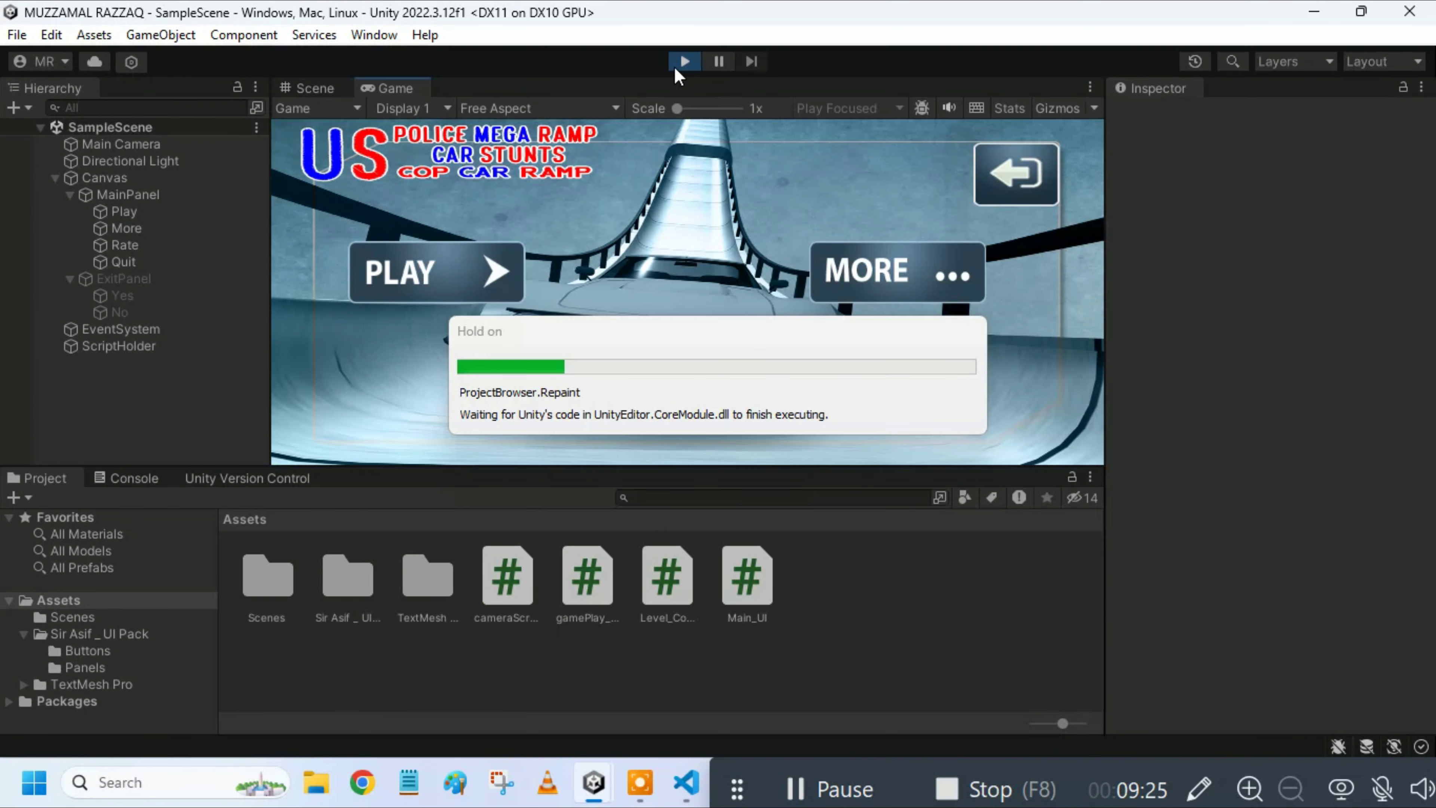
Step: Test the quit panel: open it, answer NO, reopen it and answer YES
left_click(1040, 196)
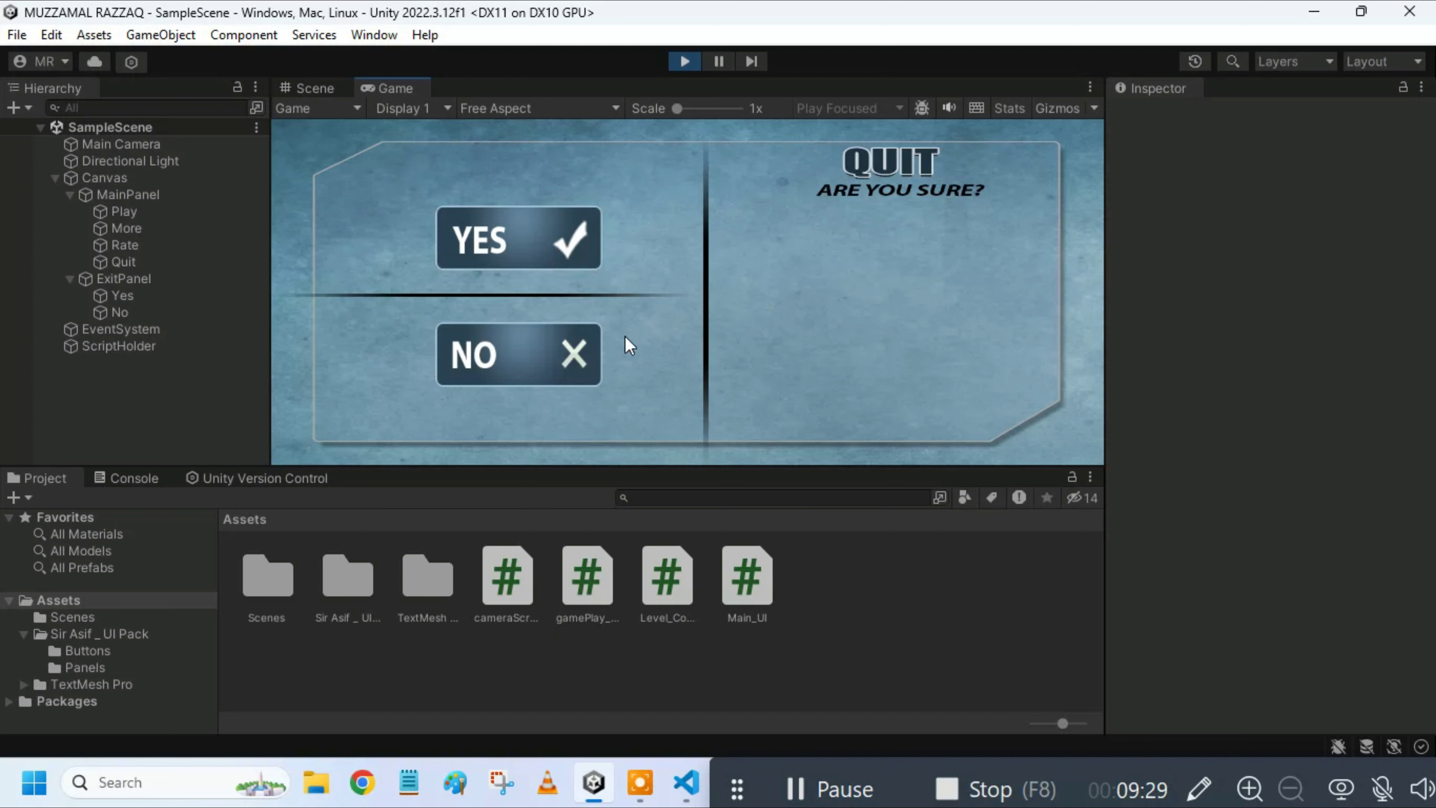
left_click(572, 357)
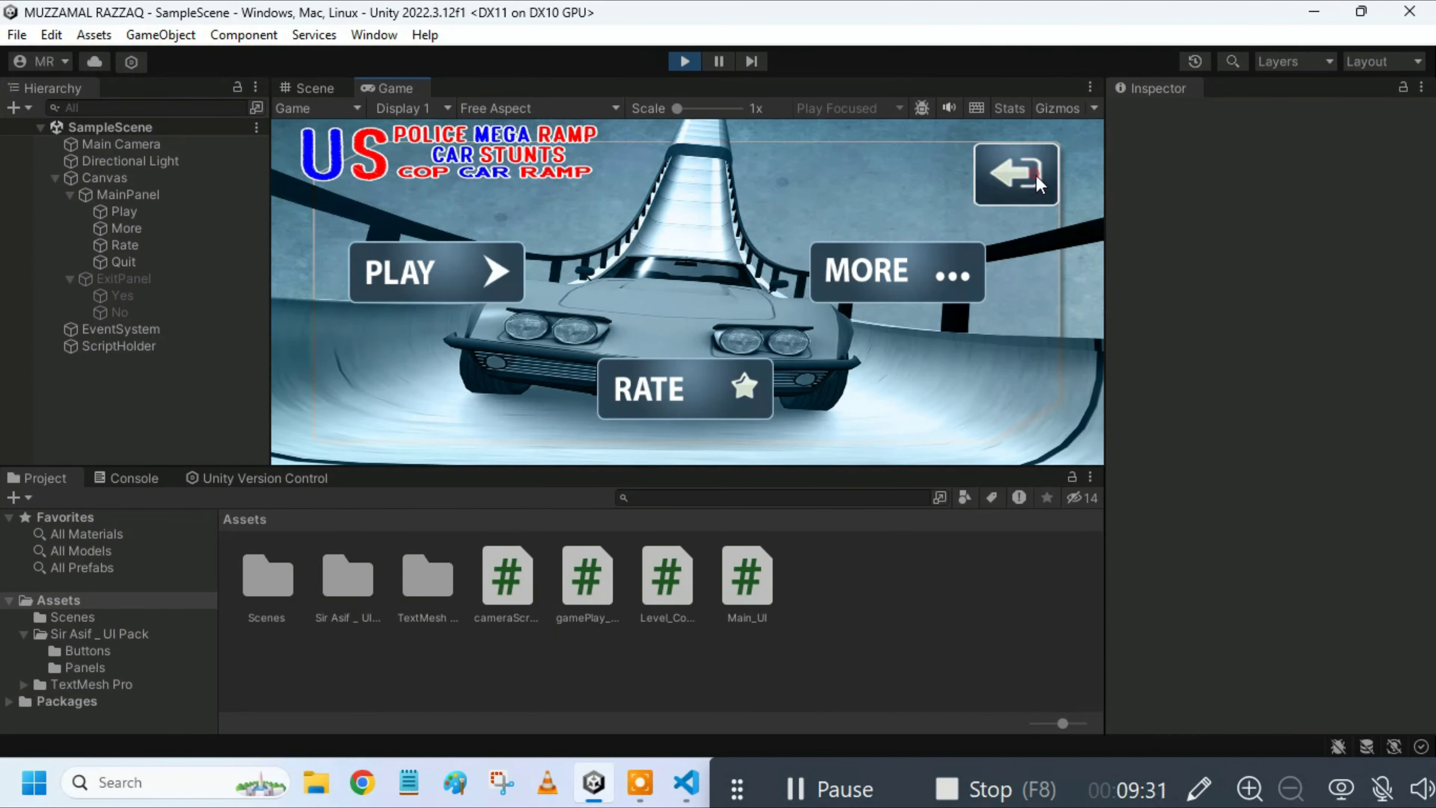
left_click(1035, 175)
left_click(542, 253)
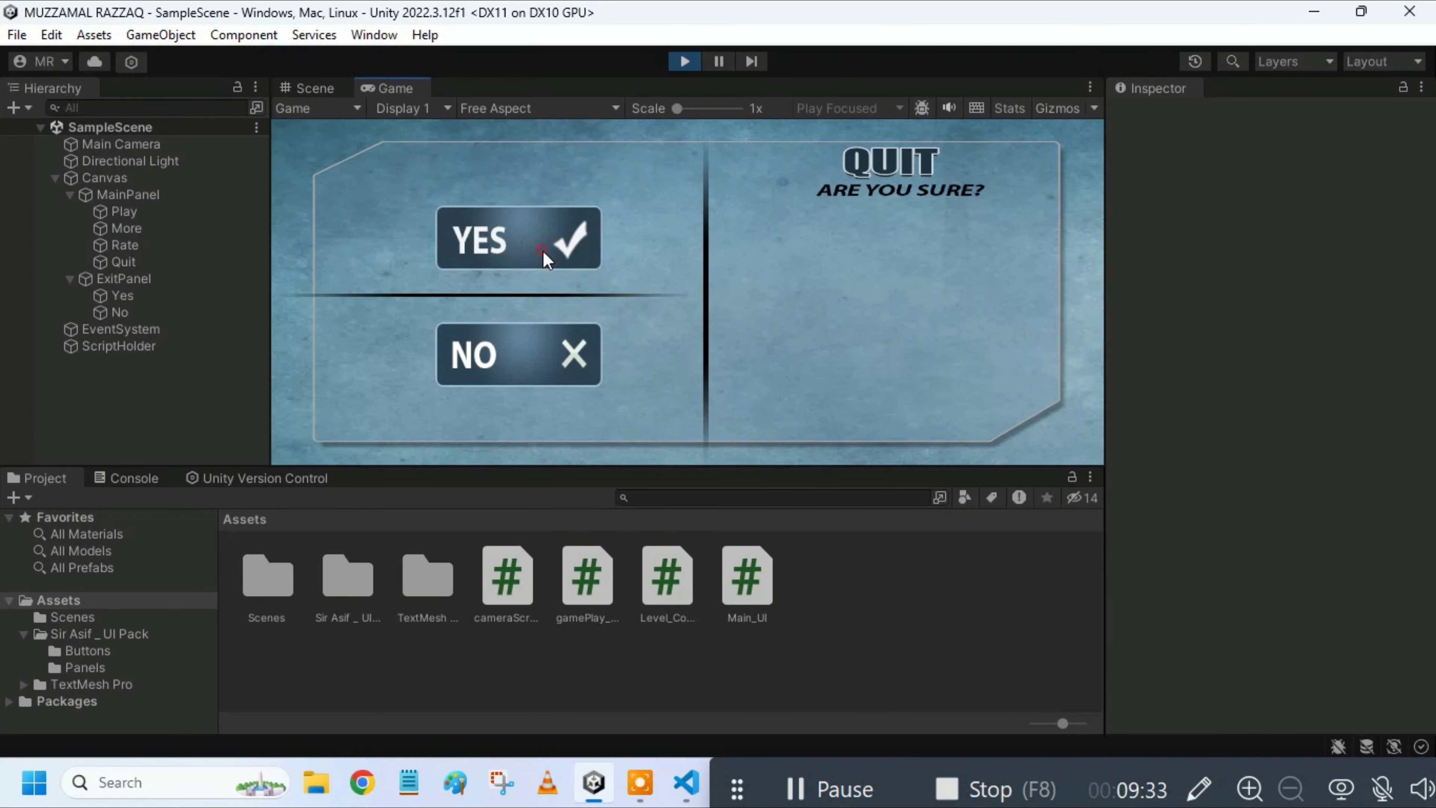
left_click(542, 355)
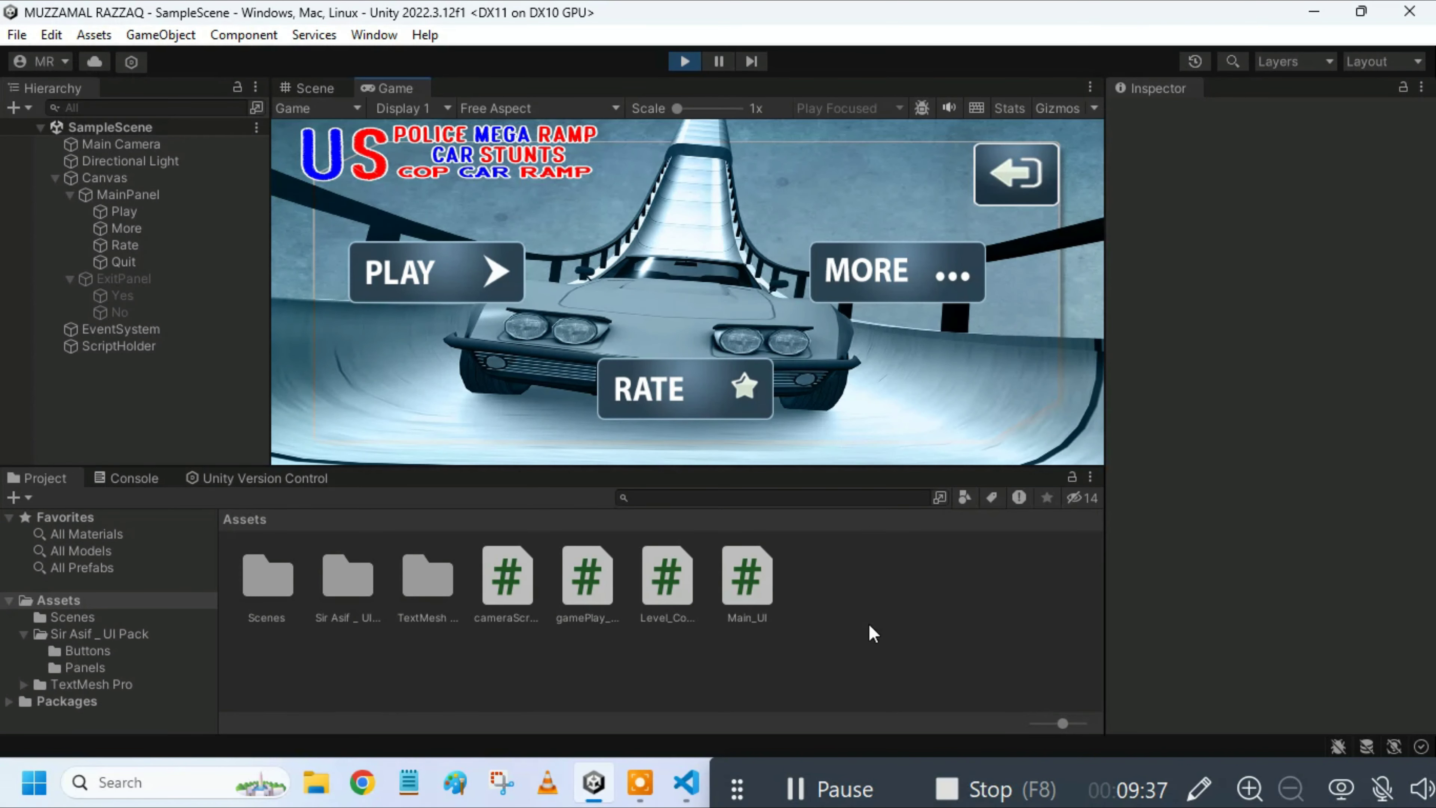
Step: Stop Play mode, create a new Basic (Built-in) scene, and choose Save Scene As for it
left_click(848, 787)
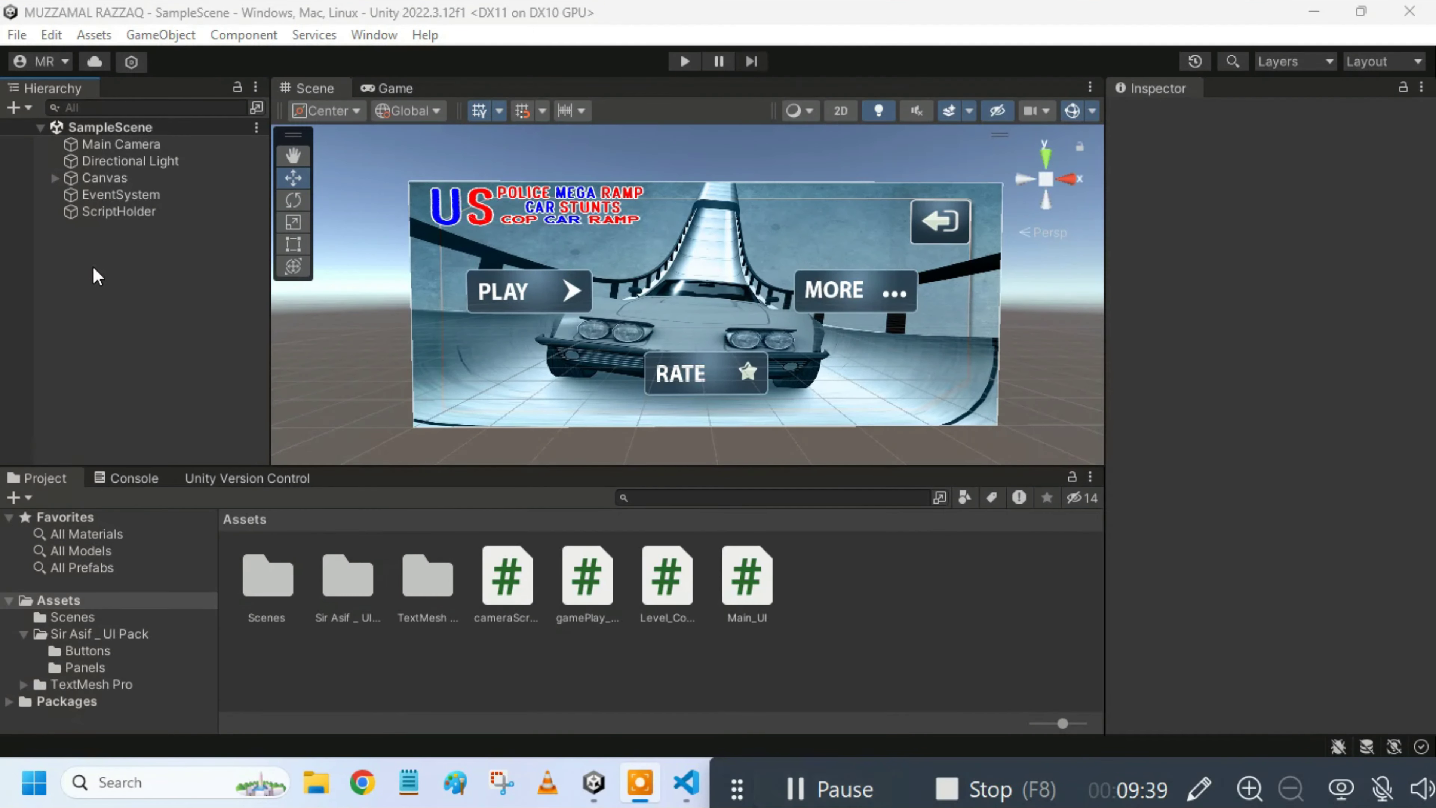
left_click(13, 35)
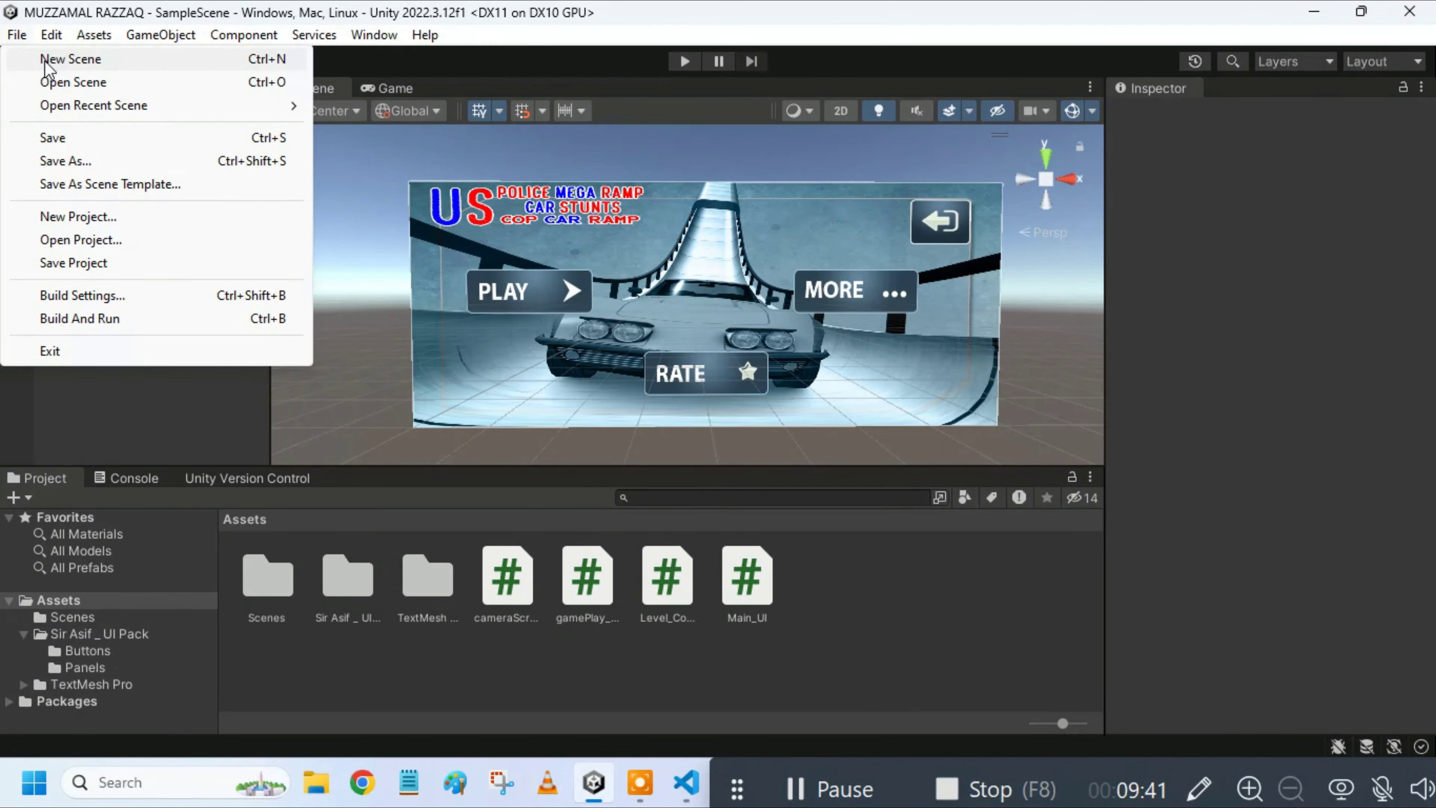
left_click(45, 57)
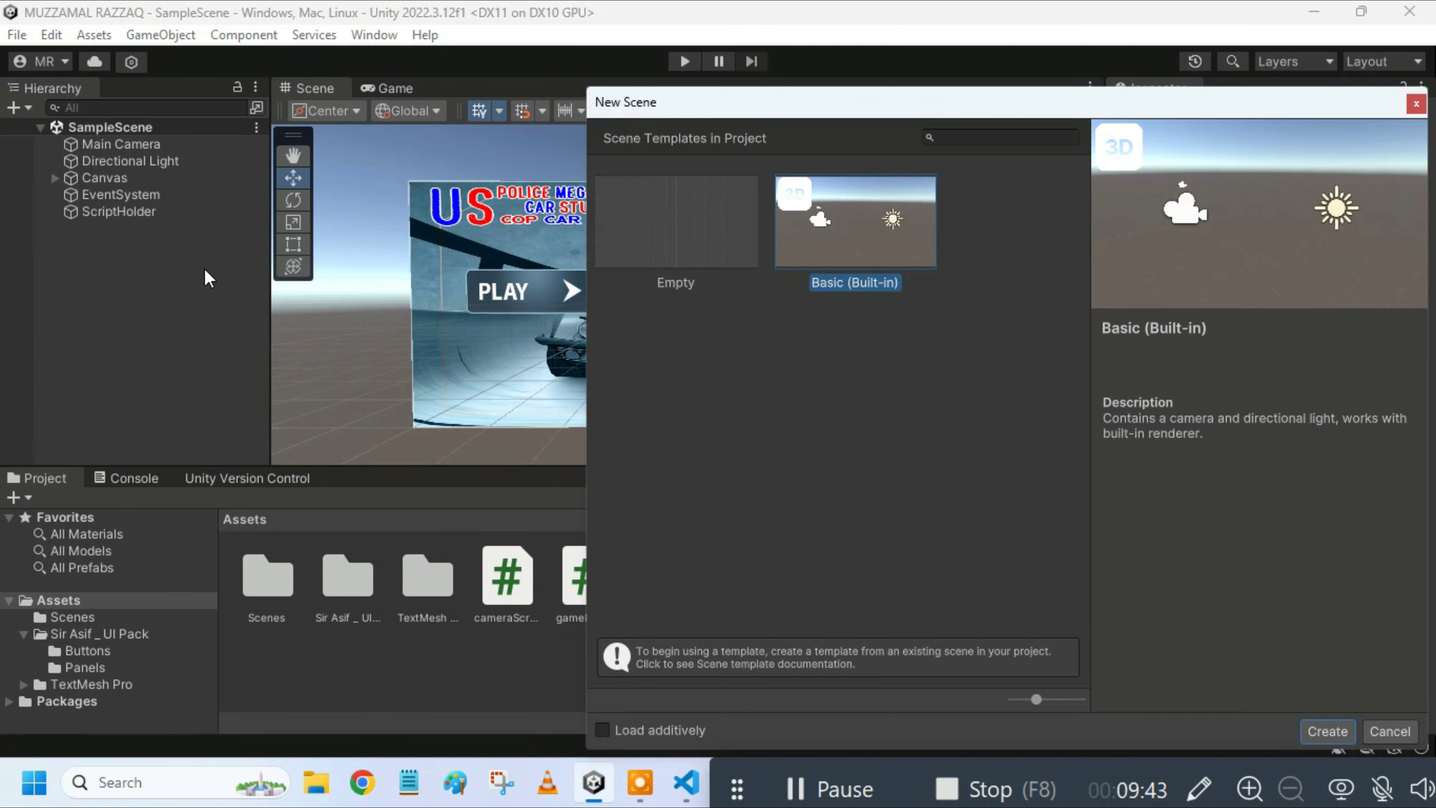
left_click(1340, 731)
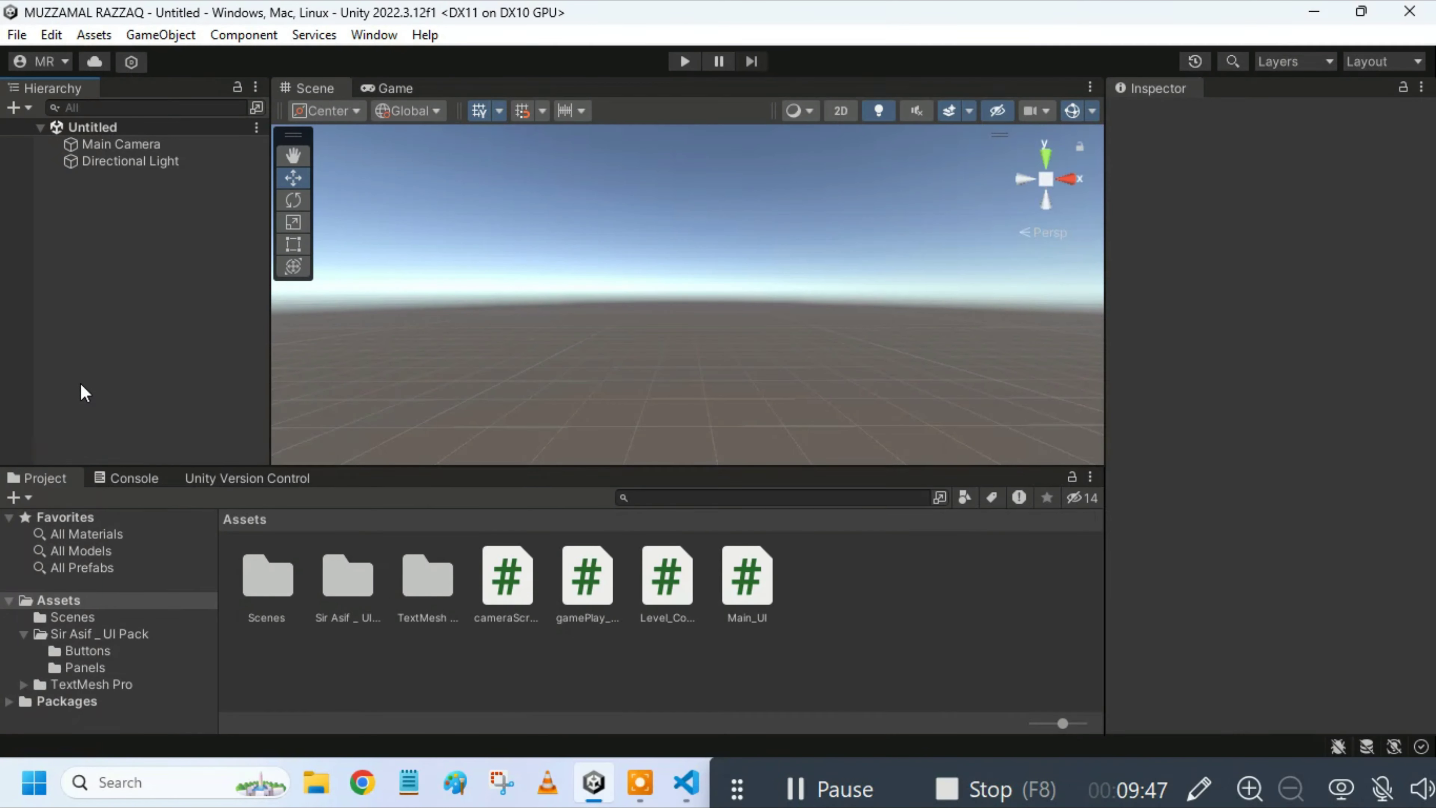
right_click(263, 128)
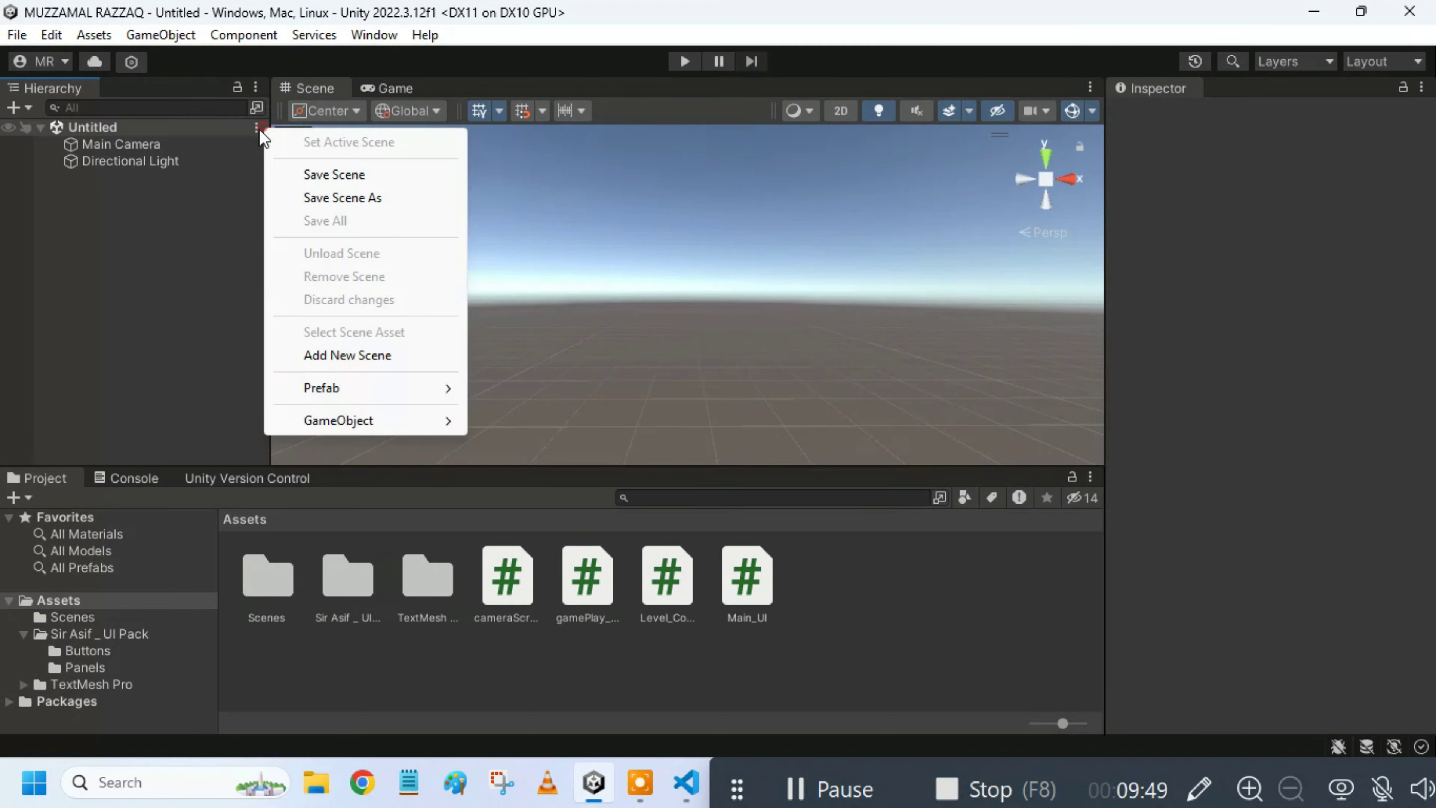
left_click(303, 198)
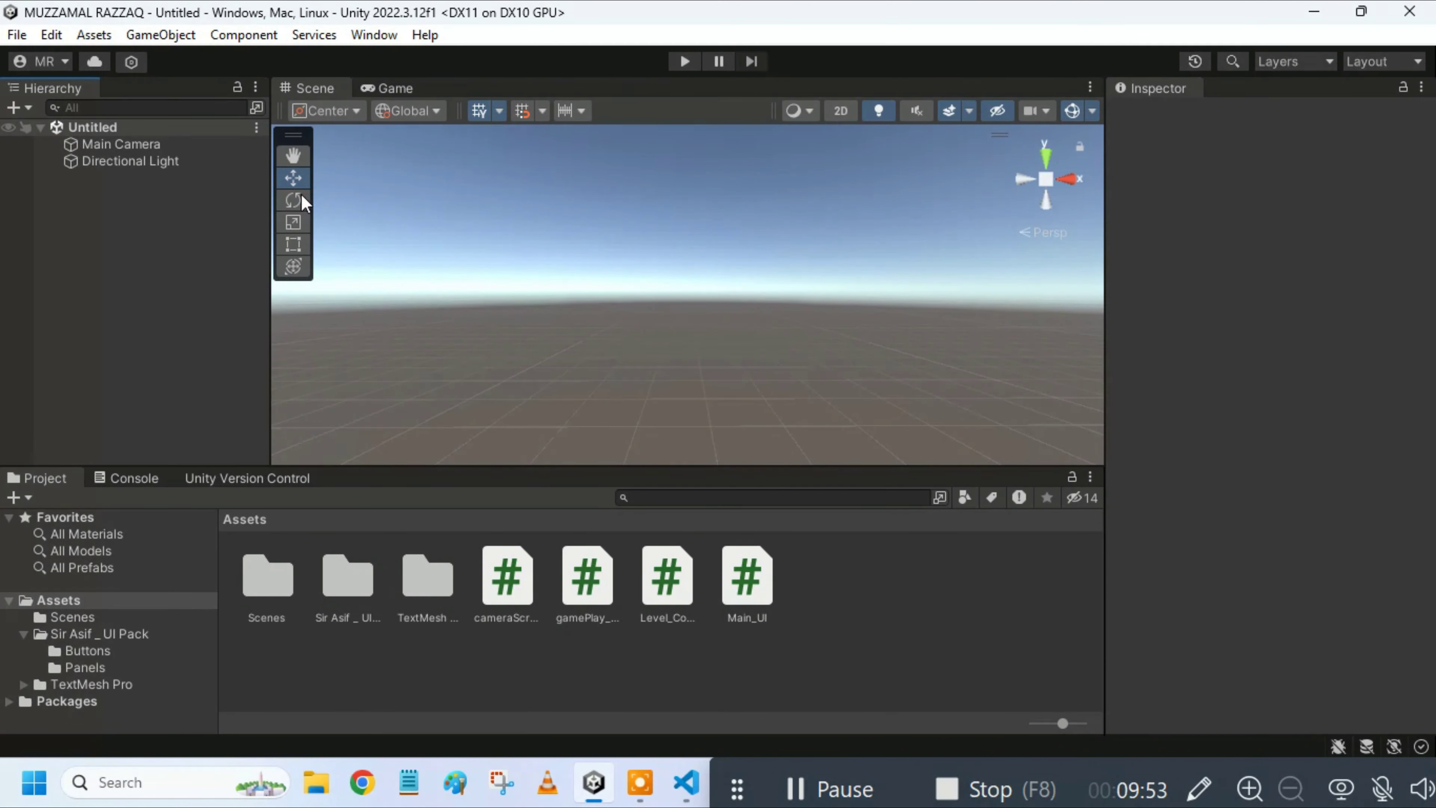
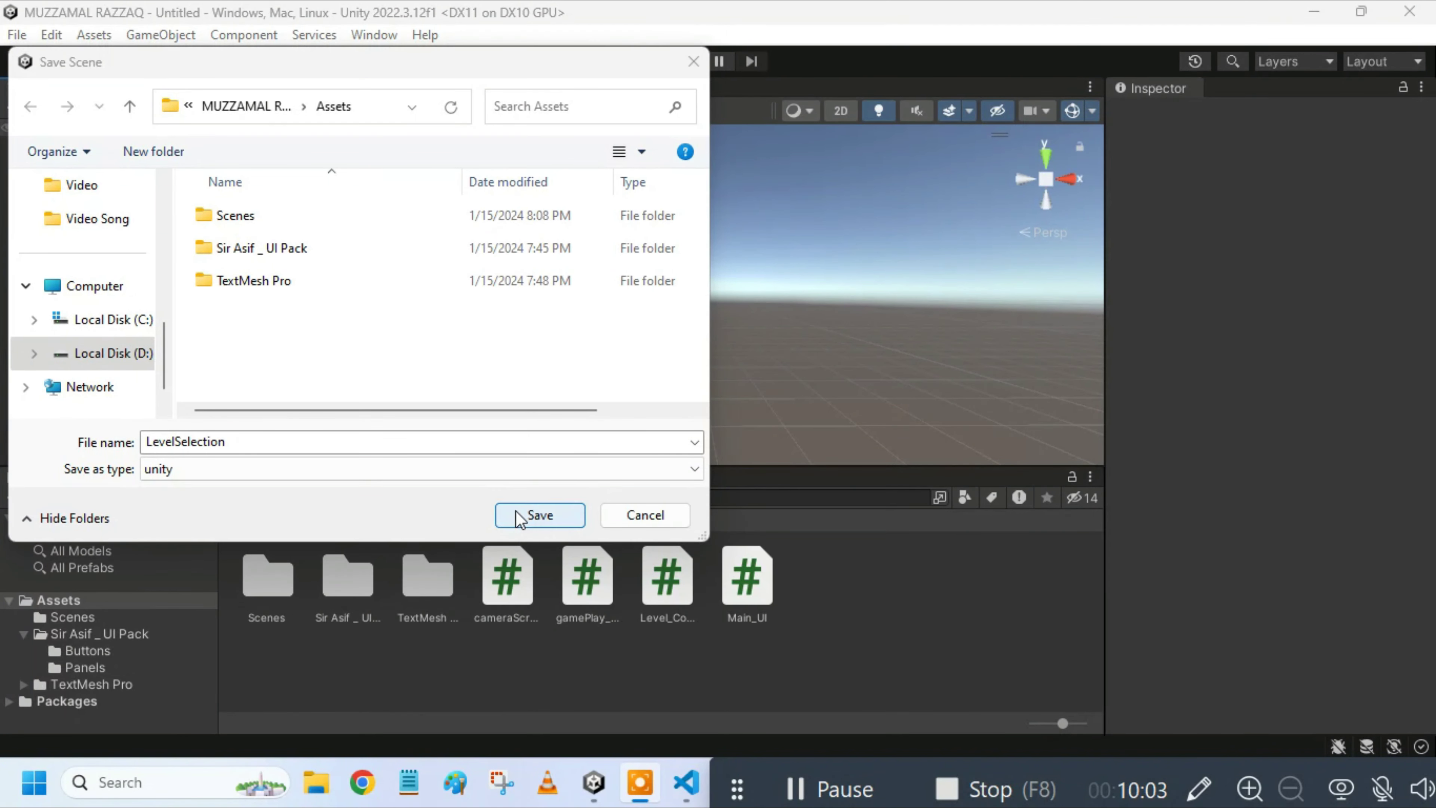
Step: Save the new scene into the Assets folder under the file name LevelSelection
left_click(519, 515)
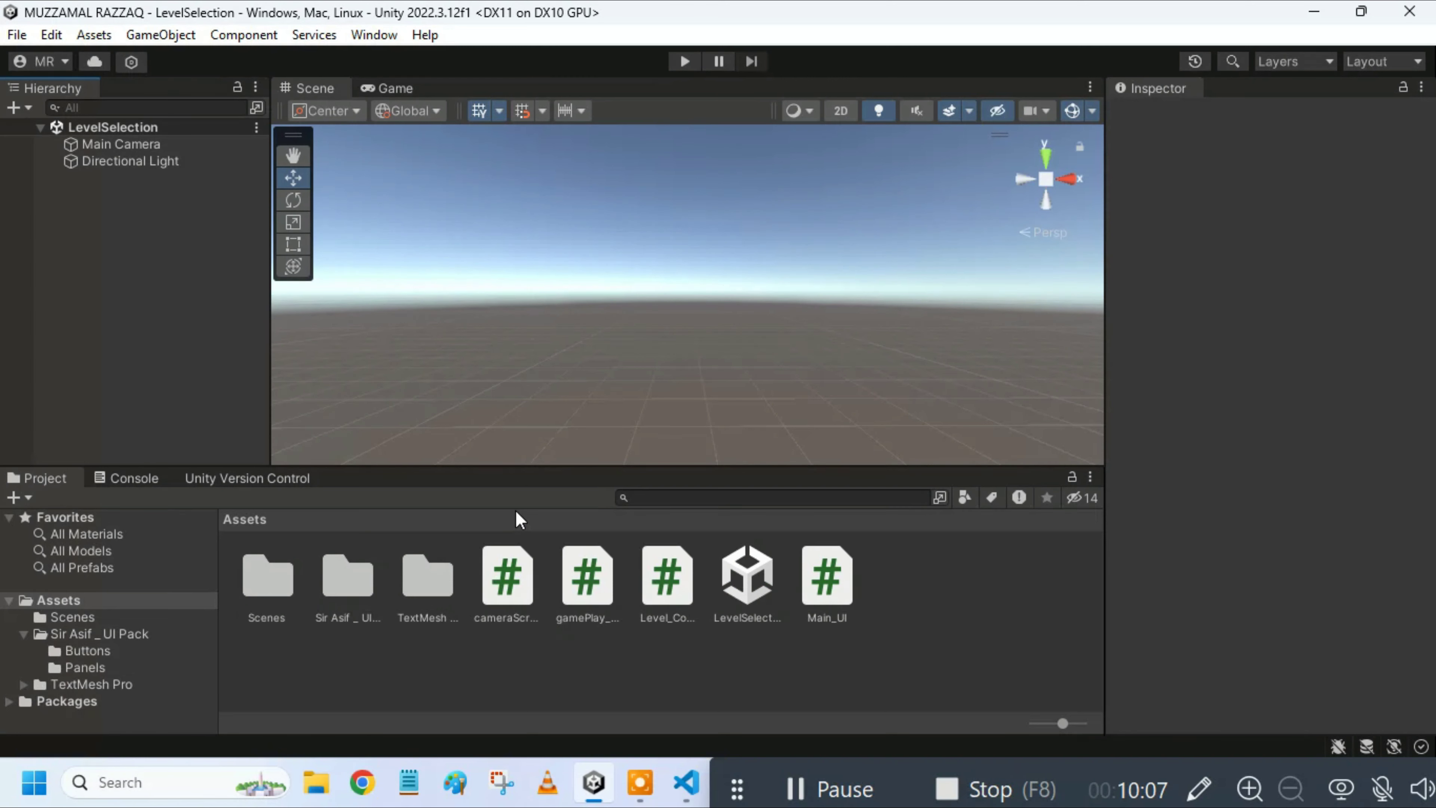
Step: Add a UI Canvas with its EventSystem to LevelSelection, leaving the canvas named Canvas
right_click(141, 384)
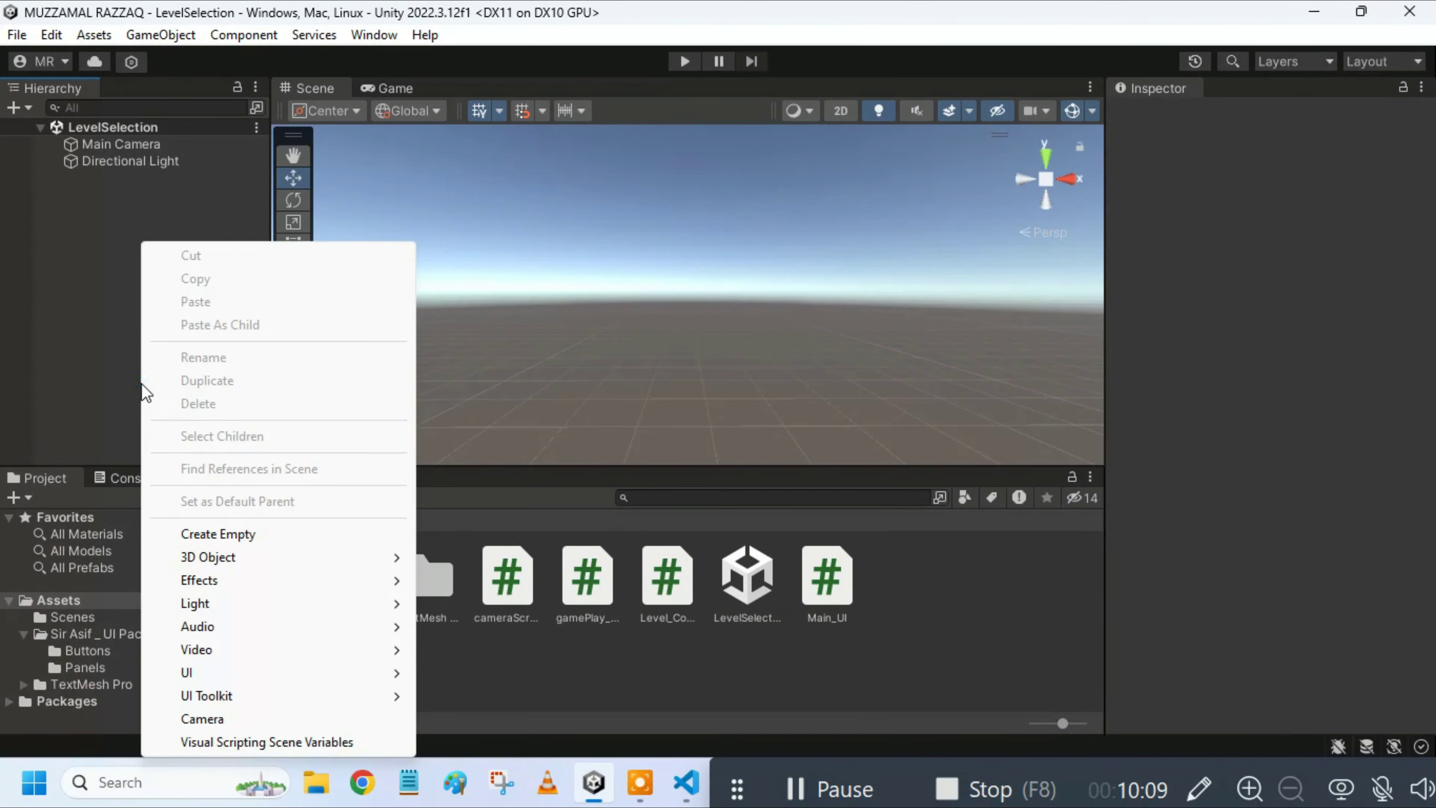
mouse_move(282, 673)
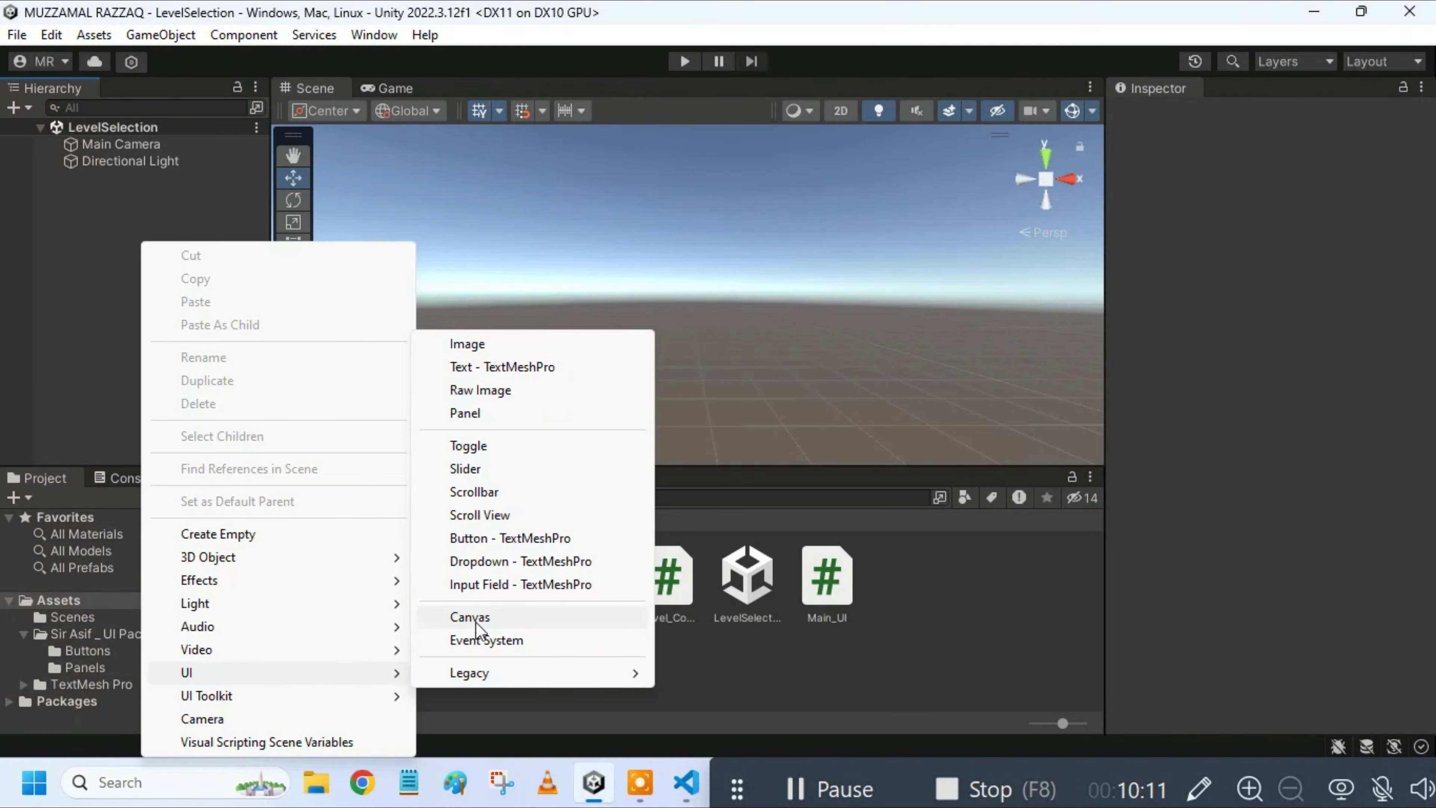
left_click(475, 619)
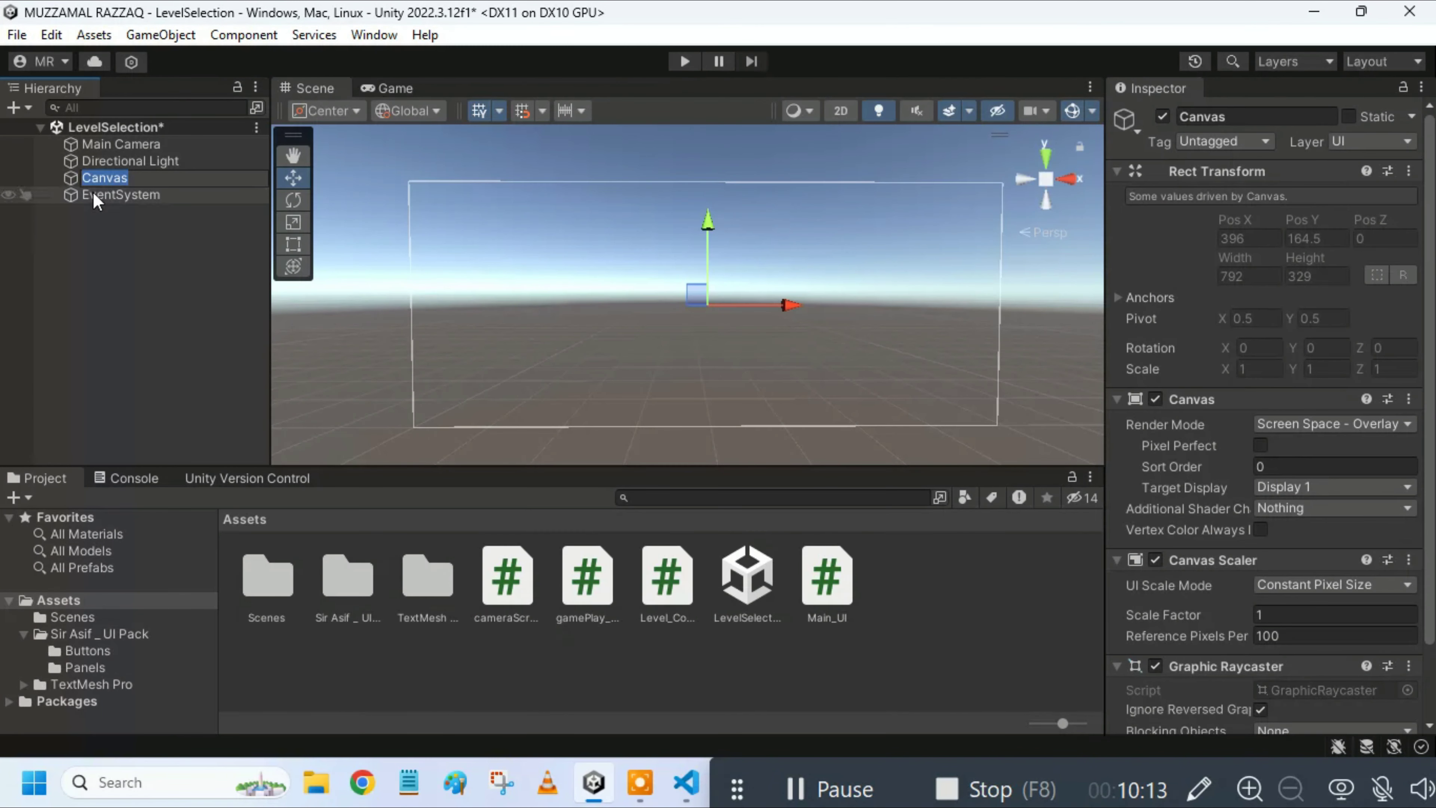
left_click(85, 180)
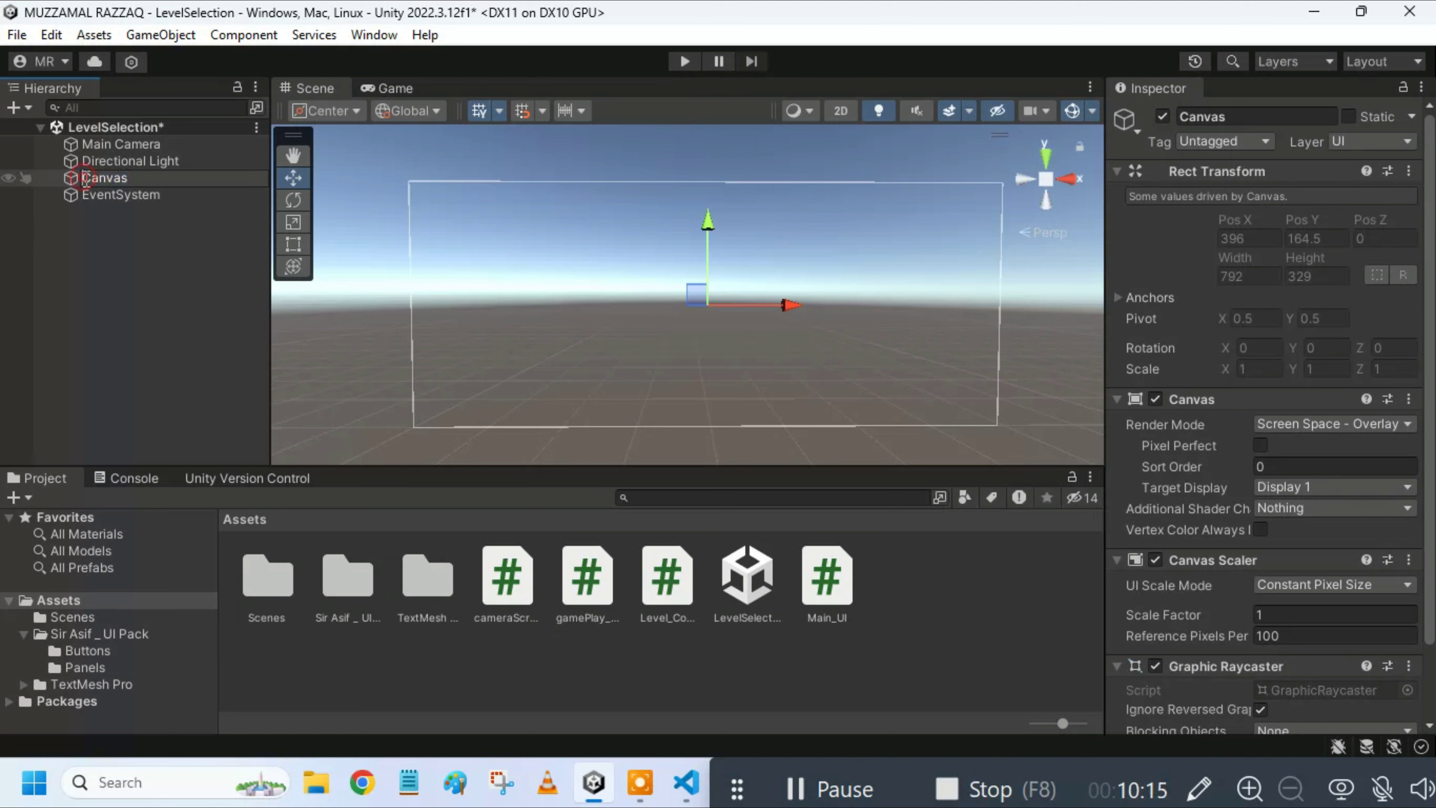
type("Level")
key("BackSpace")
key("BackSpace")
key("BackSpace")
left_click(105, 273)
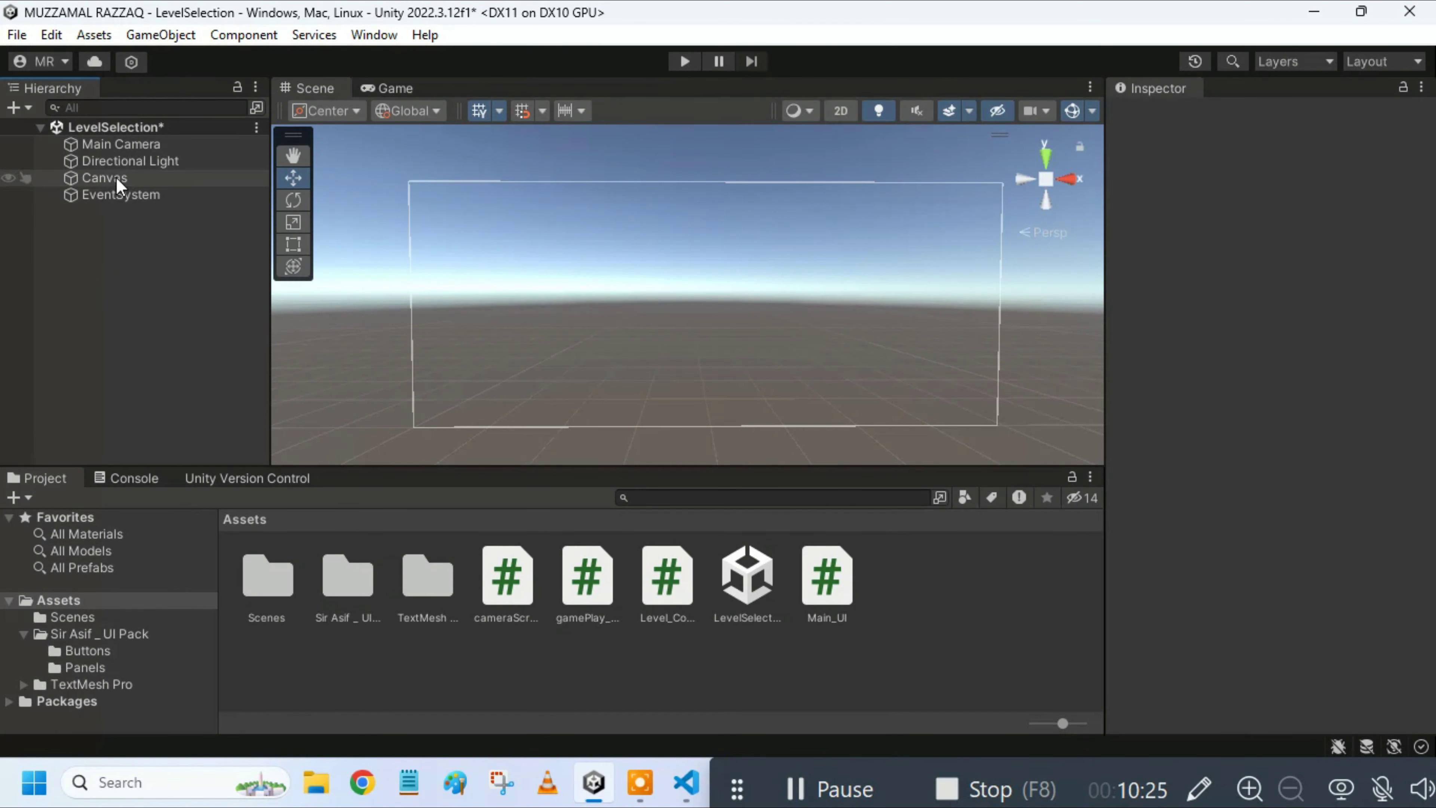
Step: Create a UI Panel under Canvas and rename it LevelPanel
right_click(115, 178)
mouse_move(243, 548)
left_click(482, 289)
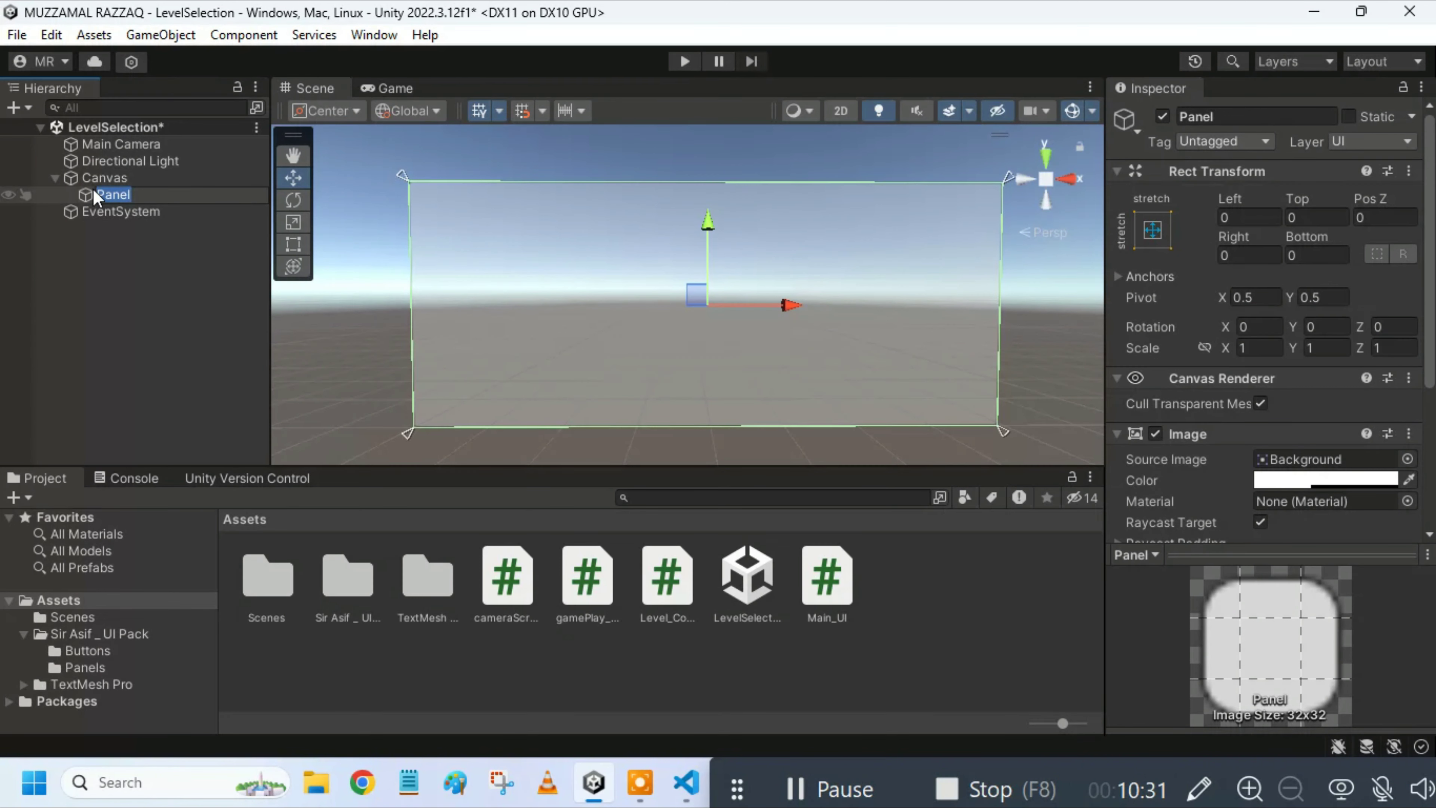
left_click(95, 196)
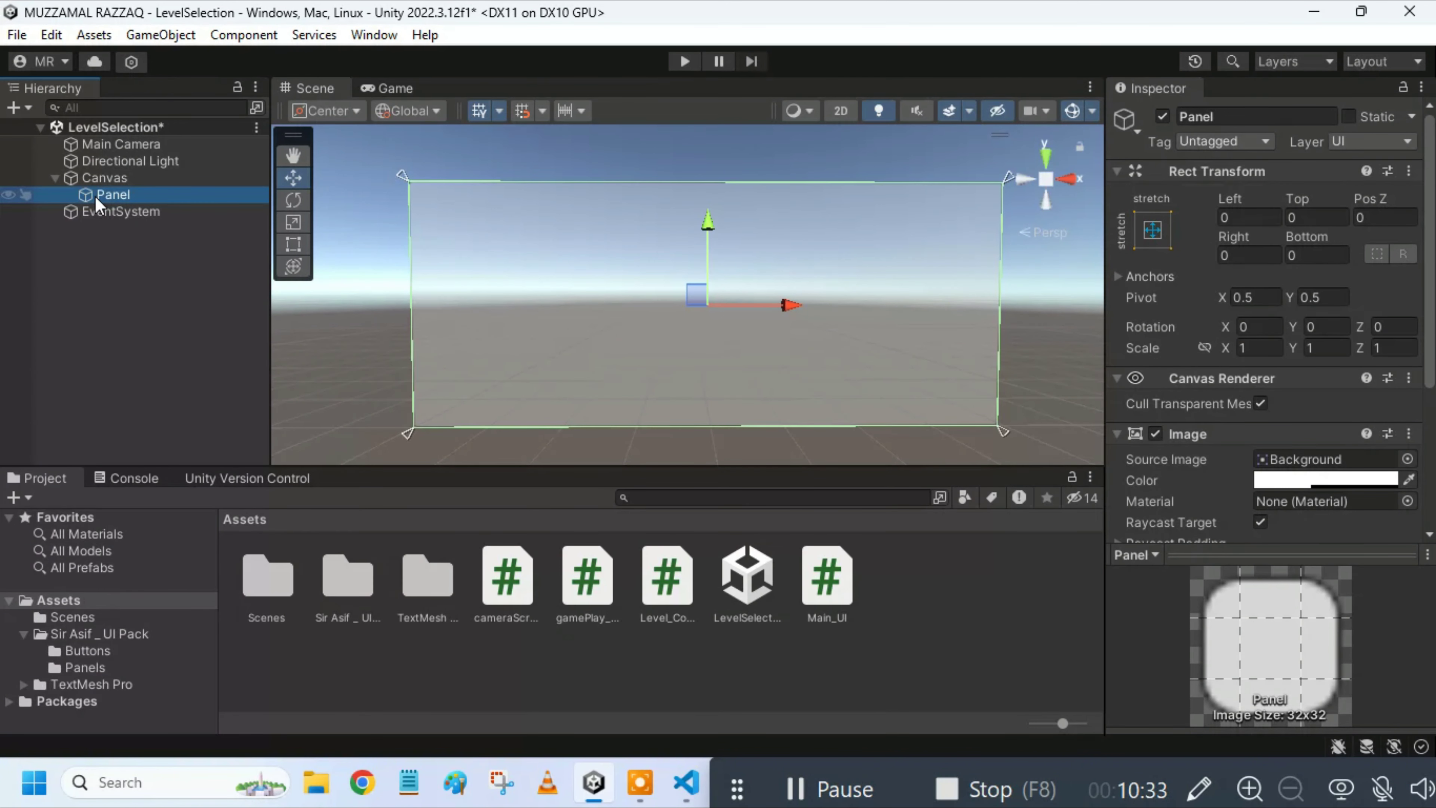
left_click(95, 196)
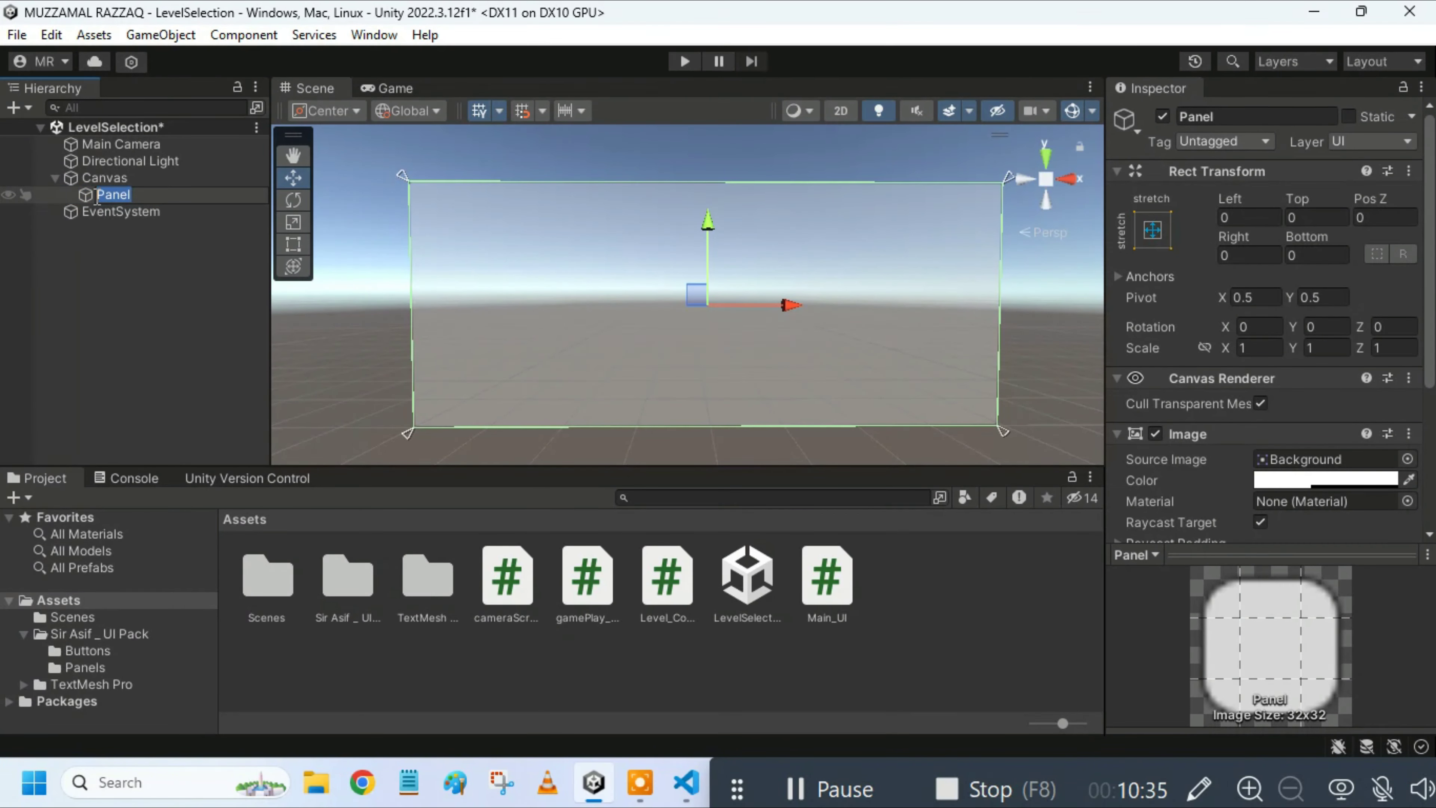
key("Right")
type("Level")
key("Return")
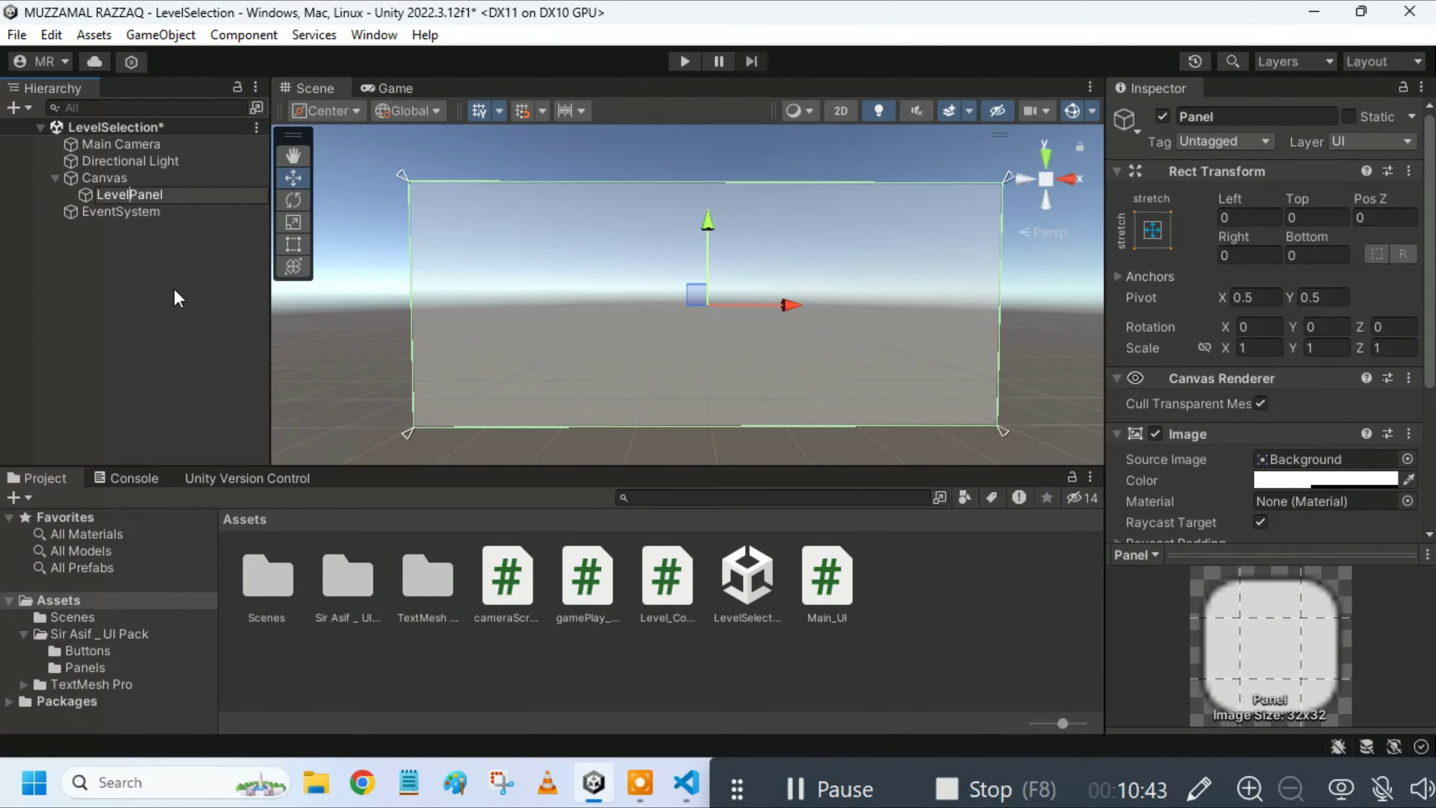
left_click(202, 336)
Step: Open the Sir Asif _ UI Pack > Panels folder of background images
double_click(344, 596)
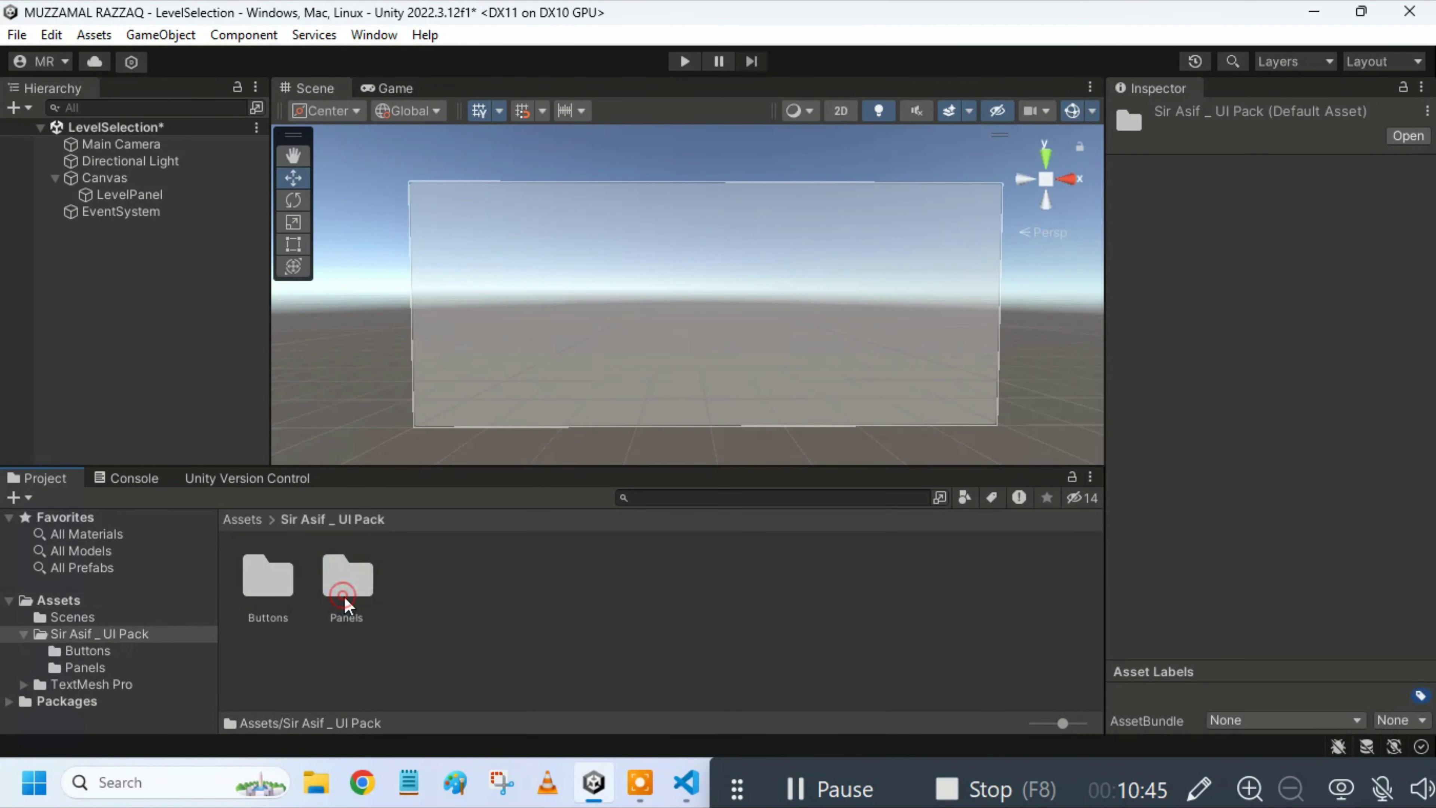
double_click(345, 596)
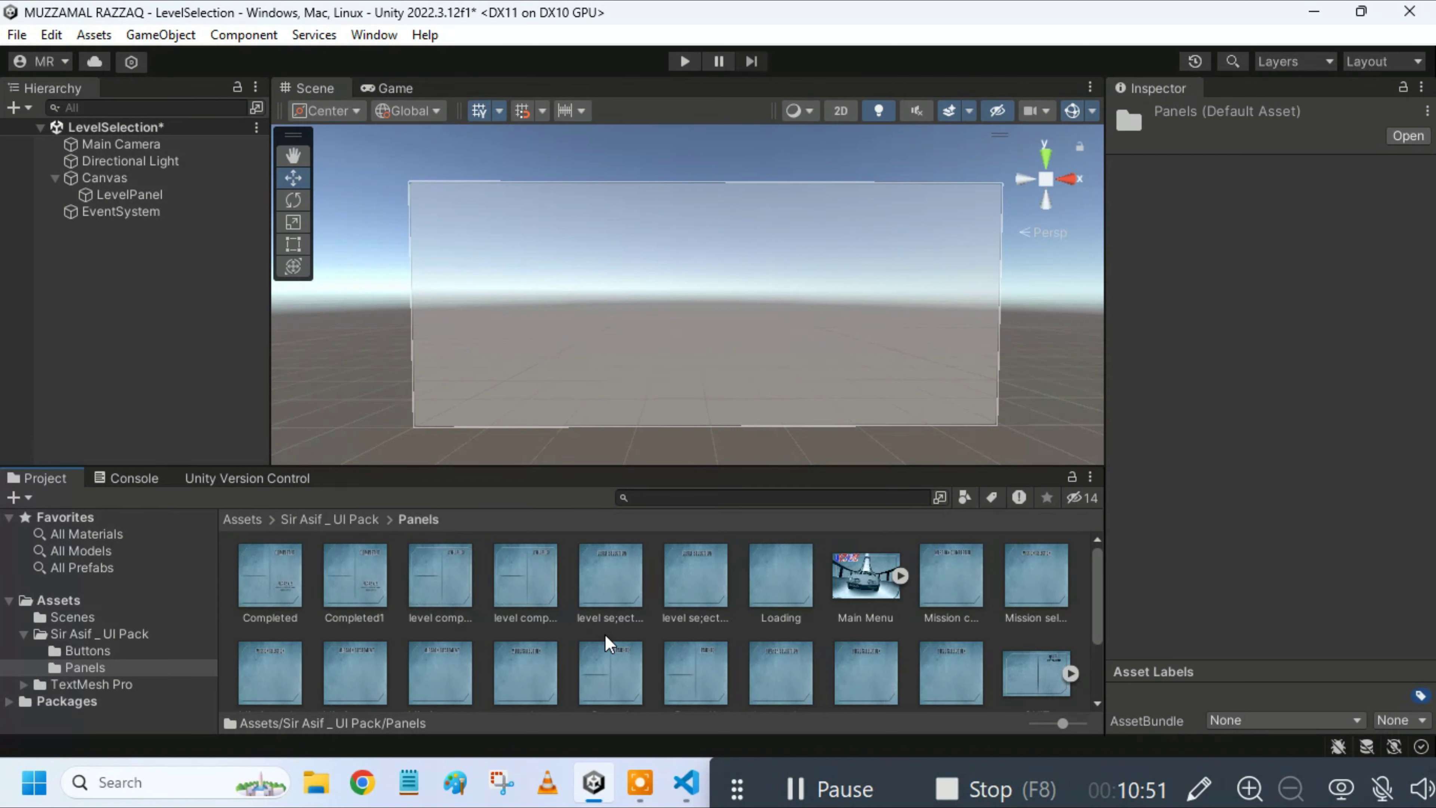
scroll(606, 636, "down", 2)
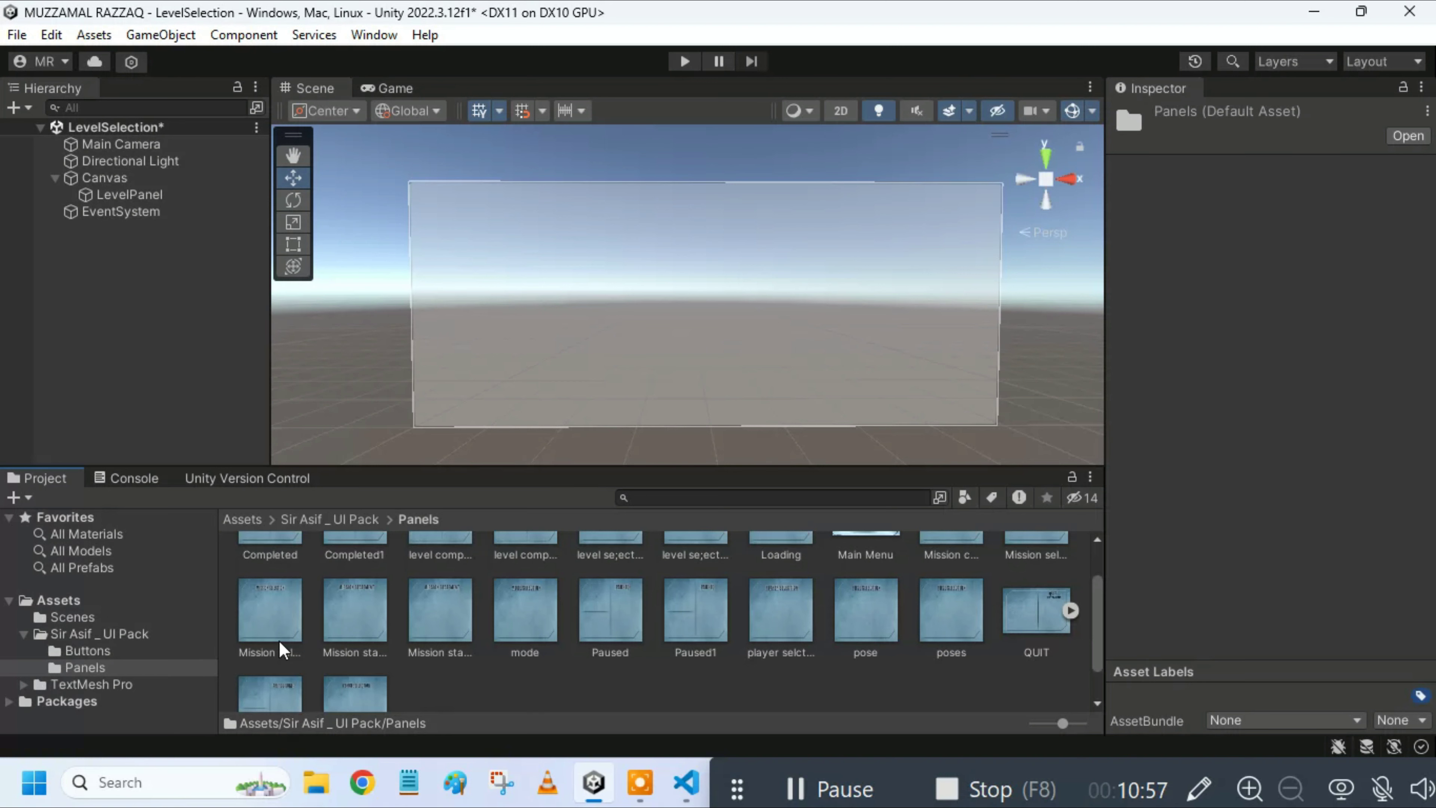
left_click(820, 788)
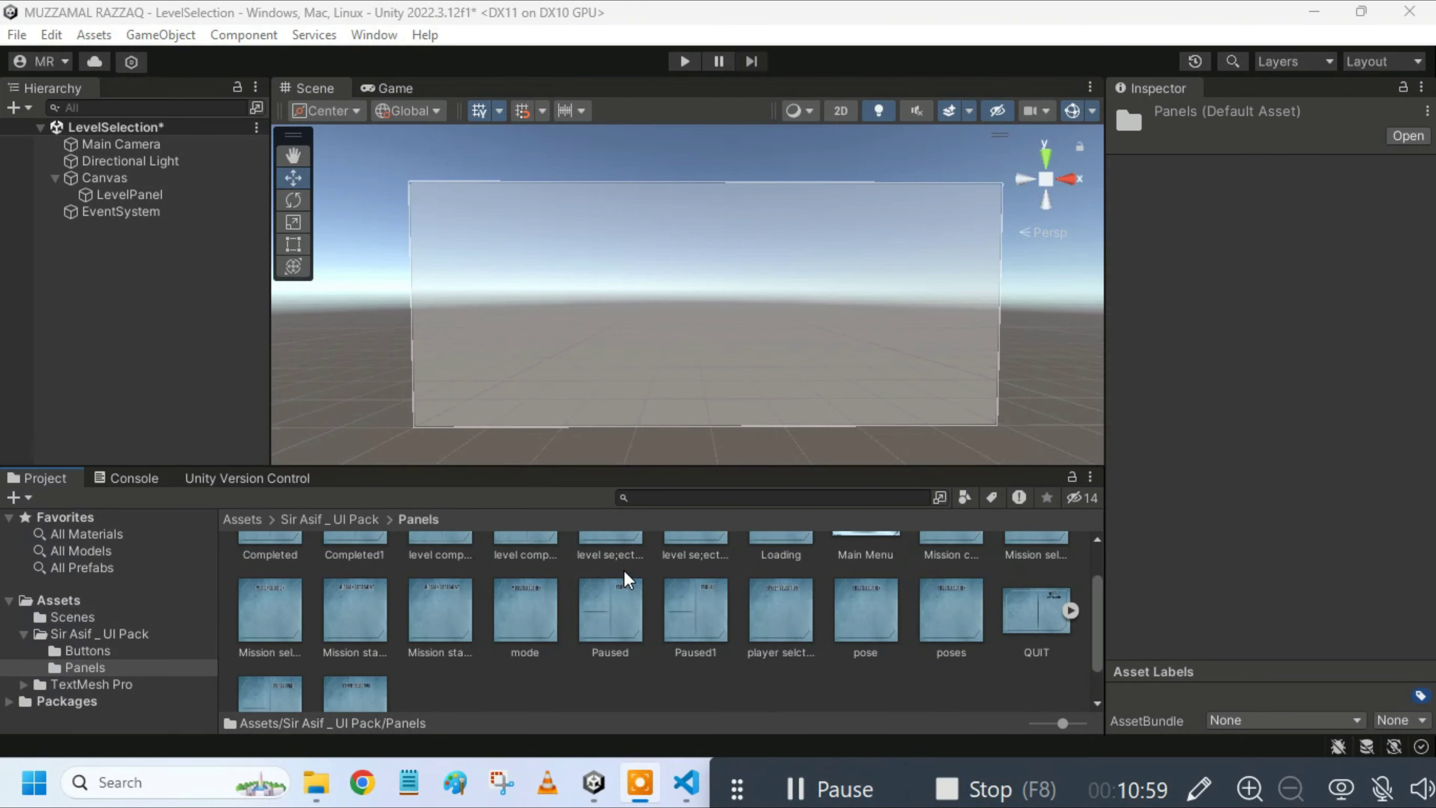
scroll(613, 550, "up", 2)
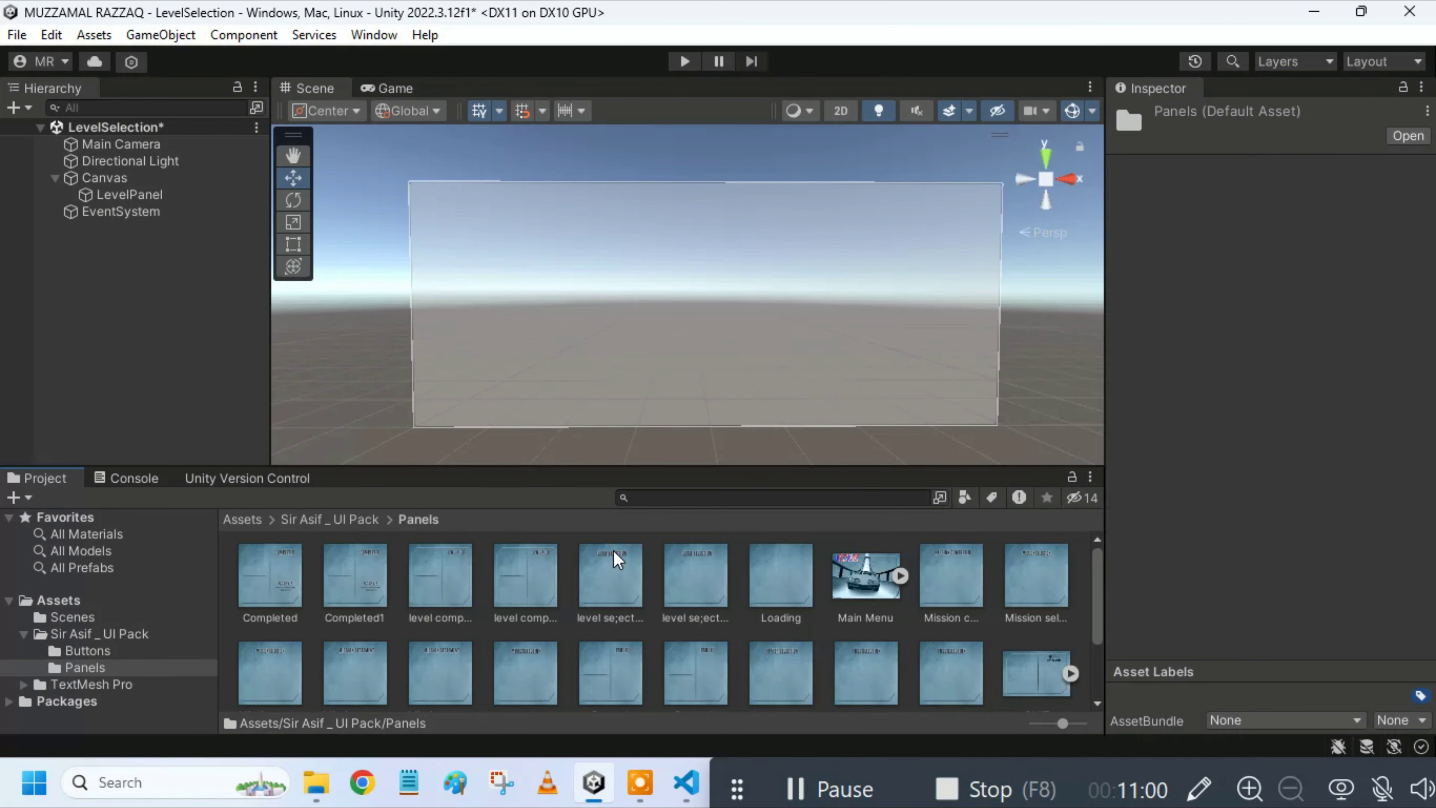
Step: Set the level se;ection image's Texture Type to Sprite (2D and UI) and apply
left_click(618, 588)
left_click(1292, 180)
left_click(1320, 278)
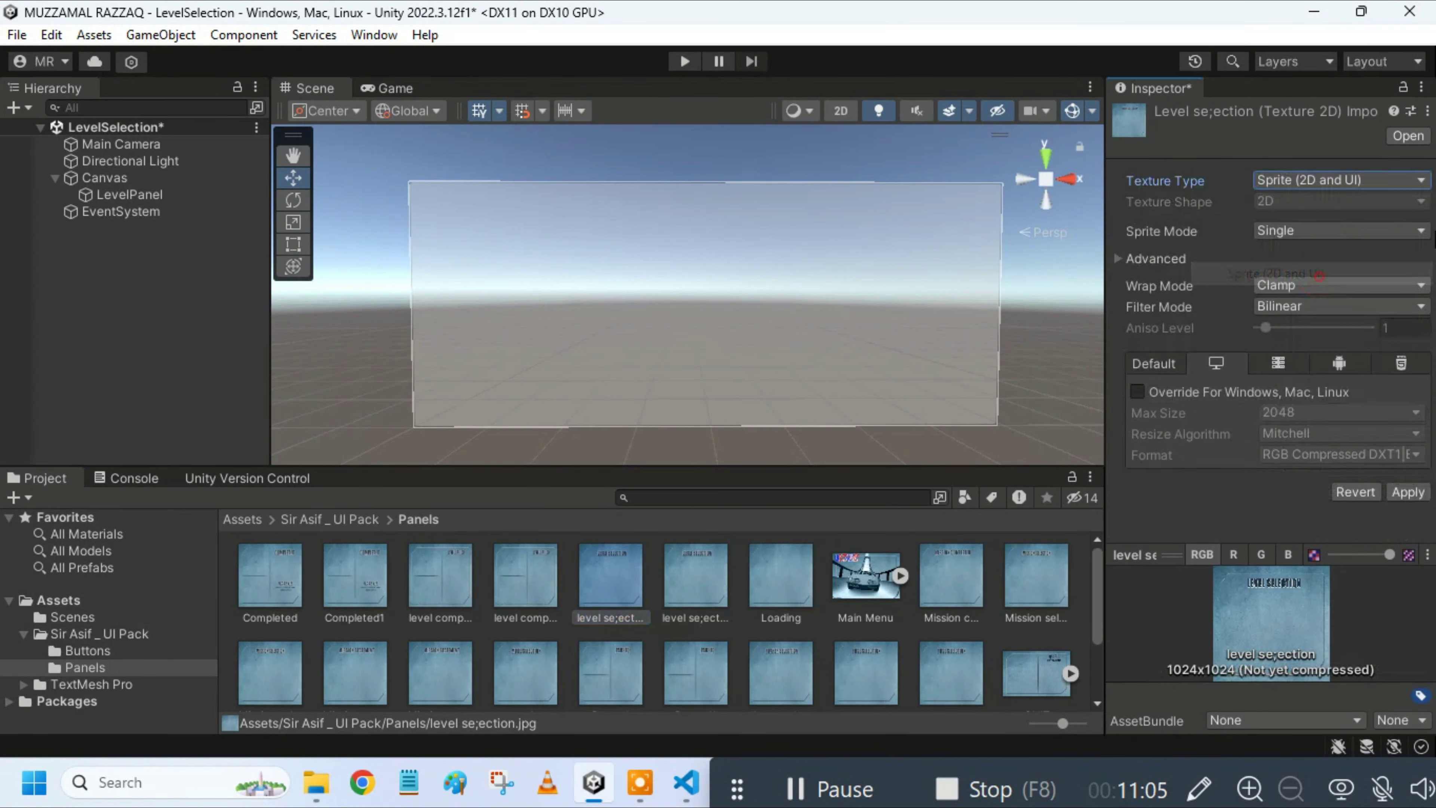
scroll(1368, 396, "down", 3)
left_click(1394, 523)
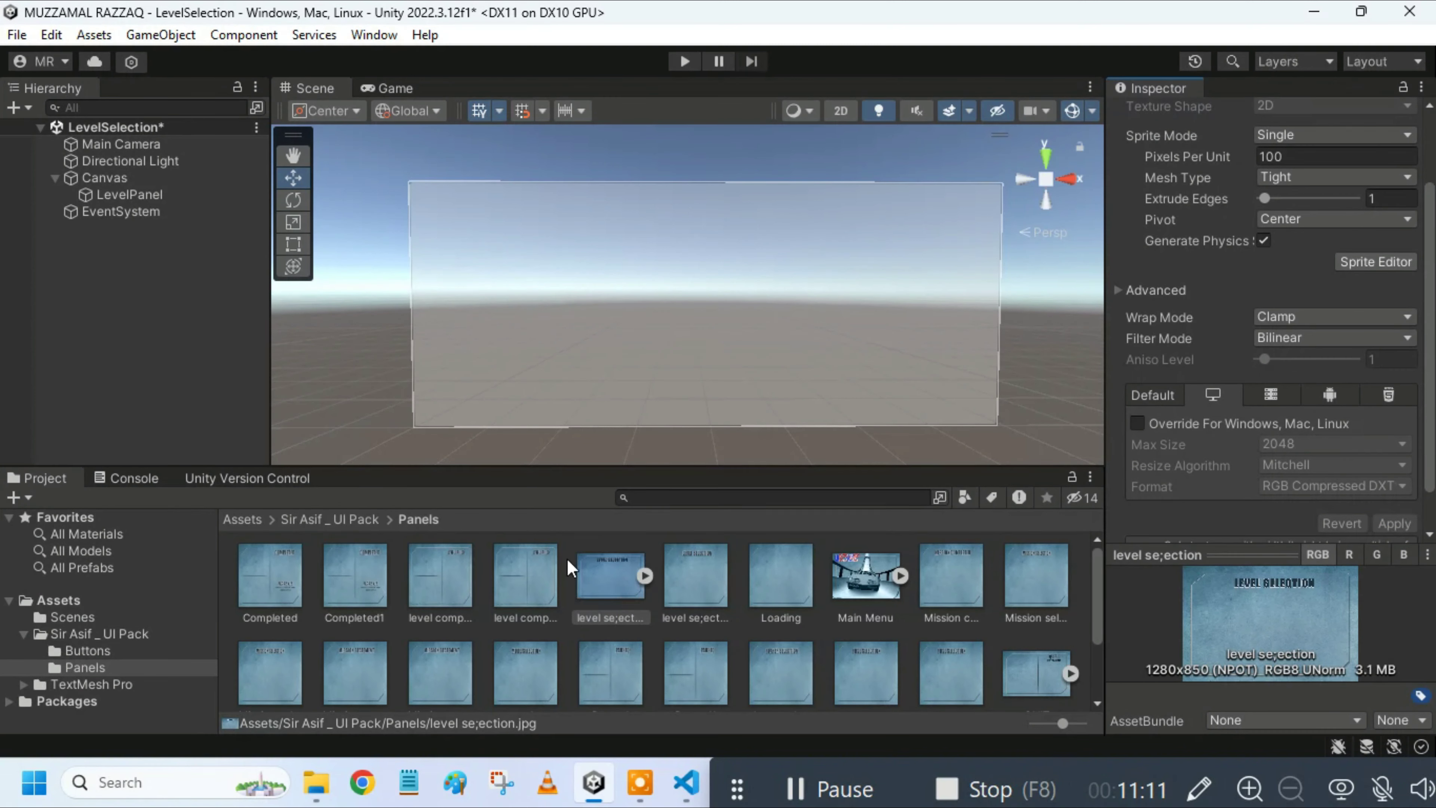
Step: Give LevelPanel the level se;ection sprite as Source Image, tinted white with alpha 255
left_click(167, 194)
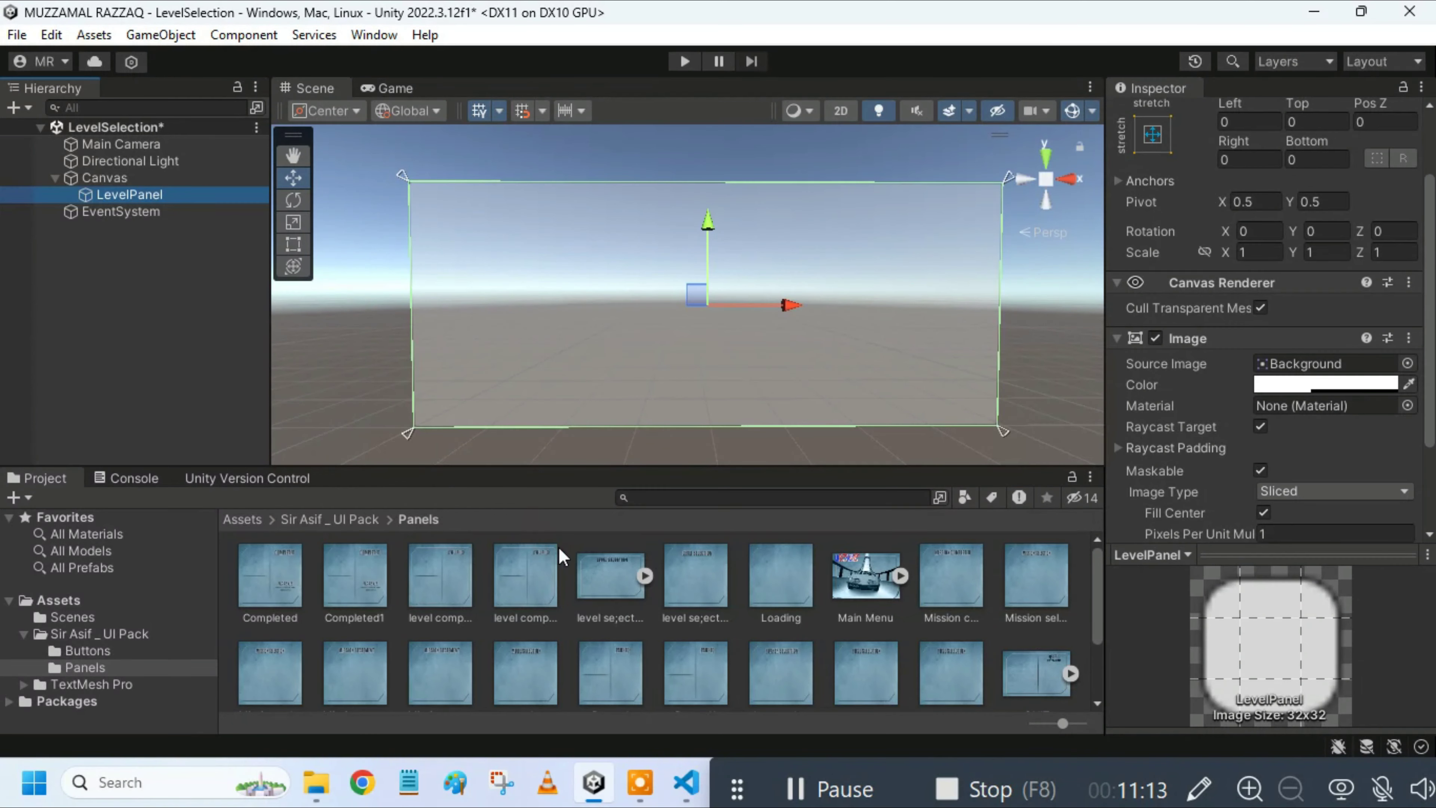
left_click_drag(589, 582, 1292, 364)
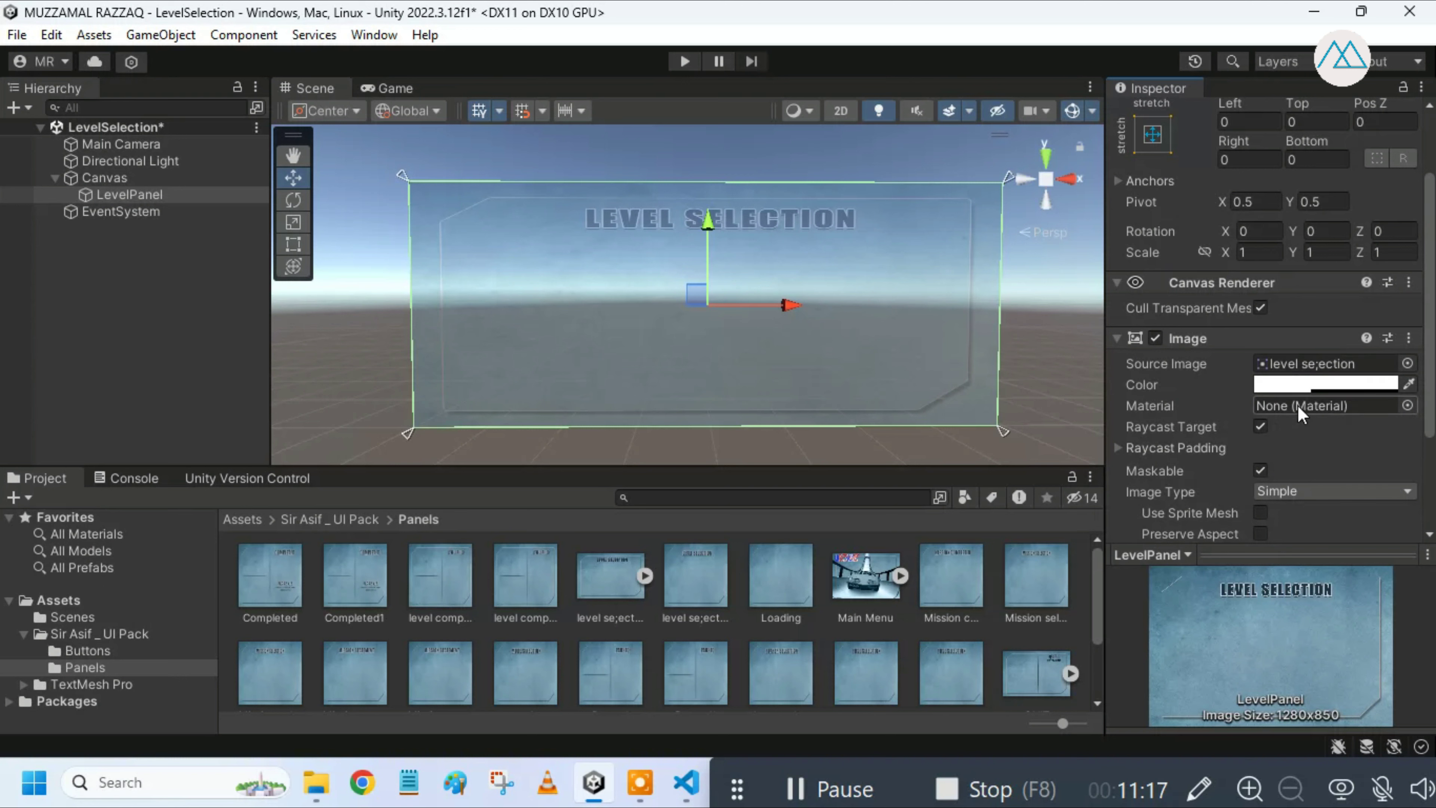
left_click(1292, 384)
left_click(1292, 386)
left_click_drag(1294, 393, 1243, 357)
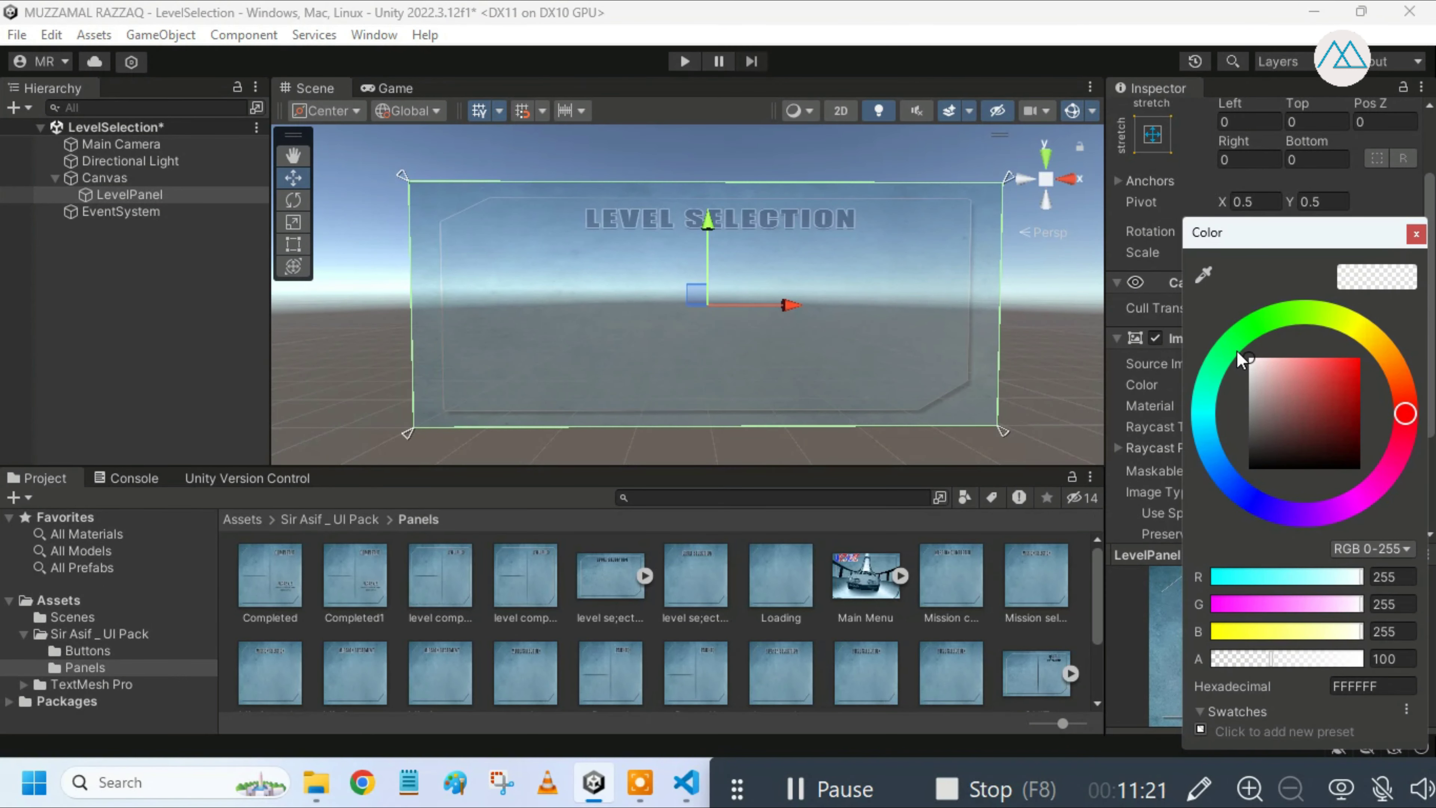
left_click_drag(1267, 658, 1344, 657)
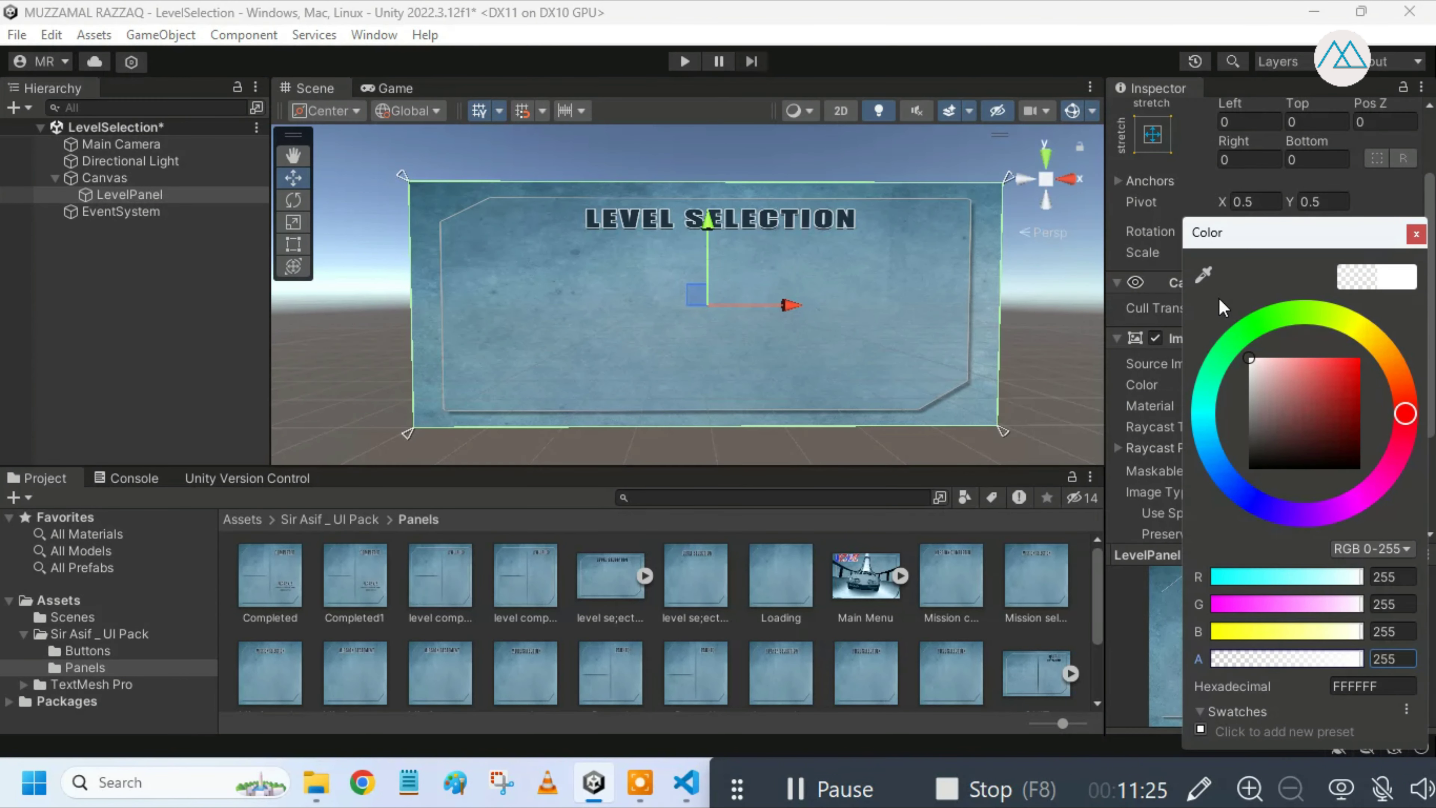
left_click(1414, 238)
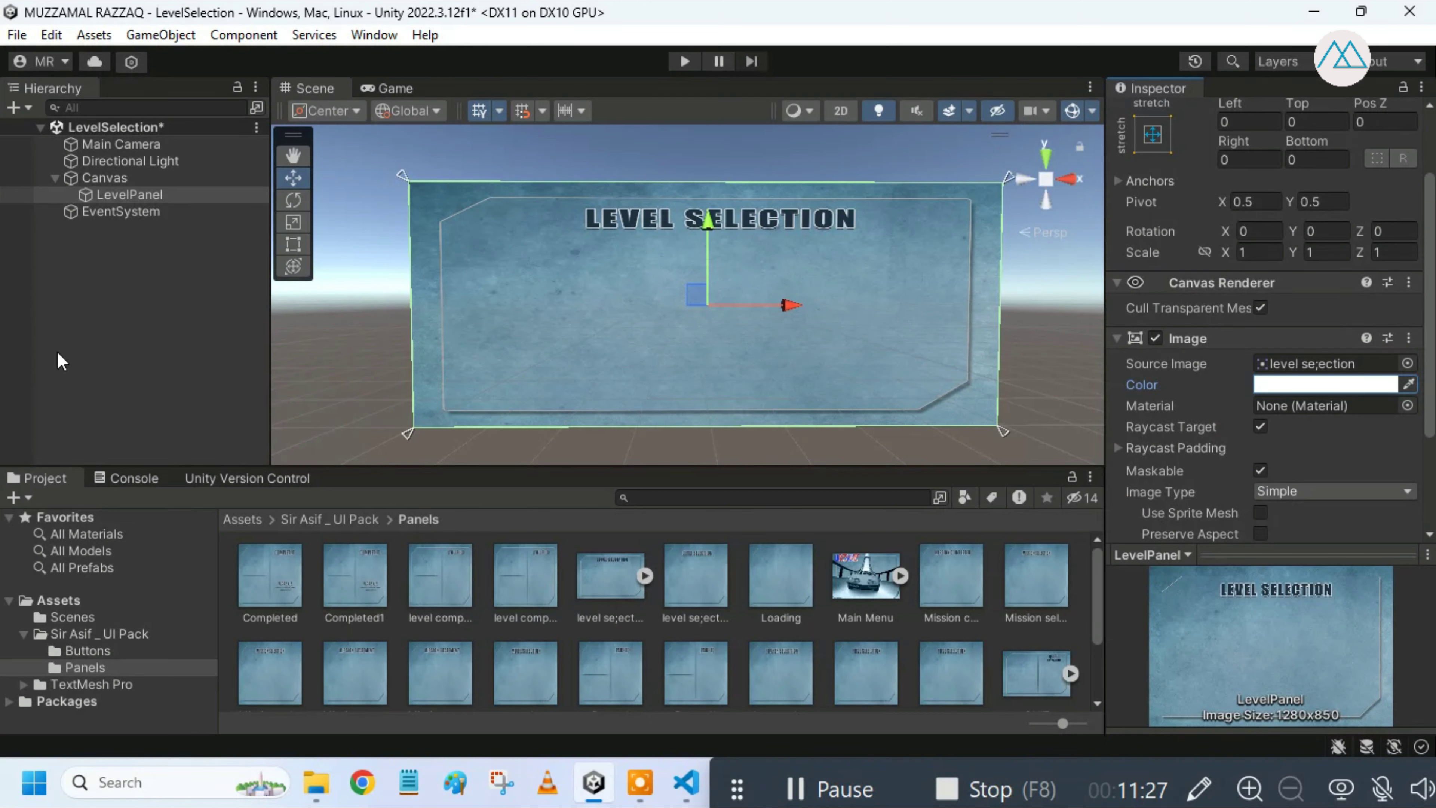
left_click(128, 353)
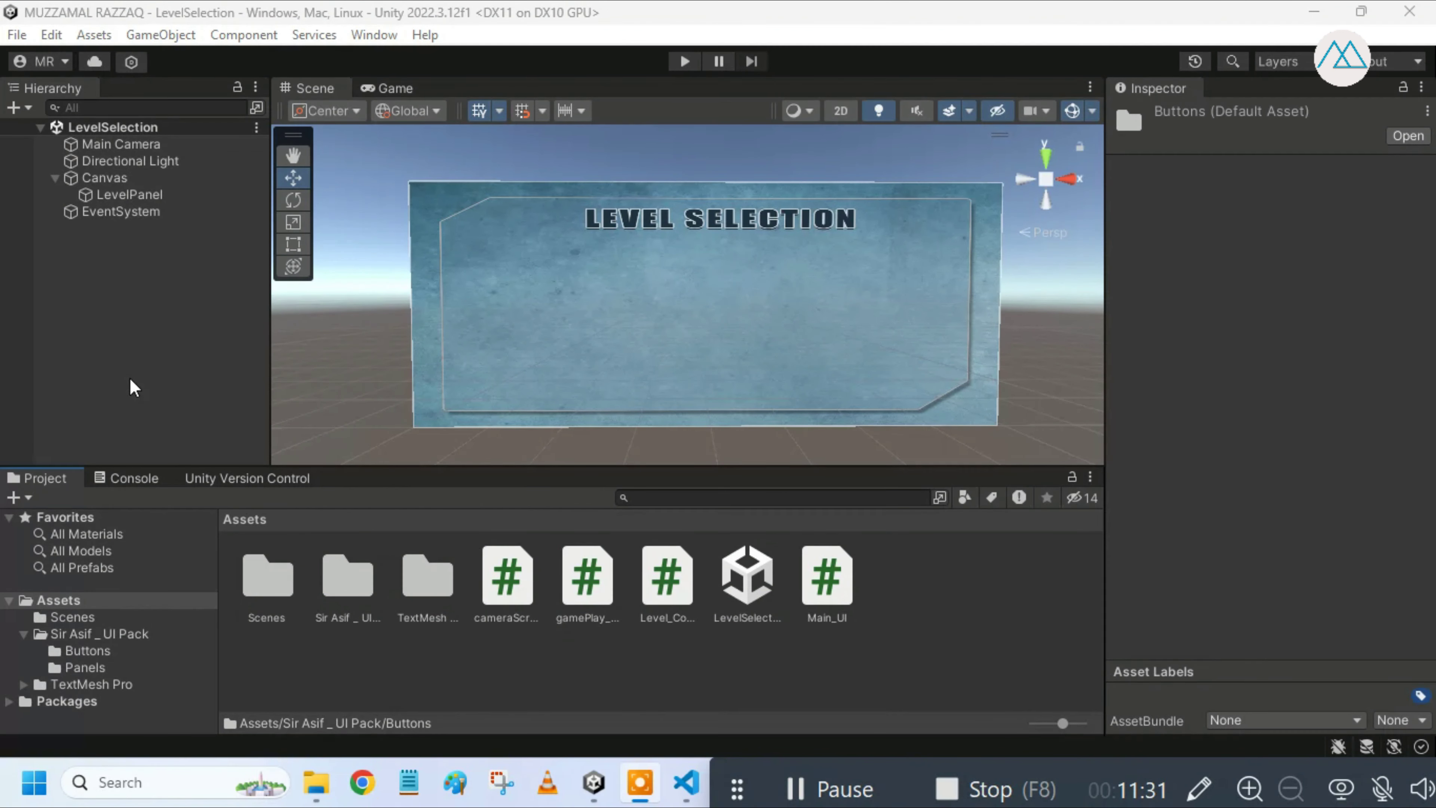
Step: Add a Button - TextMeshPro inside LevelPanel and name it Level1
left_click(114, 198)
right_click(114, 198)
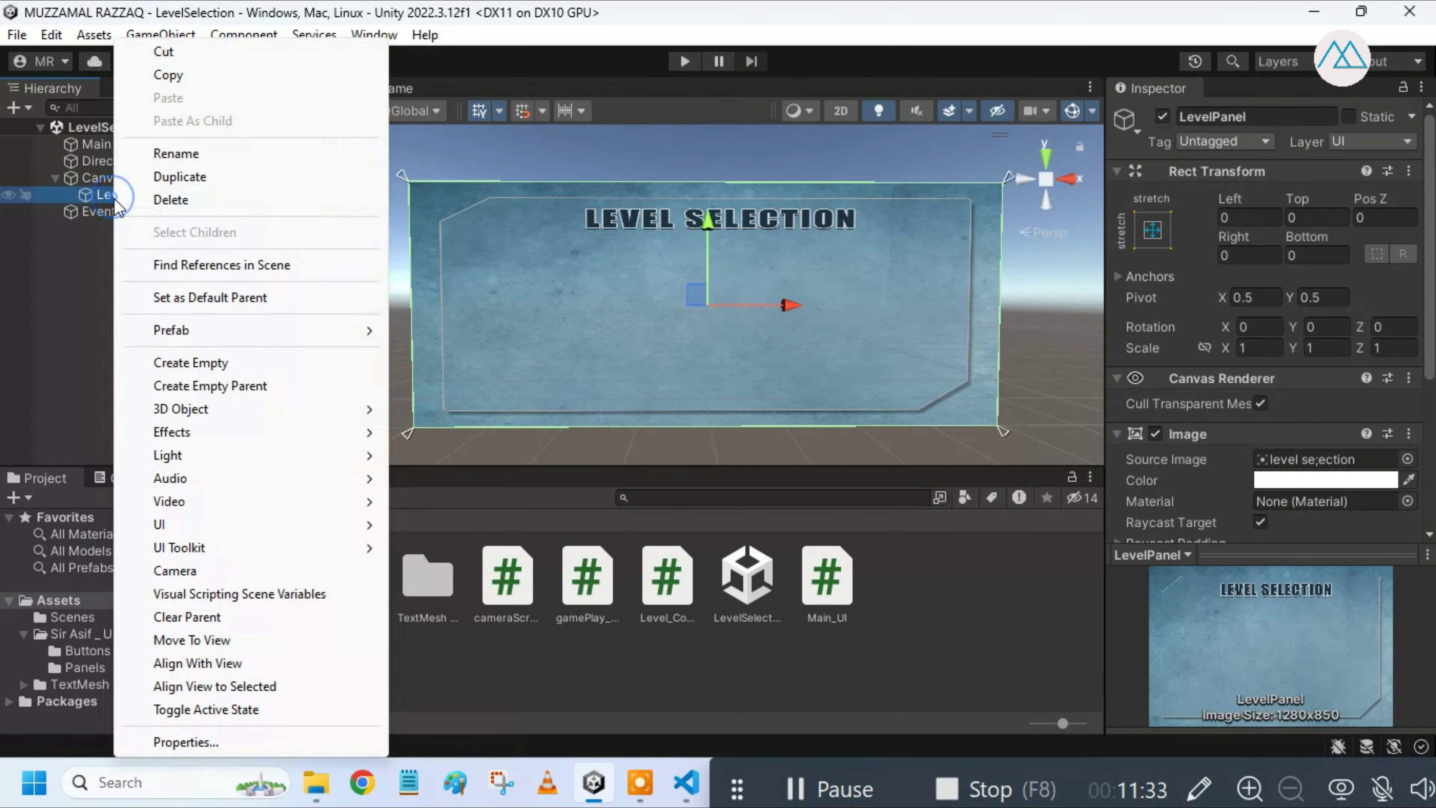
mouse_move(280, 523)
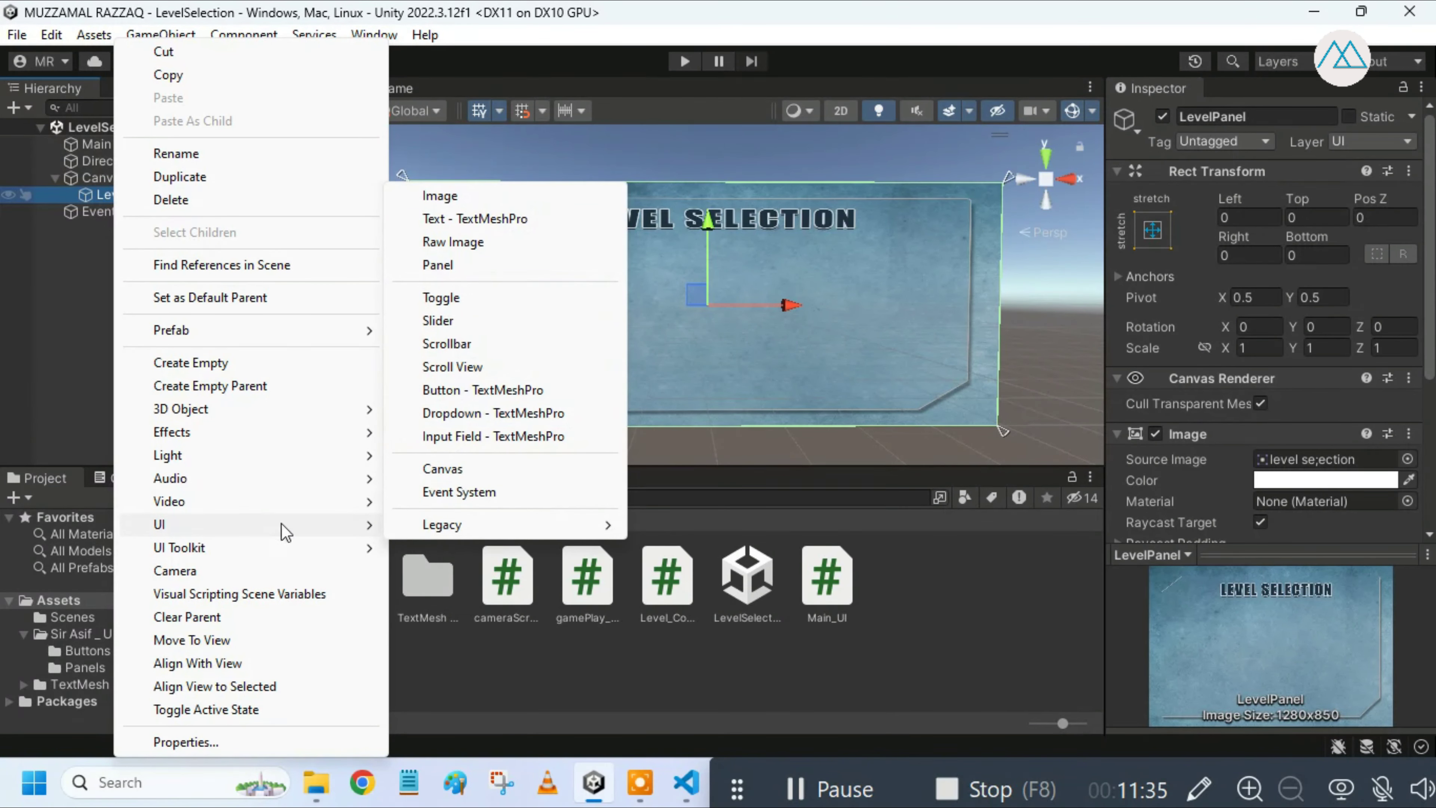
left_click(464, 391)
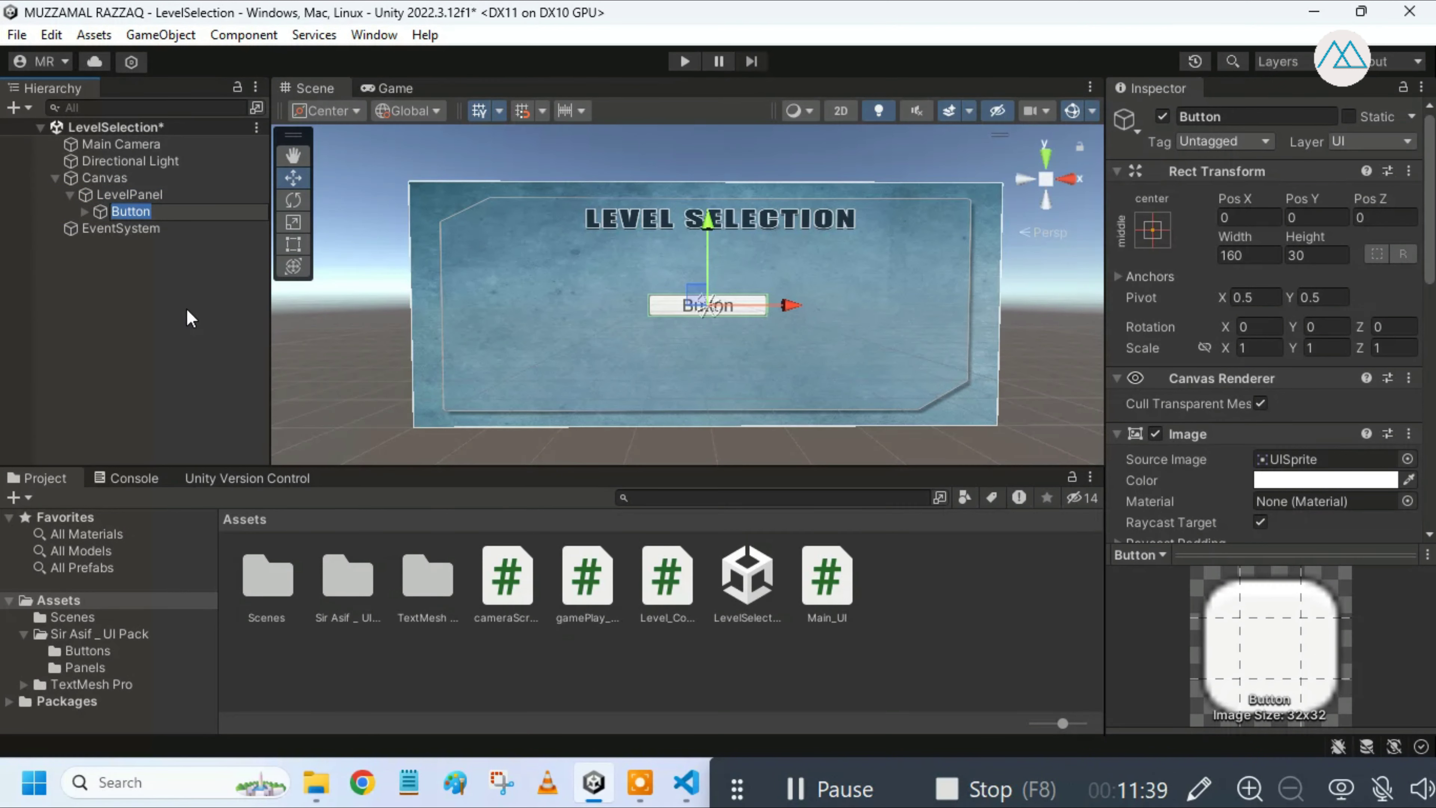
type("Lev")
type("el1")
key("Return")
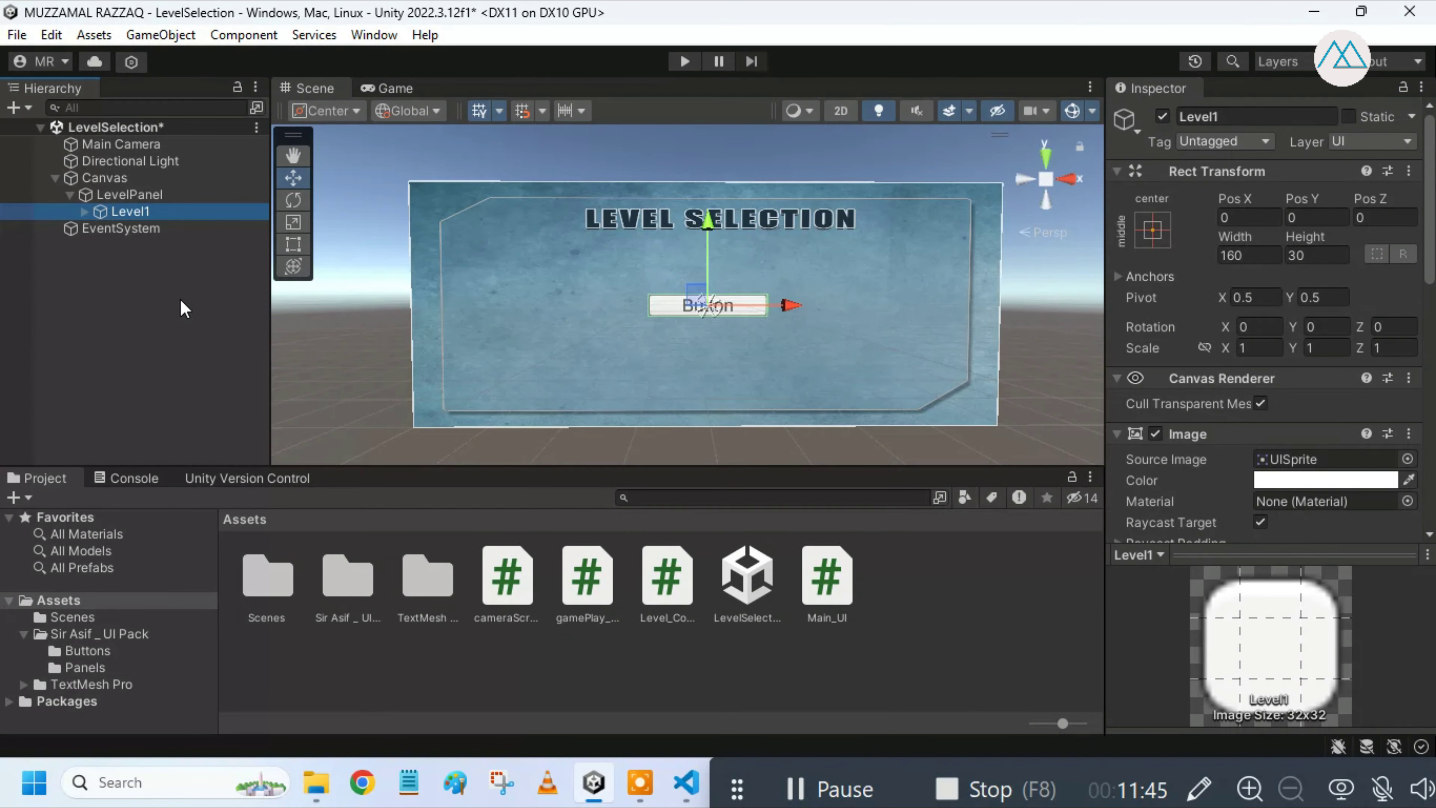
Step: Delete the Text (TMP) label under the Level1 button
left_click(85, 211)
right_click(129, 233)
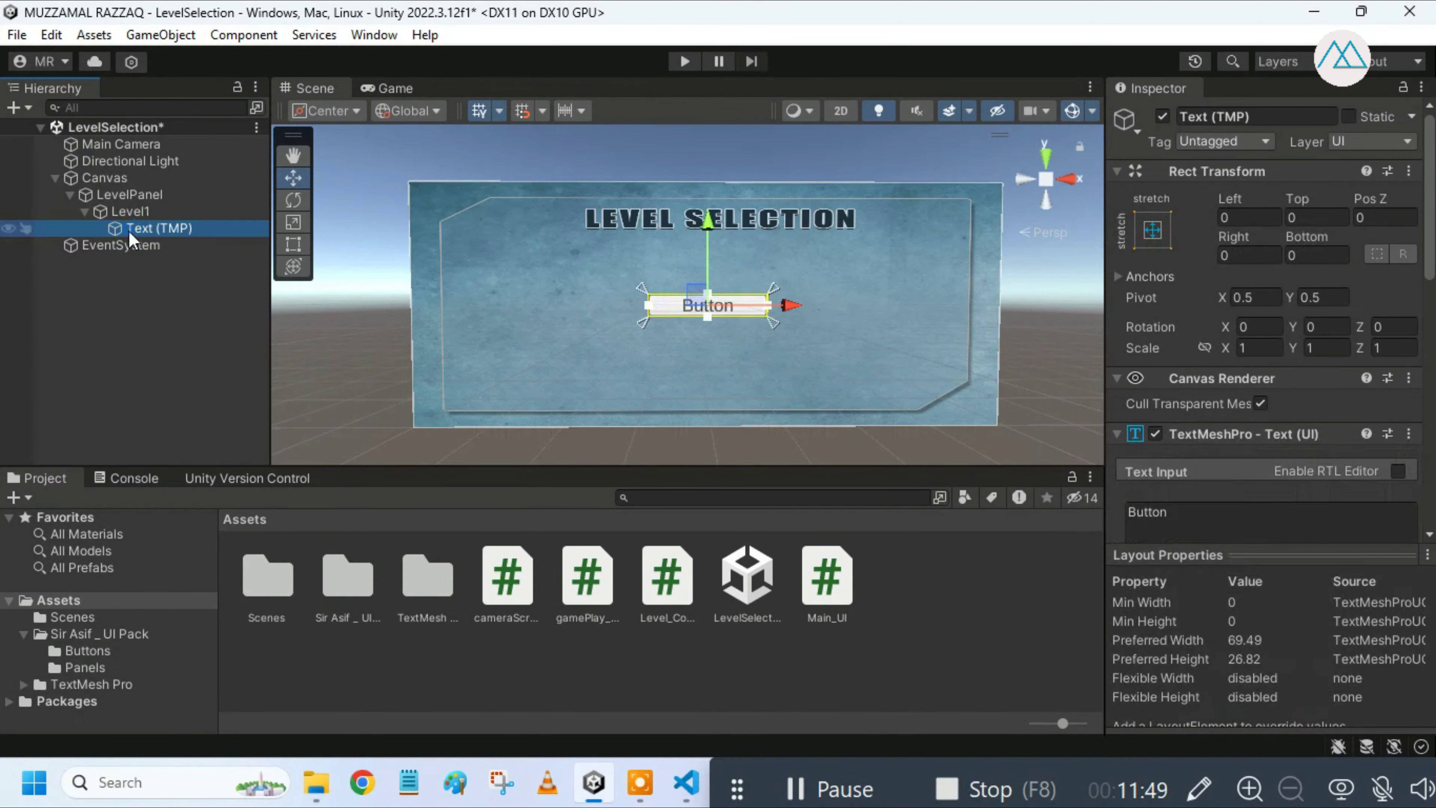
left_click(187, 200)
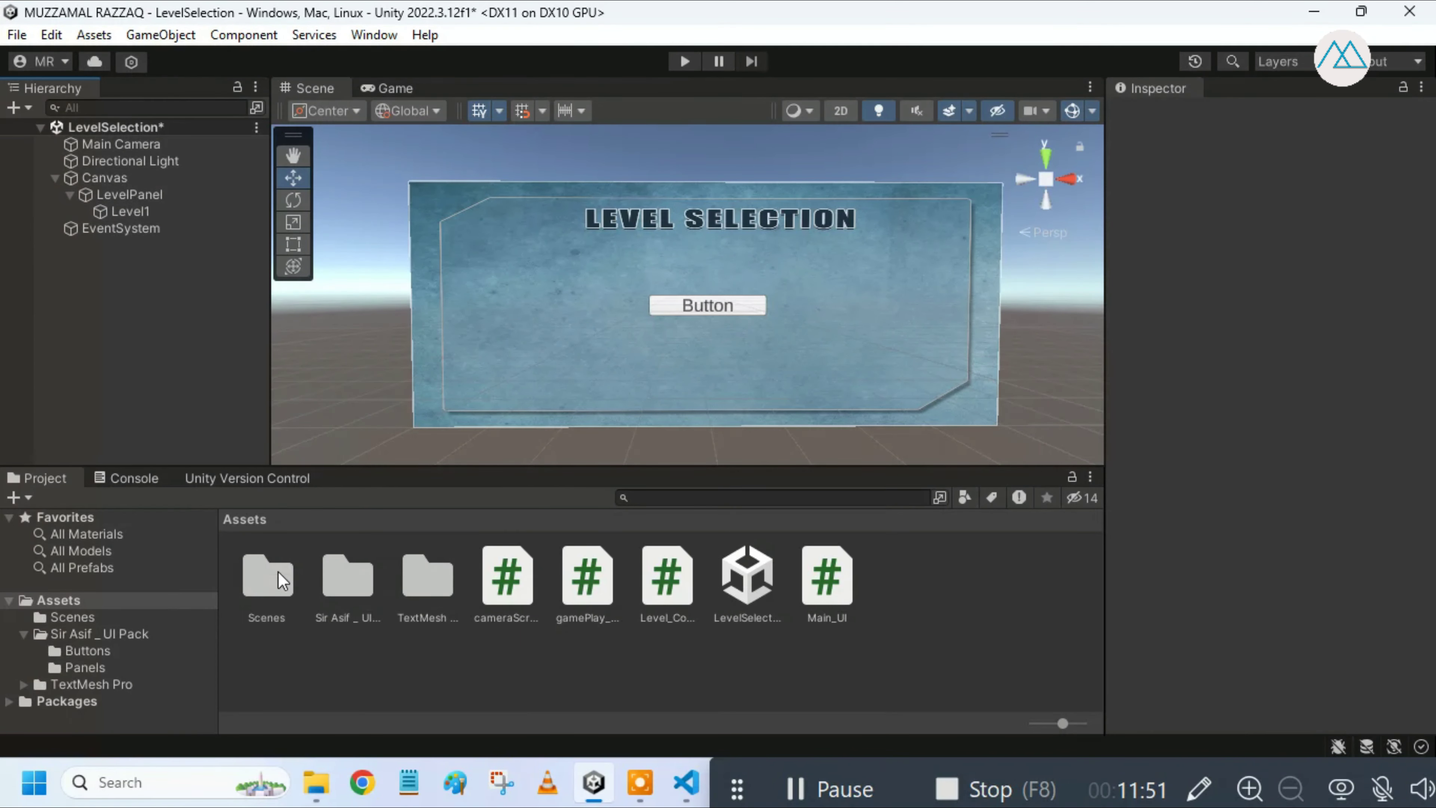
Step: In Sir Asif _UI Pack/Buttons, import stunt-003 as a Sprite (2D and UI) and apply
double_click(347, 606)
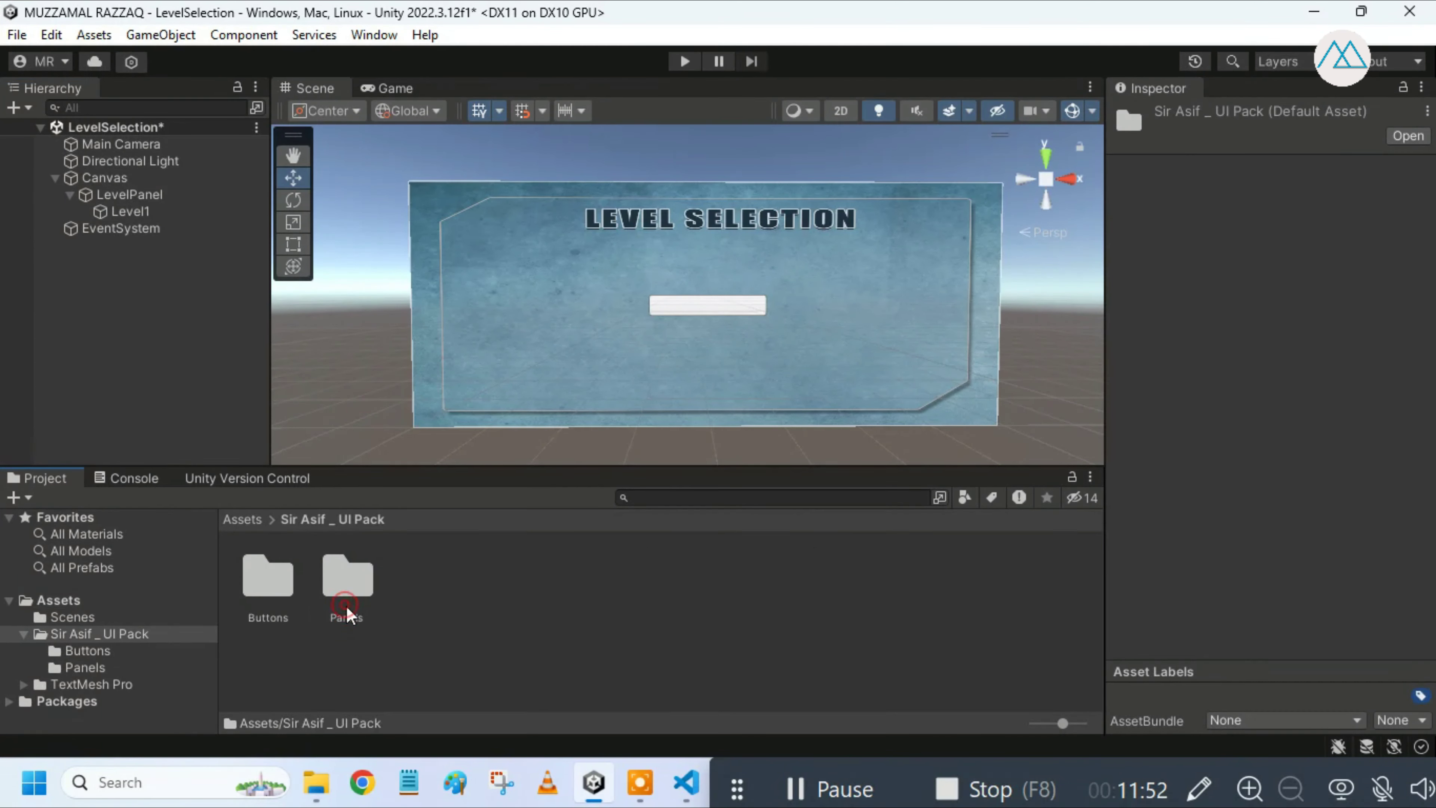
double_click(293, 605)
scroll(824, 610, "down", 10)
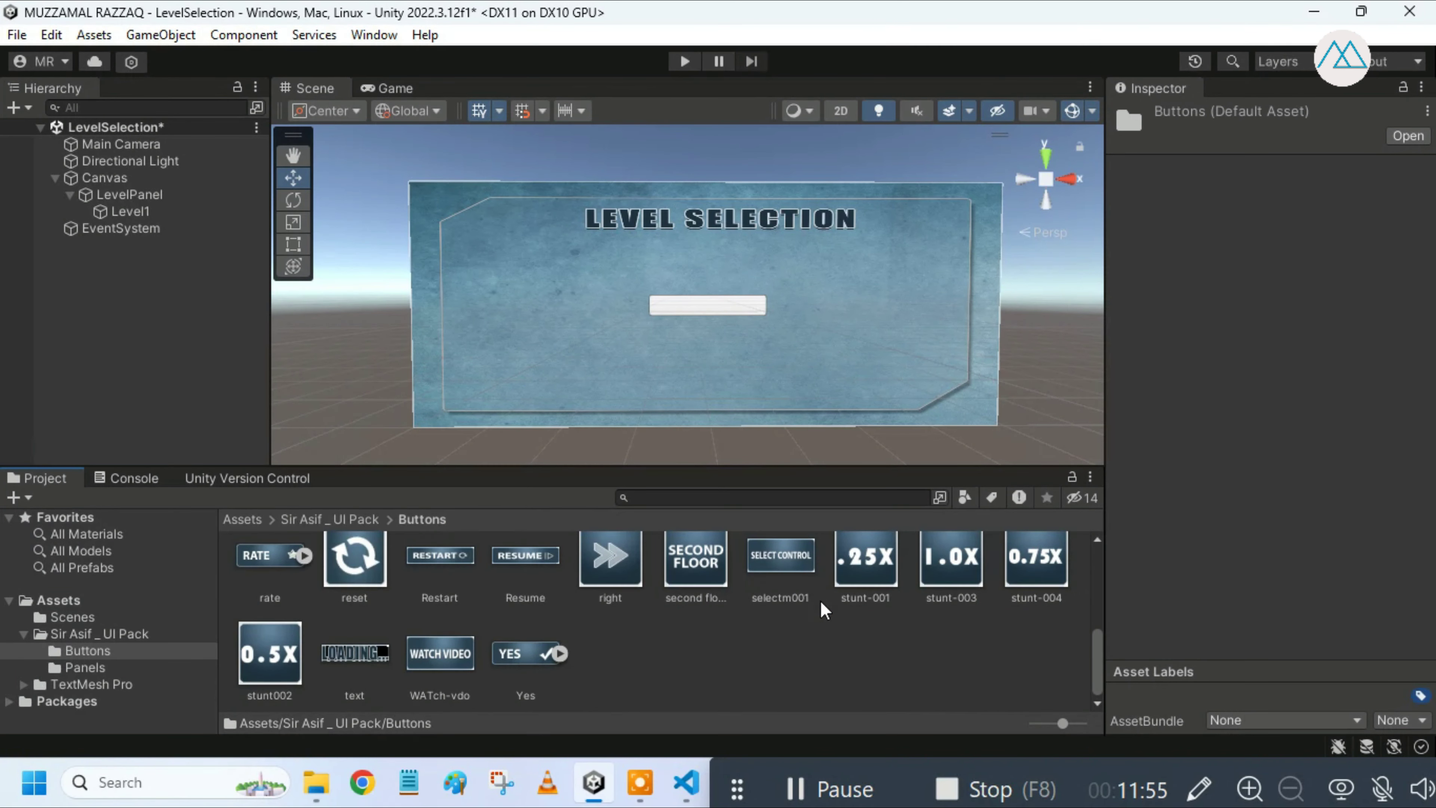
left_click(952, 583)
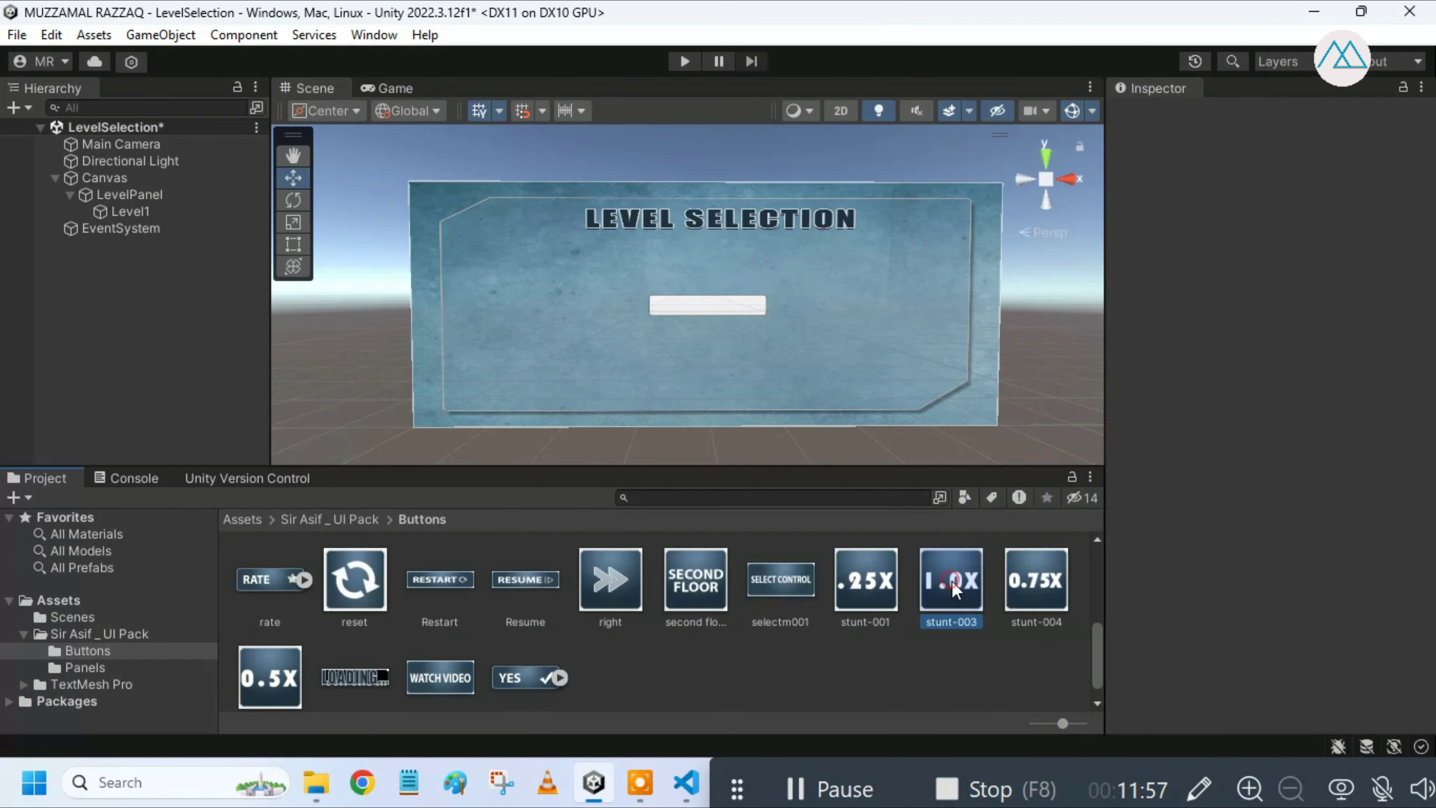
left_click(1396, 179)
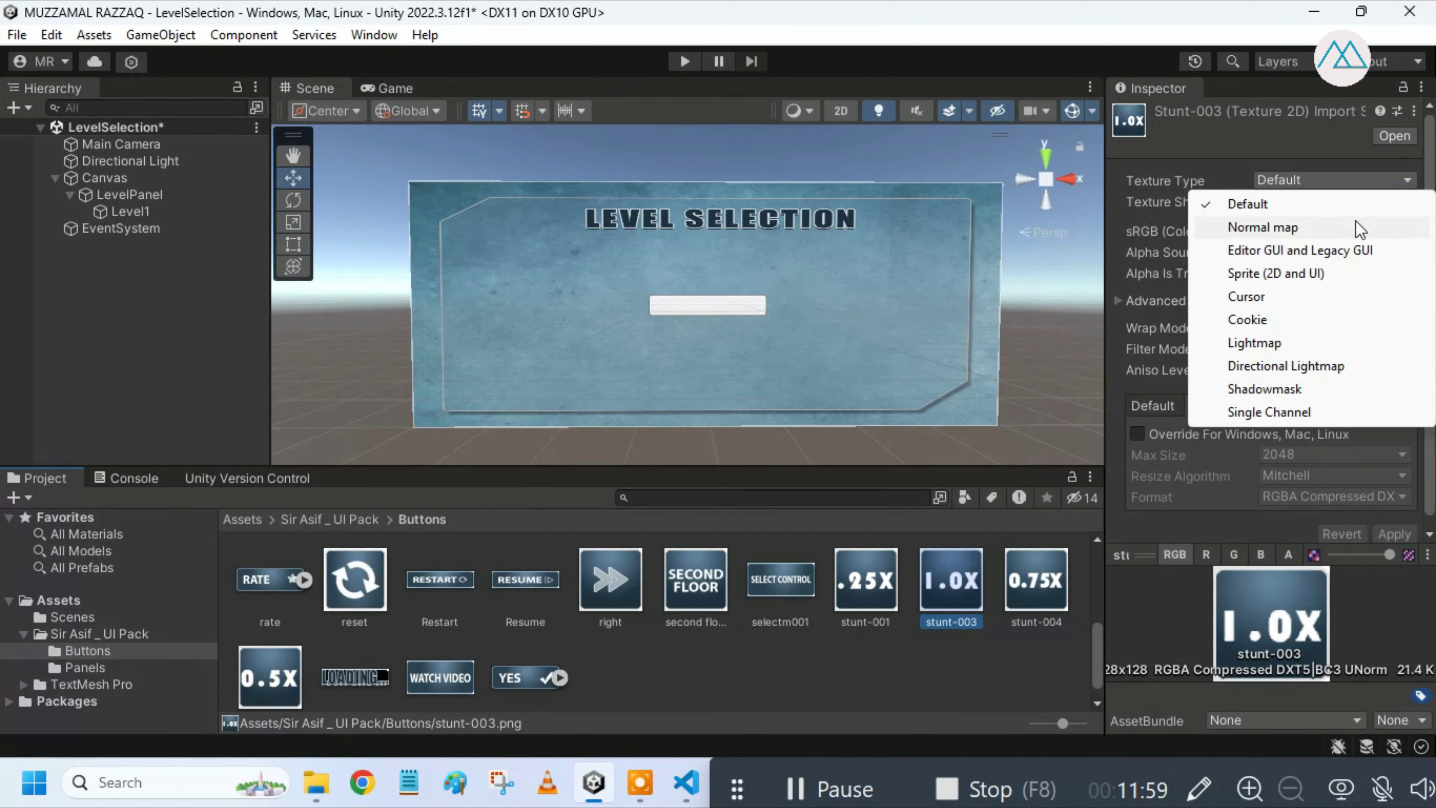
left_click(1335, 273)
scroll(1396, 498, "down", 3)
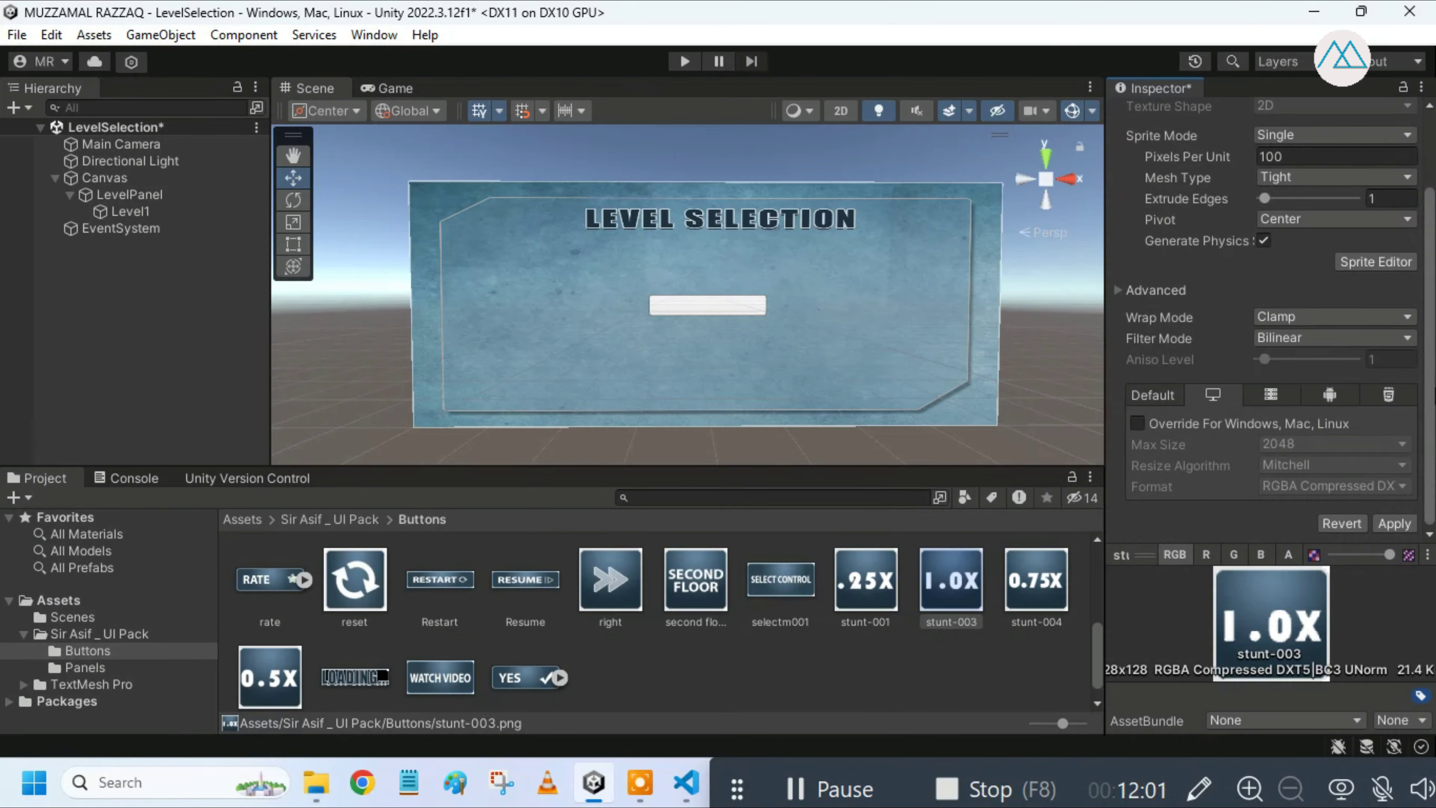
left_click(1394, 524)
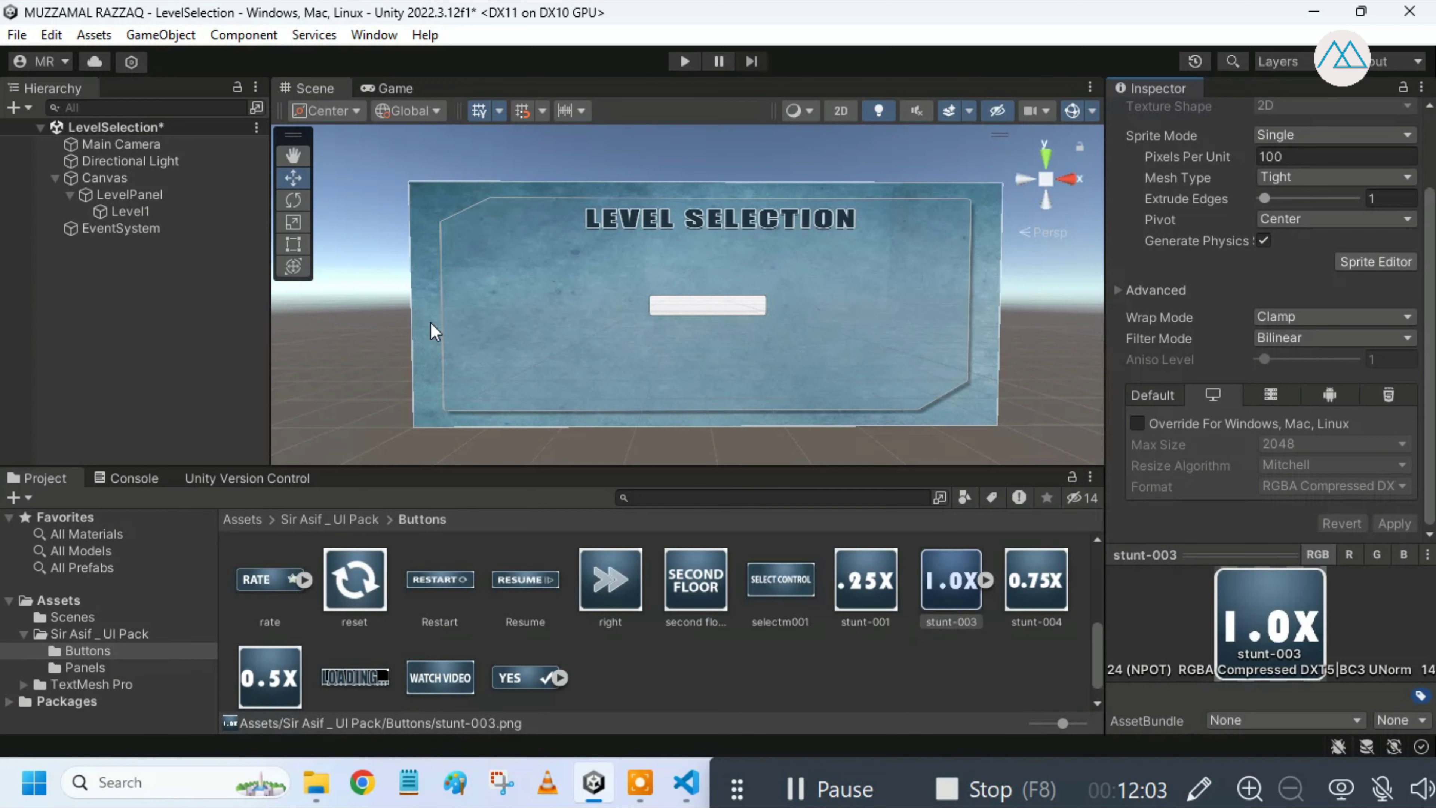
Step: Set stunt-003 as Level1's Source Image, scale it into a square tile, and save the scene
left_click(171, 212)
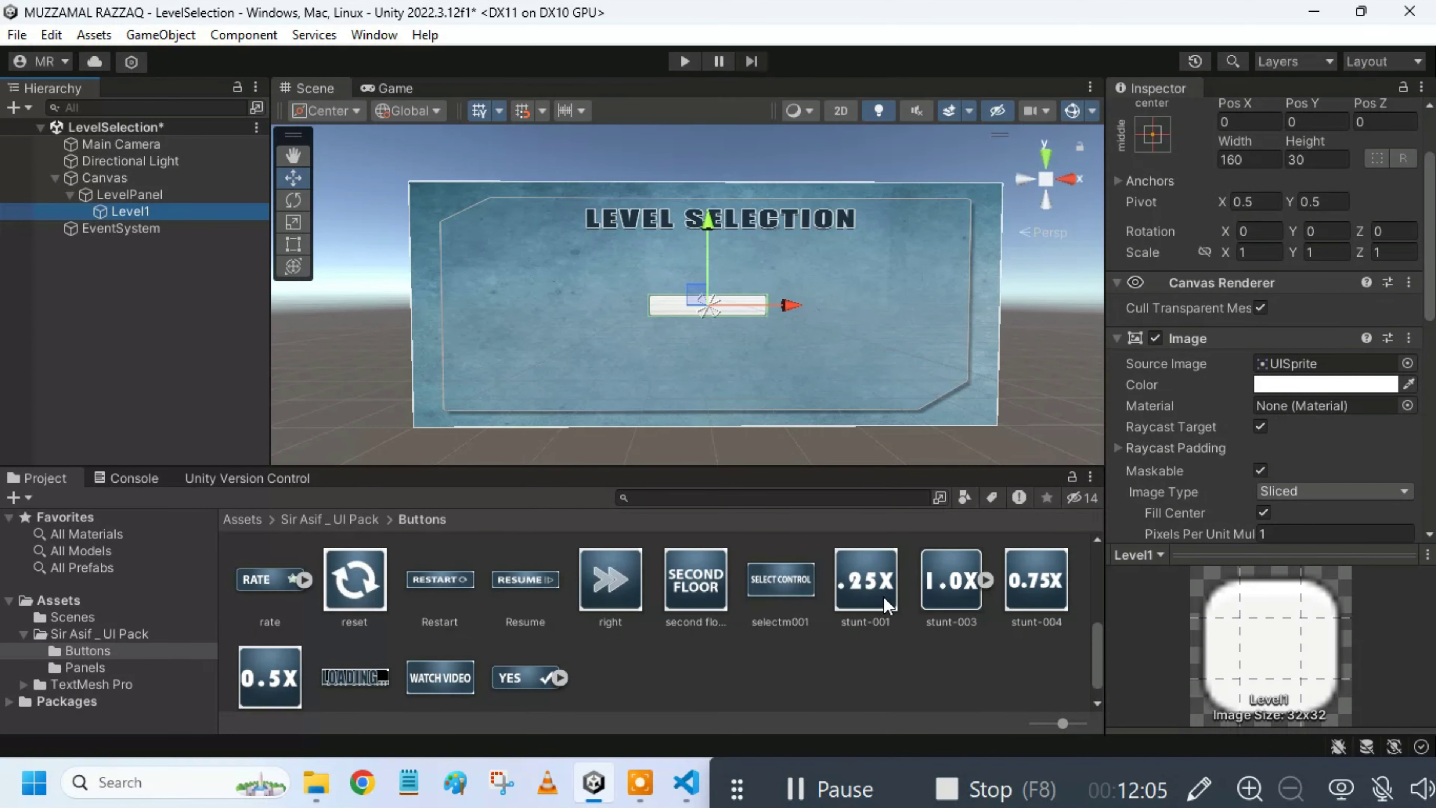
left_click_drag(945, 604, 1272, 365)
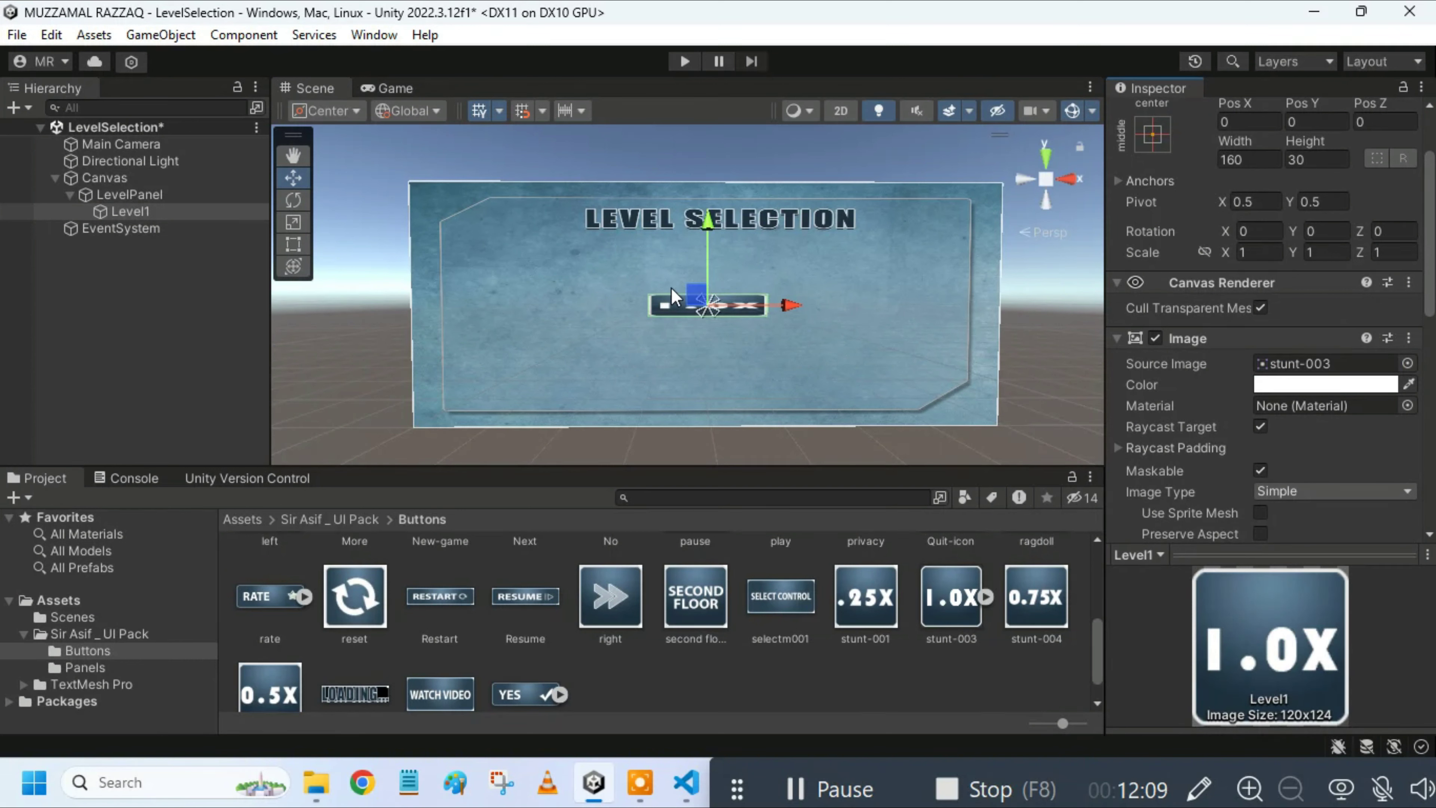
left_click(295, 221)
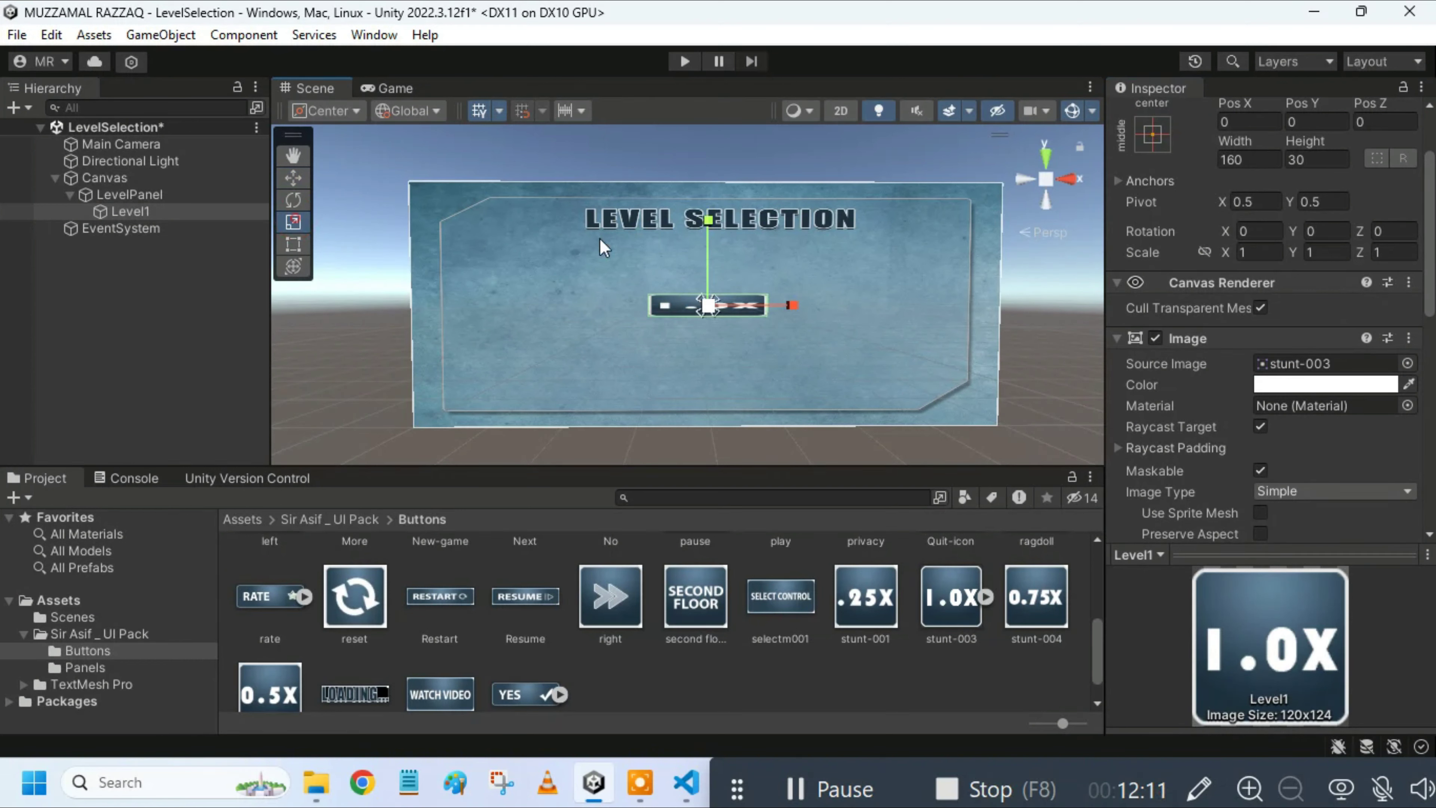
mouse_move(708, 221)
left_mouse_down()
mouse_move(710, 70)
mouse_move(704, 86)
left_mouse_up()
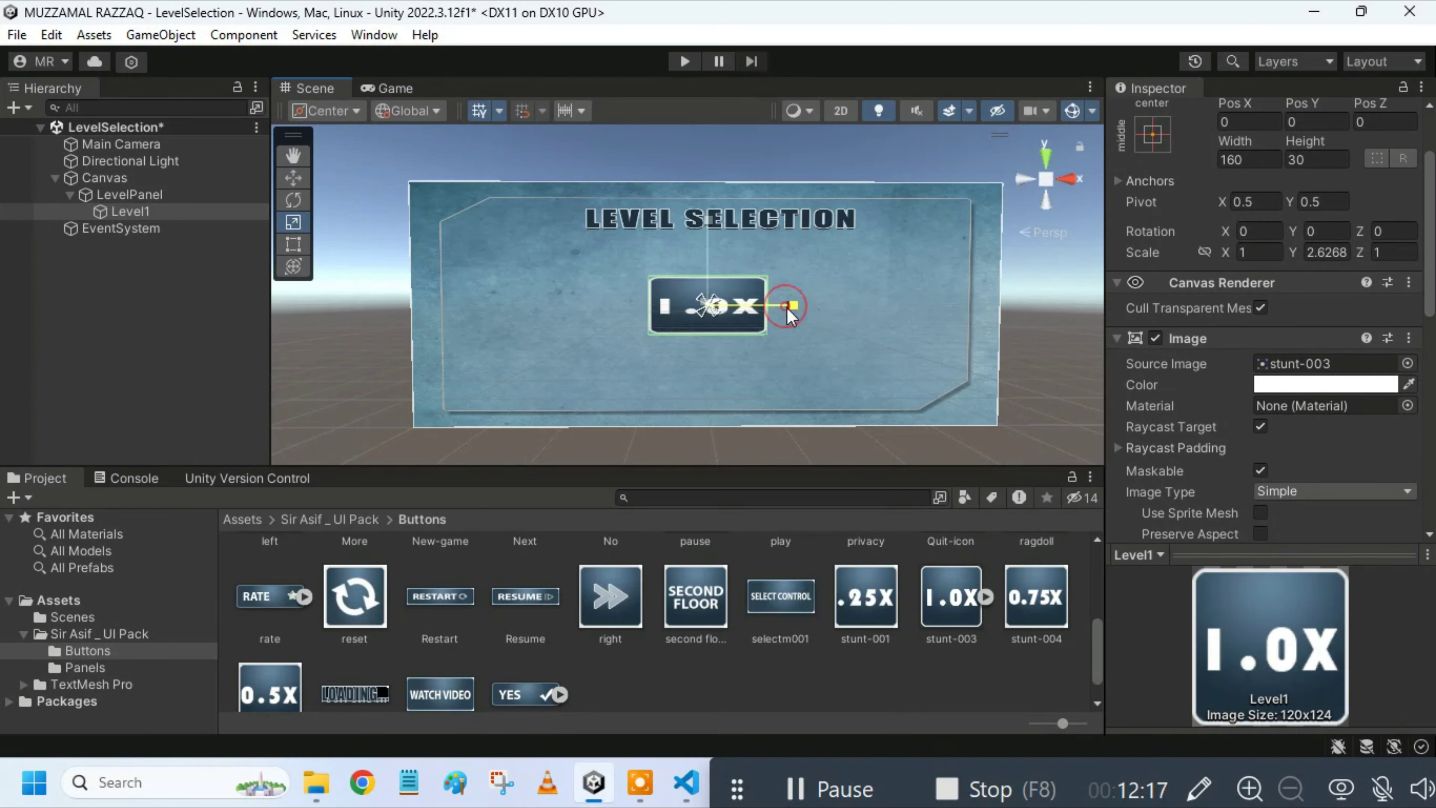
left_click_drag(791, 305, 754, 315)
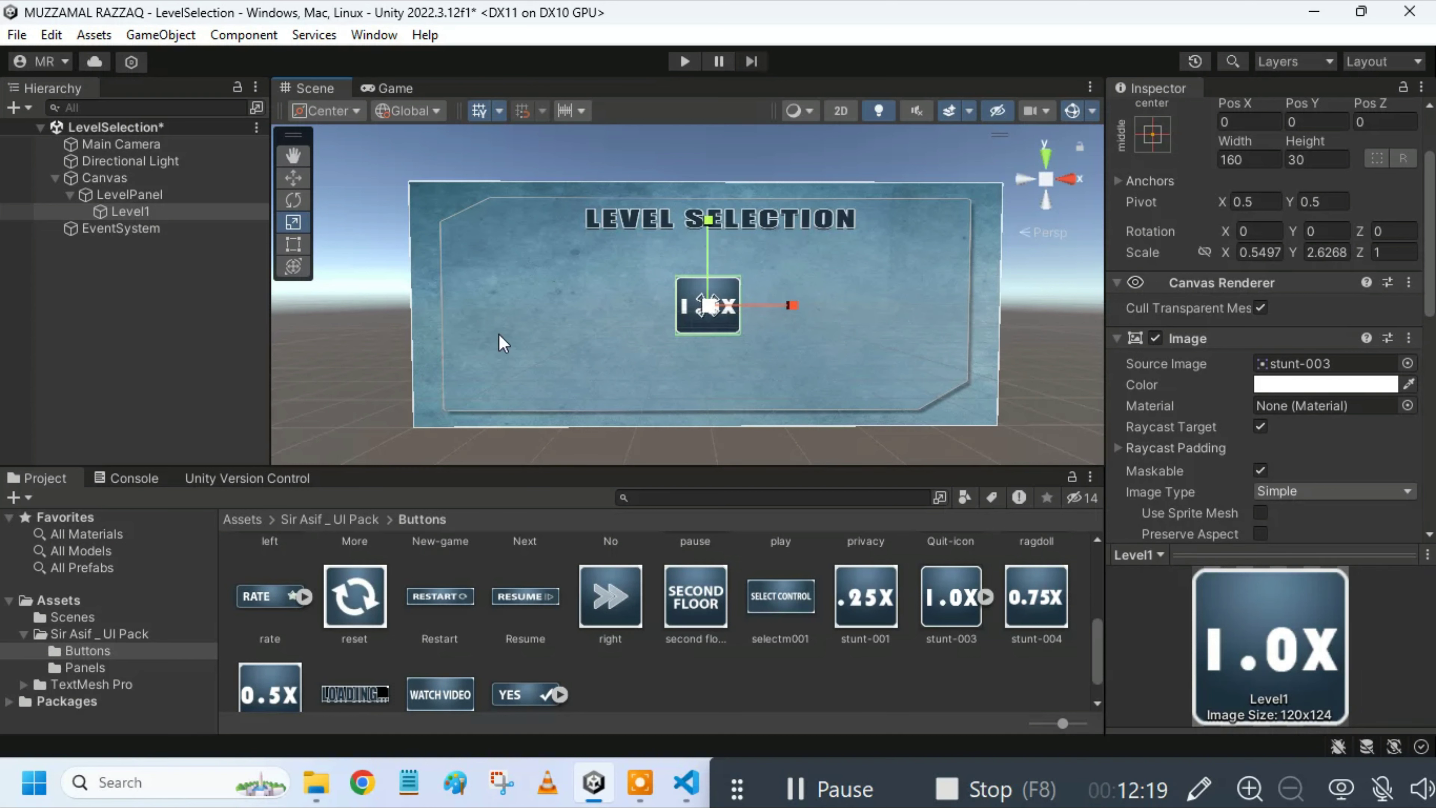
left_click(306, 179)
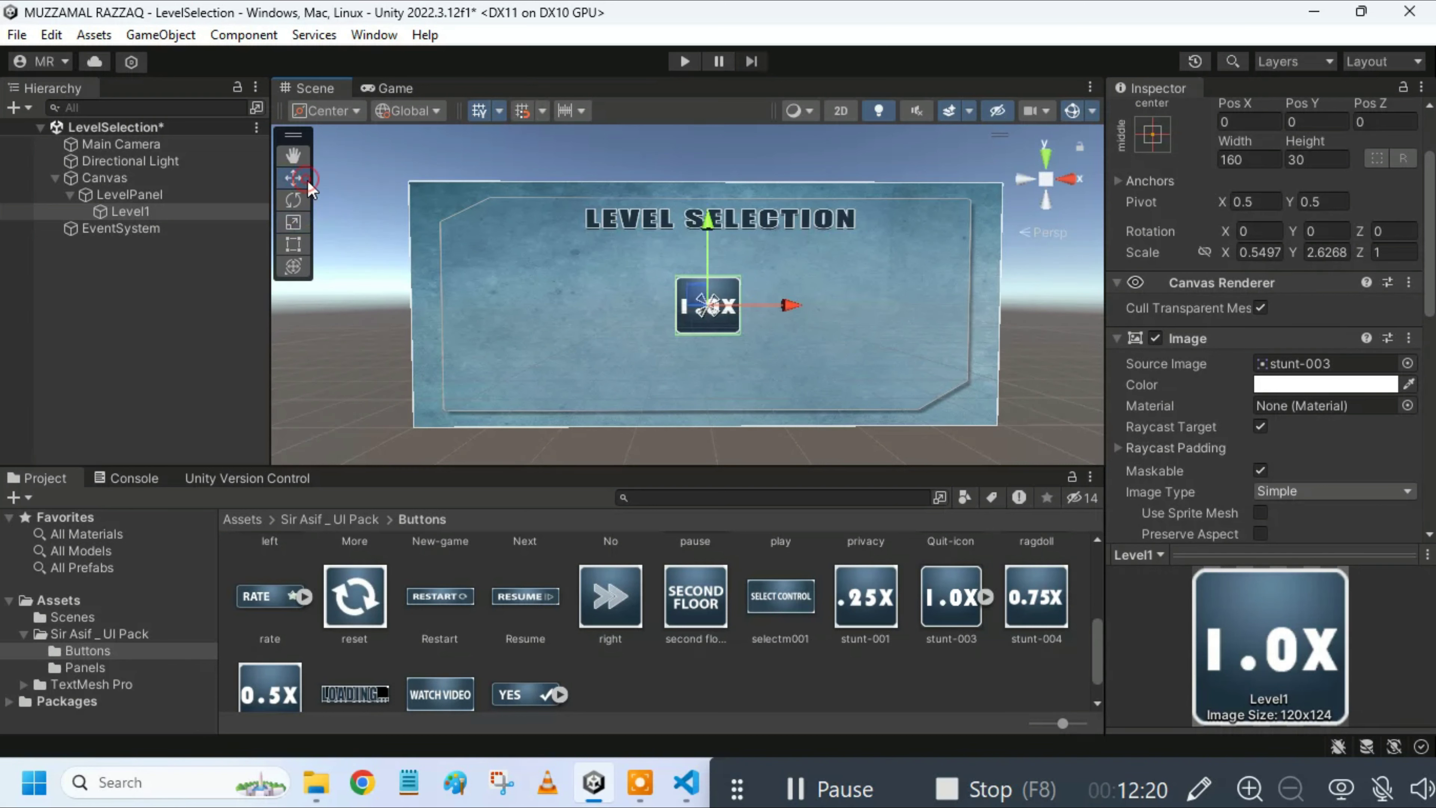
left_click(180, 353)
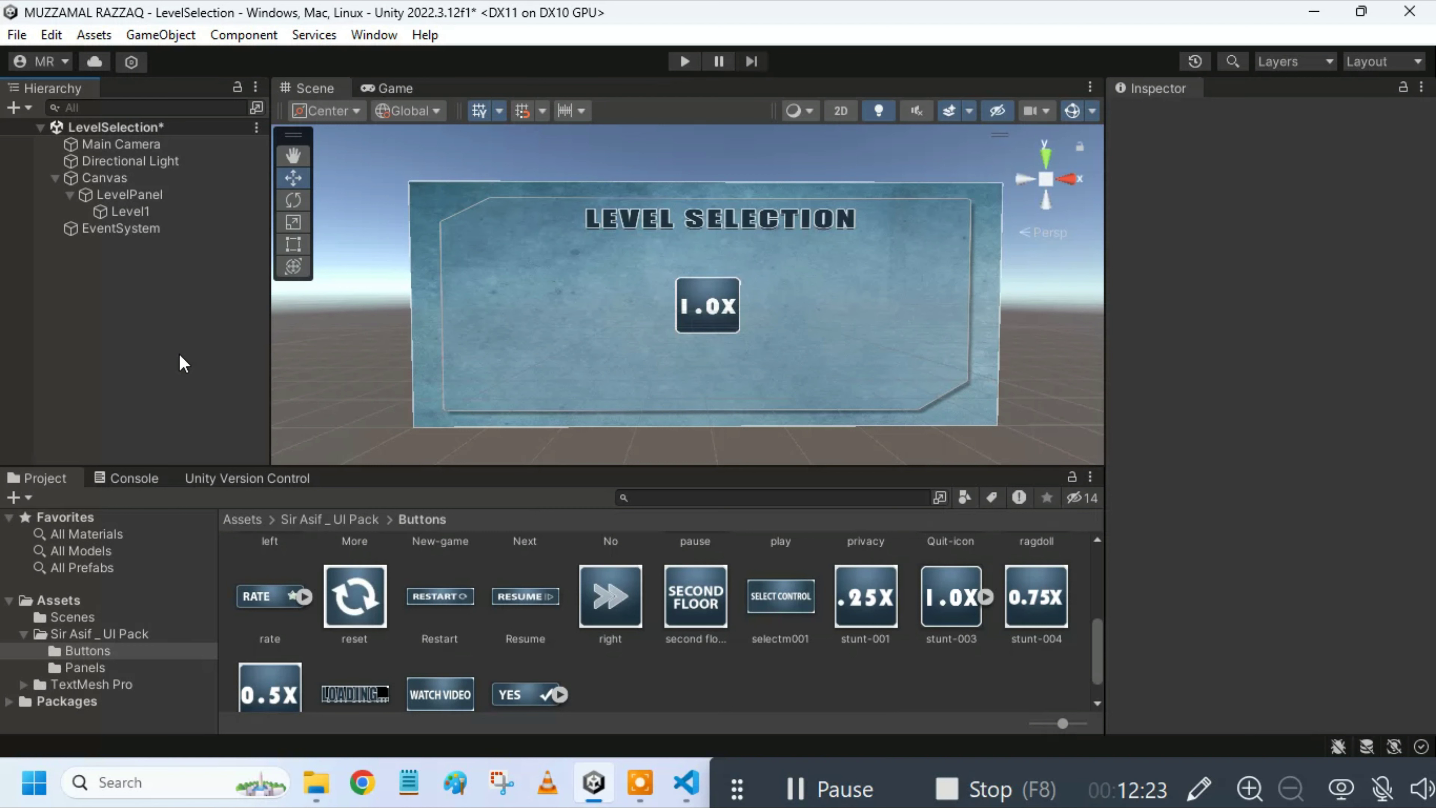
key("ctrl+s")
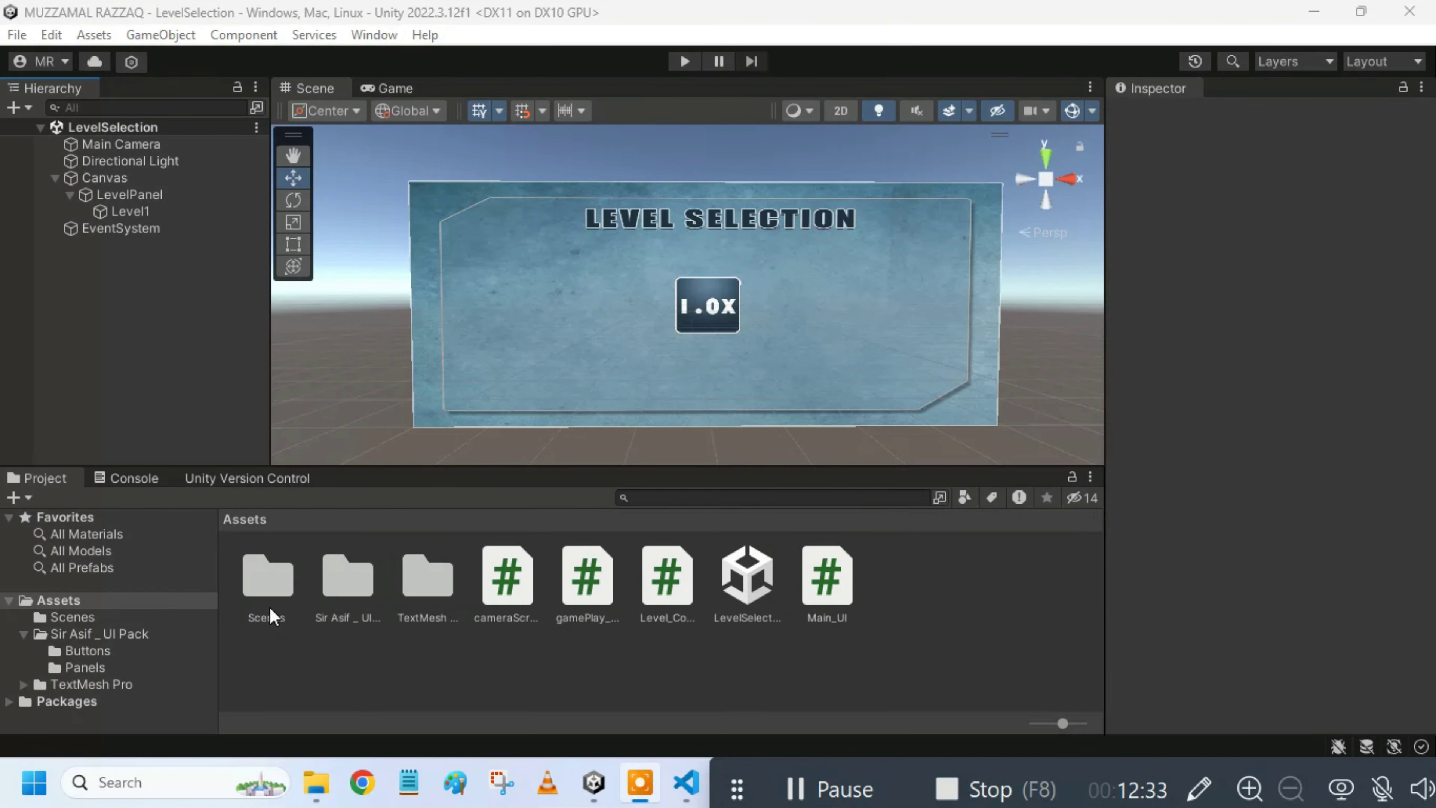
Step: Change the LoadScene argument on line 24 of Main_UI.cs to "LevelSelection" and save the file
left_click(685, 782)
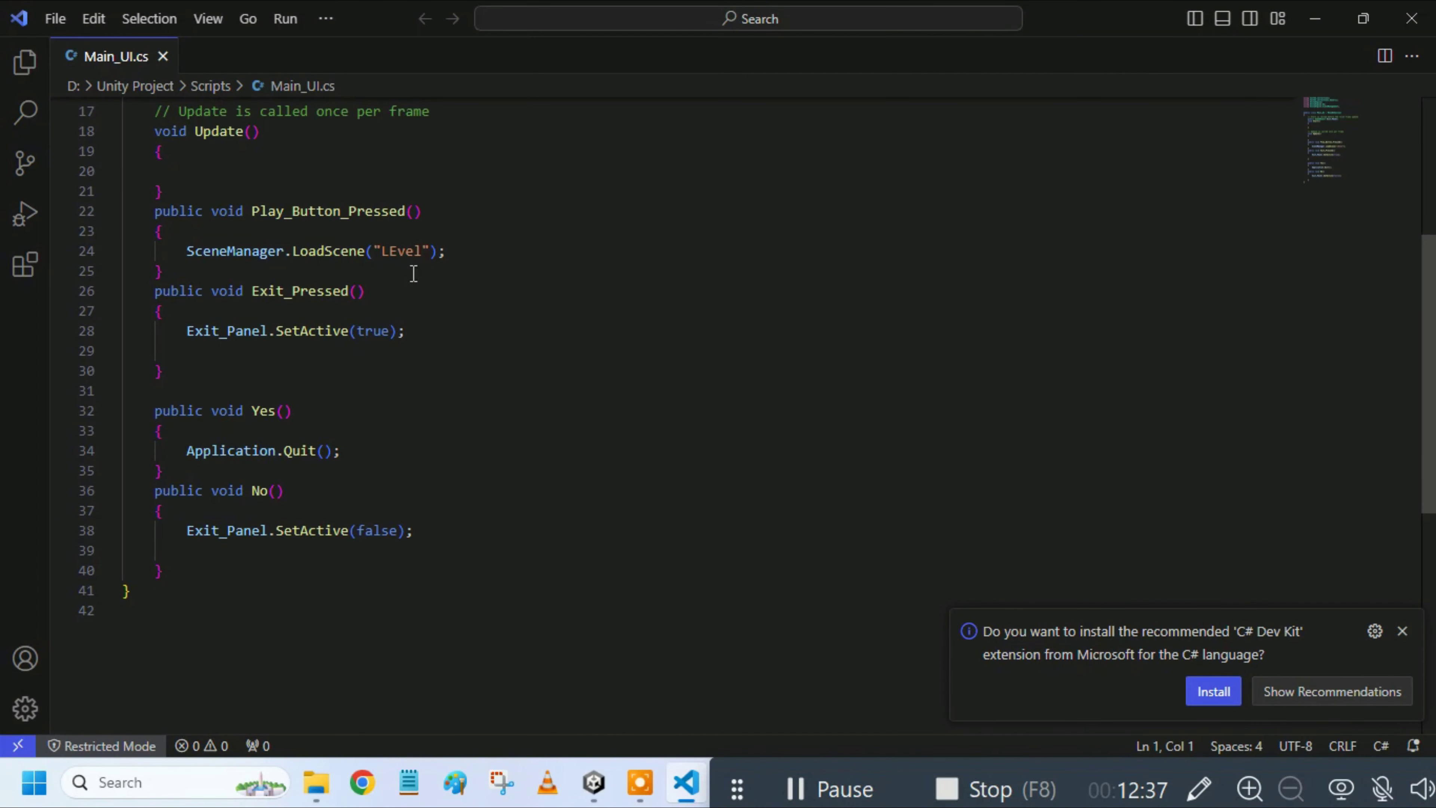
left_click(426, 251)
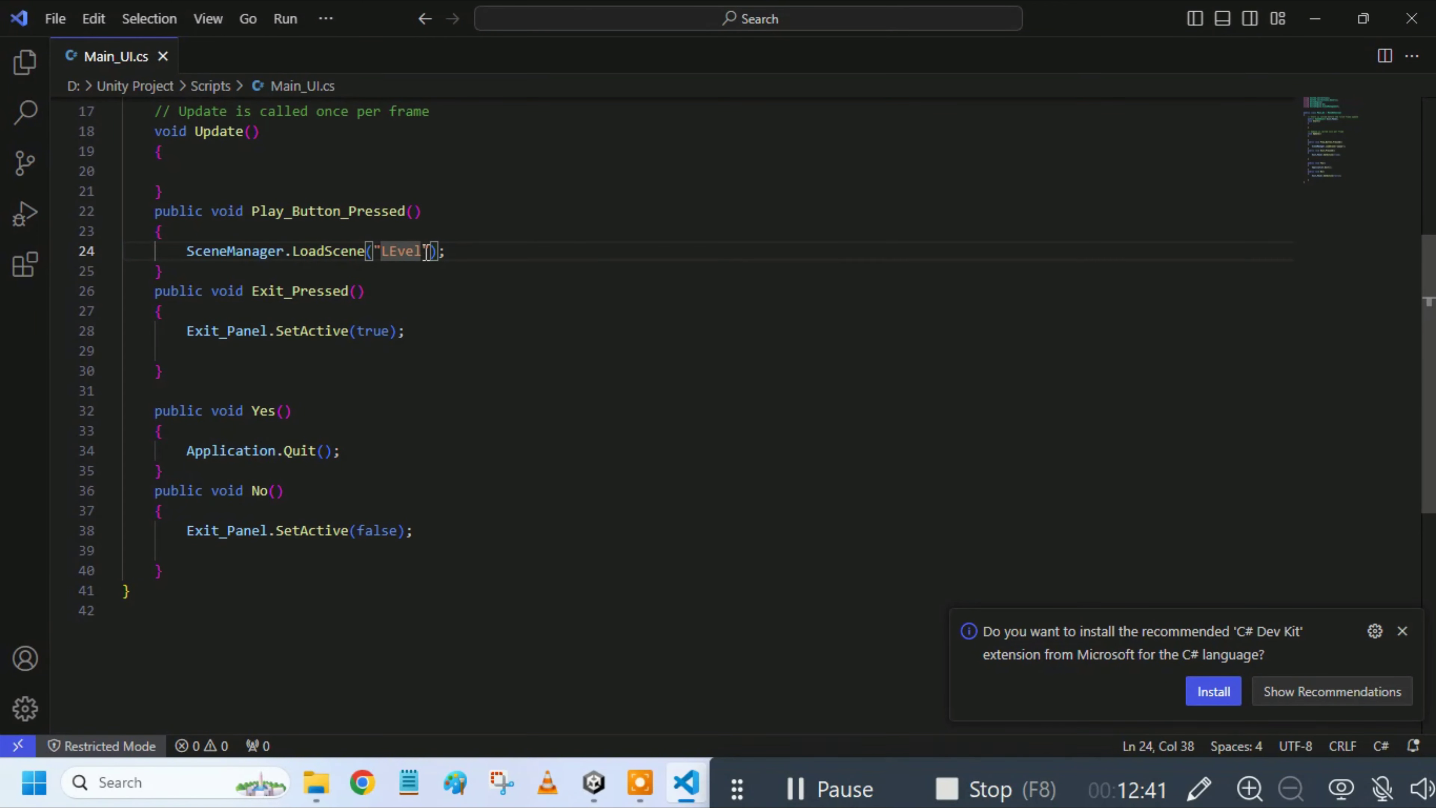
type("LevelSelection")
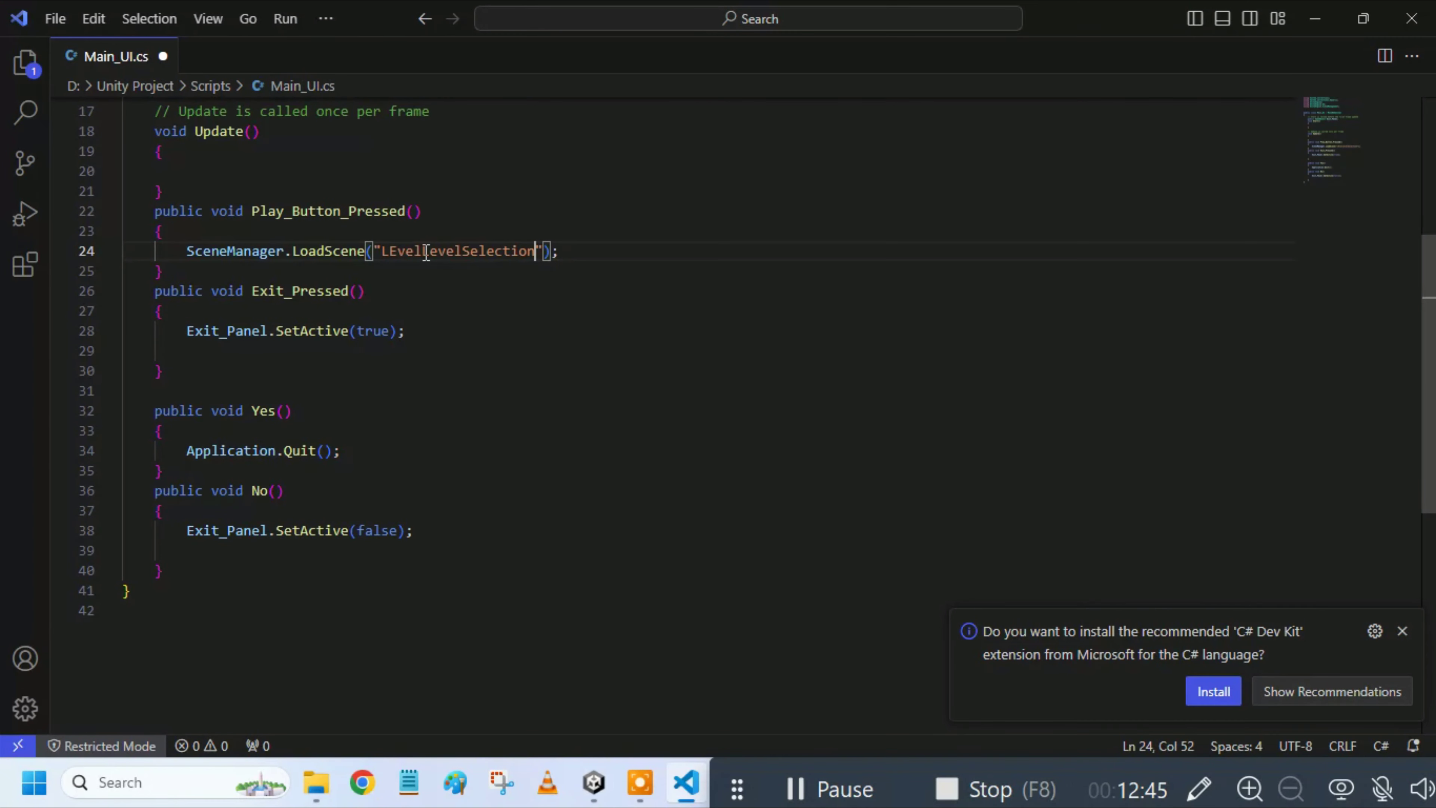
key("BackSpace")
key("BackSpace")
key("BackSpace")
key("BackSpace")
key("BackSpace")
key("BackSpace")
key("BackSpace")
key("BackSpace")
key("BackSpace")
key("BackSpace")
key("BackSpace")
key("BackSpace")
key("BackSpace")
type("LevelSelection")
key("ctrl+s")
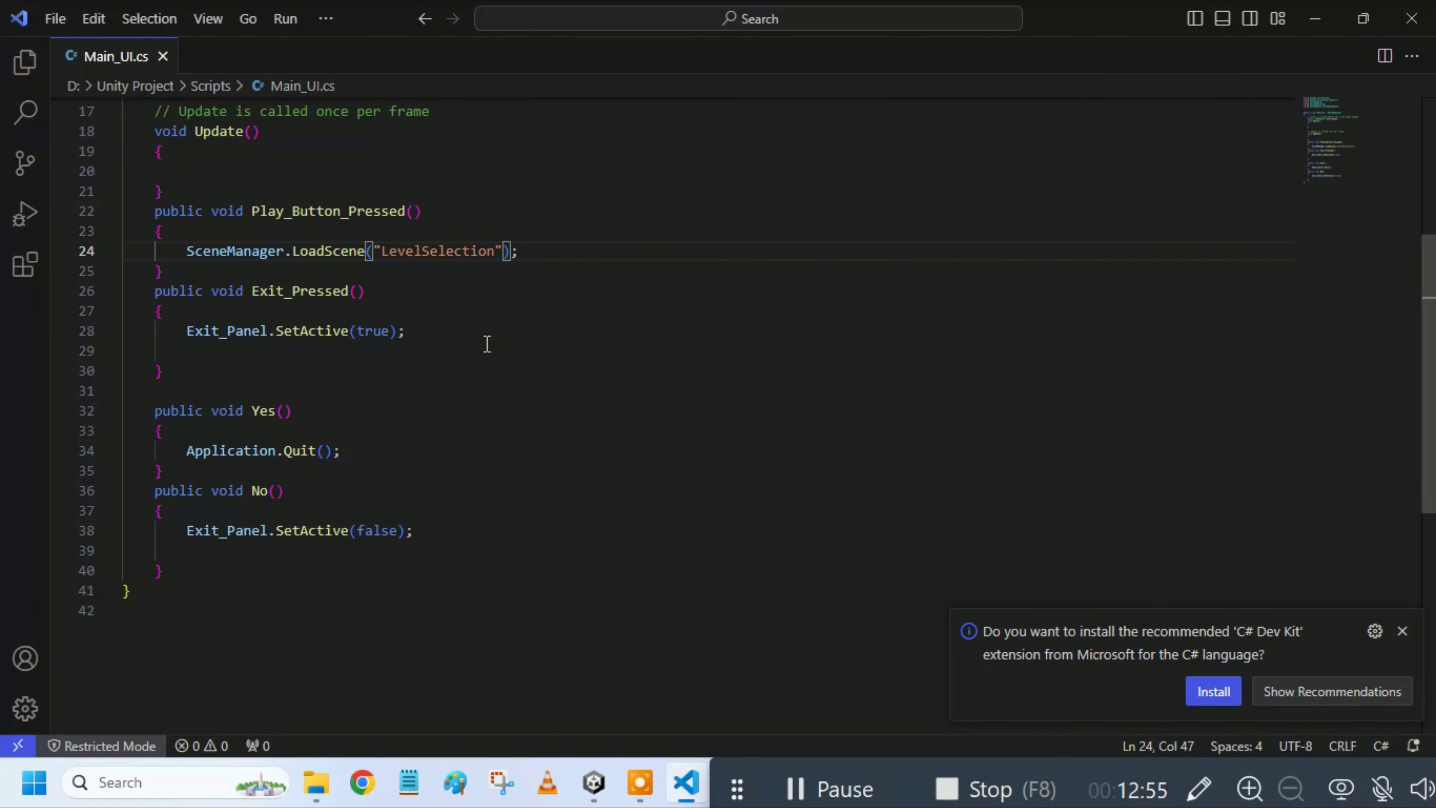
left_click(593, 782)
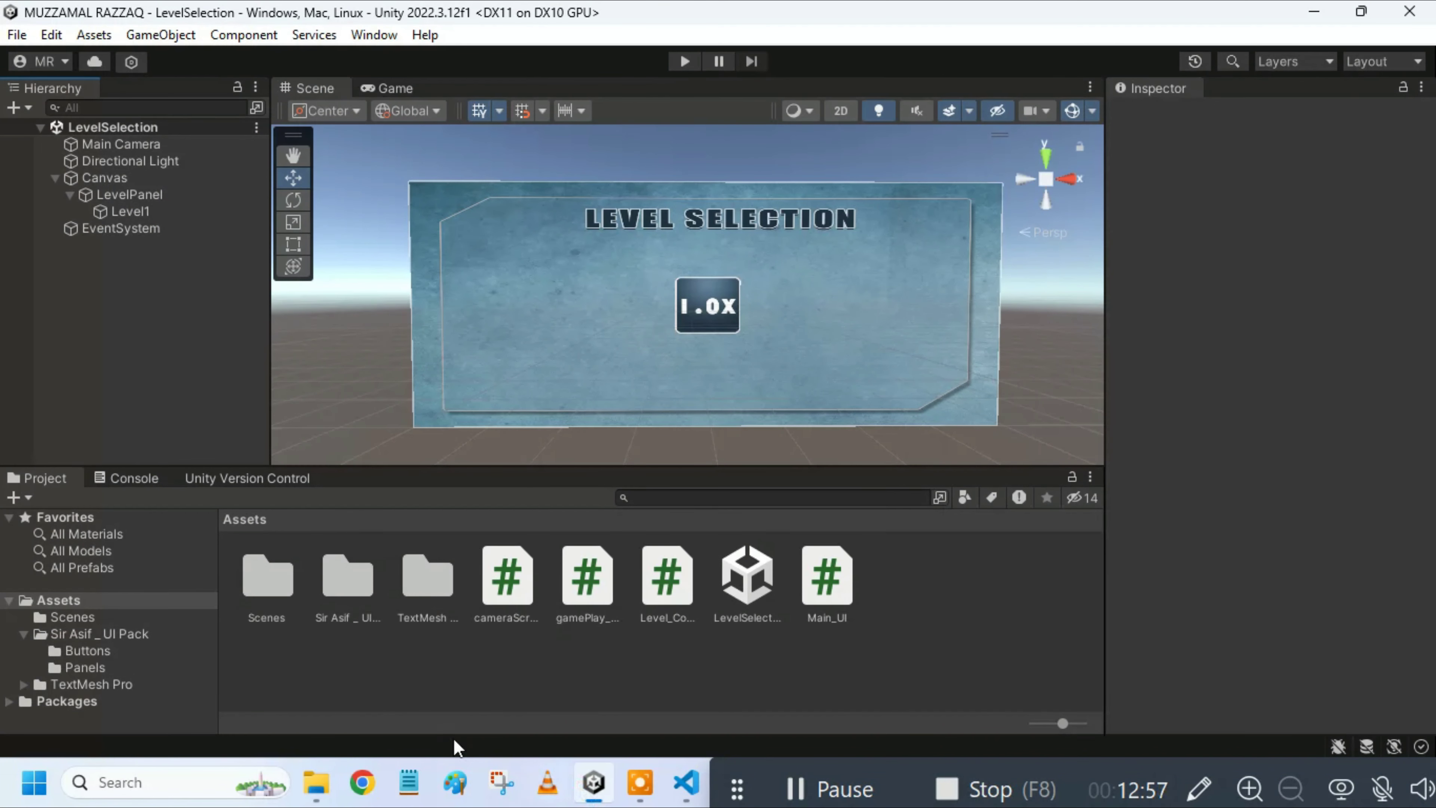
Step: Open SampleScene from the Scenes folder and select the Play button under Canvas > MainPanel
double_click(244, 591)
left_click(243, 589)
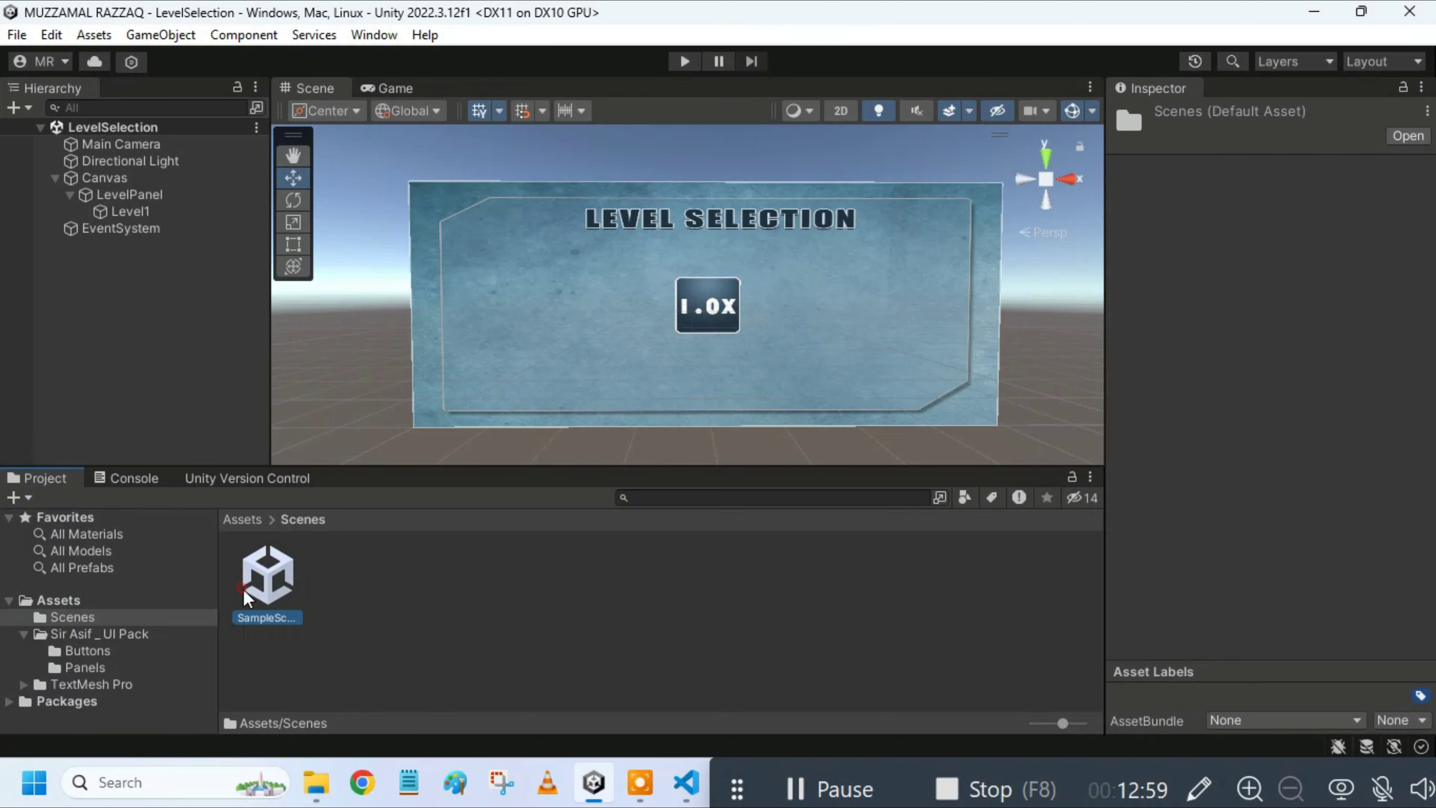
double_click(243, 589)
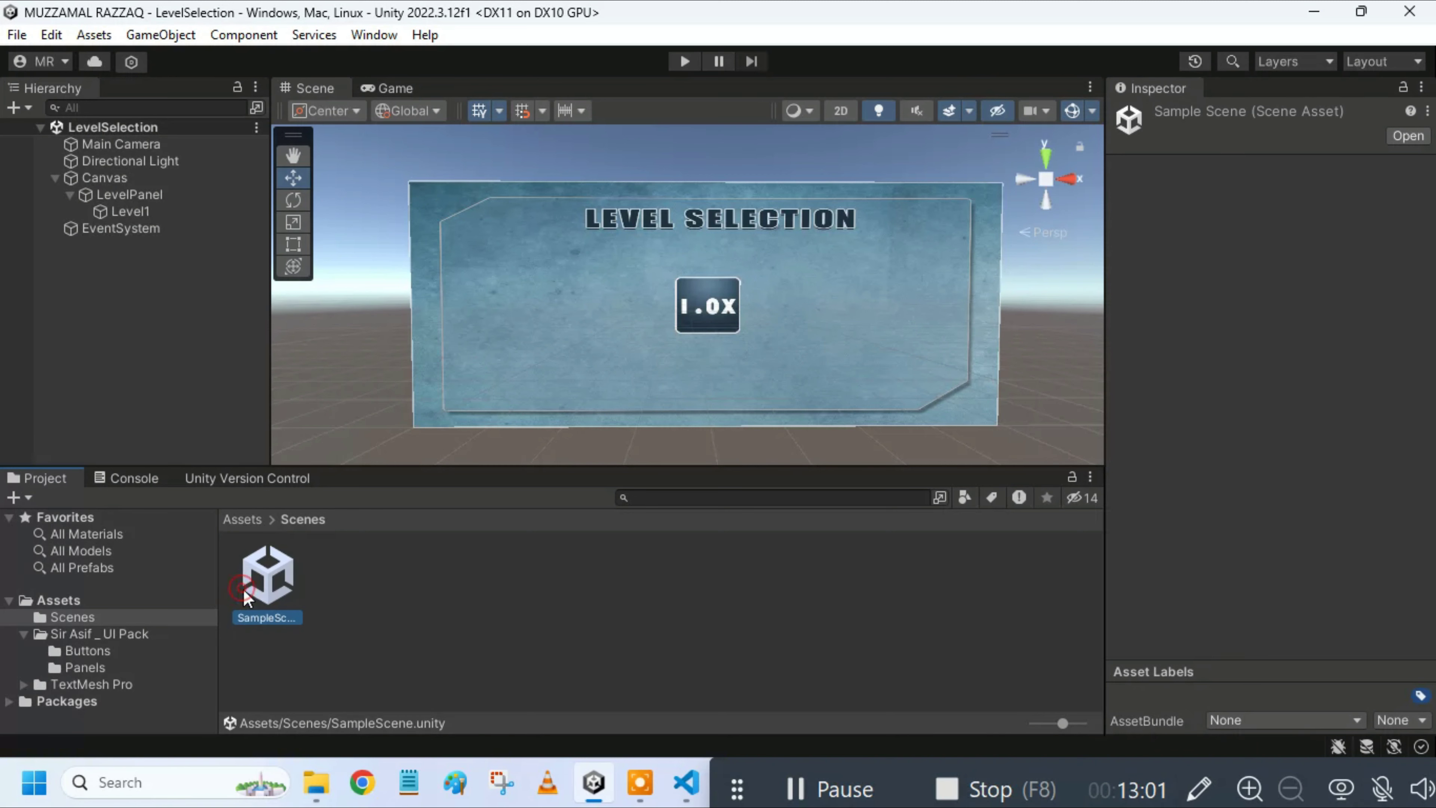
left_click(55, 178)
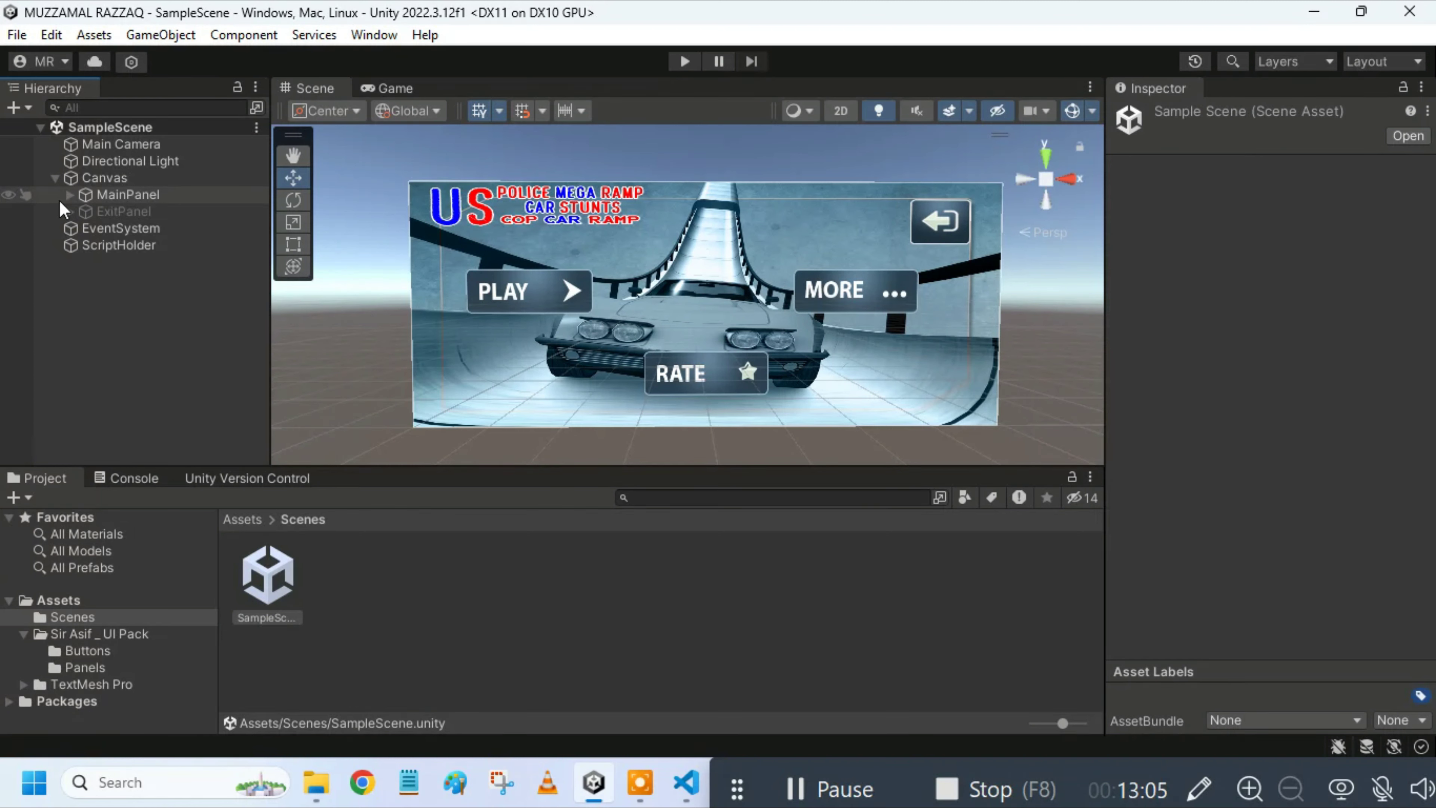
left_click(69, 196)
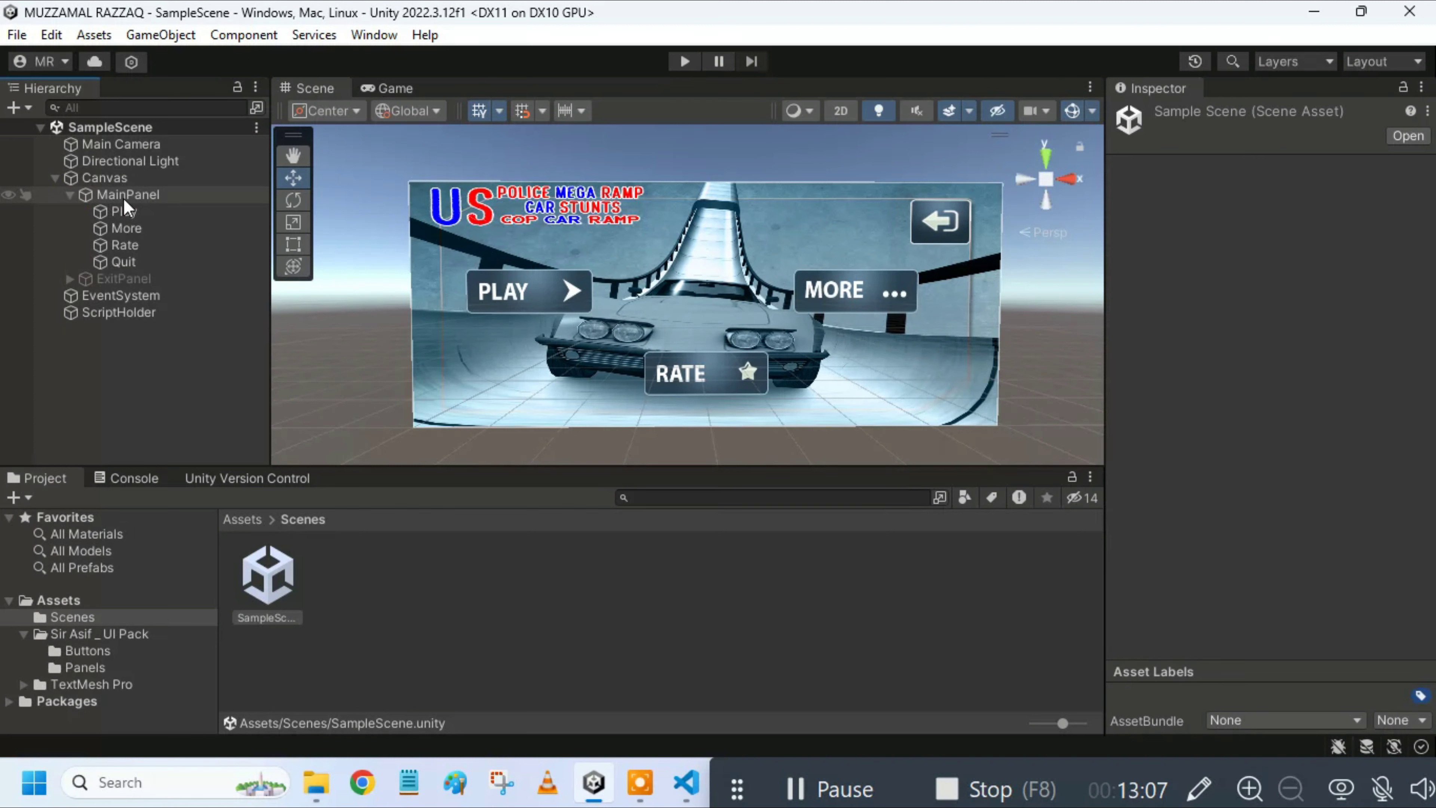
left_click(126, 211)
Step: Add an On Click event to Play with ScriptHolder as its target object
left_click_drag(1428, 192, 1428, 430)
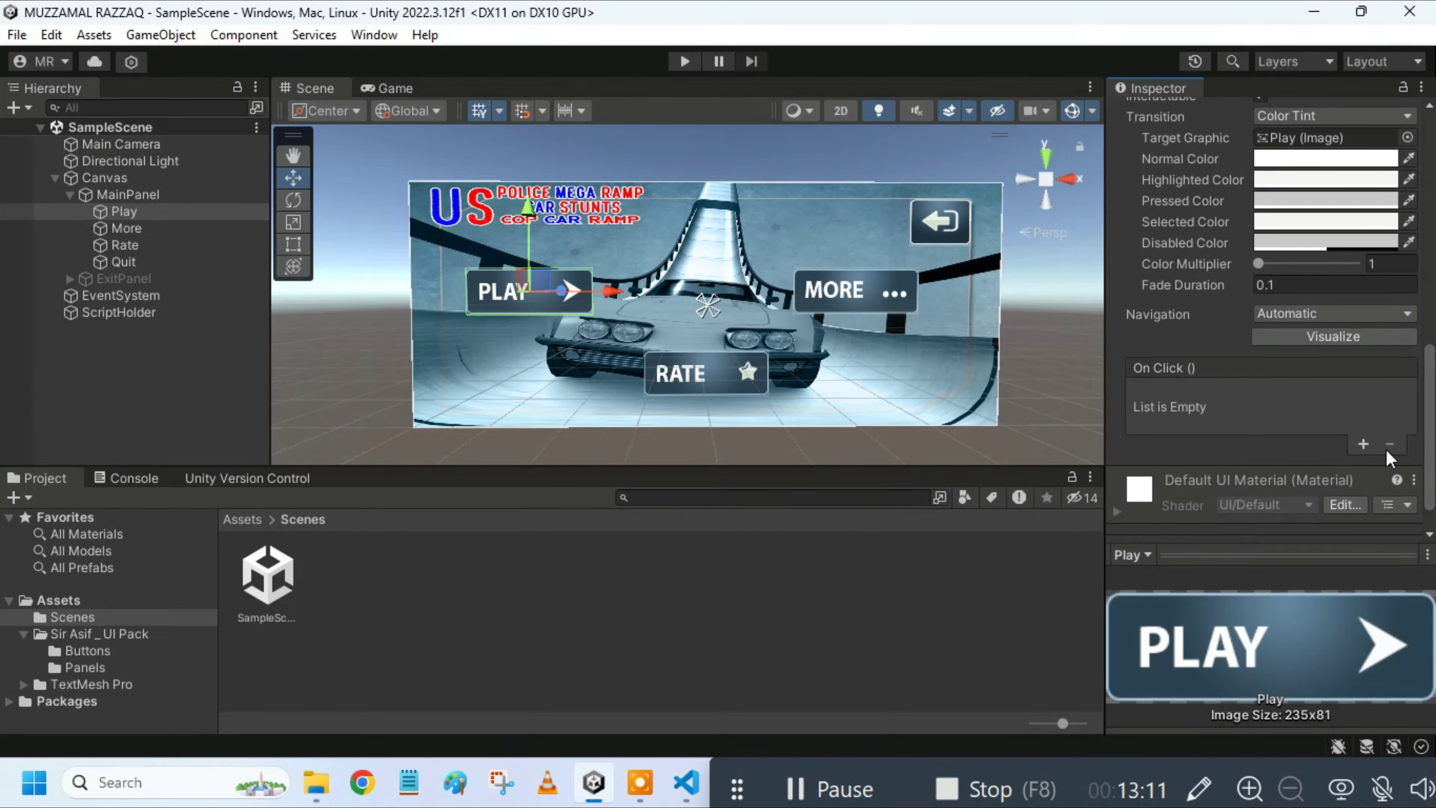
left_click(1363, 447)
left_click(147, 316)
left_click_drag(303, 351, 1184, 417)
left_click(1325, 396)
mouse_move(1324, 490)
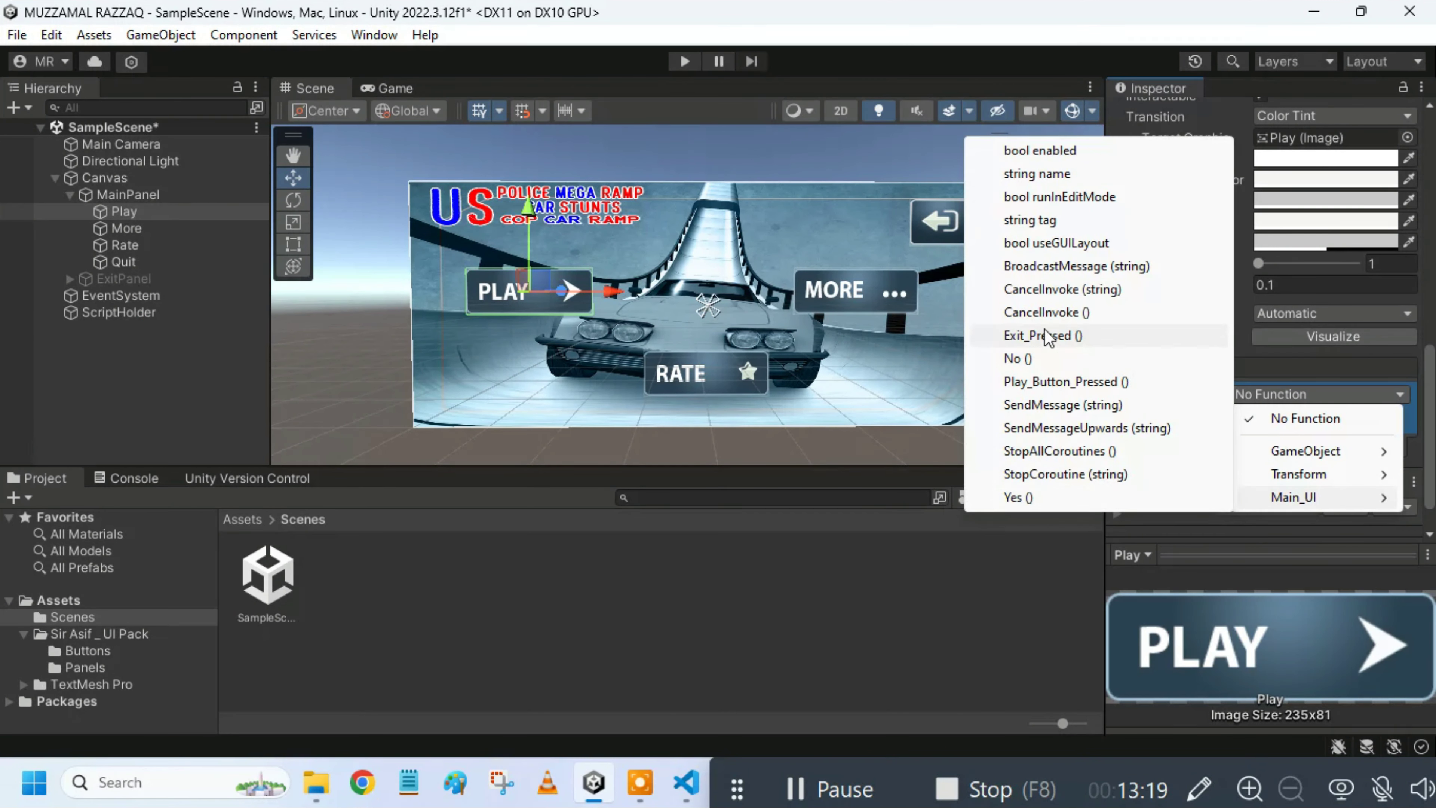
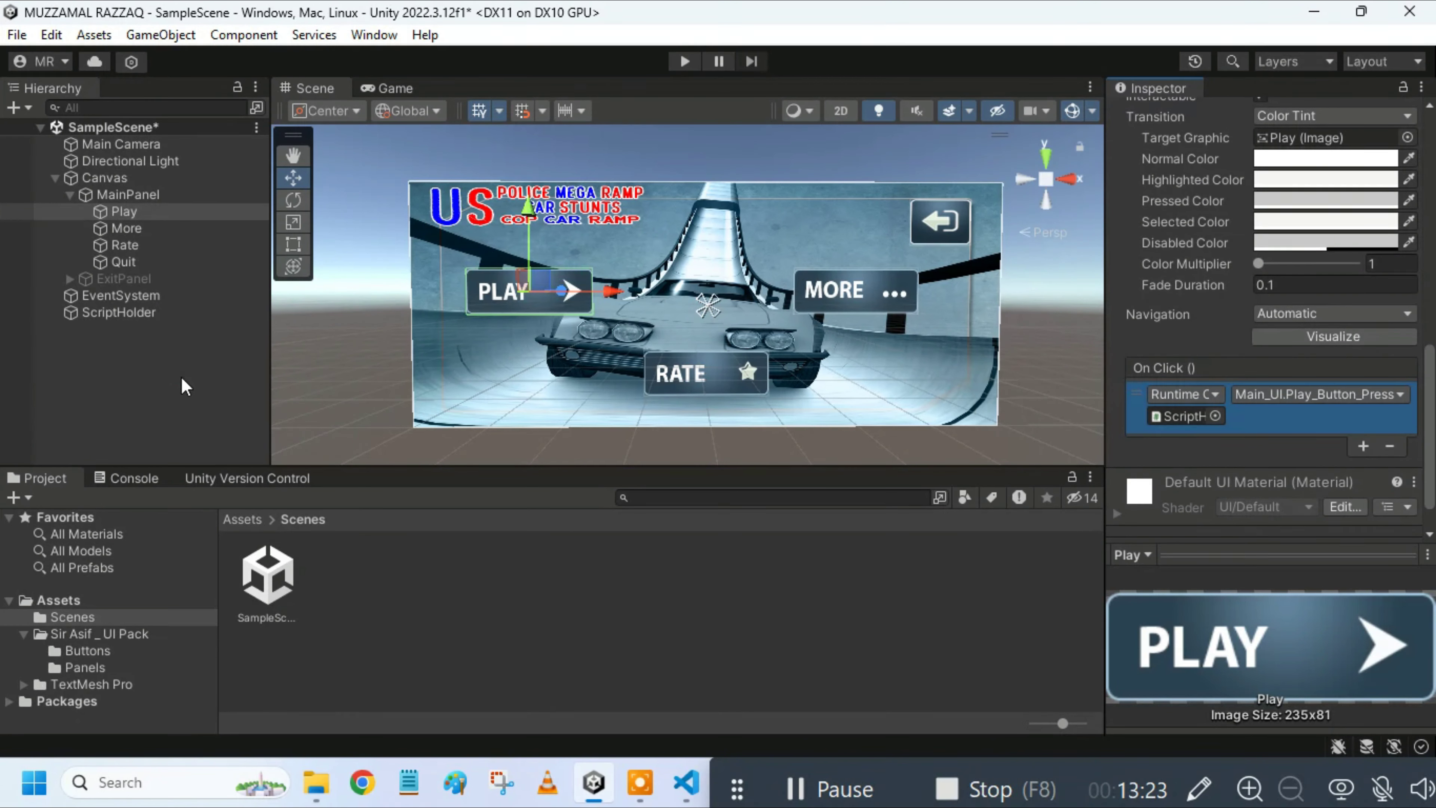
Step: Save the menu scene, then test its PLAY button in play mode twice, before and after recompiling
left_click(180, 379)
key("ctrl+s")
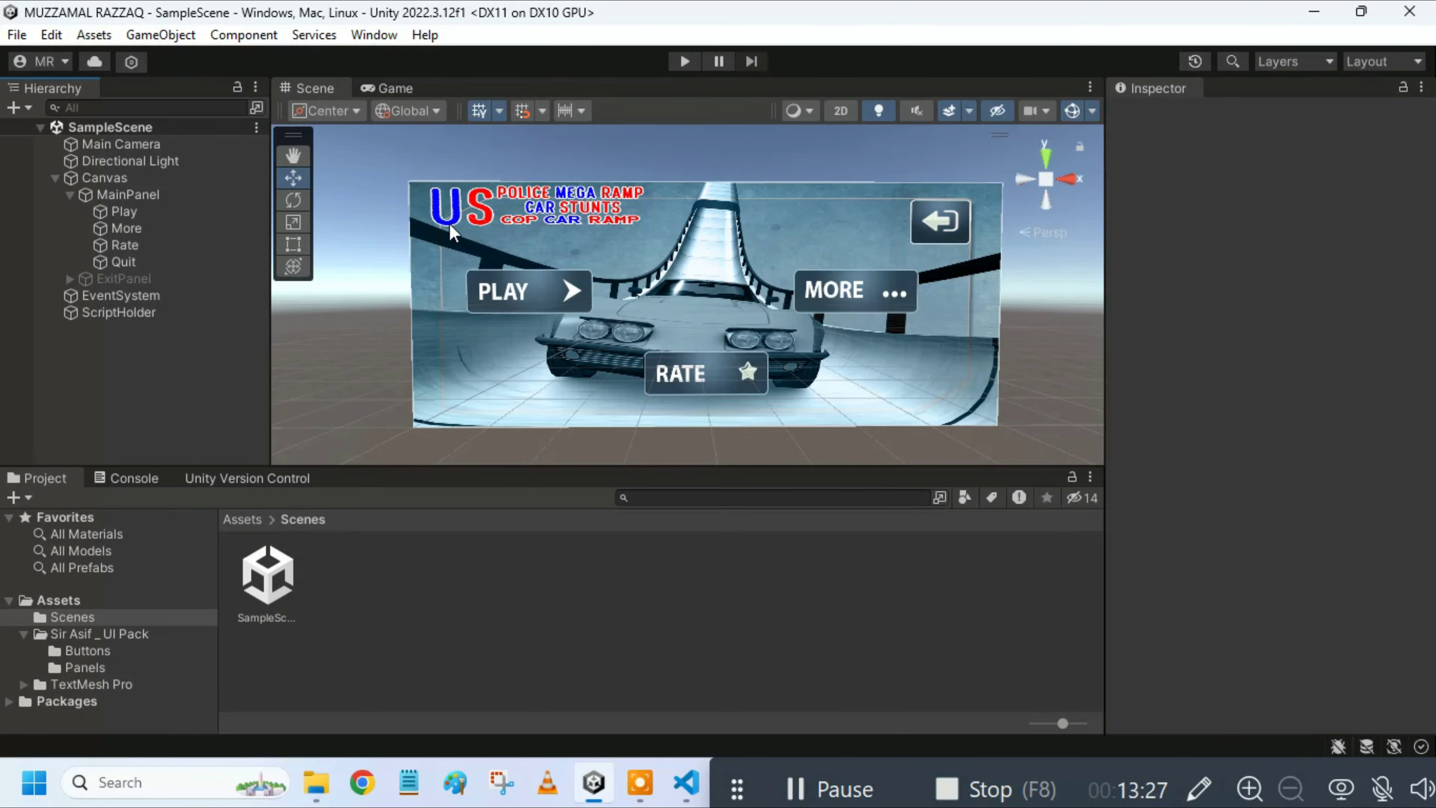
left_click(686, 61)
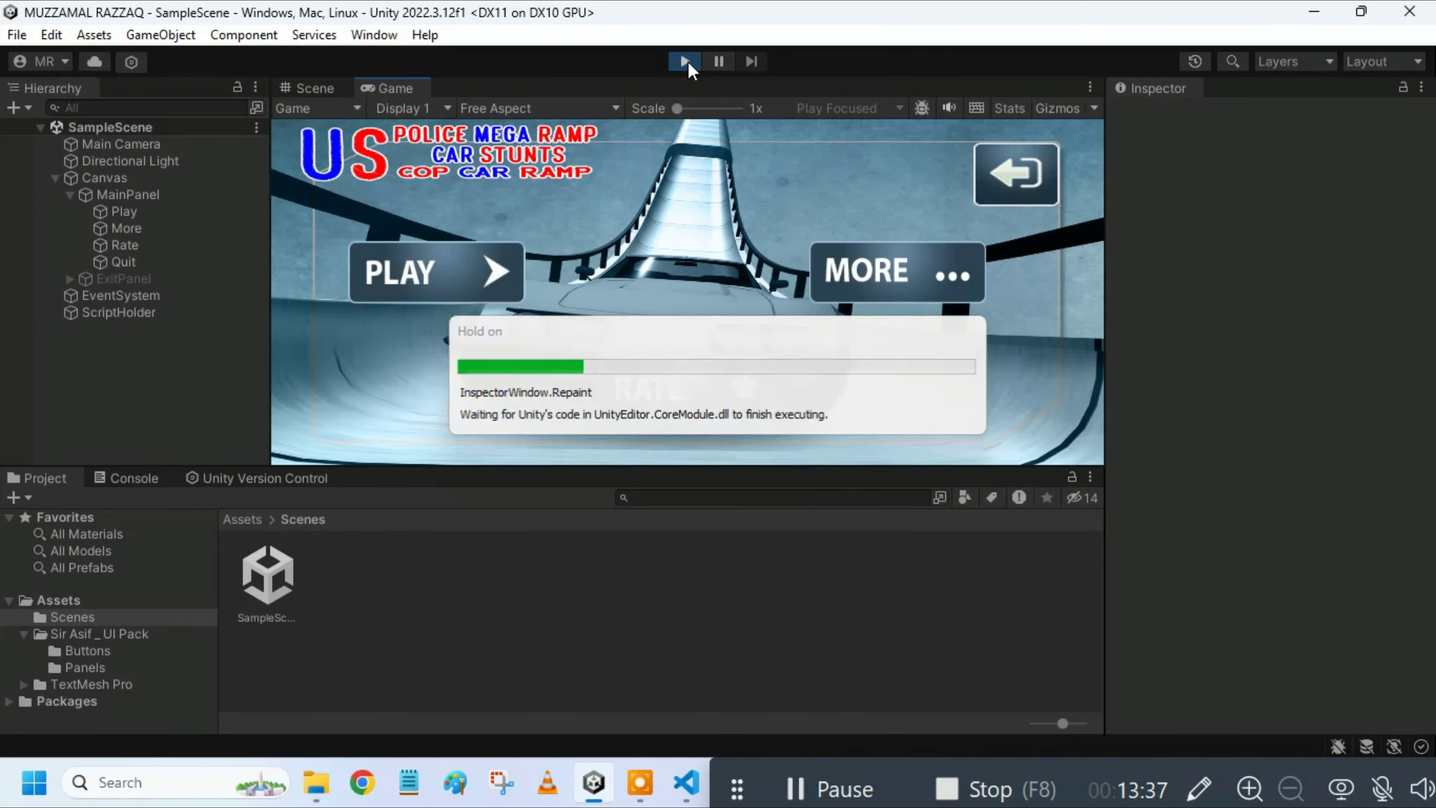
left_click(493, 265)
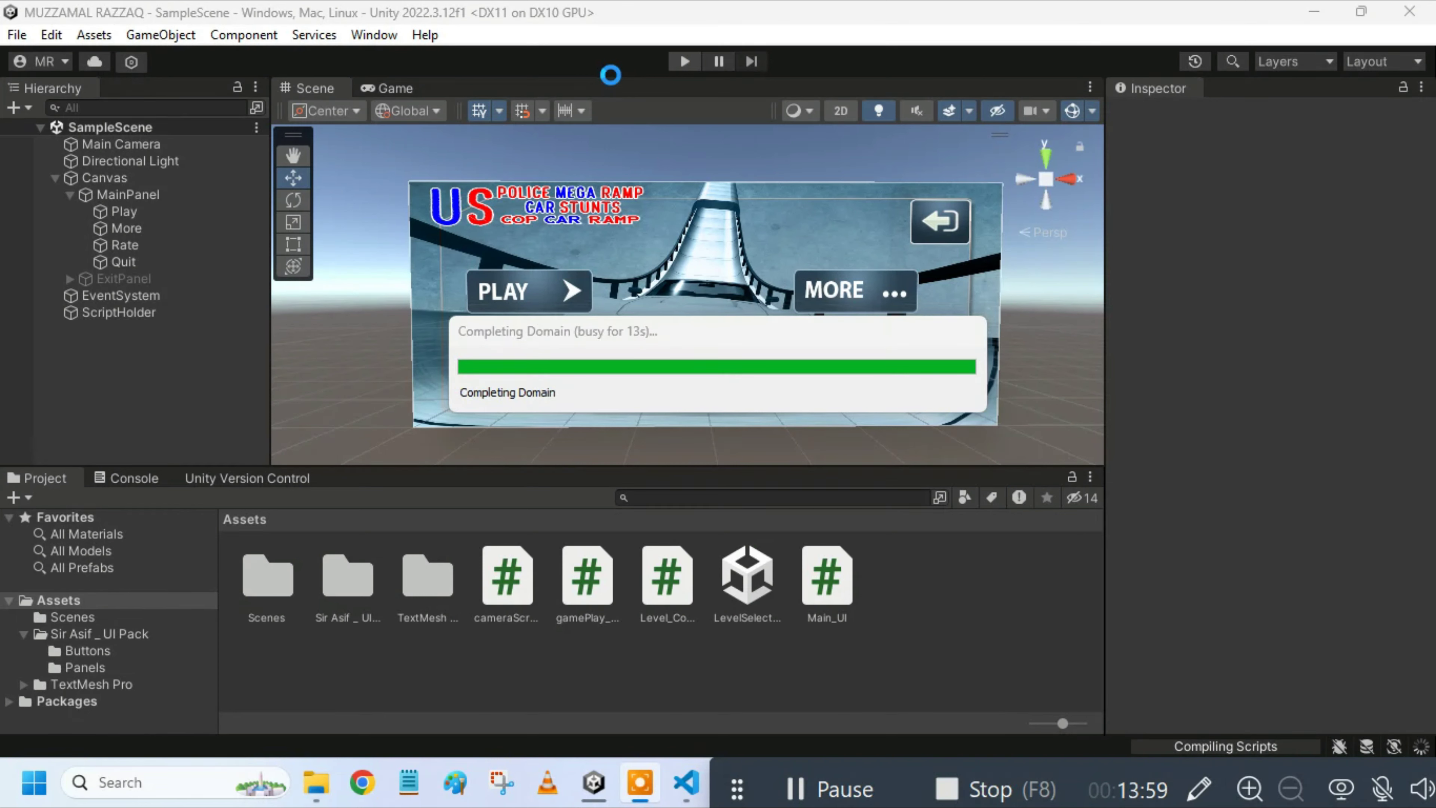
left_click(683, 61)
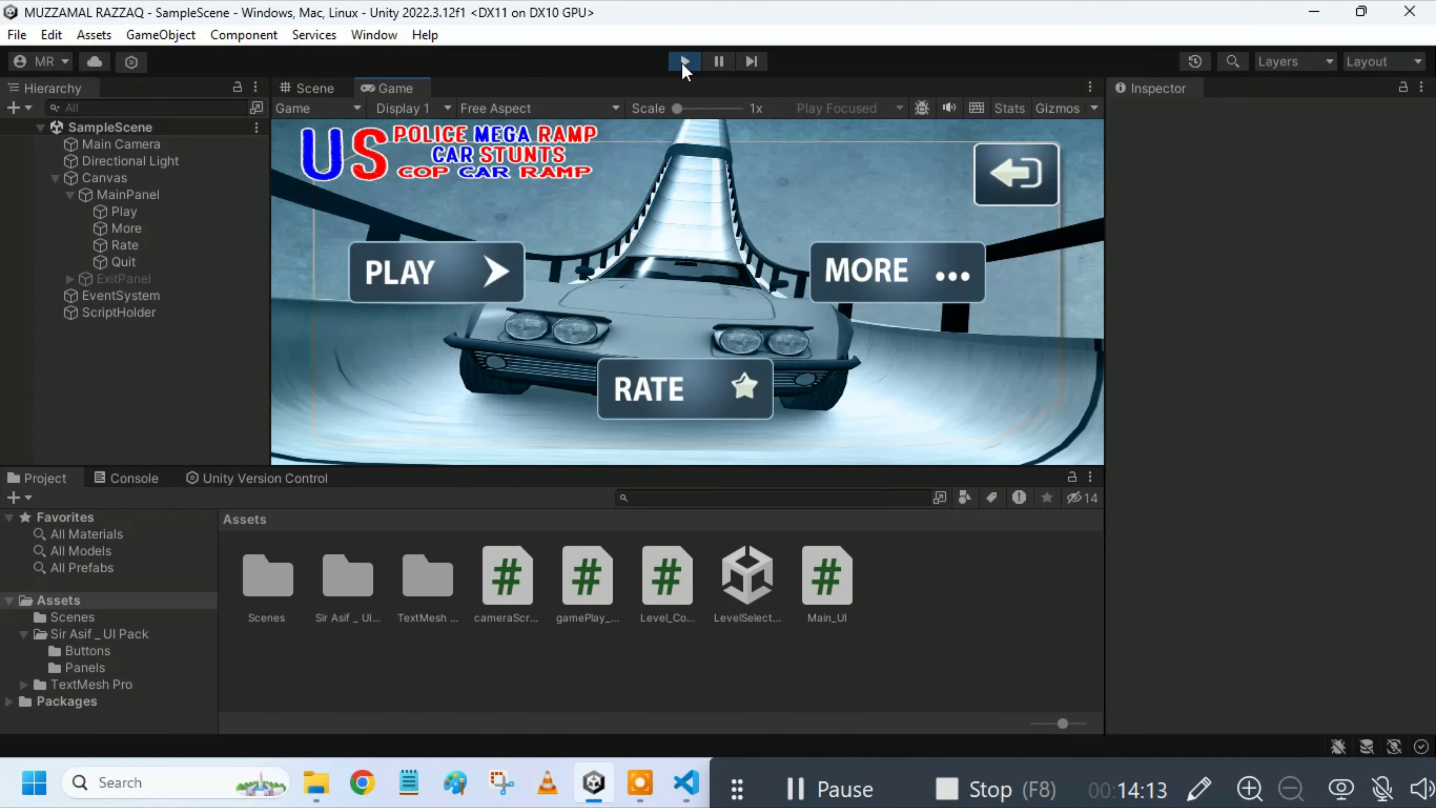
left_click(440, 261)
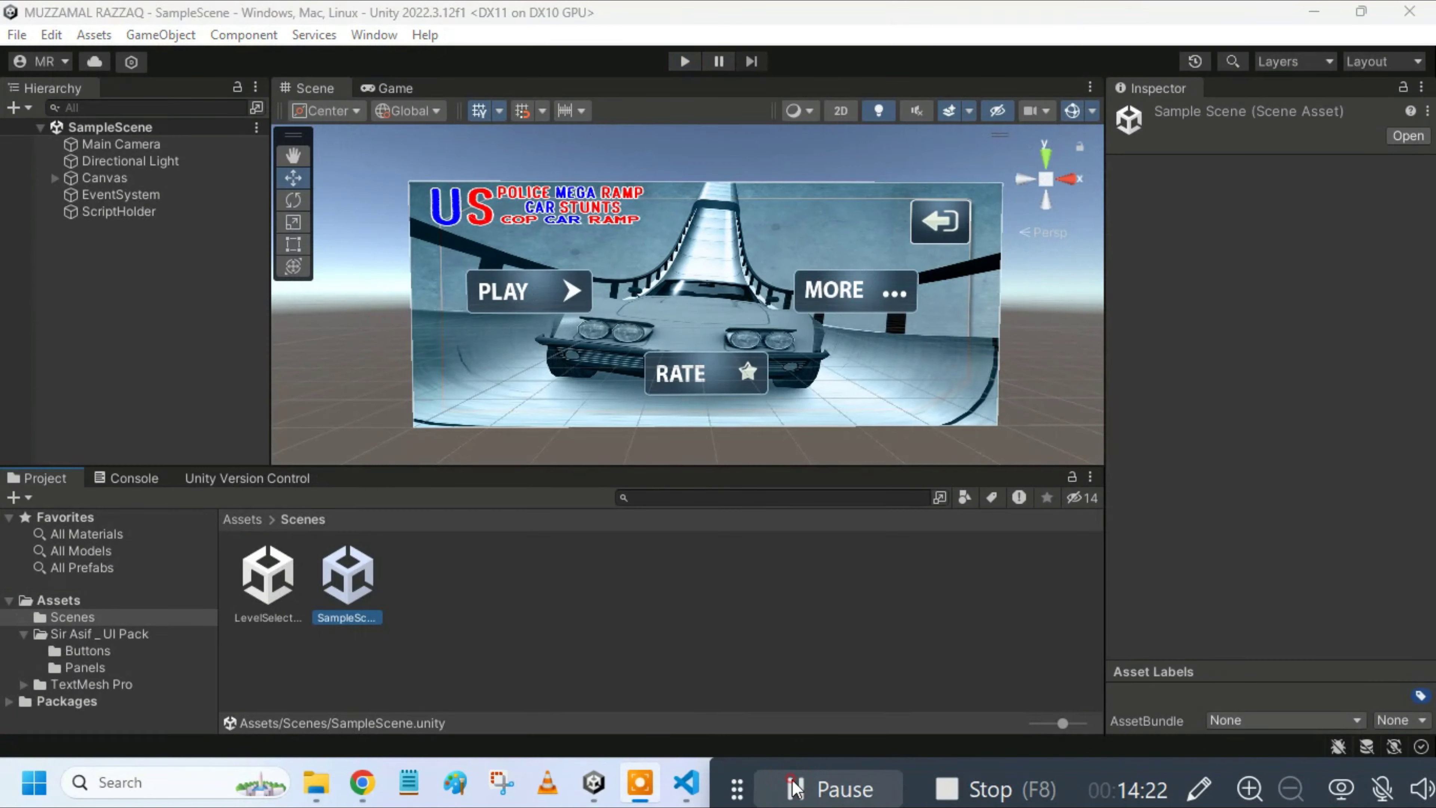
left_click(14, 35)
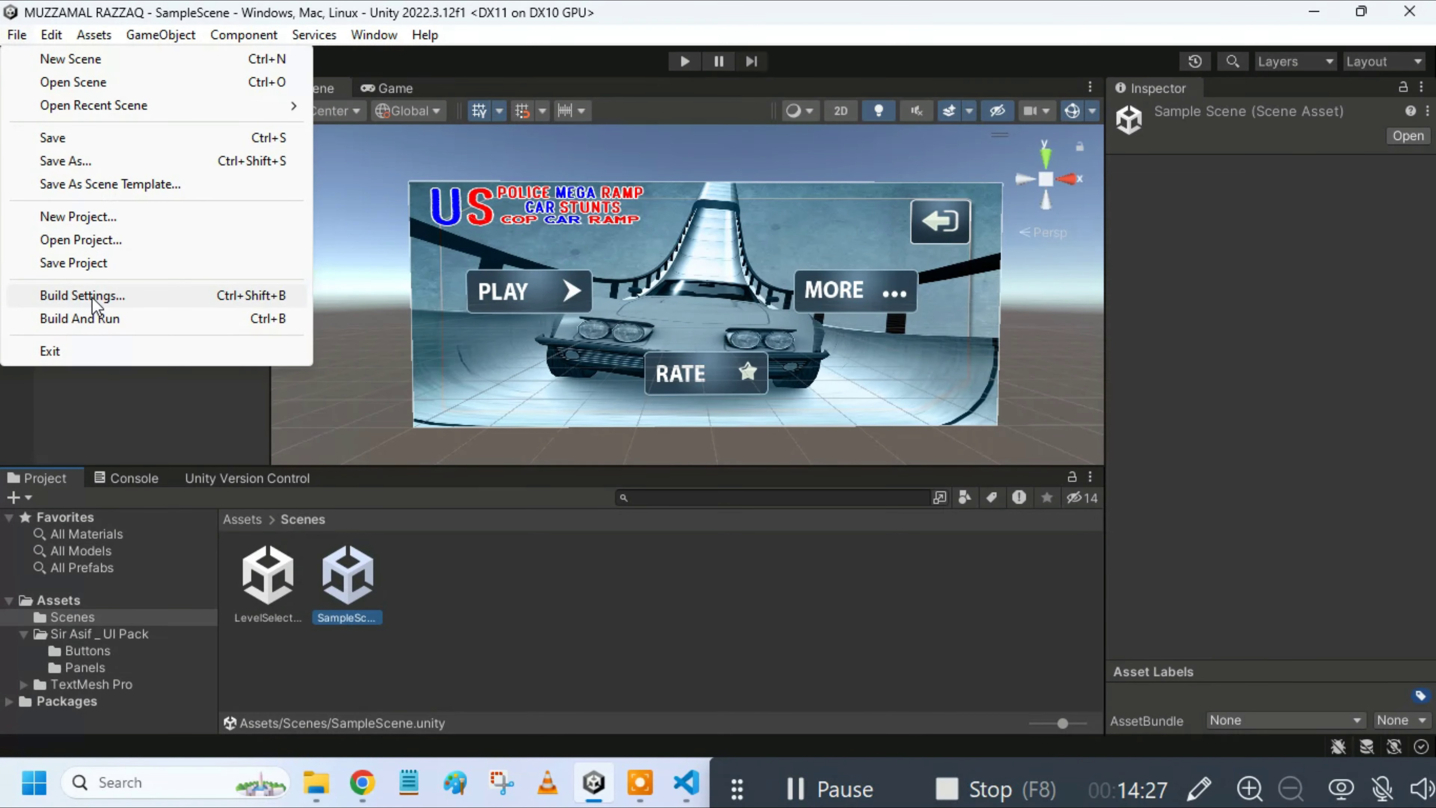
left_click(81, 295)
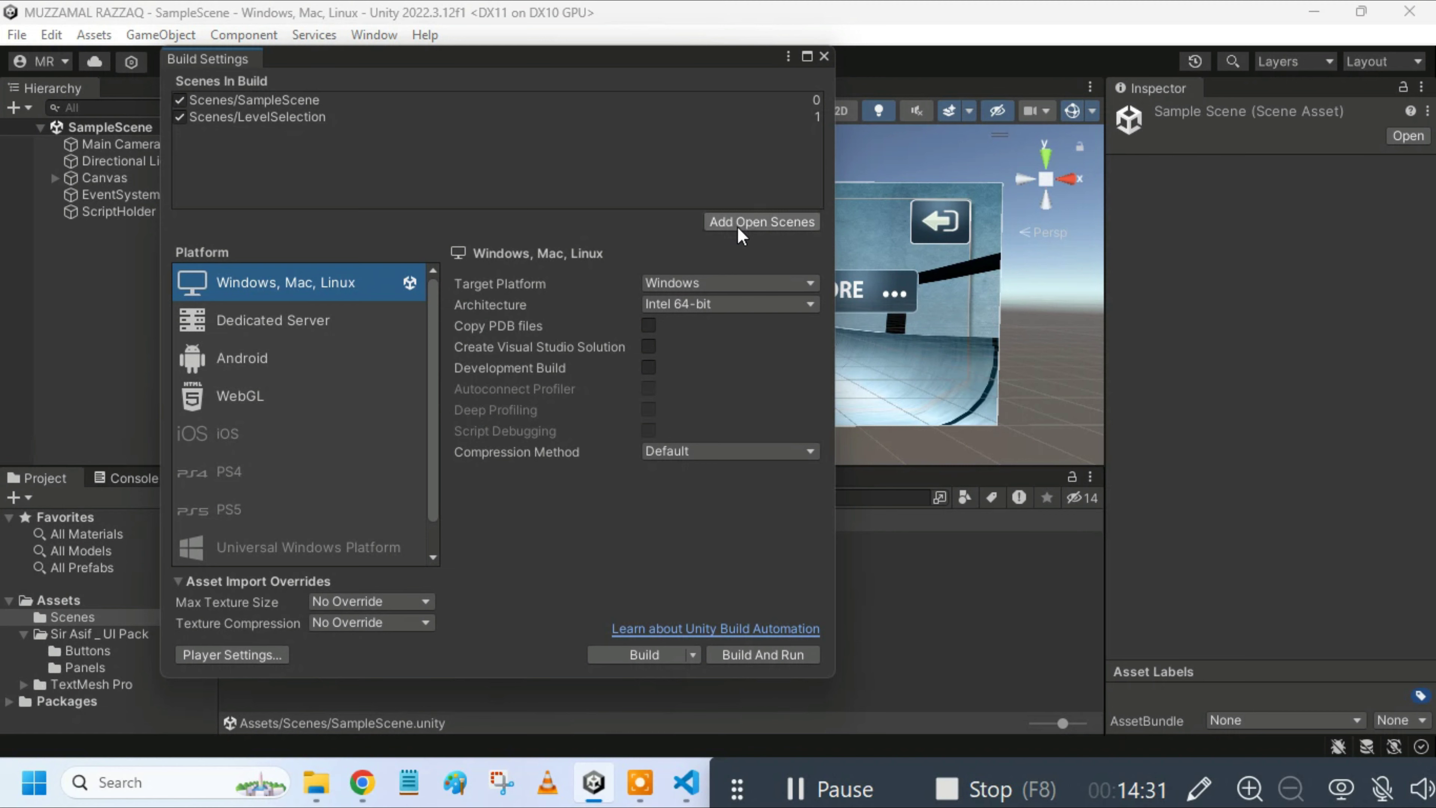
left_click(824, 56)
double_click(268, 574)
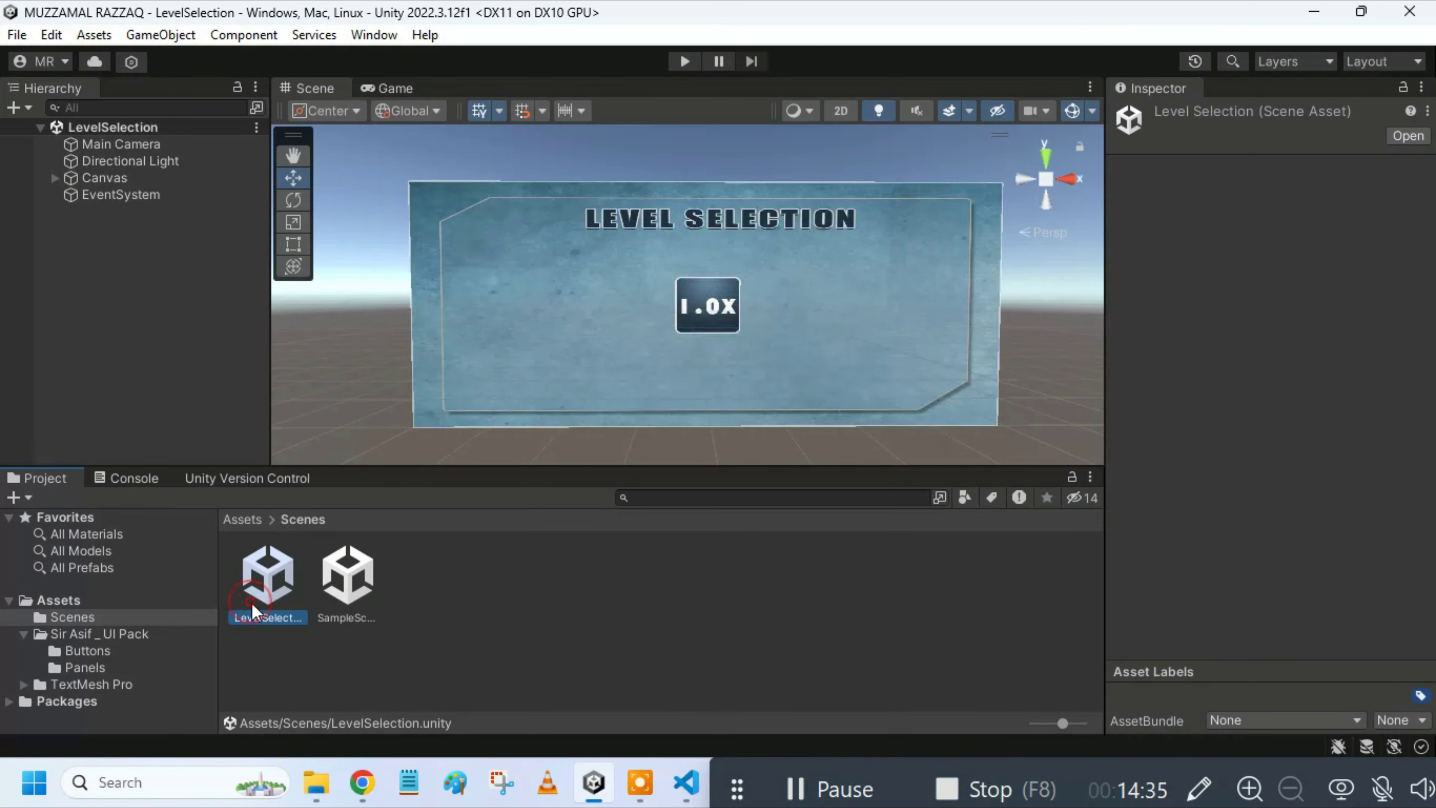
left_click(17, 34)
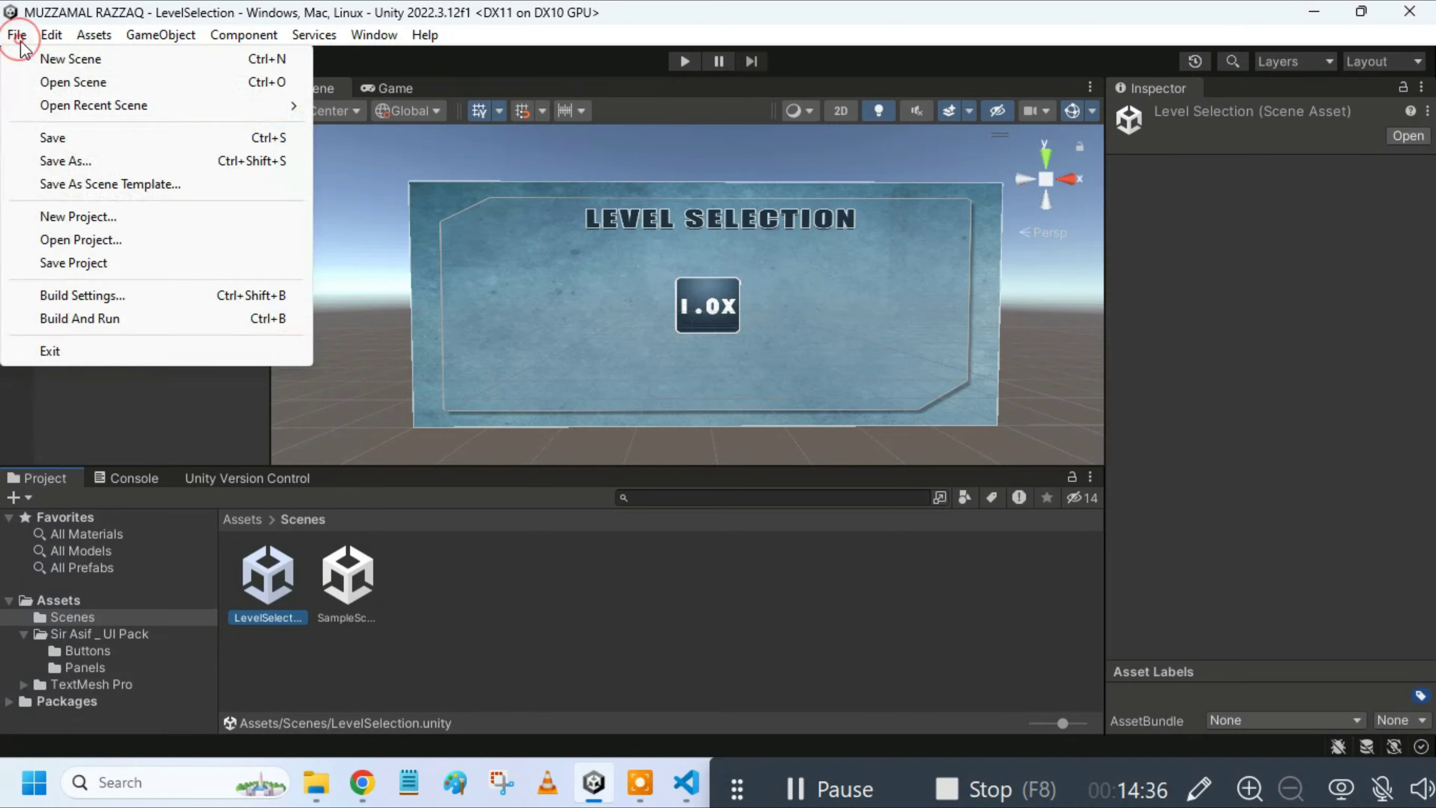
left_click(116, 299)
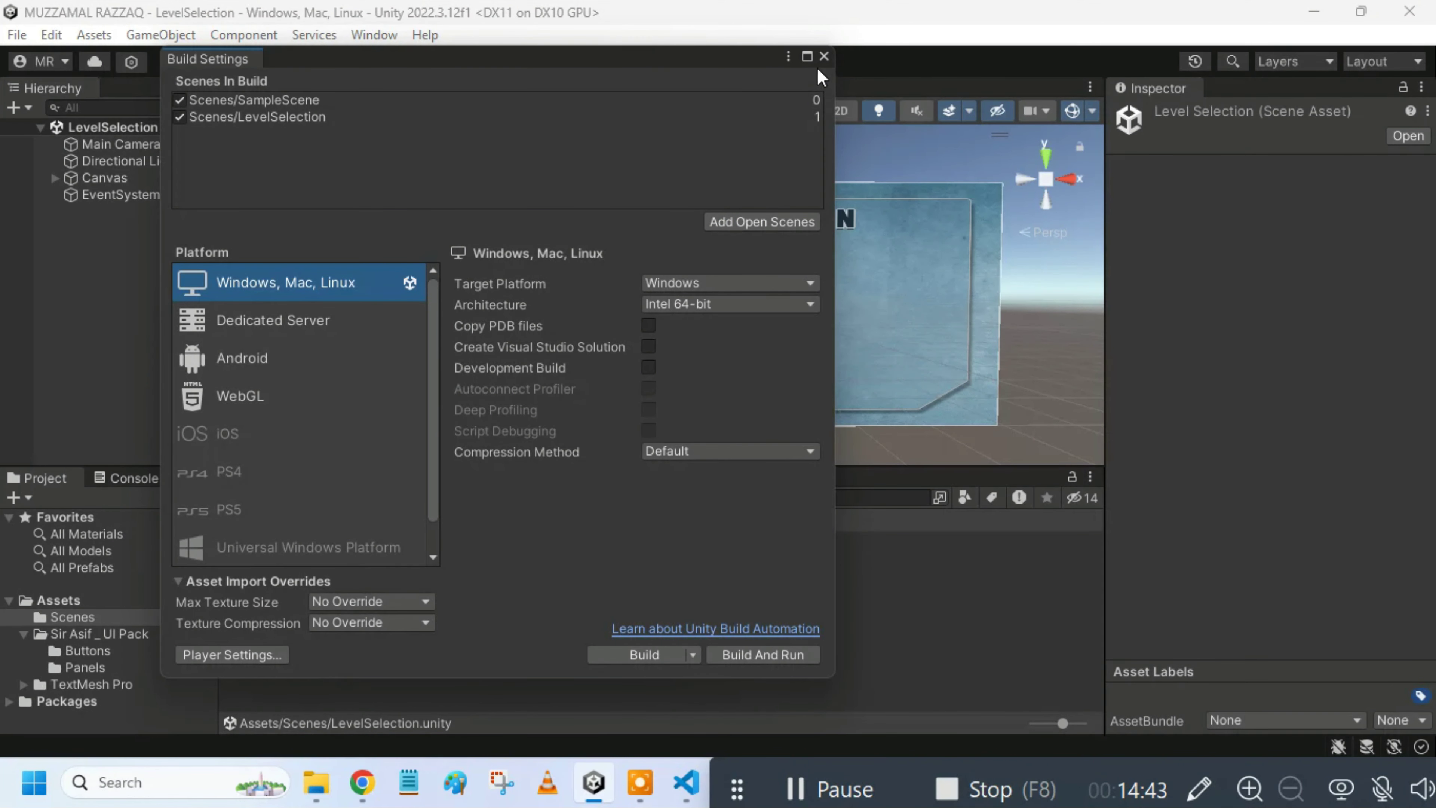
left_click(823, 56)
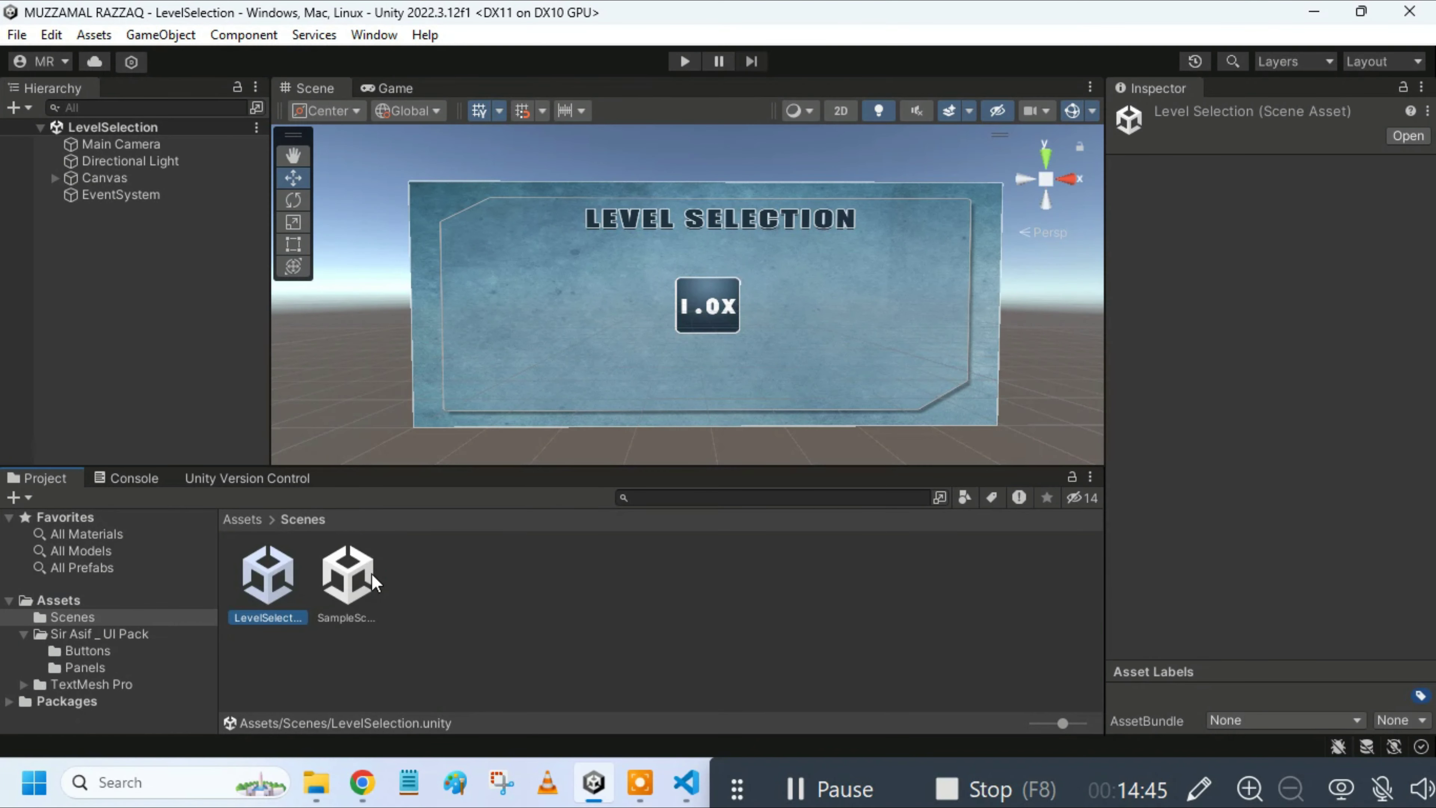
double_click(348, 573)
left_click(685, 62)
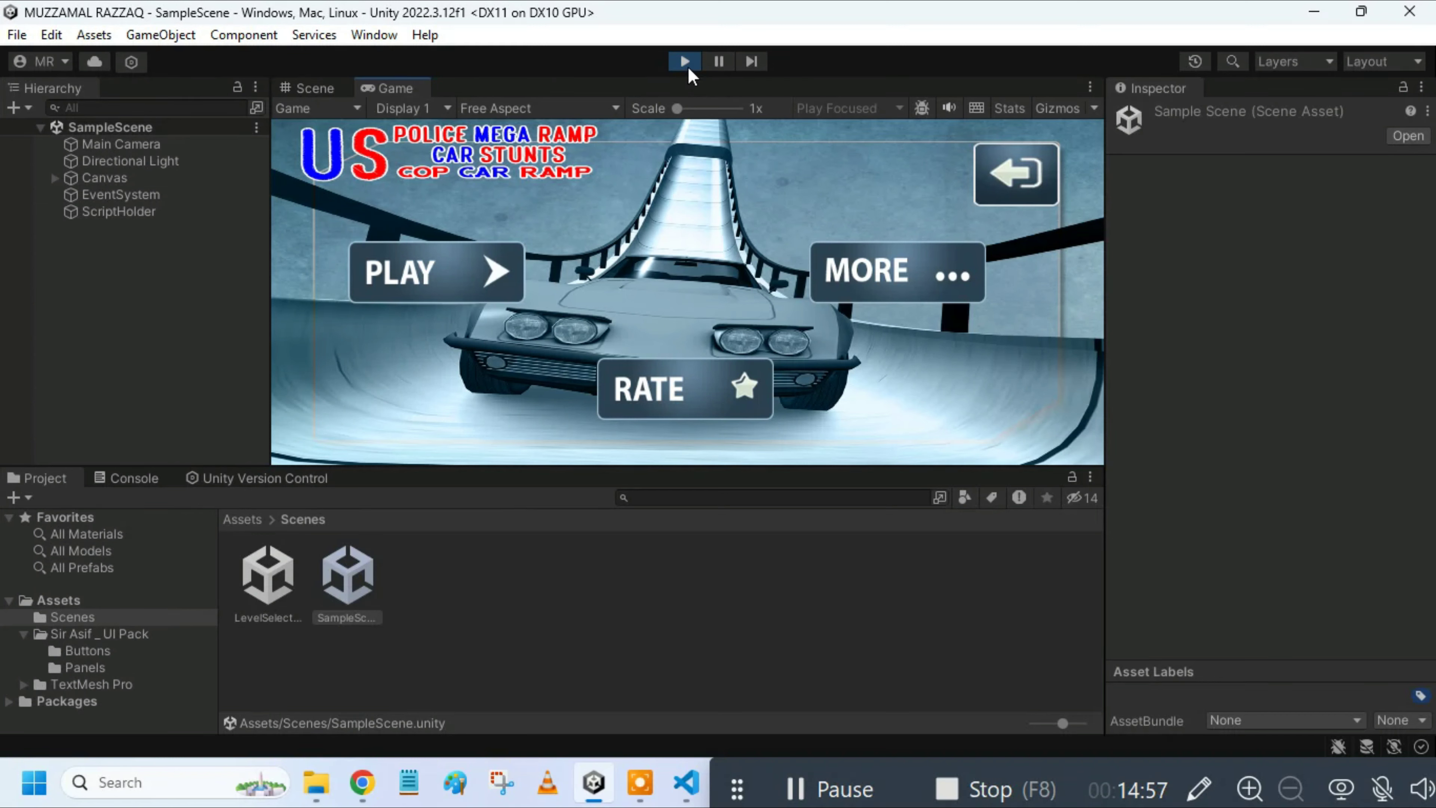
left_click(1045, 176)
left_click(478, 353)
left_click(399, 272)
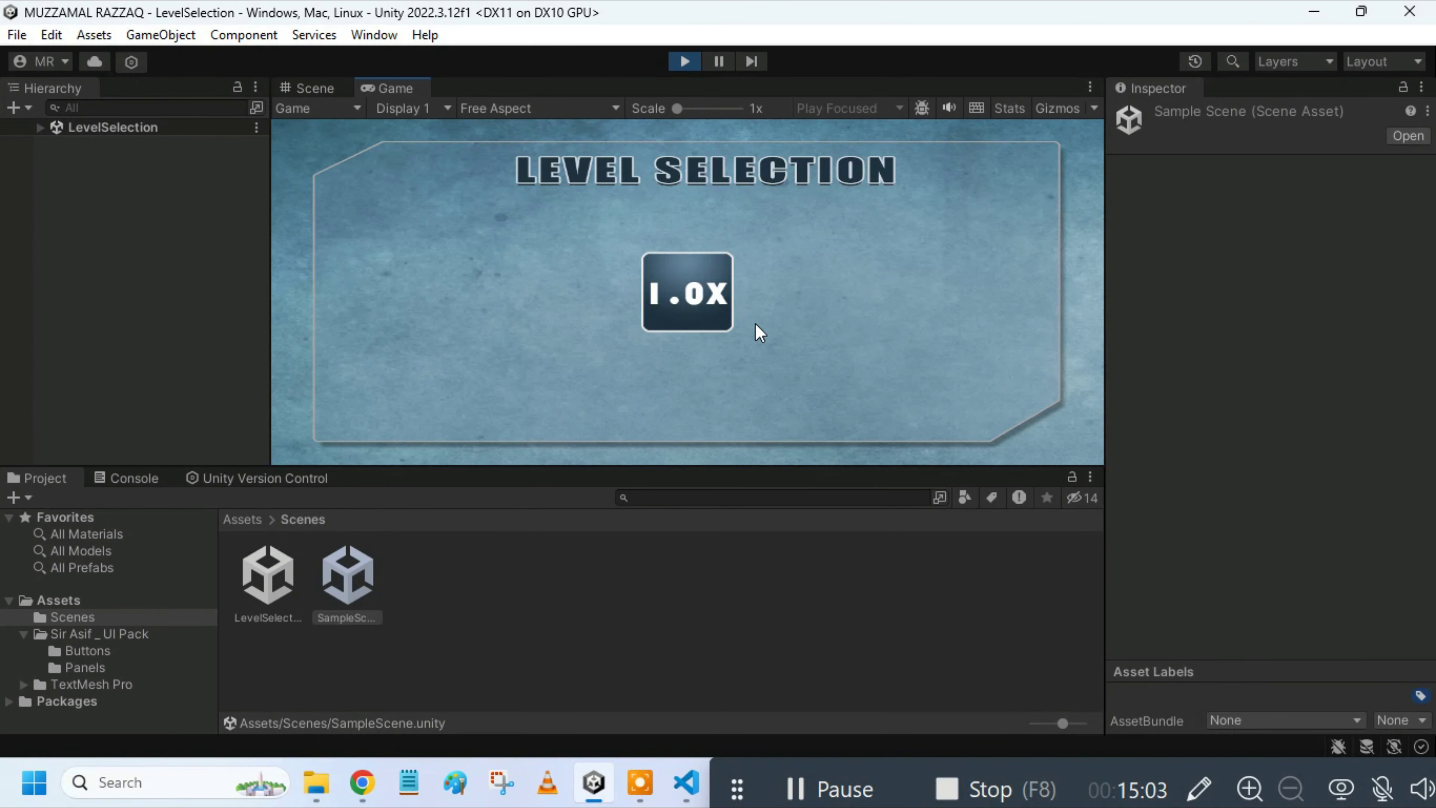
key("ctrl+p")
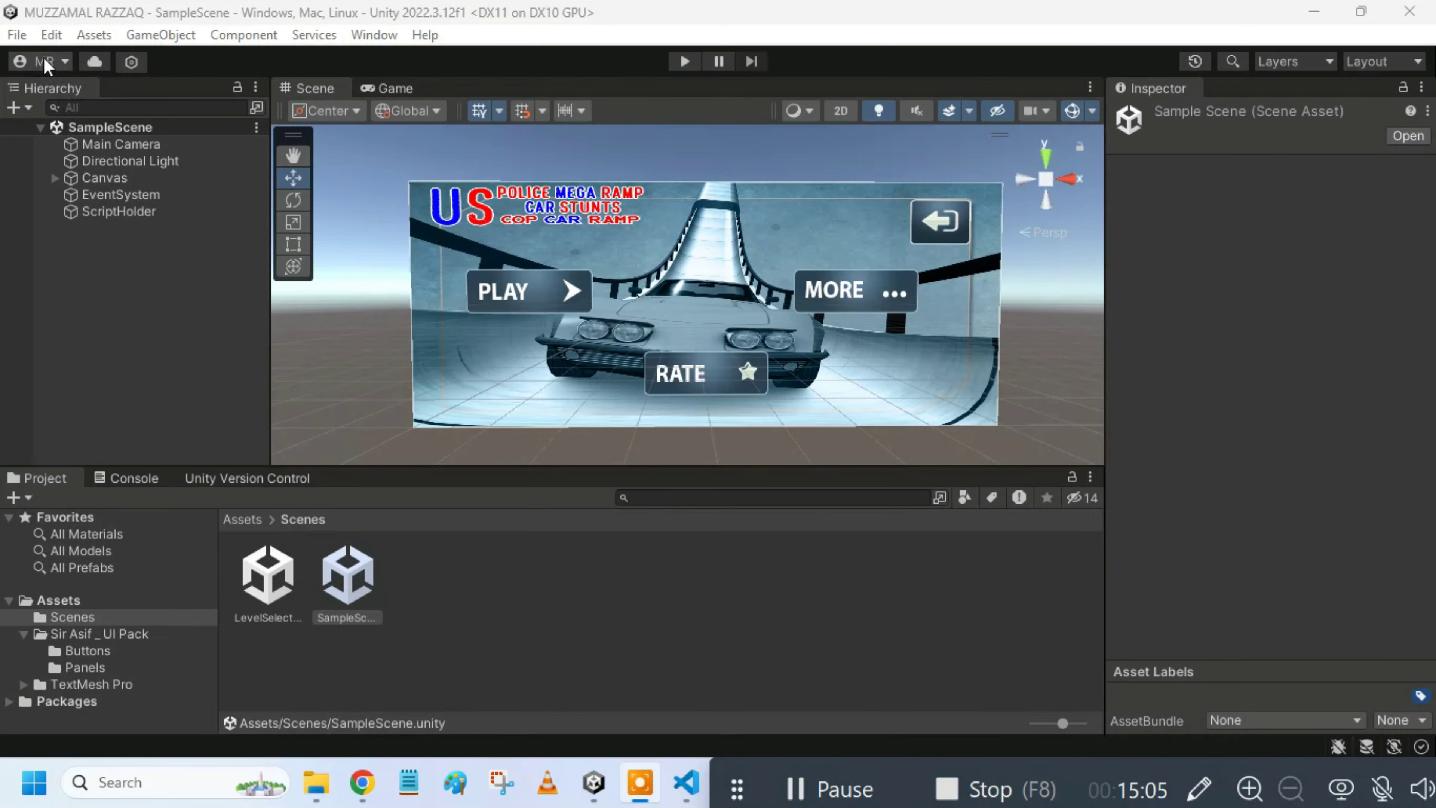
Step: Create a new untitled scene from the Basic template
left_click(18, 36)
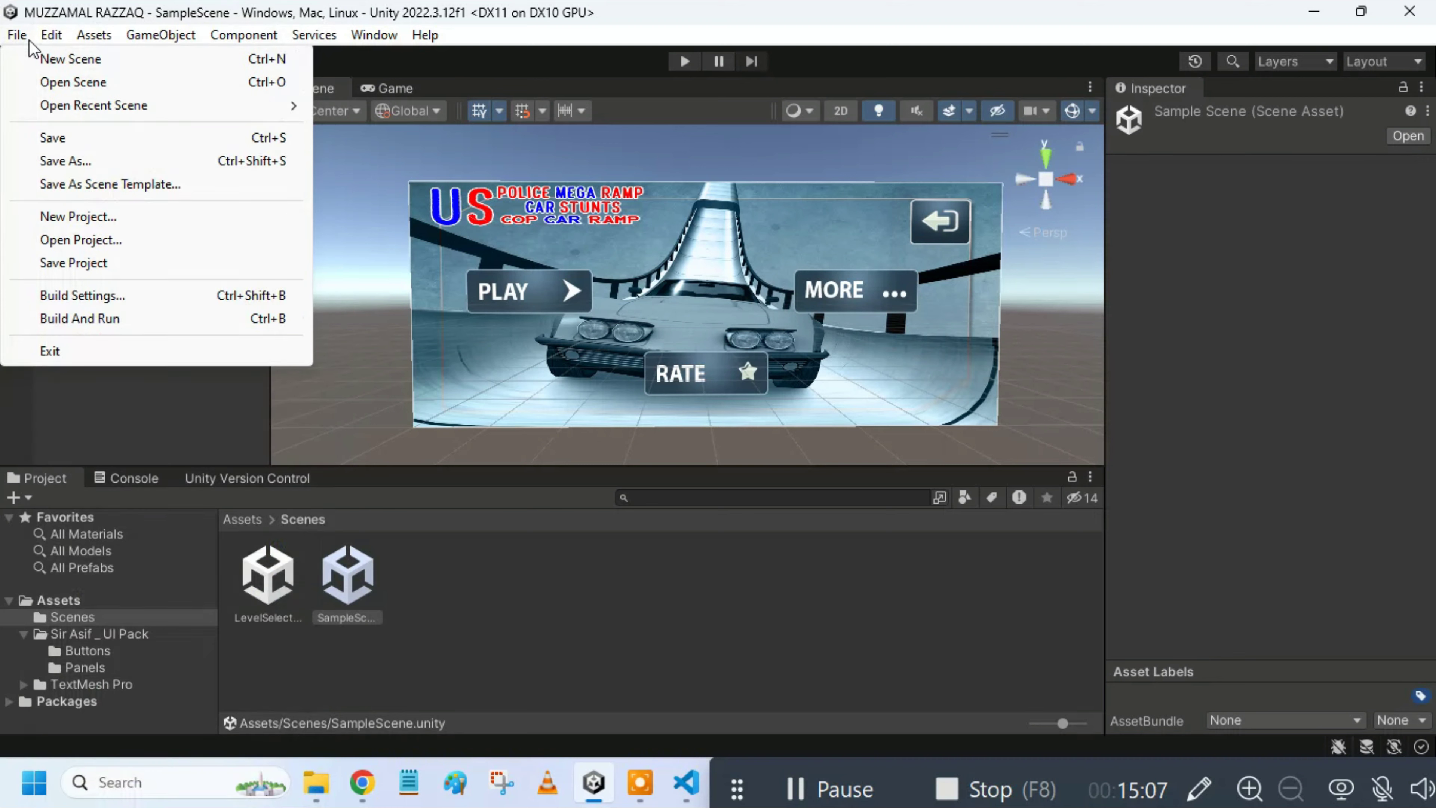
key("Escape")
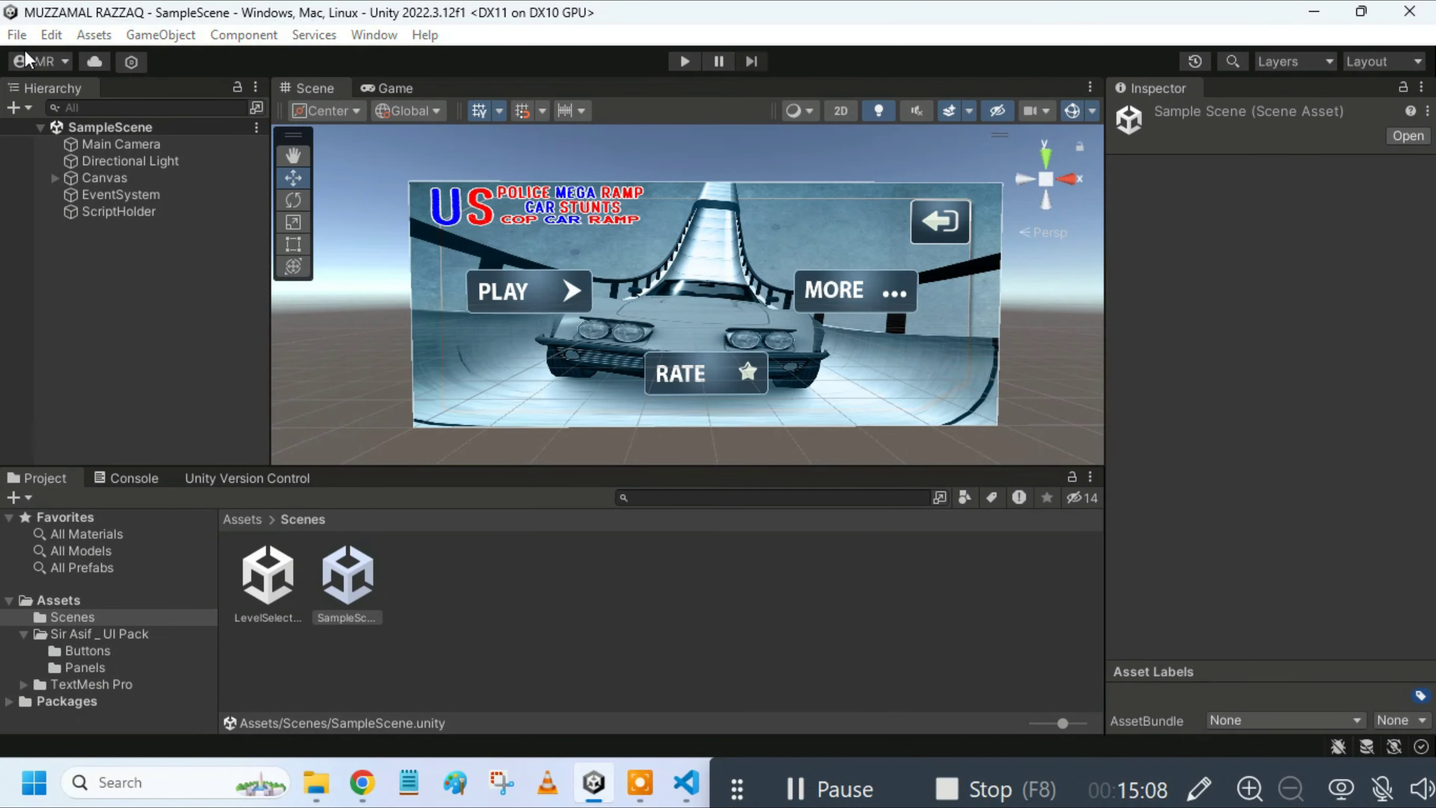
key("ctrl+n")
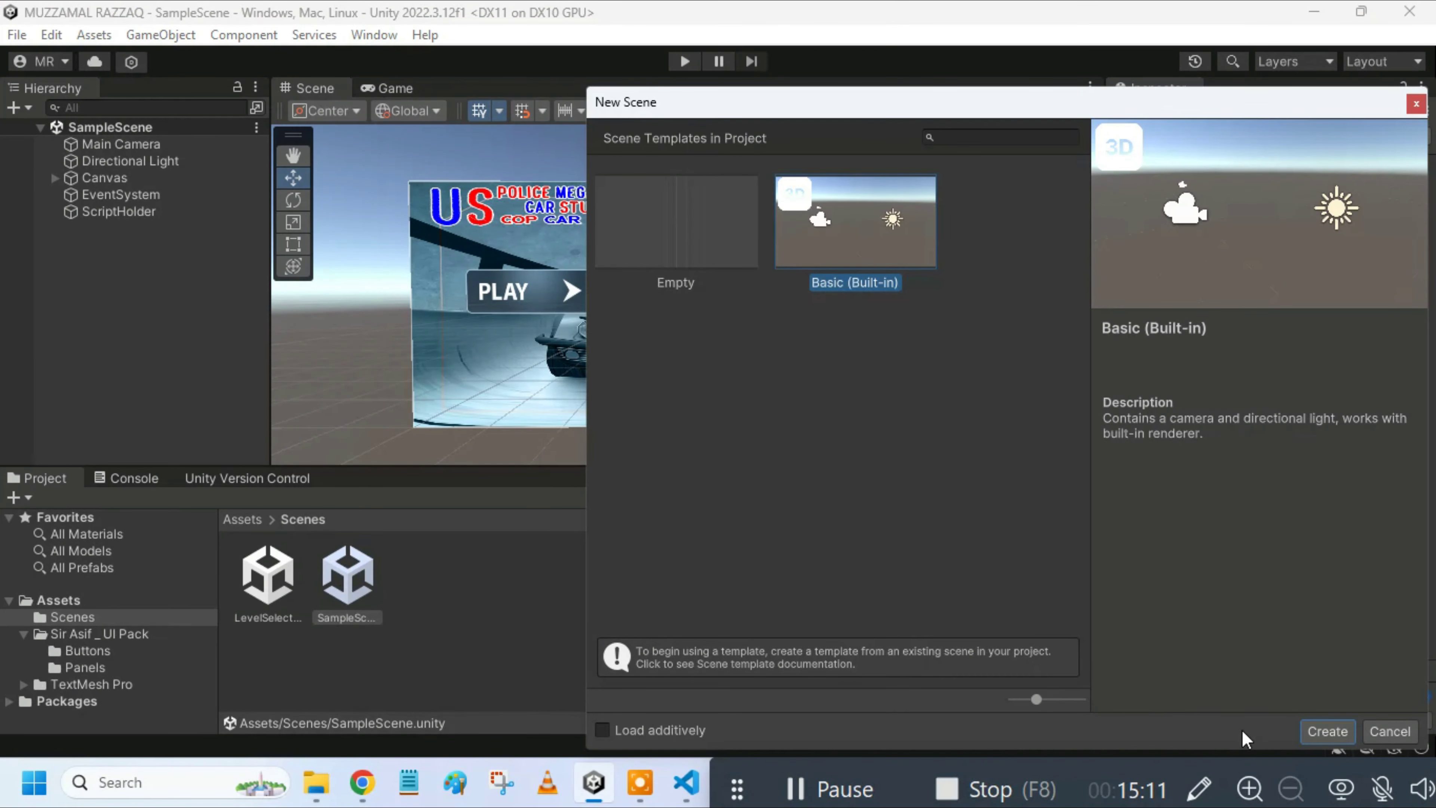
left_click(1326, 731)
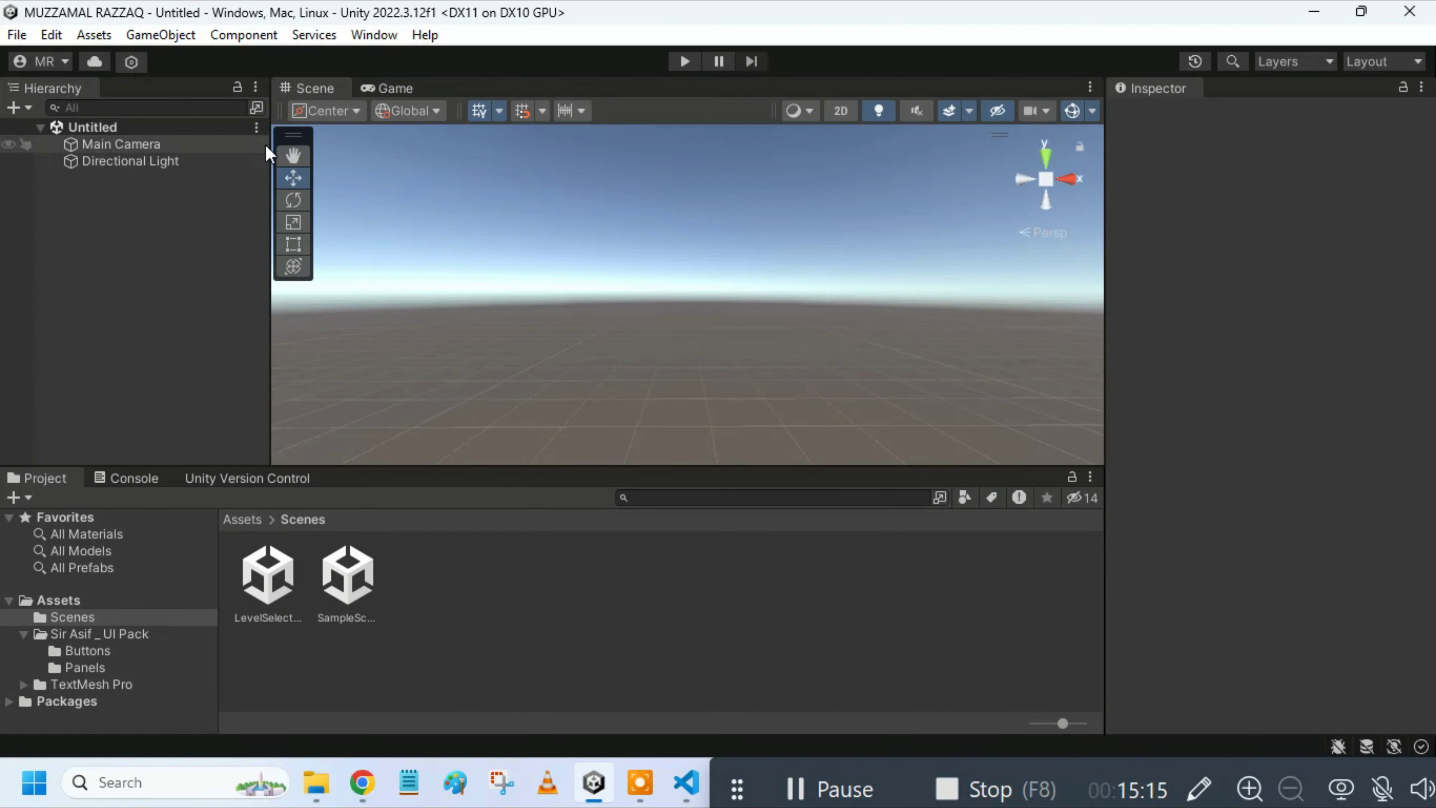
Step: Save the untitled scene as 'Level1' in the Scenes folder
left_click(256, 127)
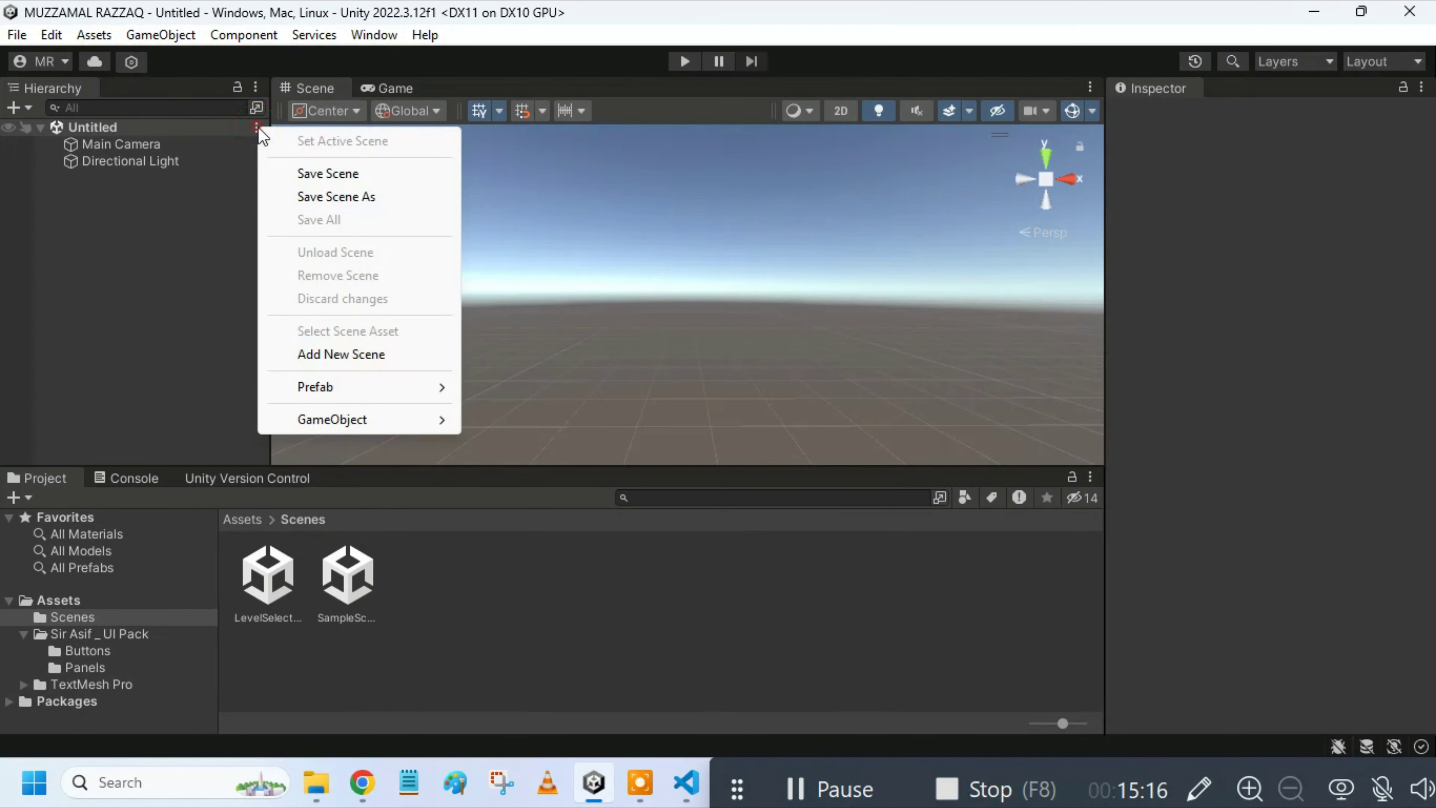
left_click(294, 173)
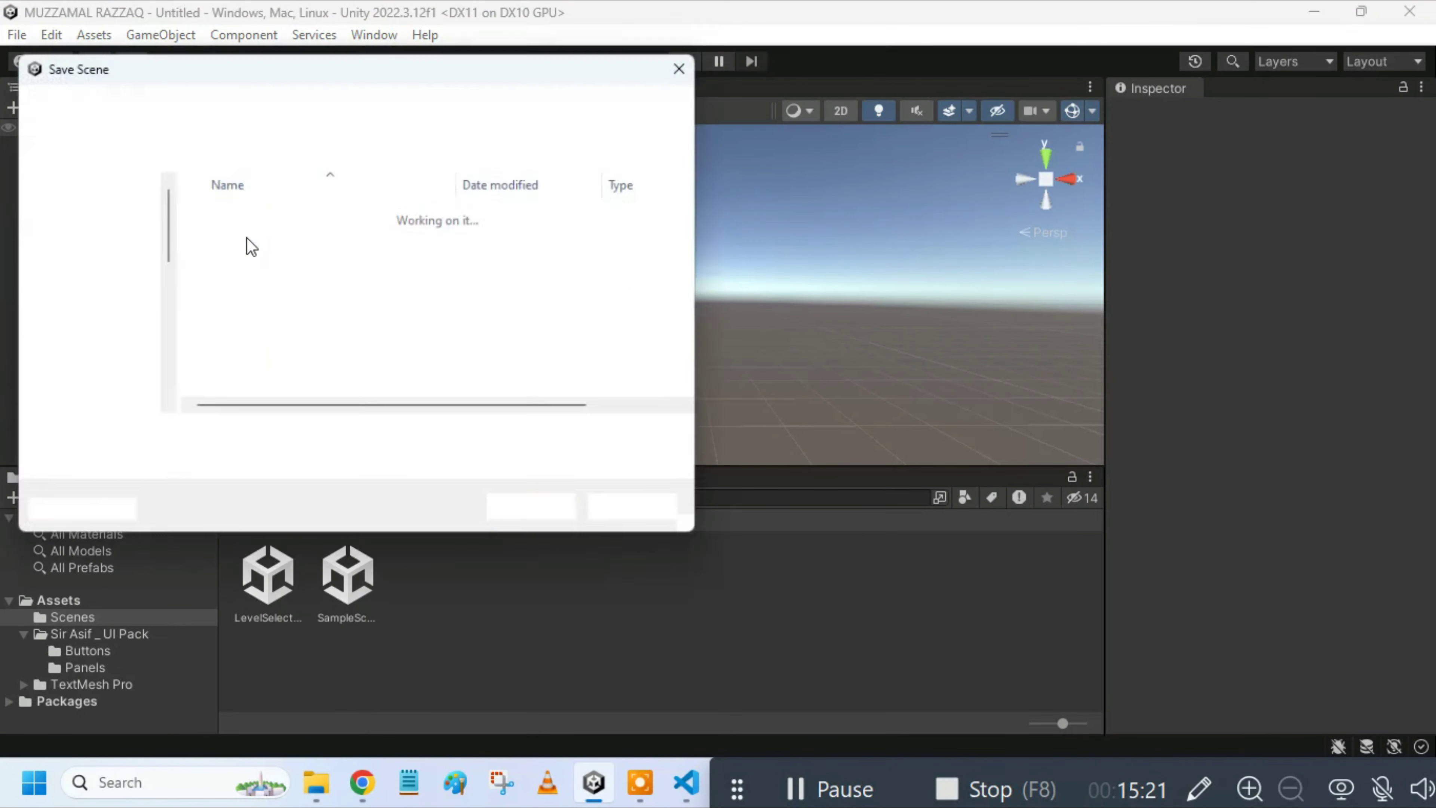
left_click(255, 220)
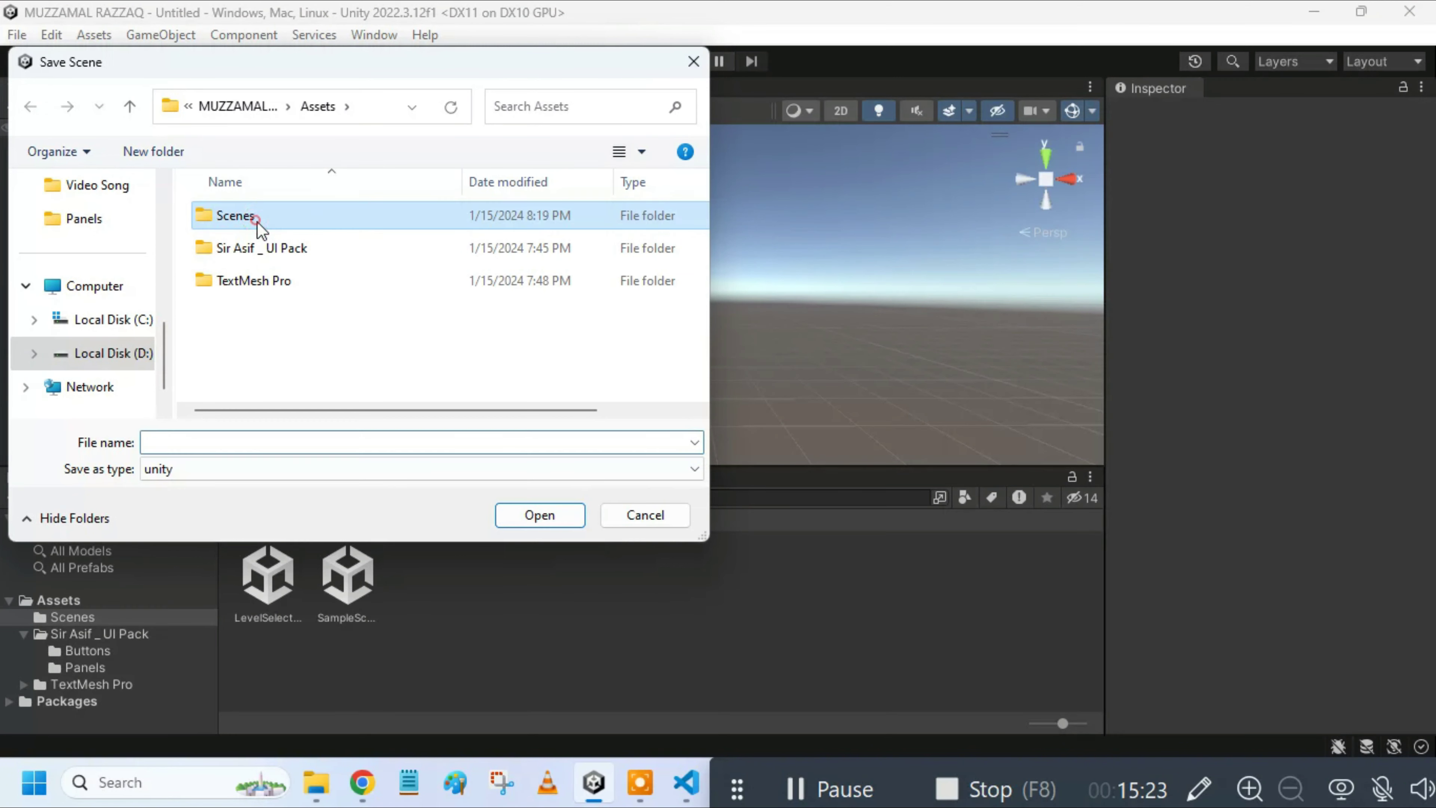
double_click(256, 221)
left_click(264, 441)
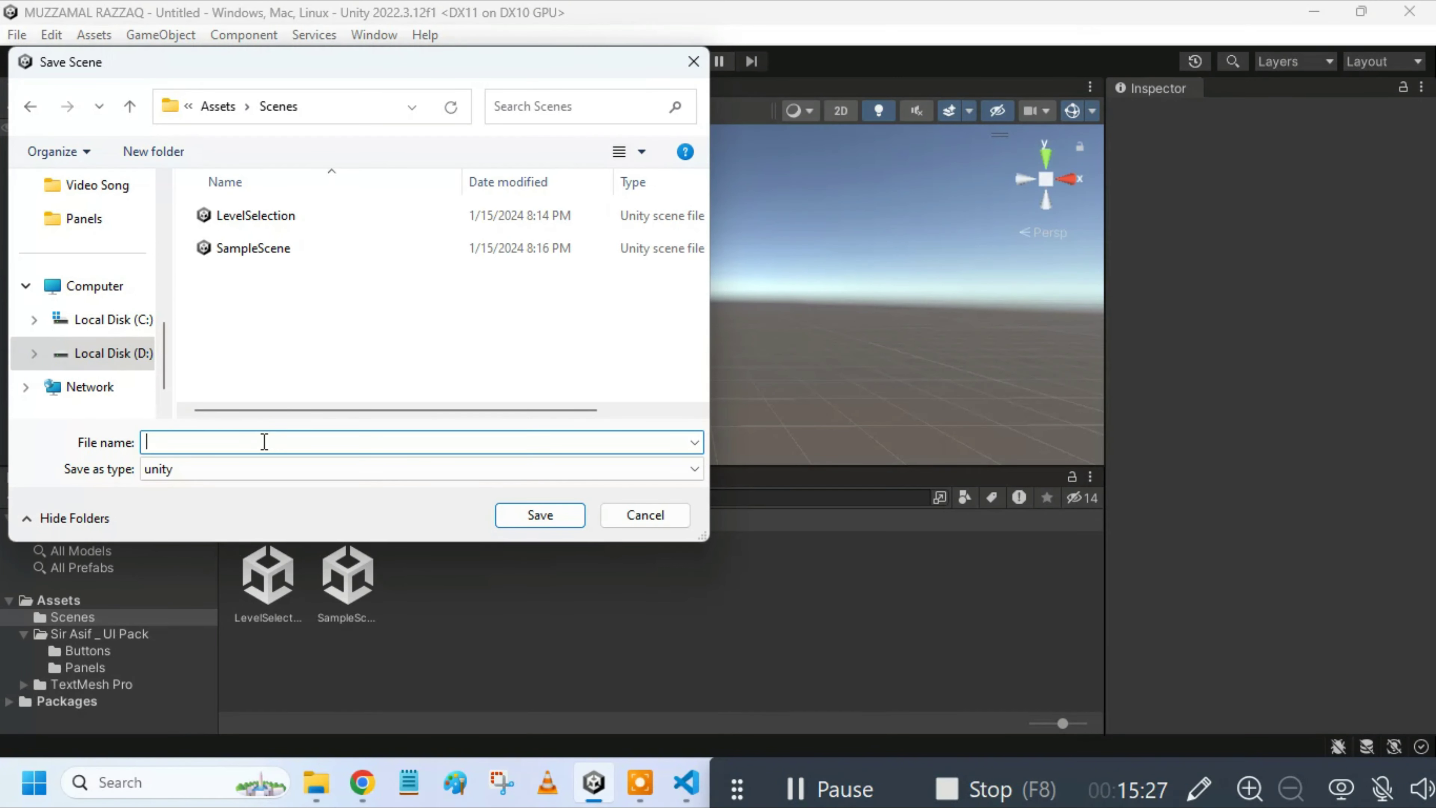
type("Level1")
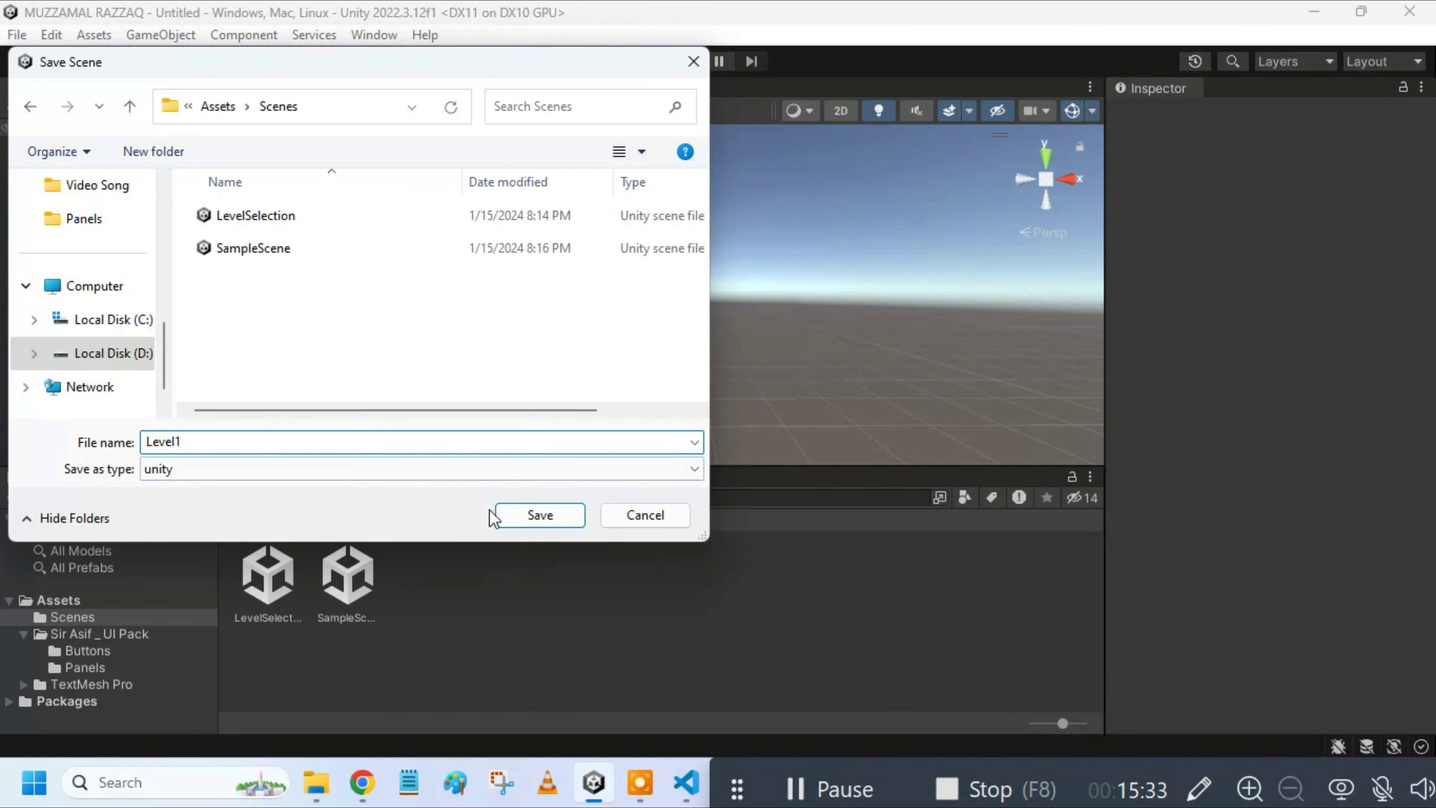
left_click(540, 515)
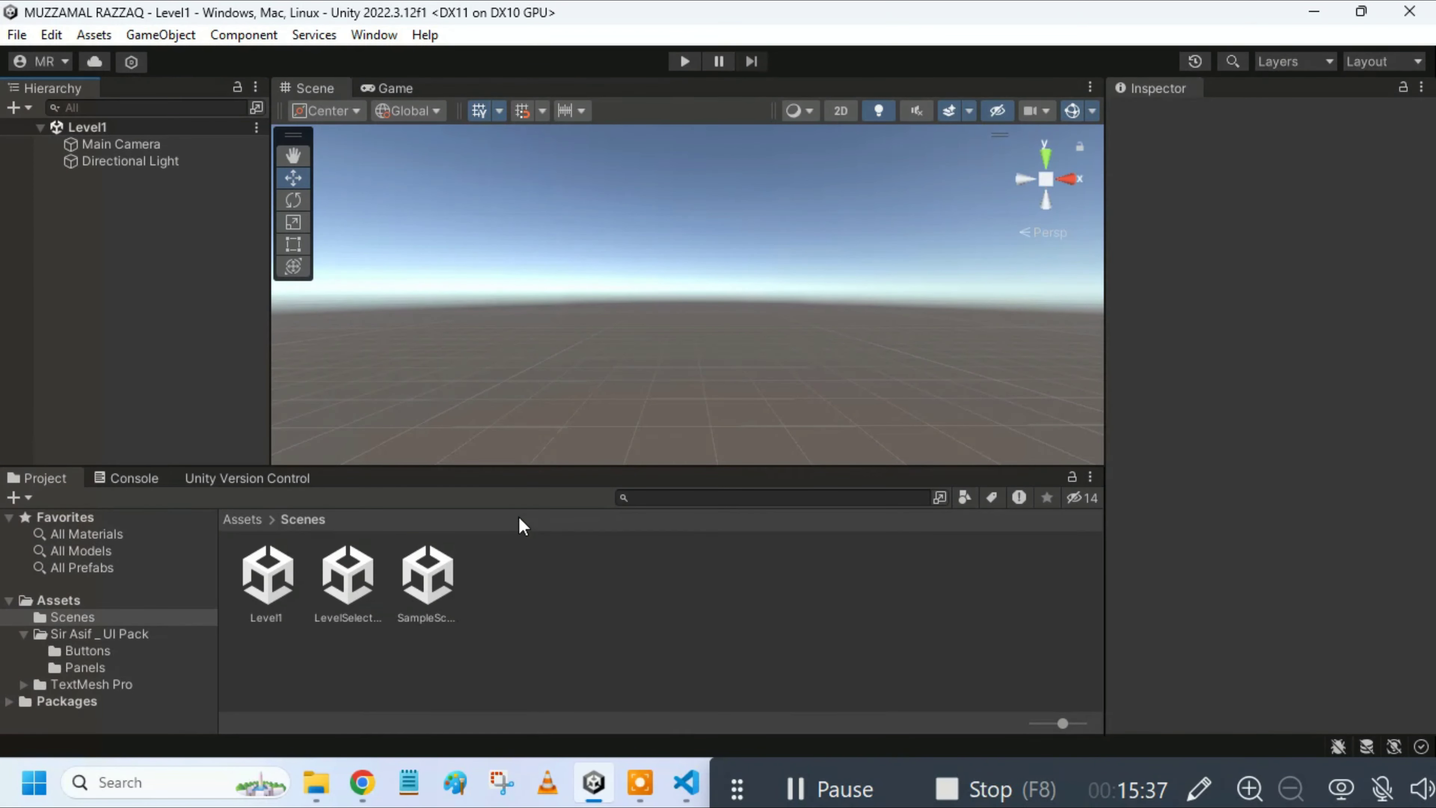
Step: In Main_UI.cs, duplicate the Play_Button_Pressed method below the No() method
left_click(685, 783)
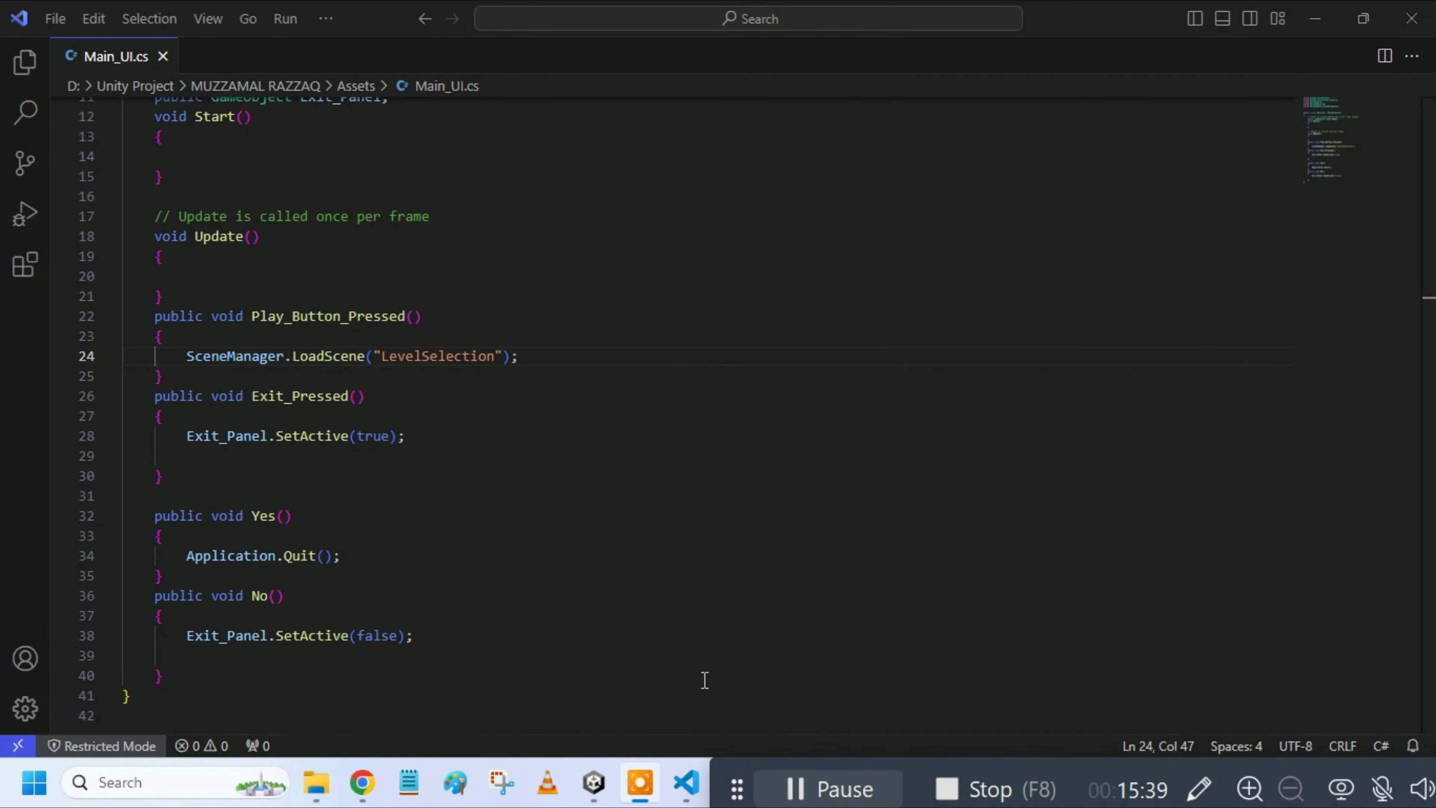
left_click_drag(162, 377, 153, 316)
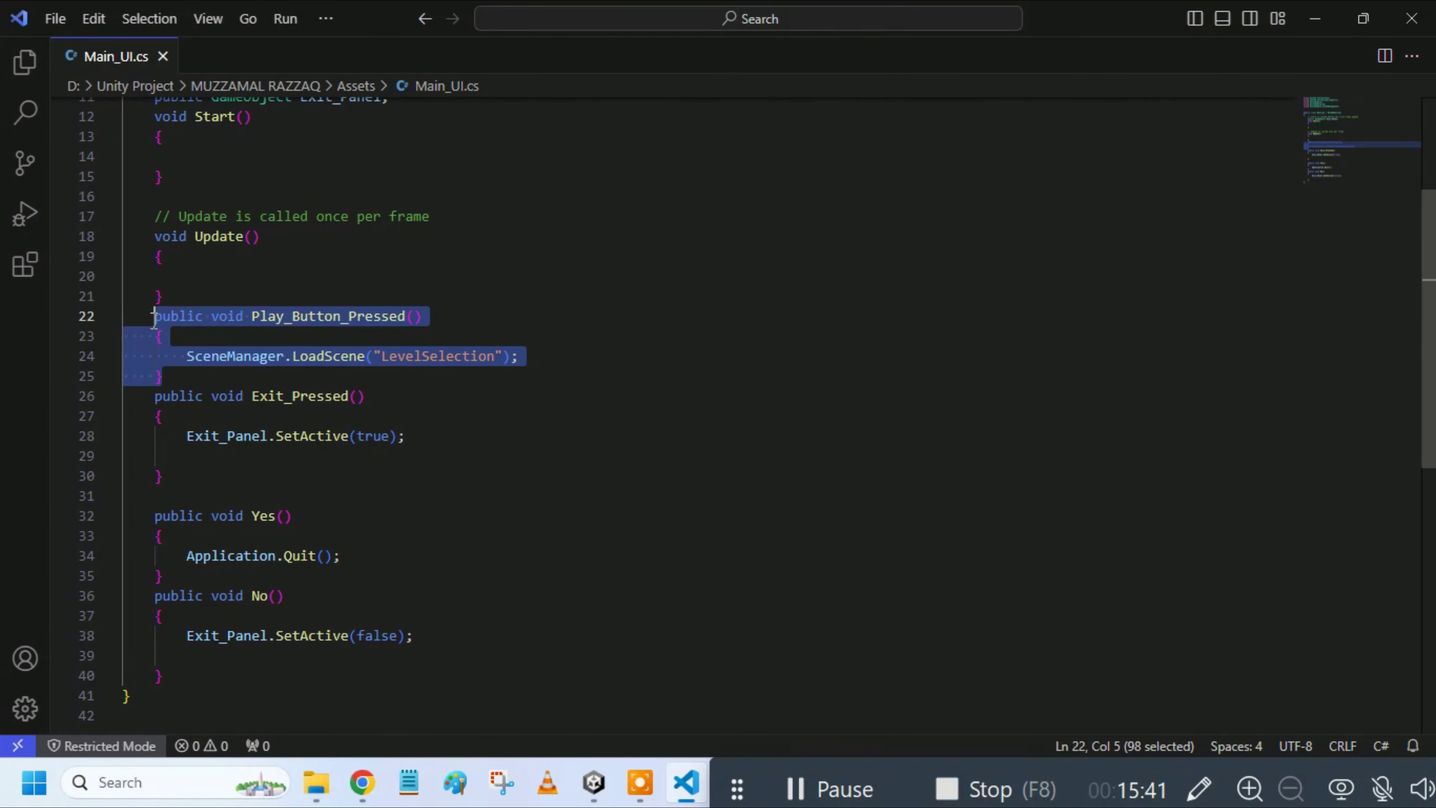
right_click(166, 353)
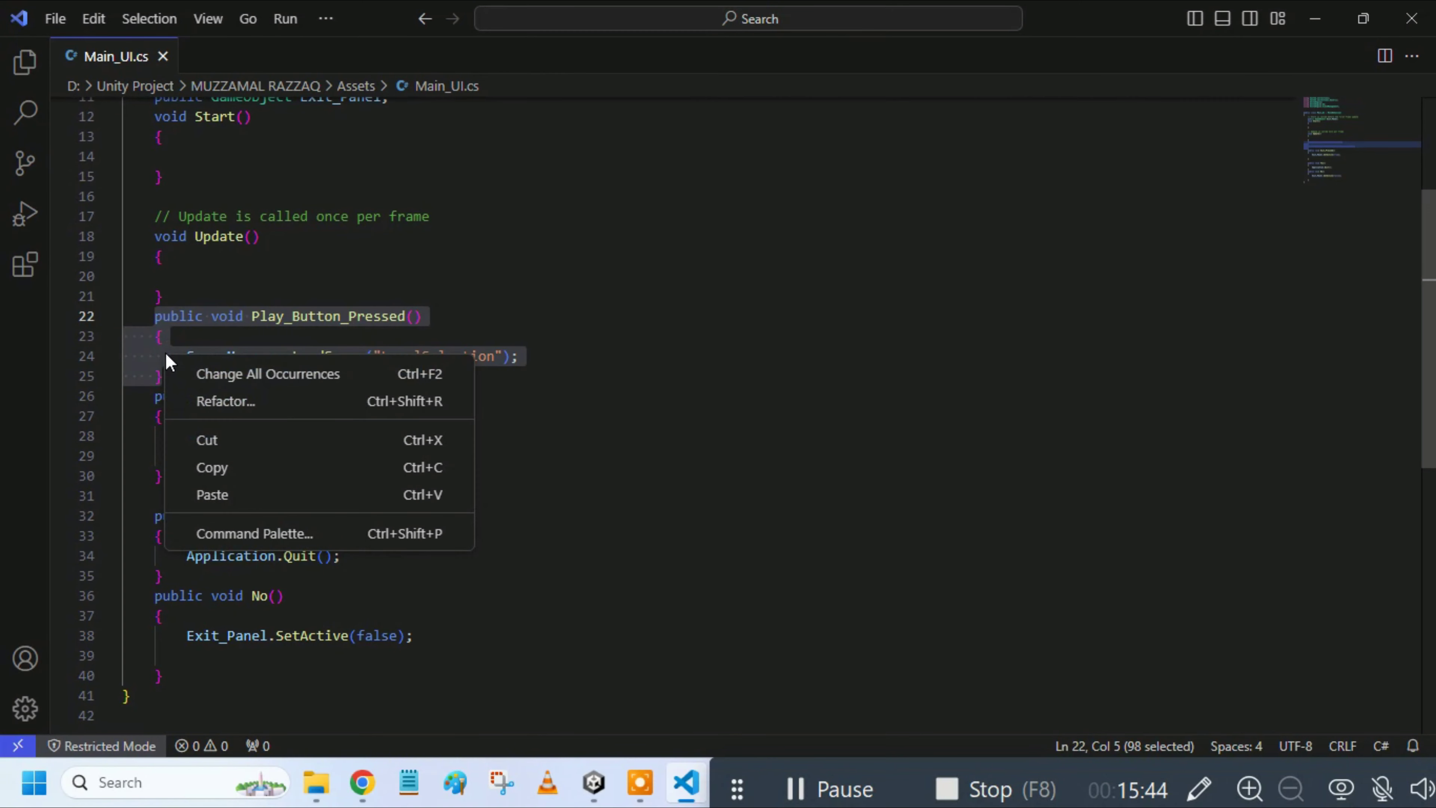
left_click(208, 467)
left_click(165, 673)
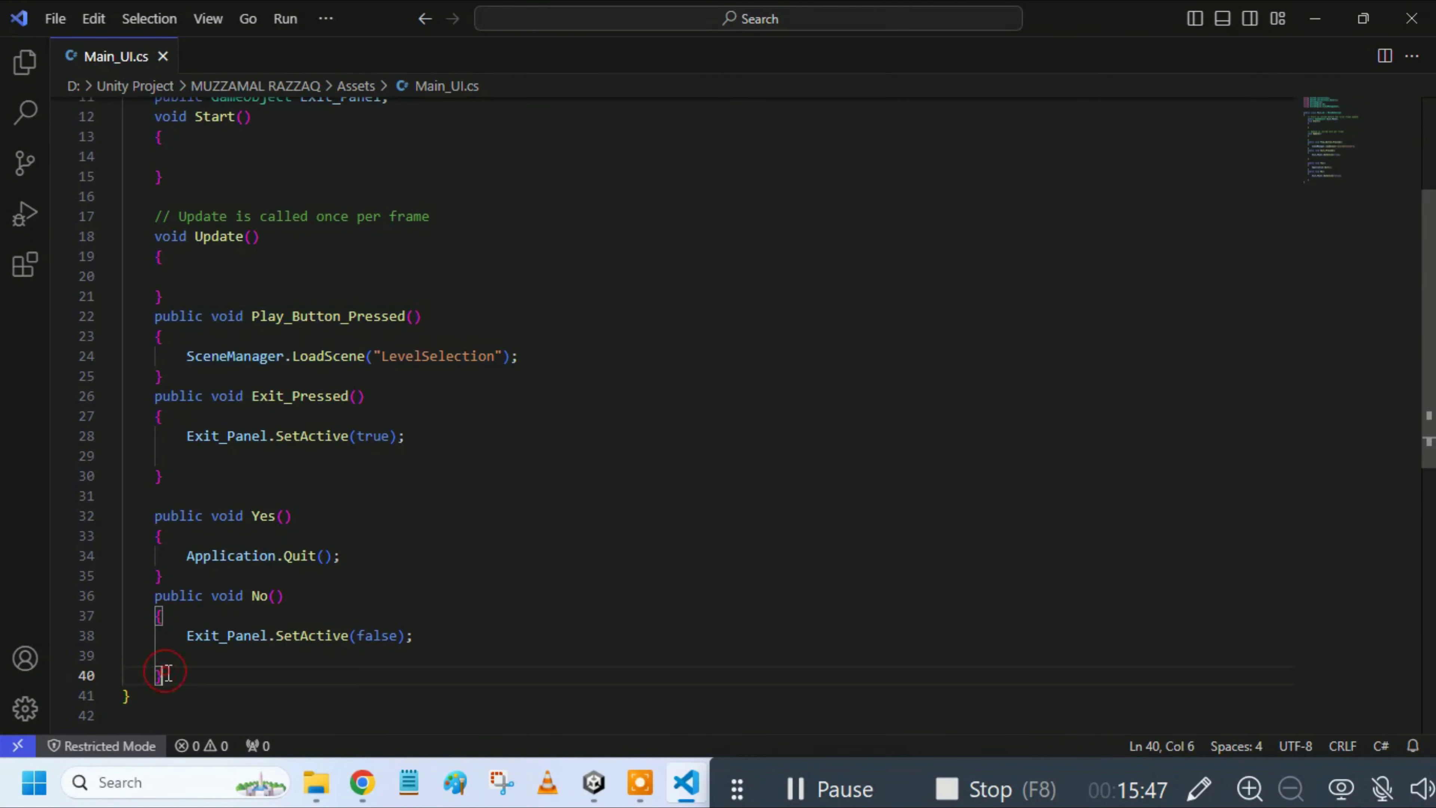
key("Return")
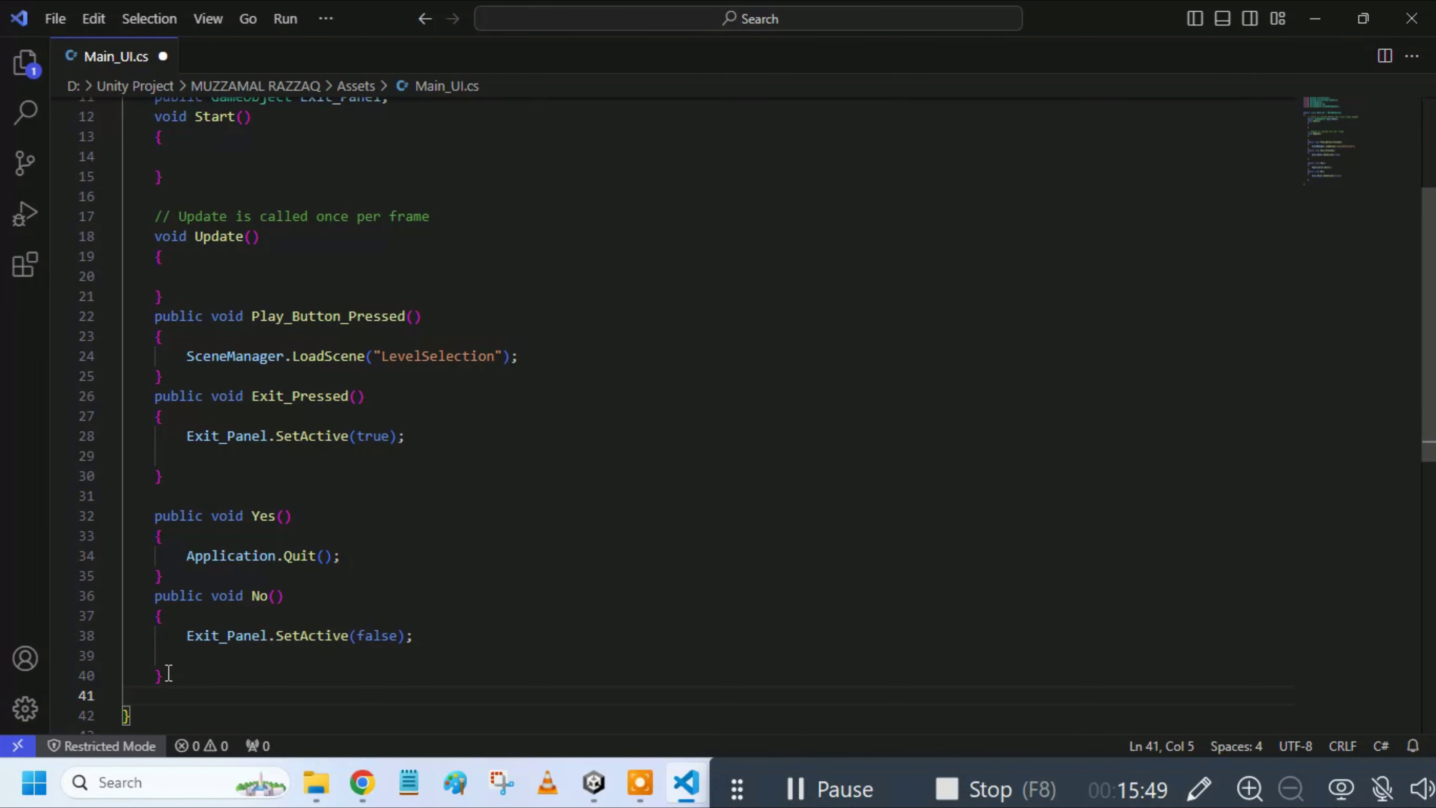
key("ctrl+v")
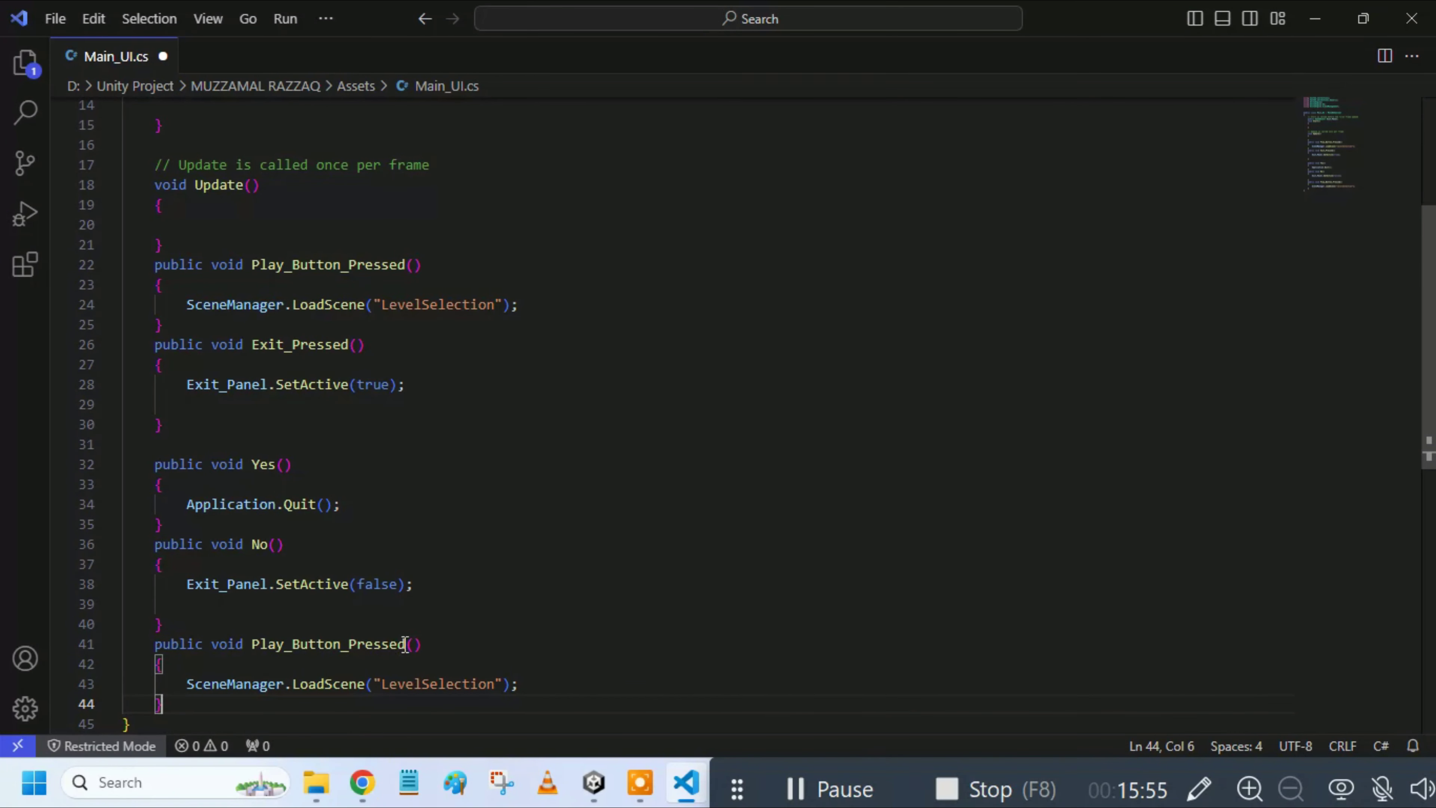
Step: Rename the copy to Level1, make it load the 'Level1' scene, and save the script
left_click_drag(404, 643, 254, 646)
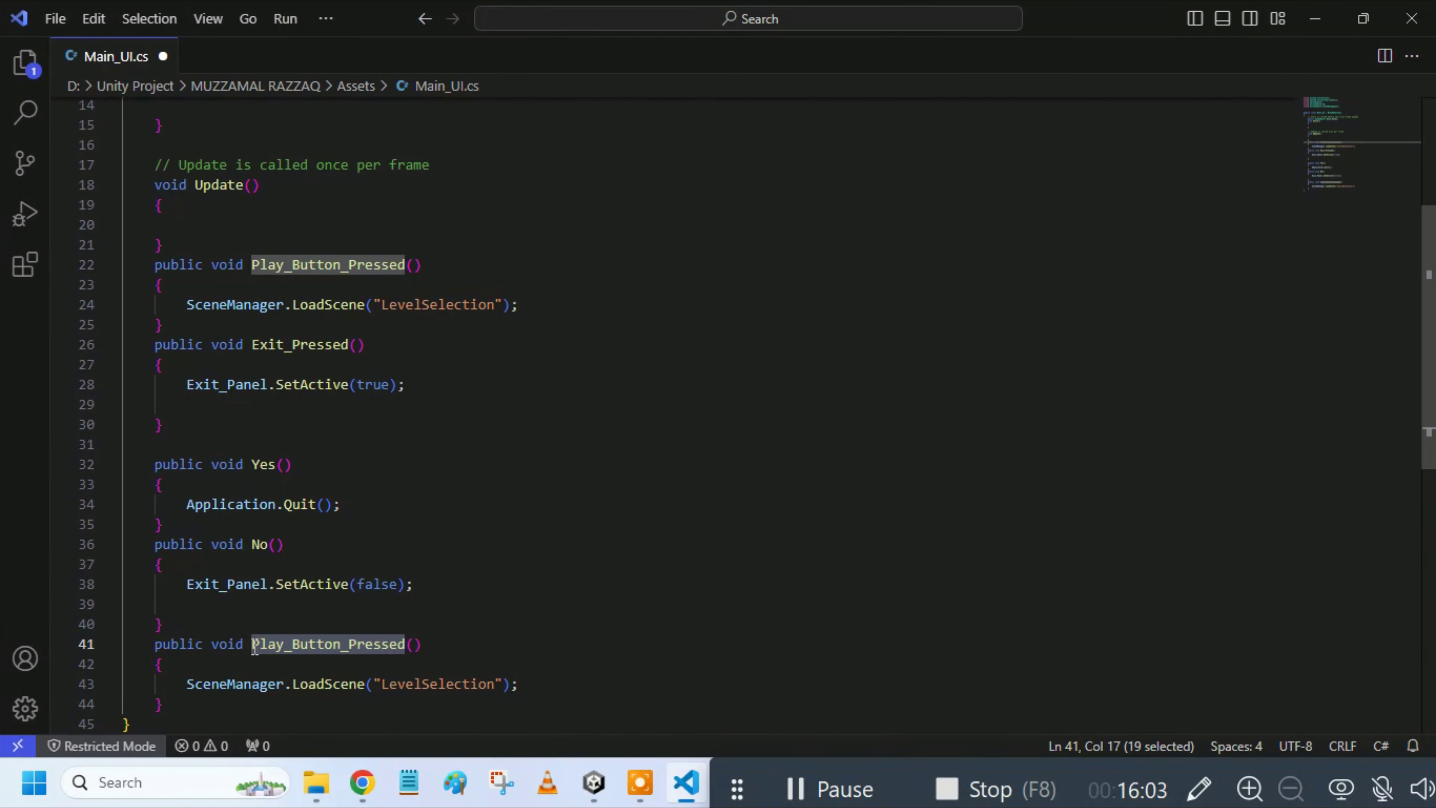
type("Level")
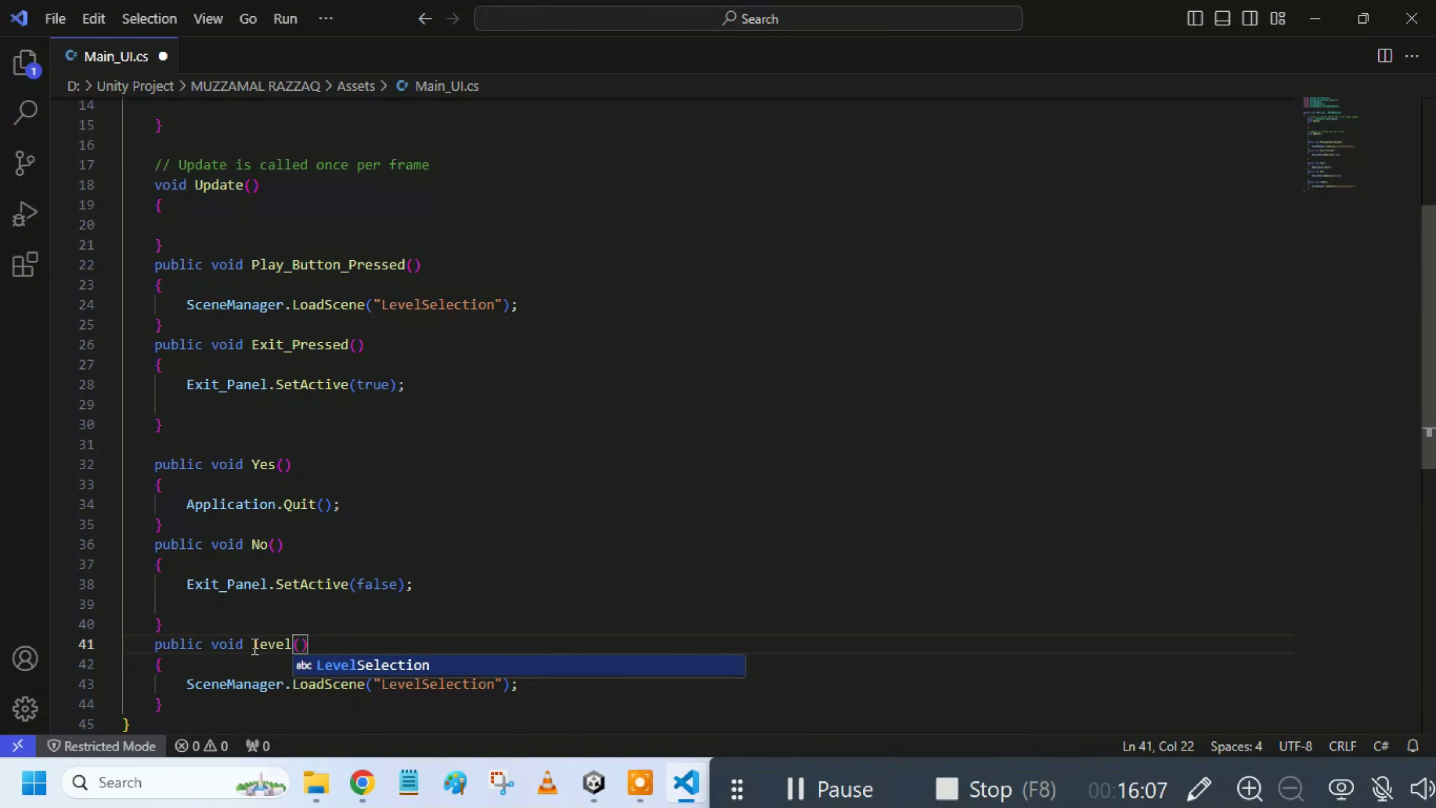
type("1")
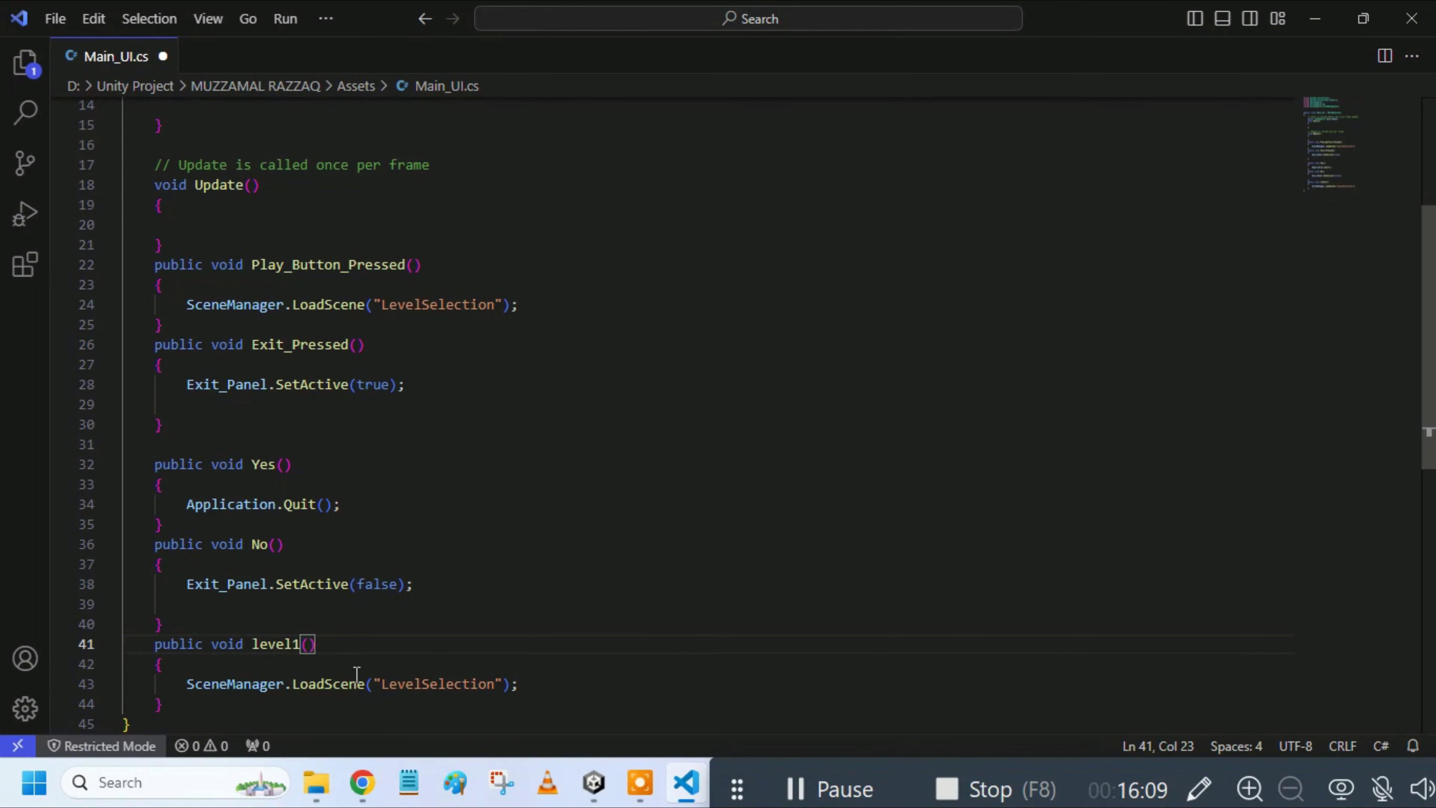
left_click(494, 685)
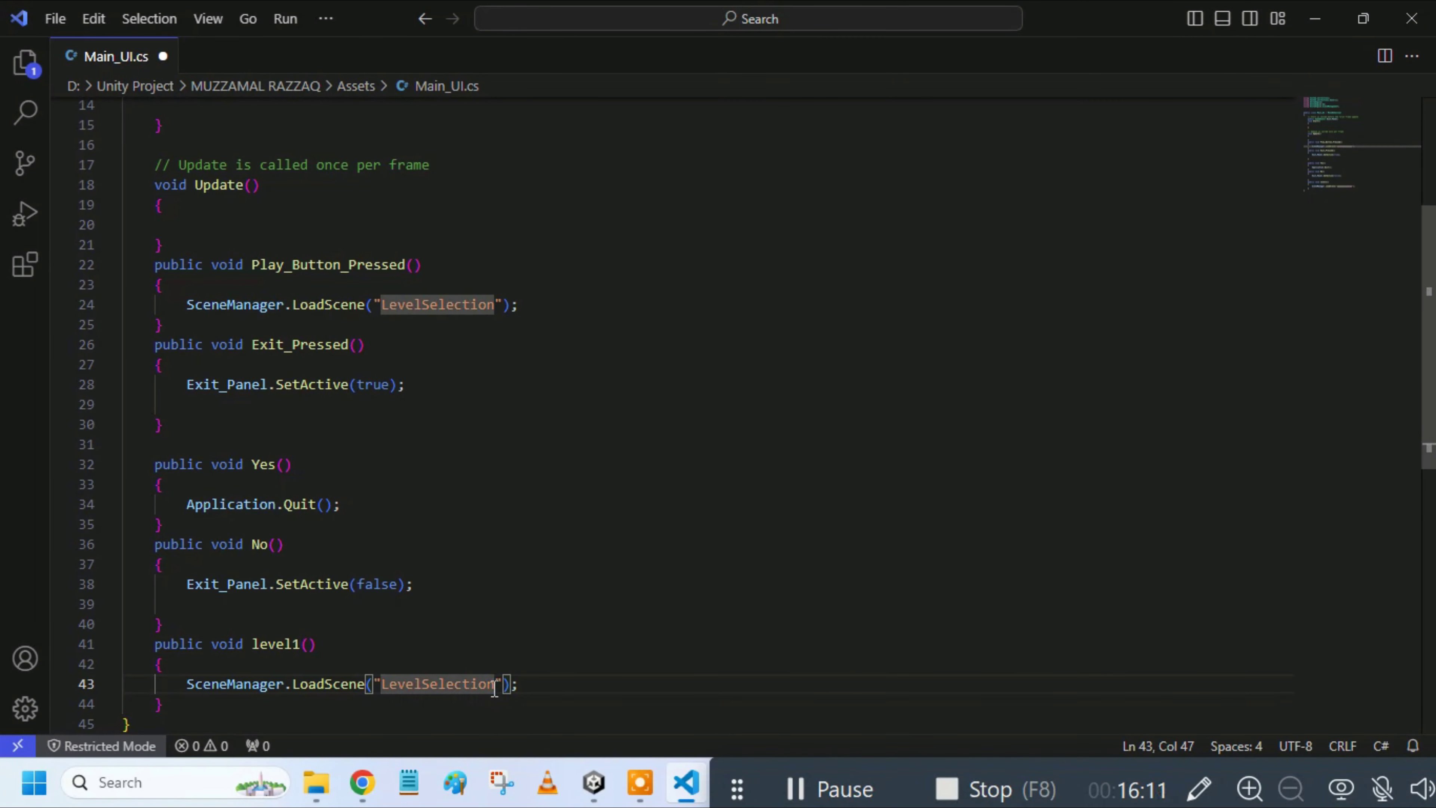
key("BackSpace")
key("BackSpace")
key("BackSpace")
key("BackSpace")
key("BackSpace")
key("BackSpace")
key("BackSpace")
key("BackSpace")
key("BackSpace")
key("BackSpace")
key("BackSpace")
key("BackSpace")
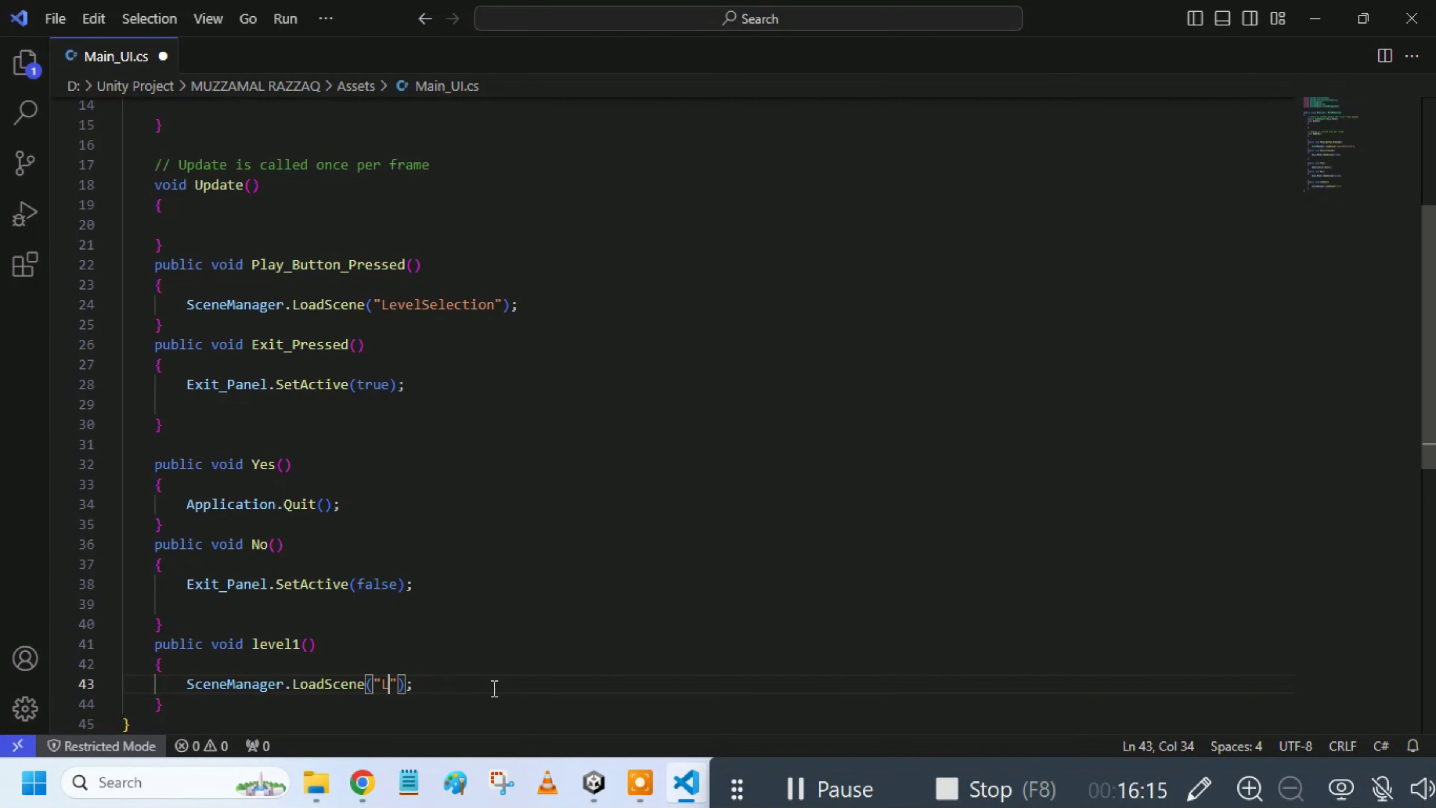
type("evel1")
key("ctrl+s")
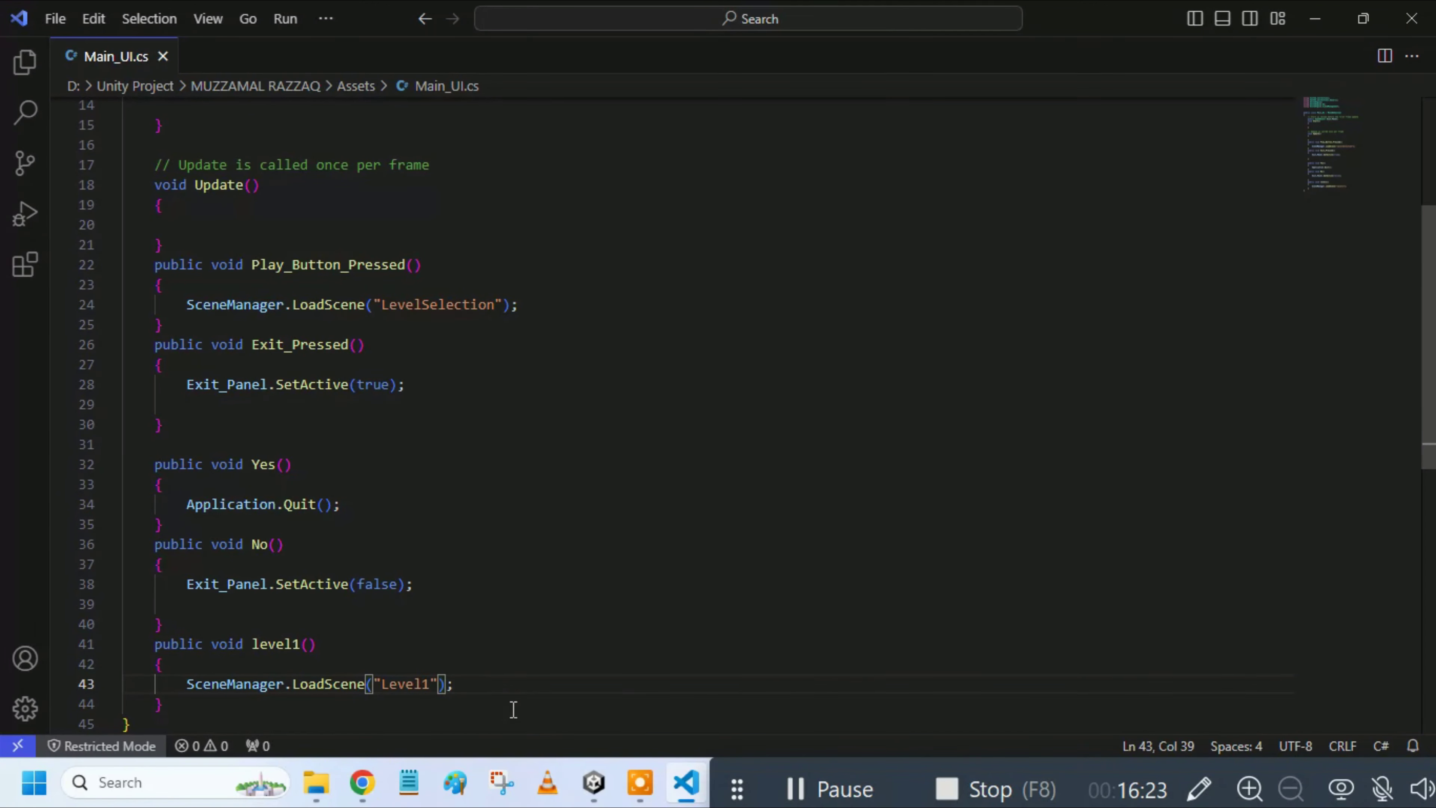
left_click(582, 799)
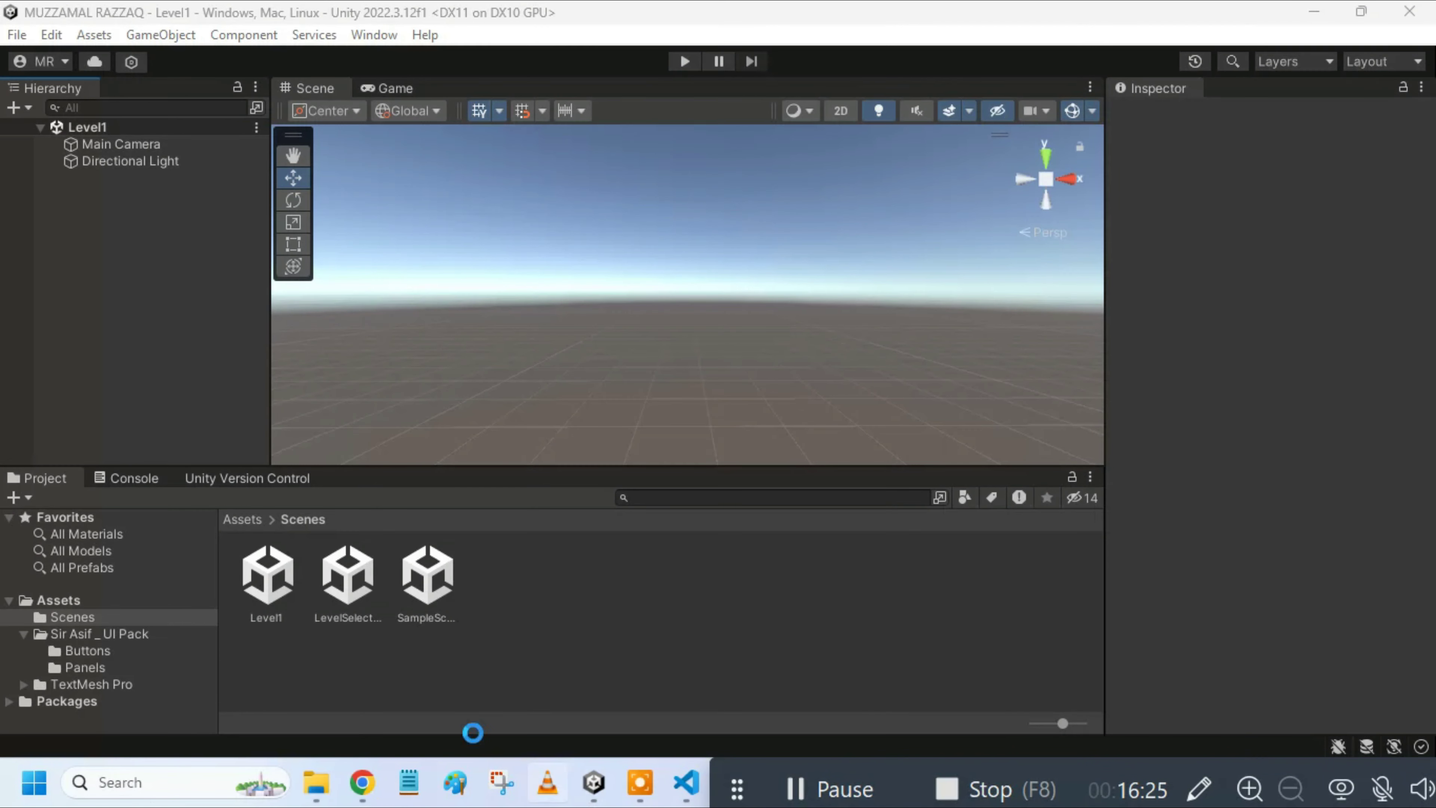
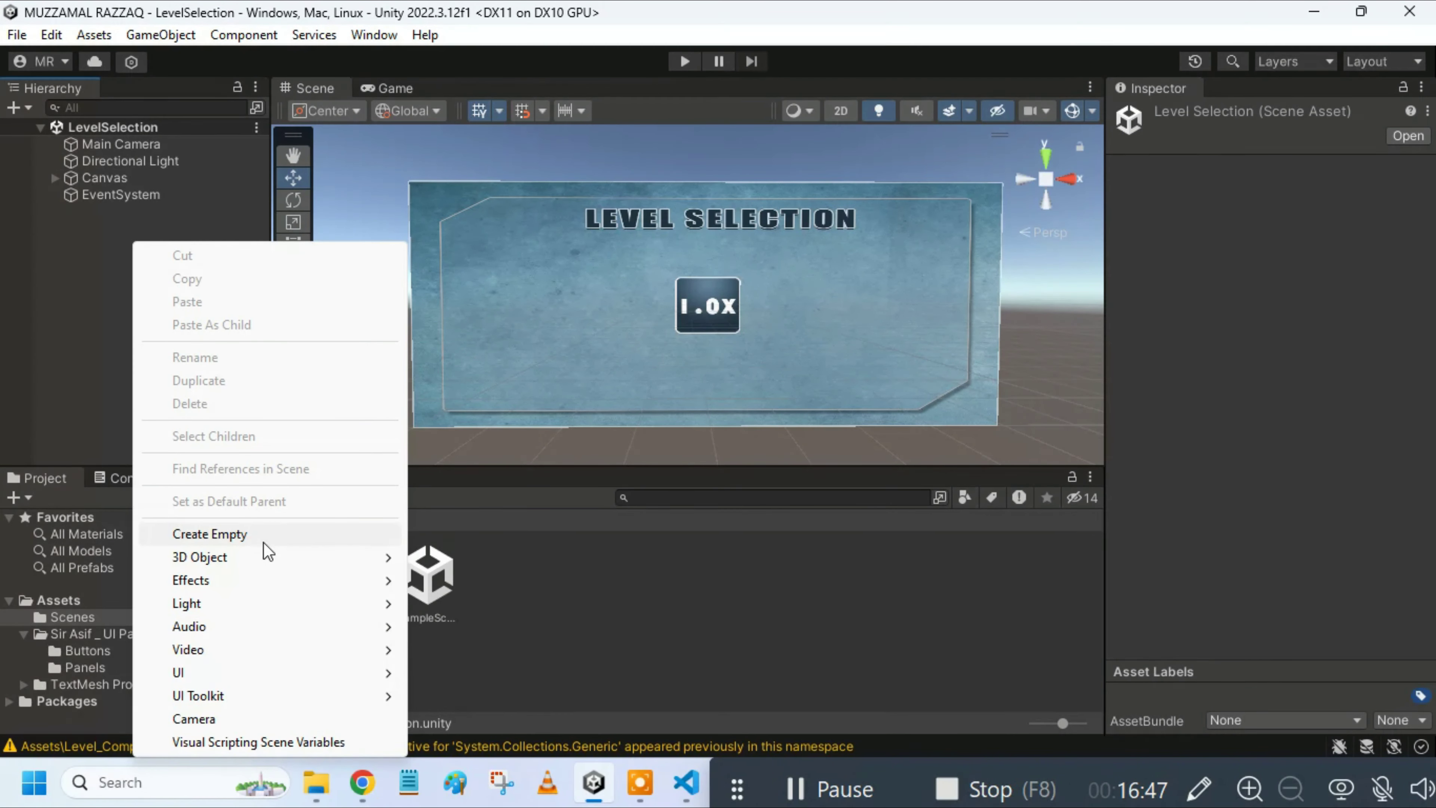
Step: Create an empty object in the LevelSelection scene and name it ScriptHolder
left_click(263, 540)
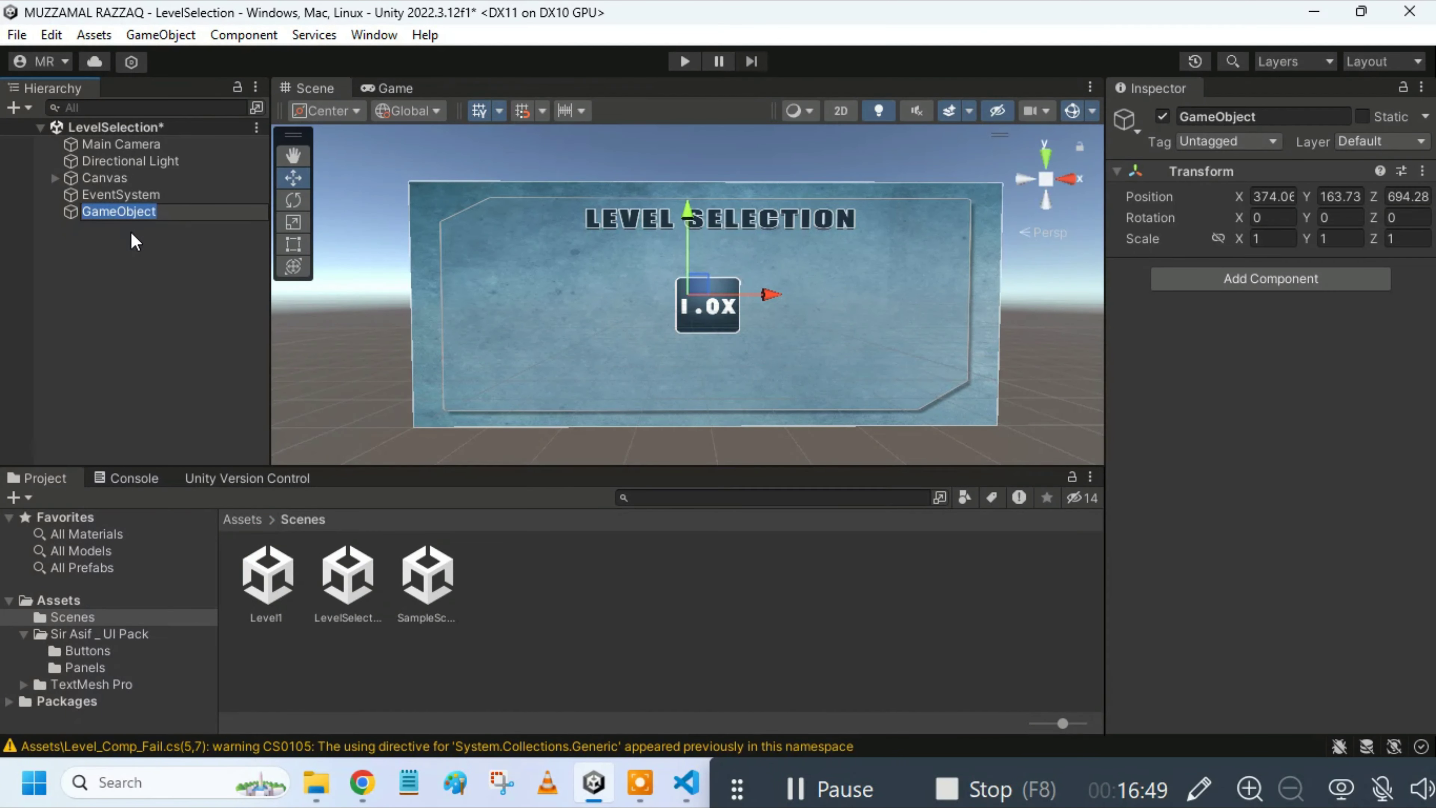
type("Scr")
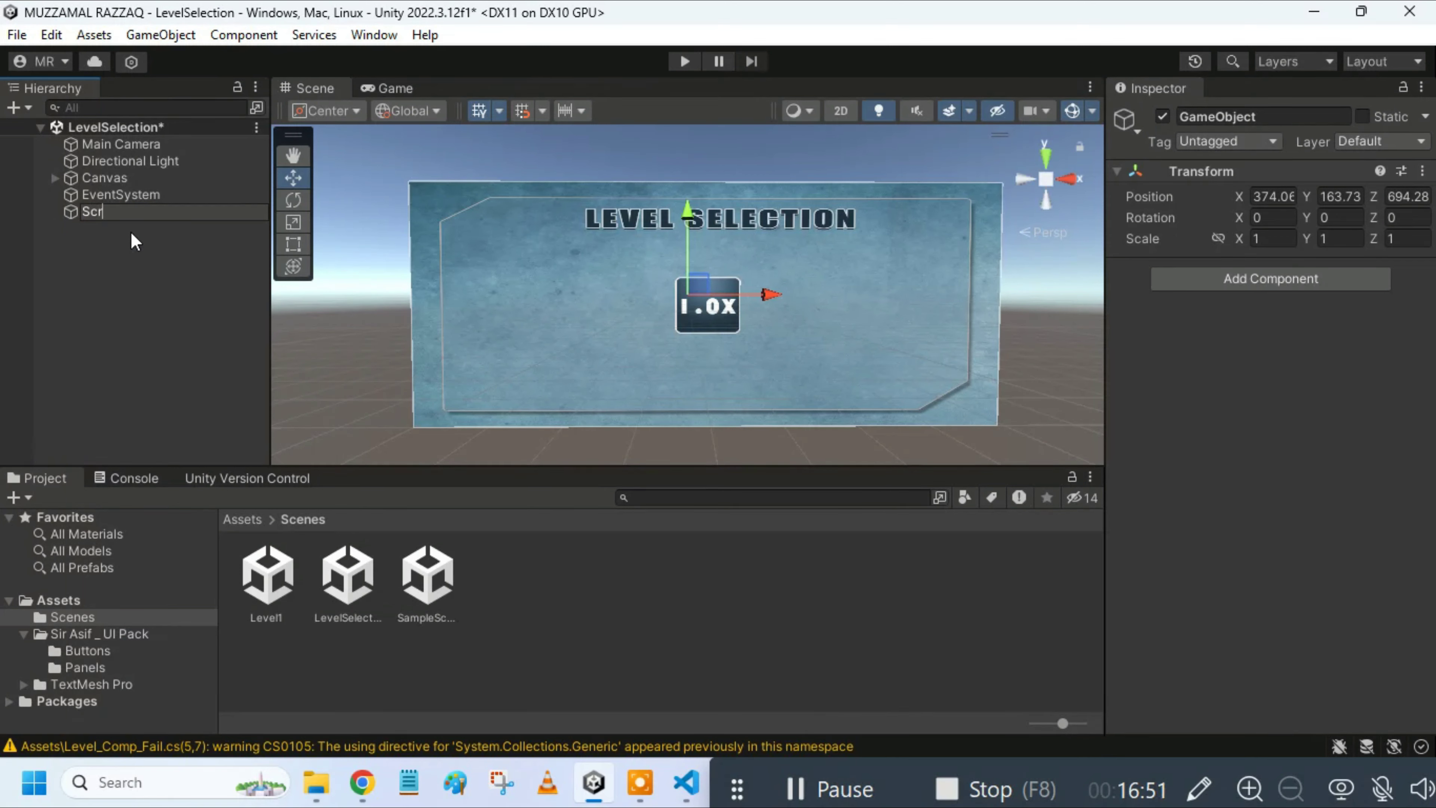
type("iptHolder")
key("Return")
Step: Attach the Main_UI script from the Assets folder to ScriptHolder
left_click(153, 256)
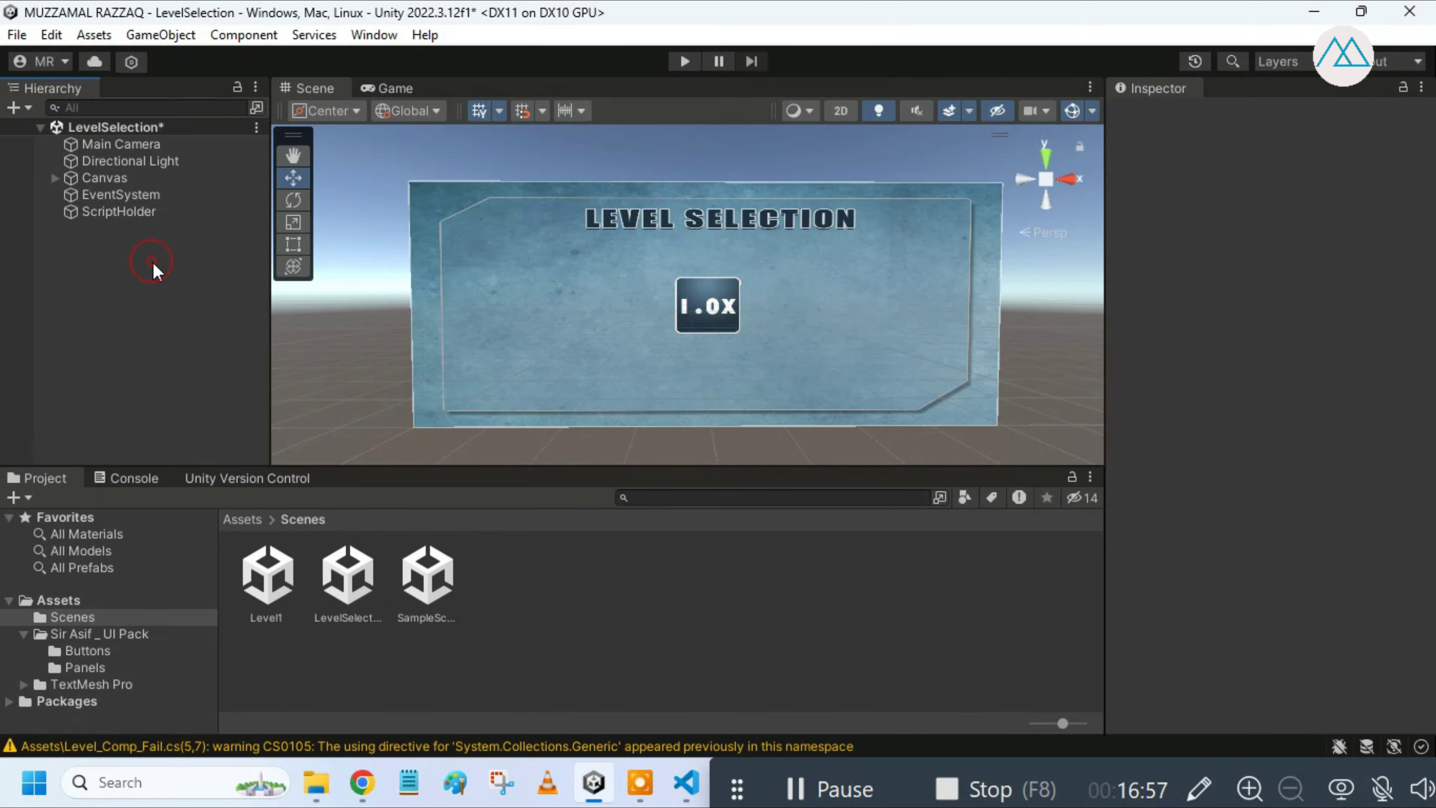
left_click(232, 519)
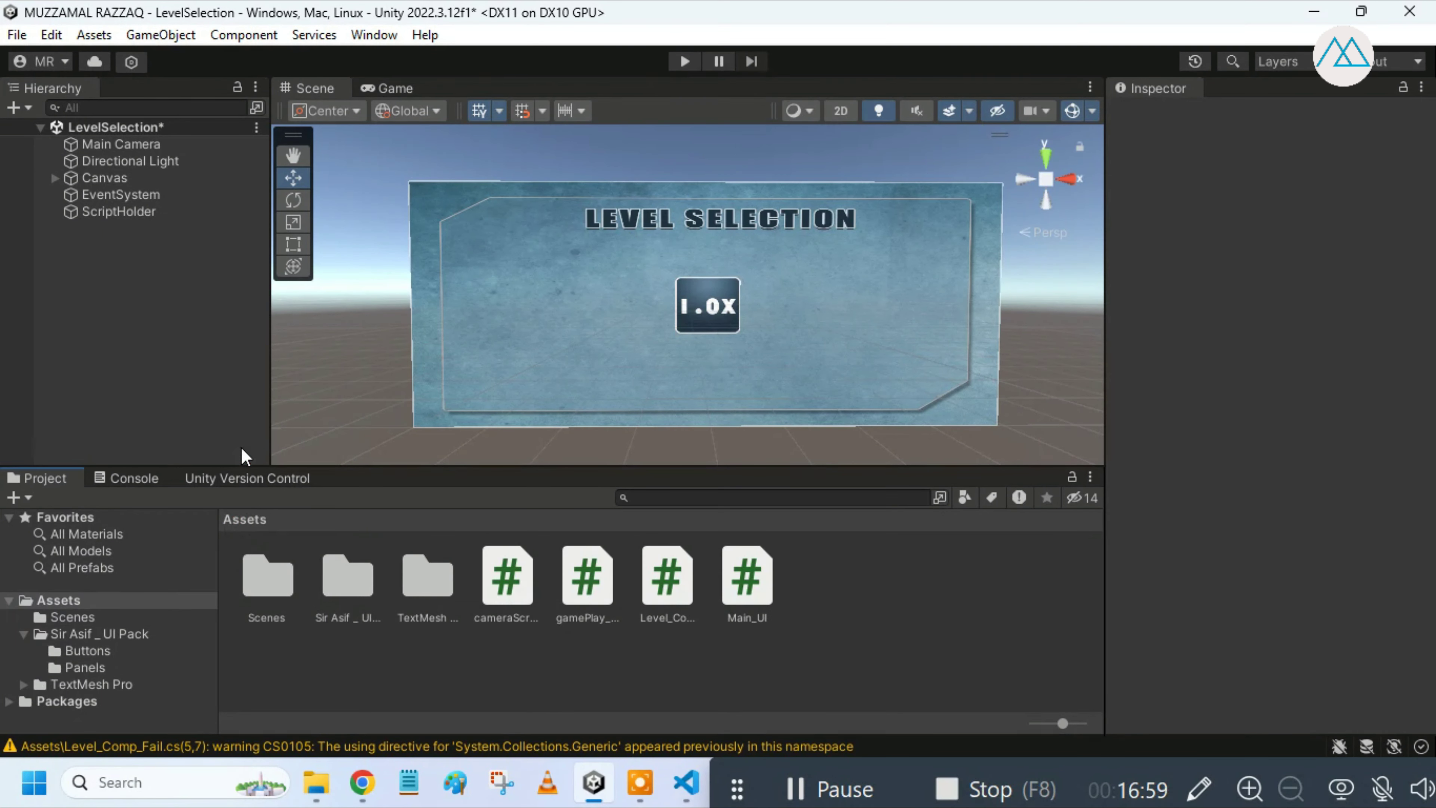
left_click(114, 211)
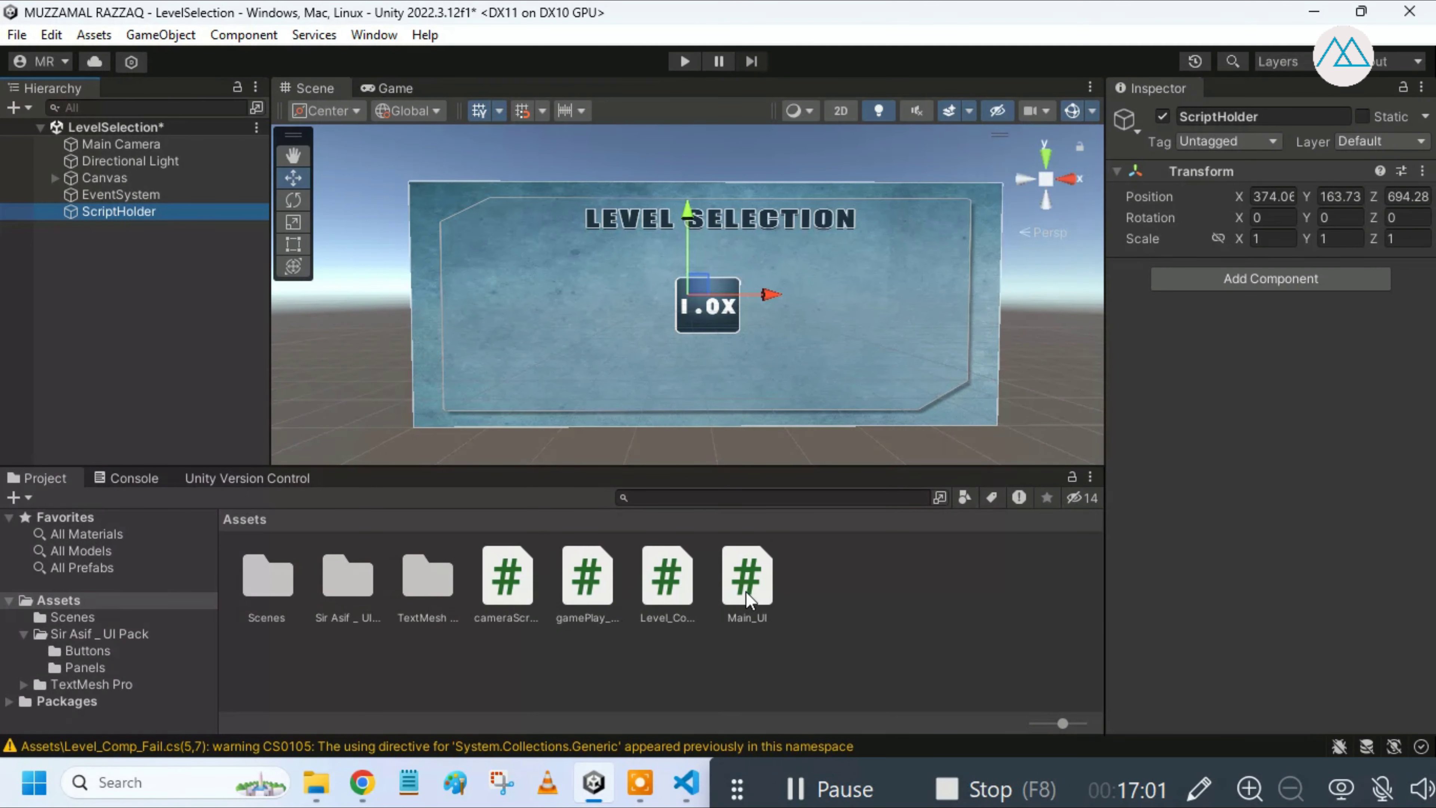
left_click_drag(745, 591, 1333, 284)
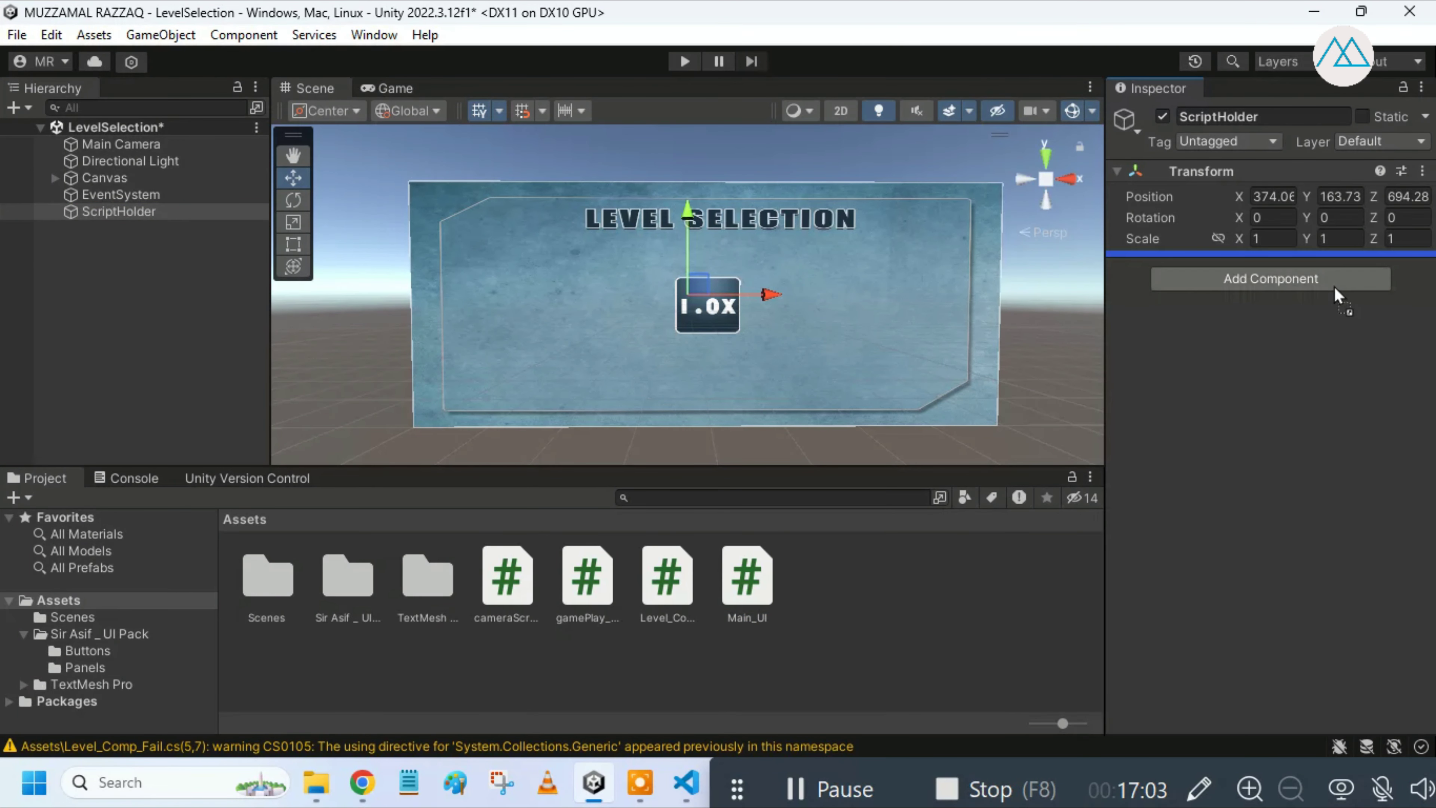
Step: Add an On Click entry to Canvas > LevelPanel > Level1 targeting ScriptHolder with Main_UI.level1()
left_click(201, 362)
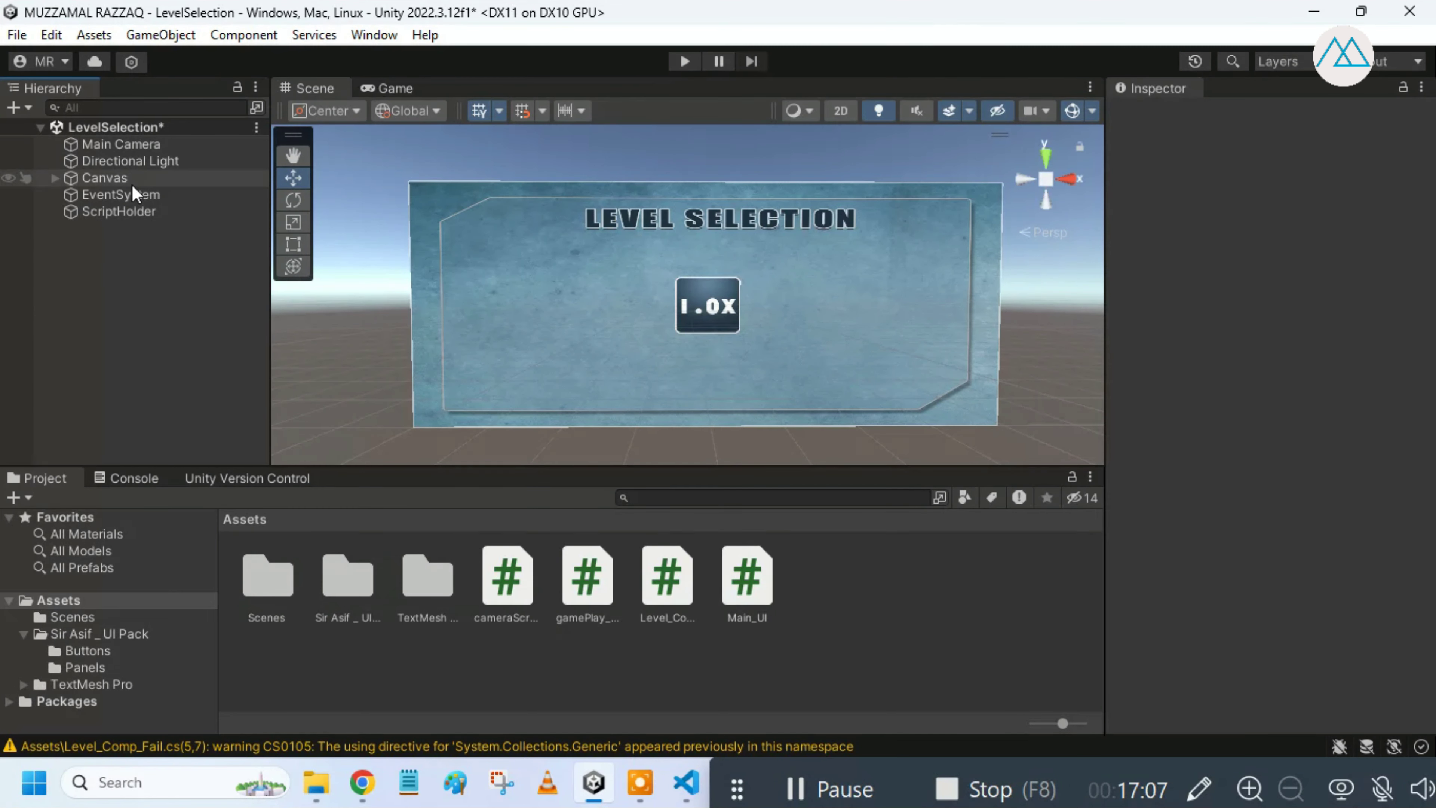
left_click(55, 177)
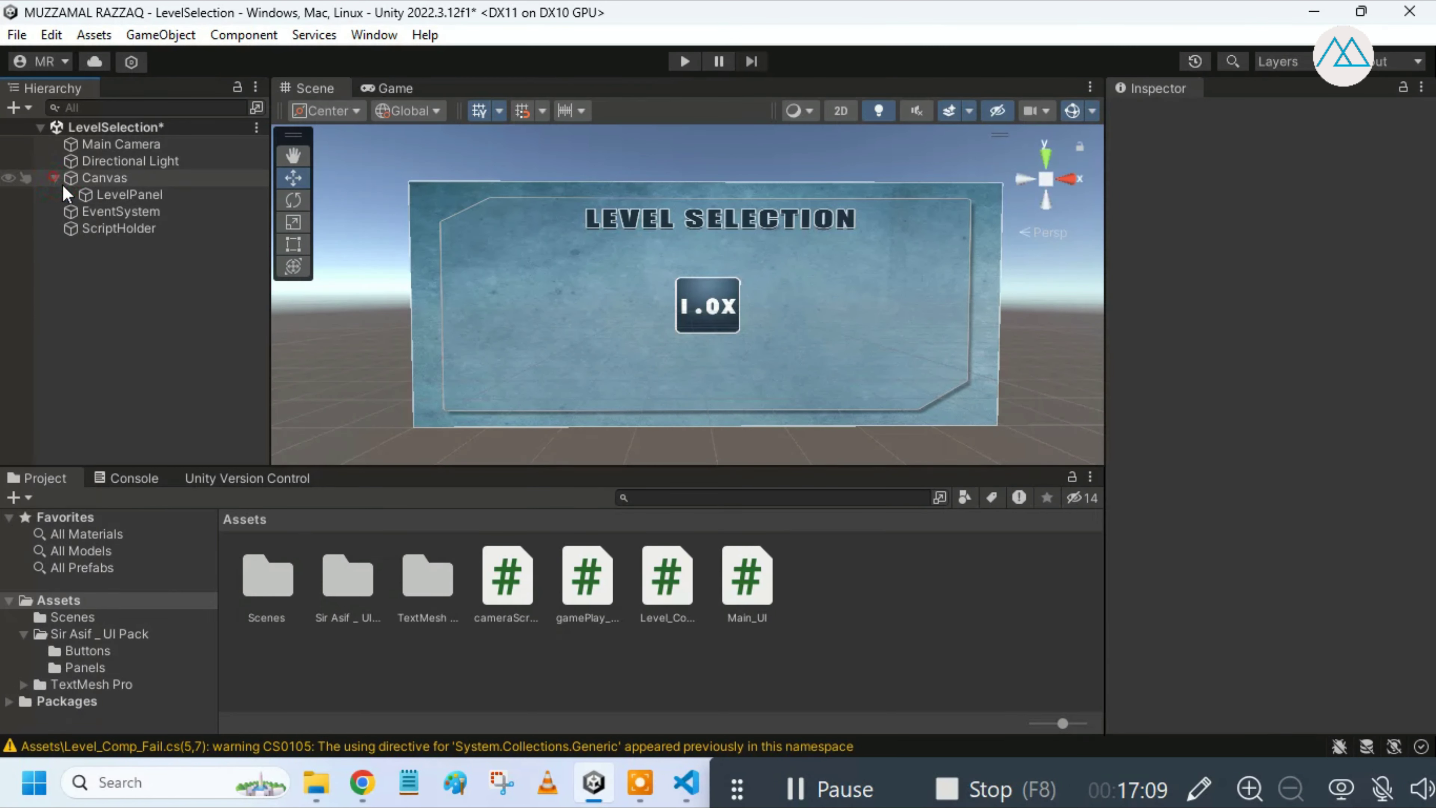
left_click(69, 194)
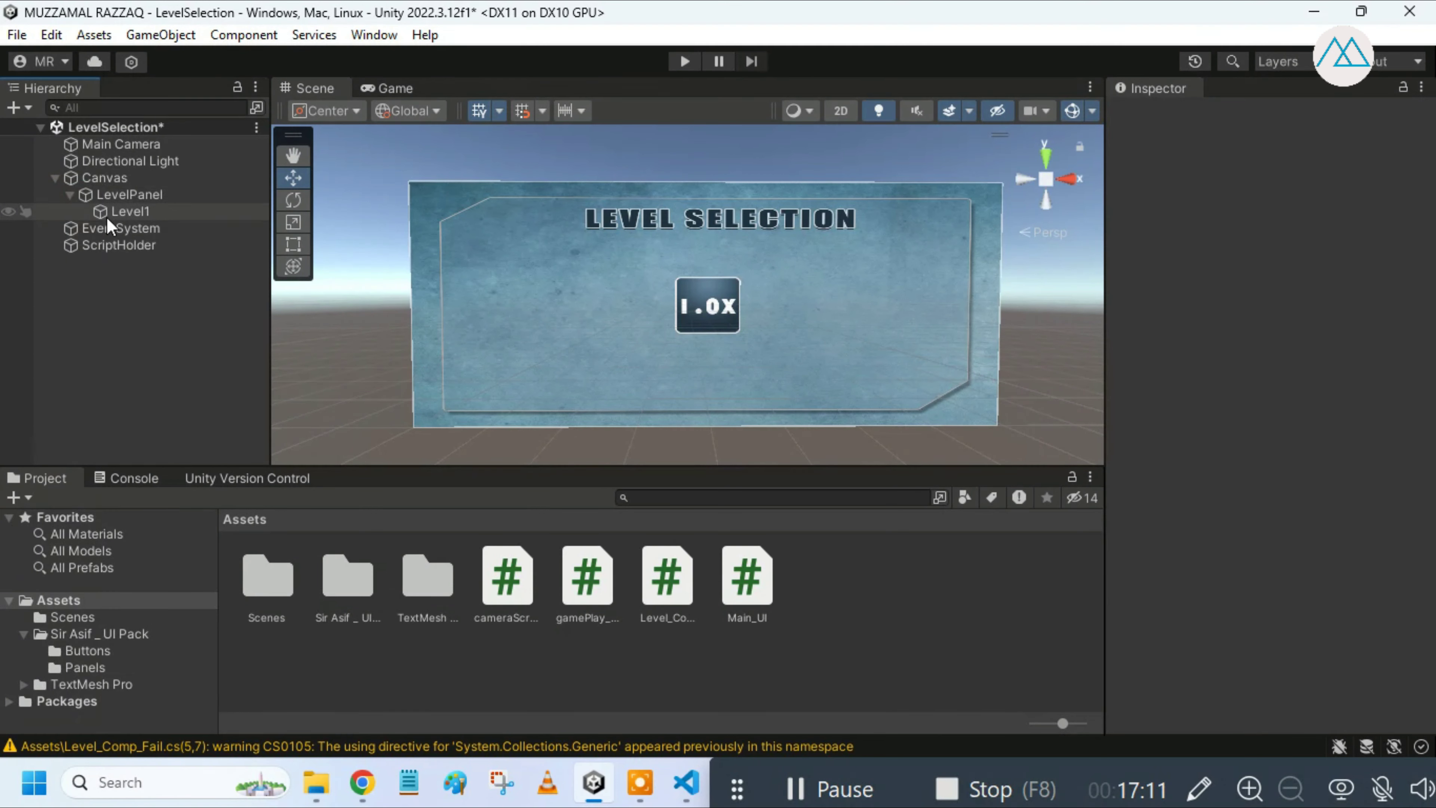
left_click(107, 214)
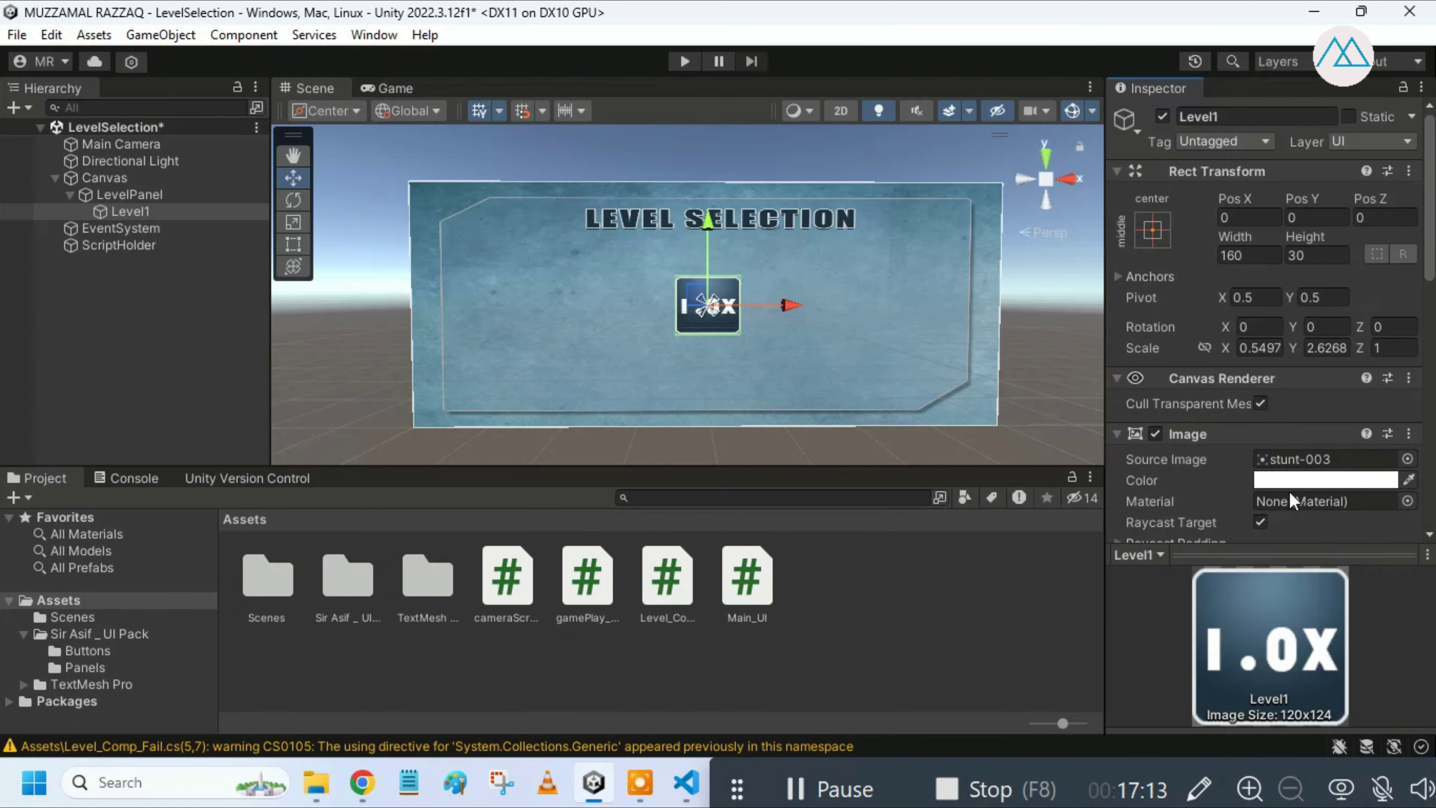
left_click_drag(1426, 243, 1425, 486)
left_click(1362, 433)
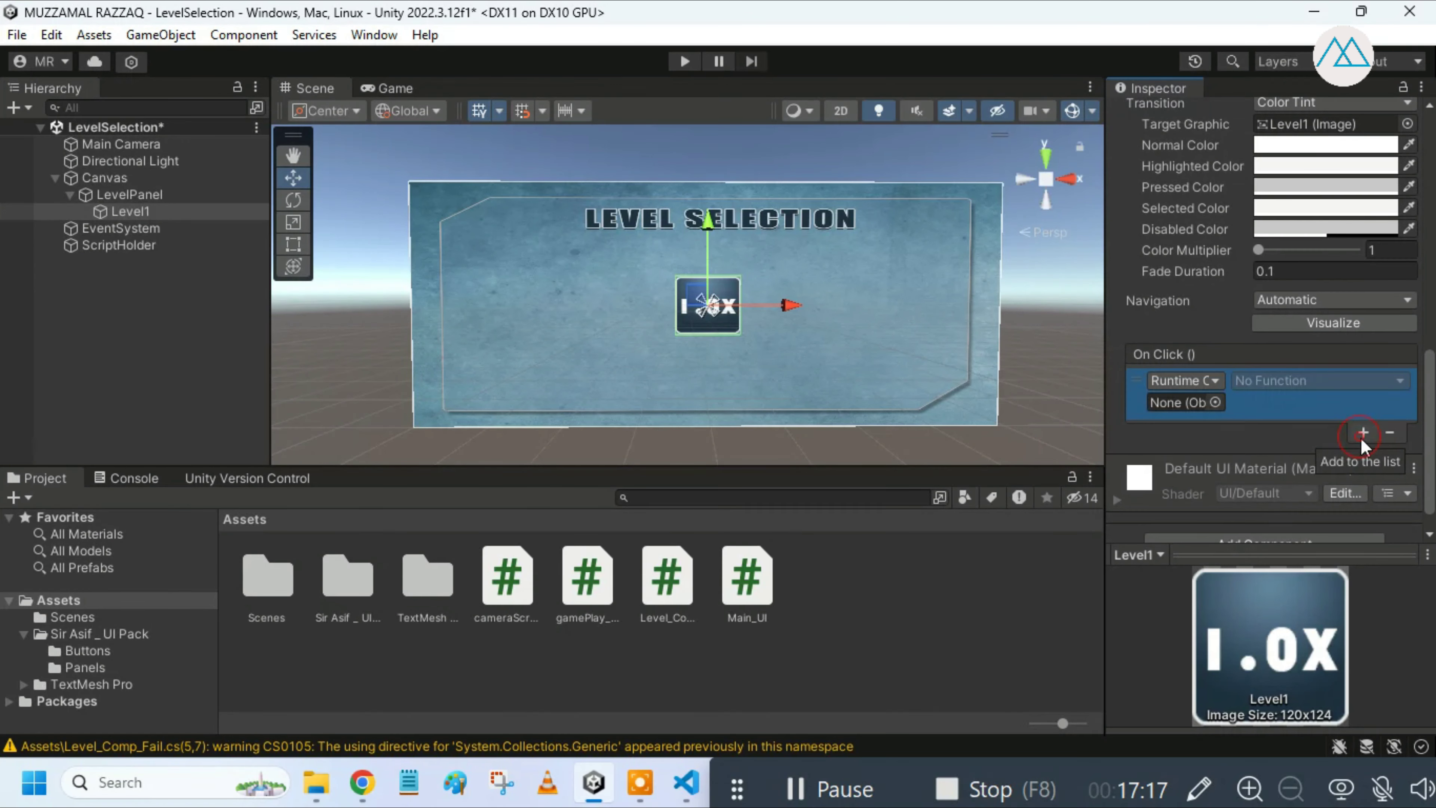
mouse_move(161, 246)
left_mouse_down()
mouse_move(309, 288)
mouse_move(1185, 401)
left_mouse_up()
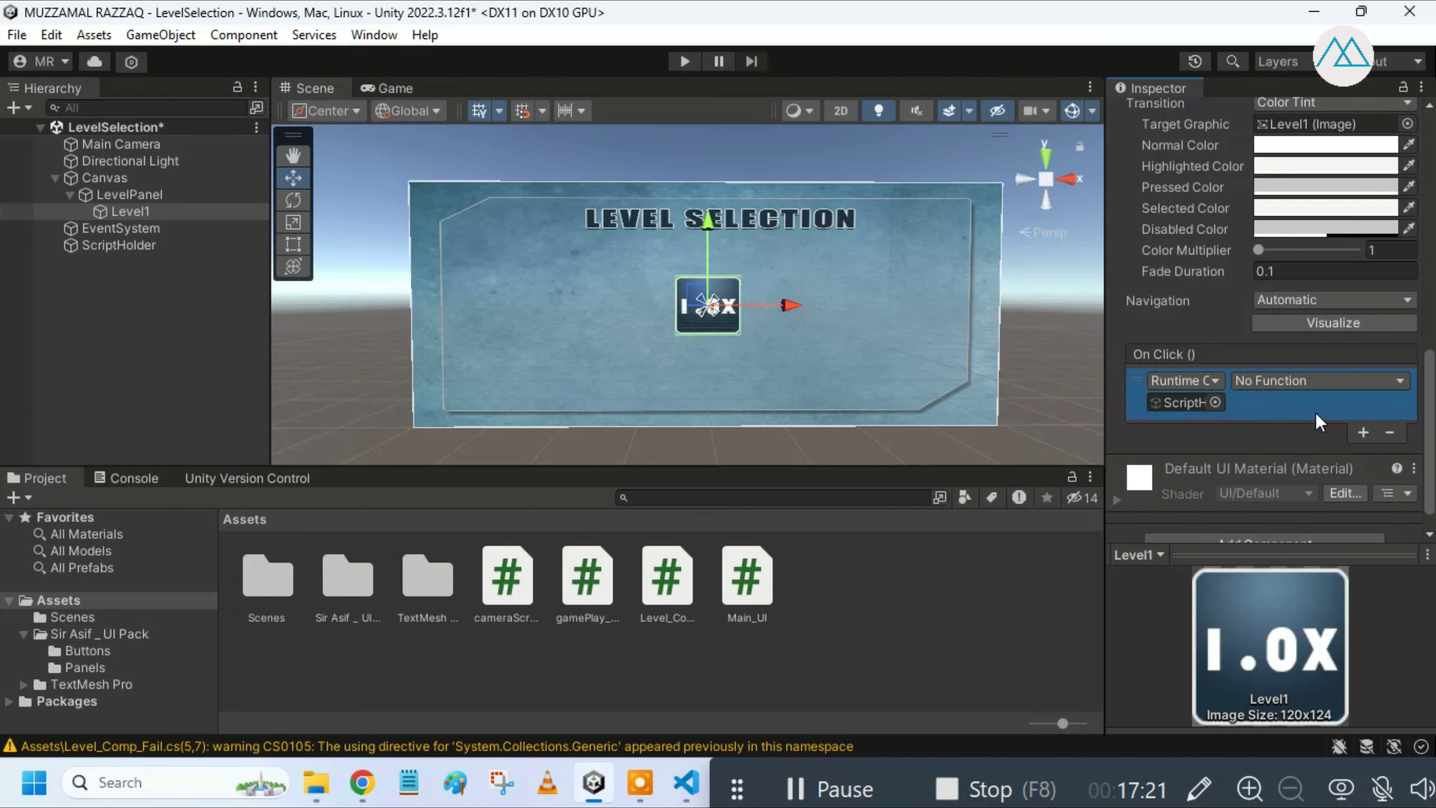
left_click(1328, 383)
mouse_move(1314, 480)
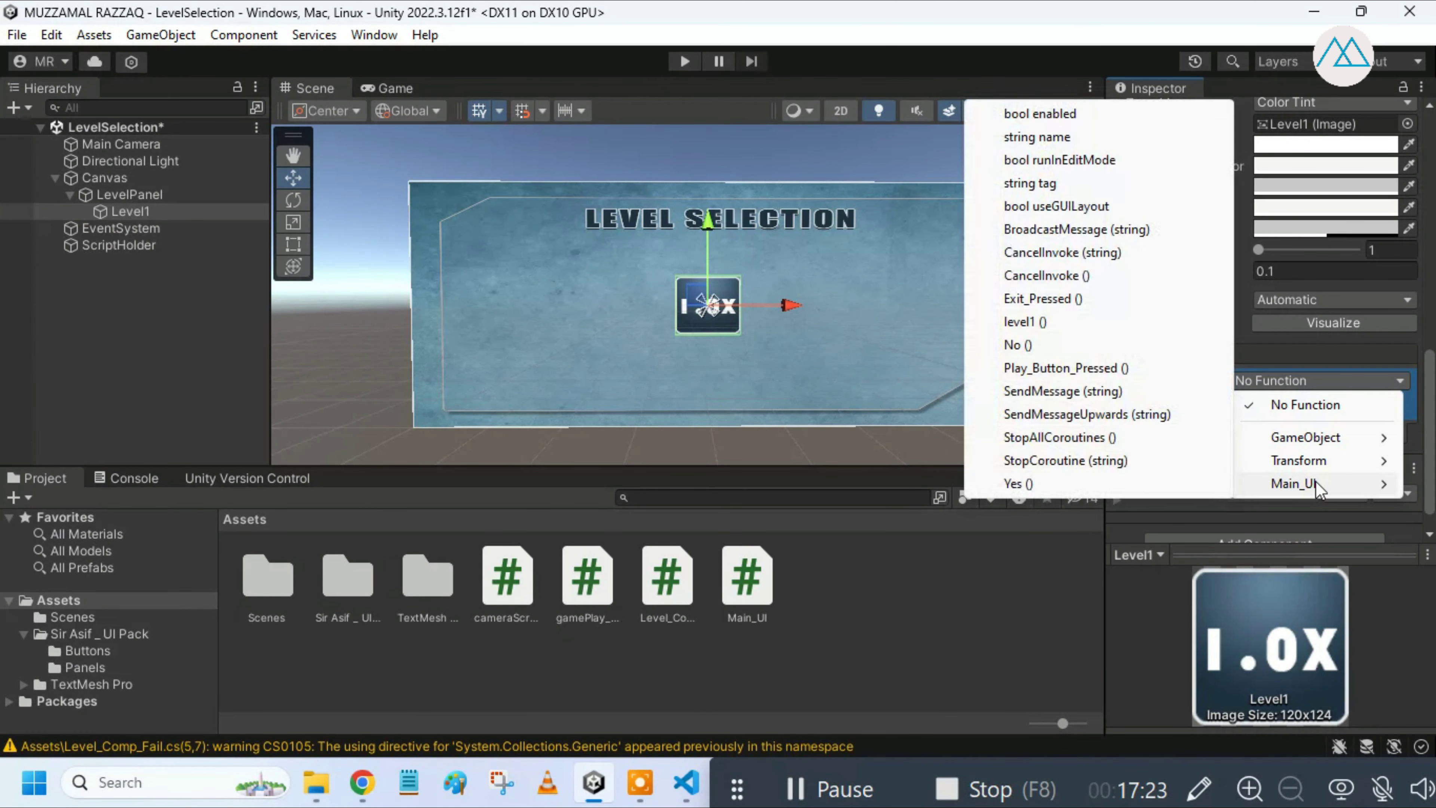
left_click(1067, 326)
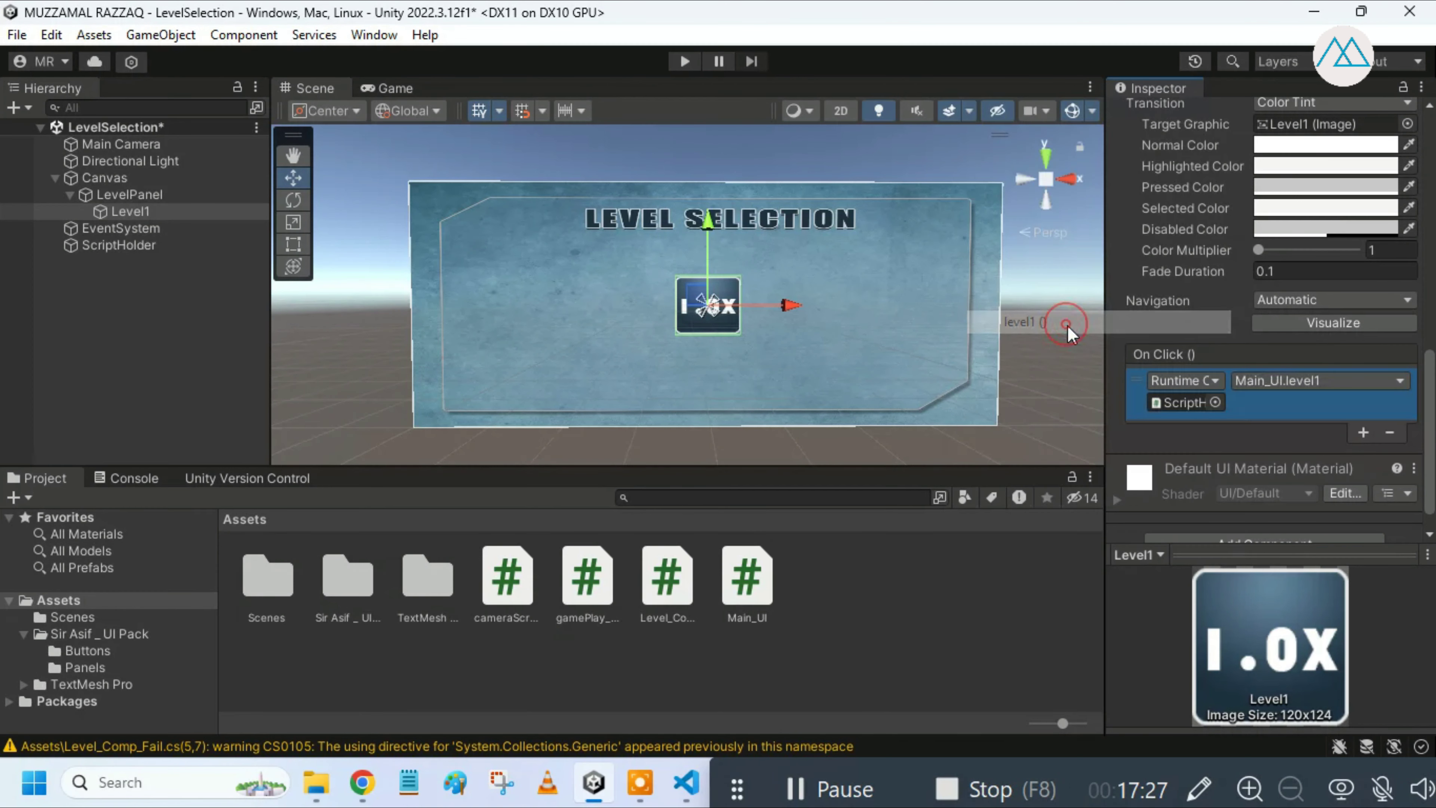
left_click(200, 372)
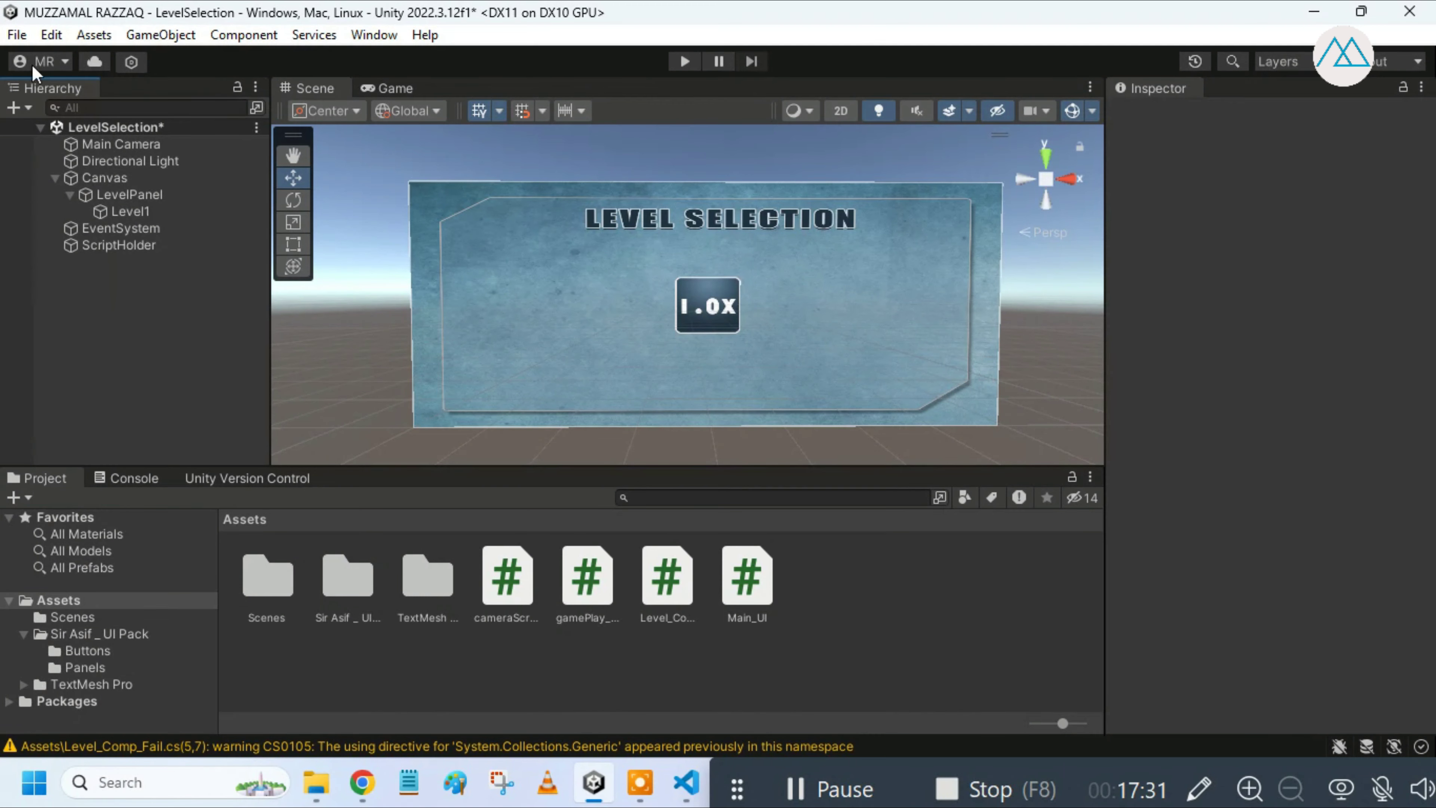
Step: Save the LevelSelection scene and open the Level1 scene from the Scenes folder
left_click(22, 42)
left_click(54, 137)
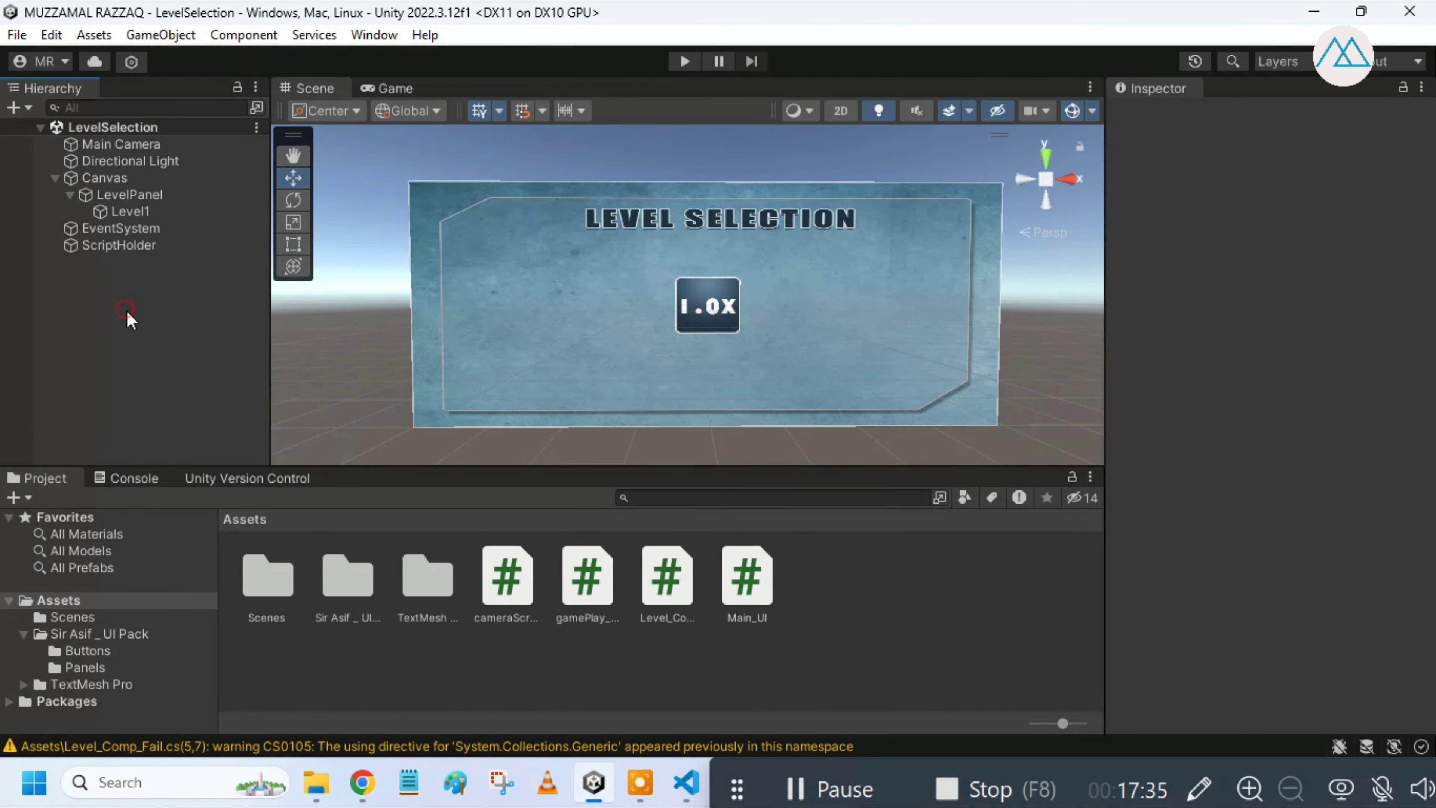
double_click(264, 569)
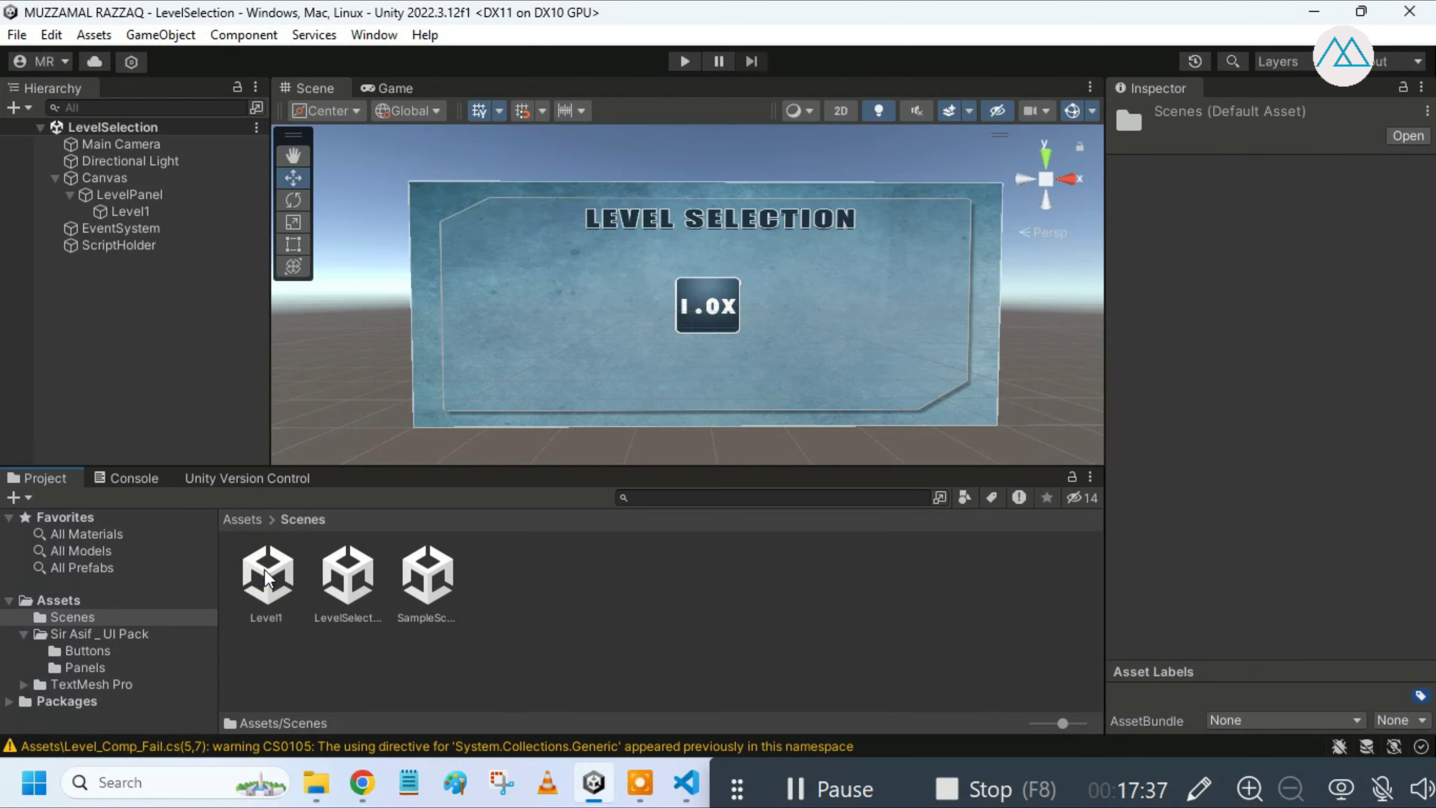
double_click(265, 577)
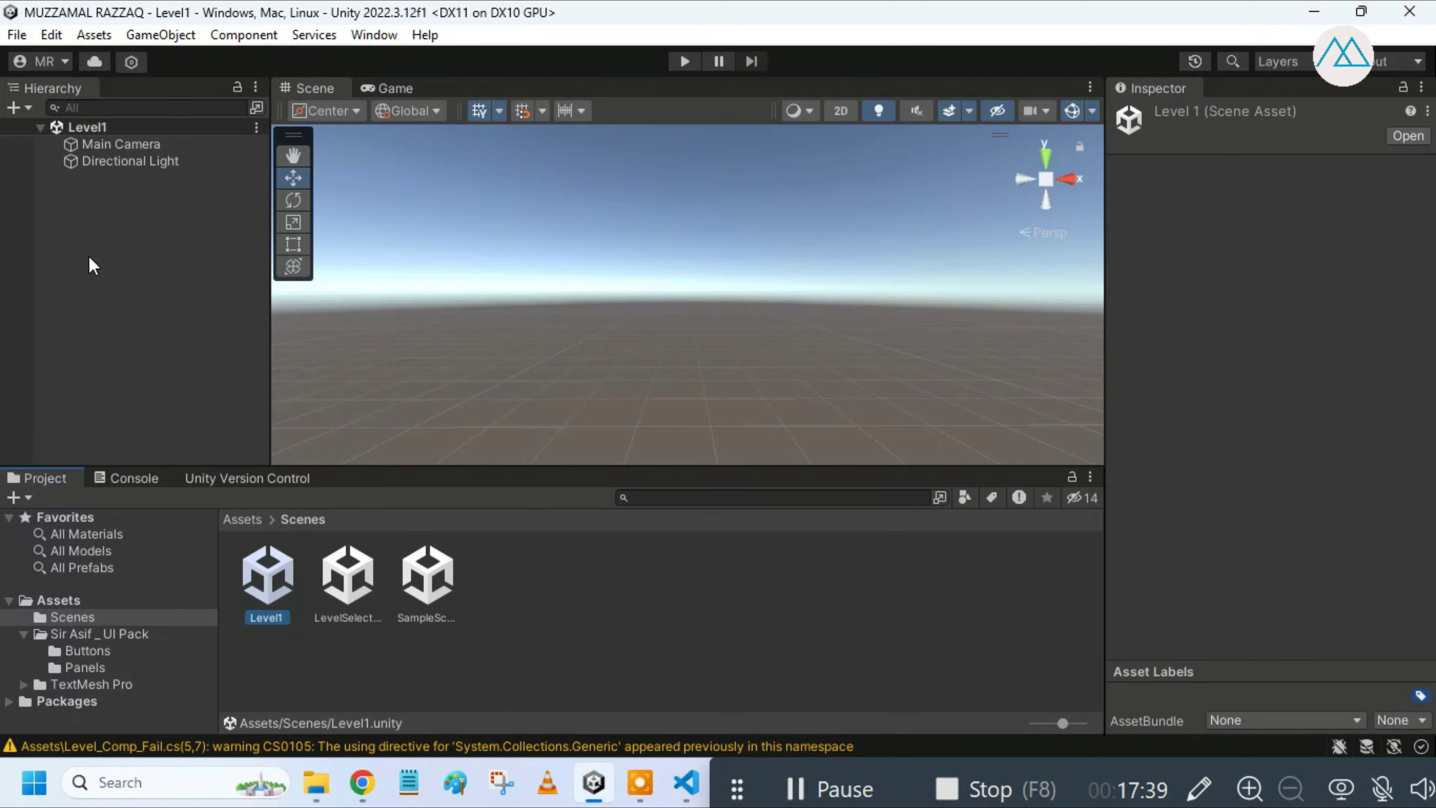
Step: Add the open Level1 scene to Build Settings as index 2
left_click(17, 36)
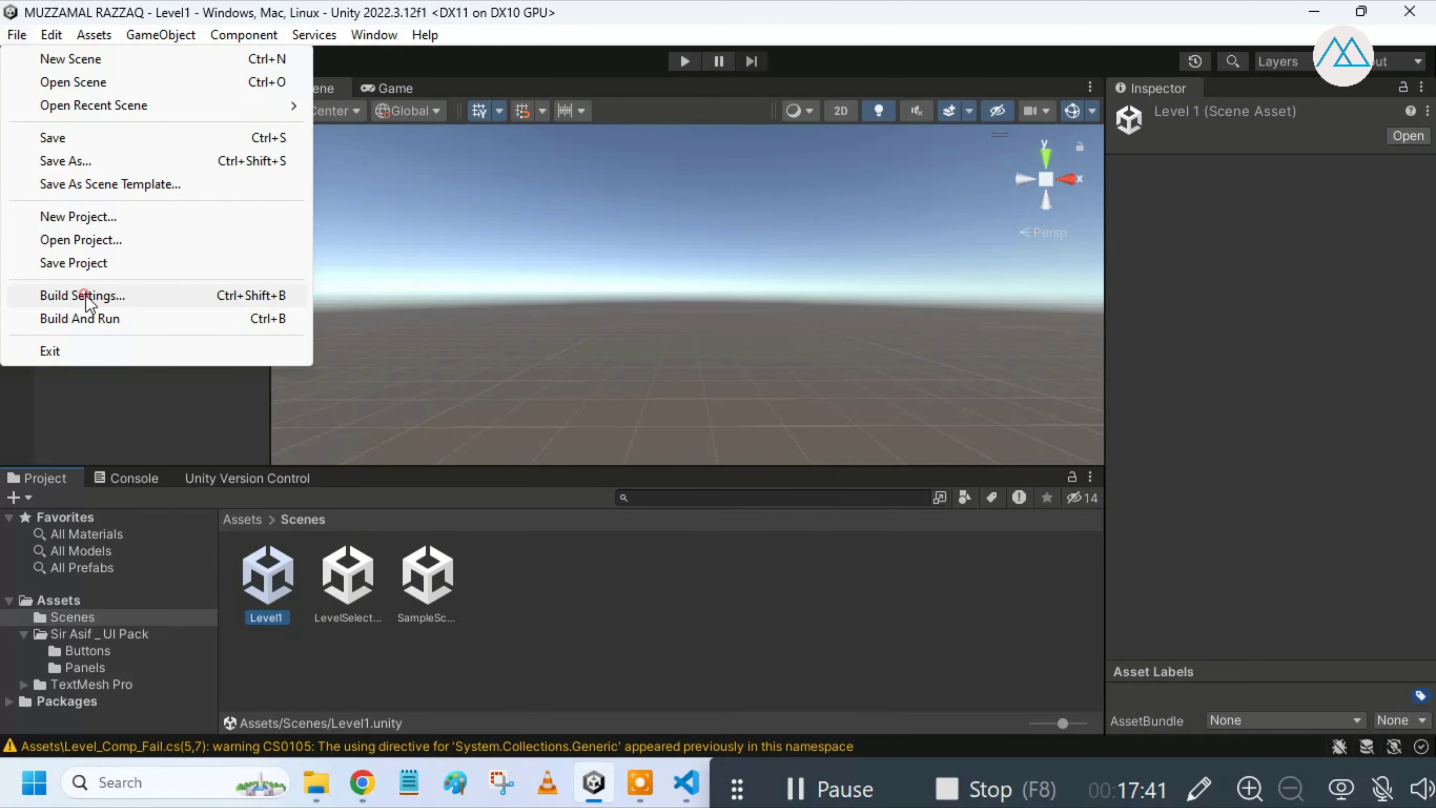
left_click(85, 293)
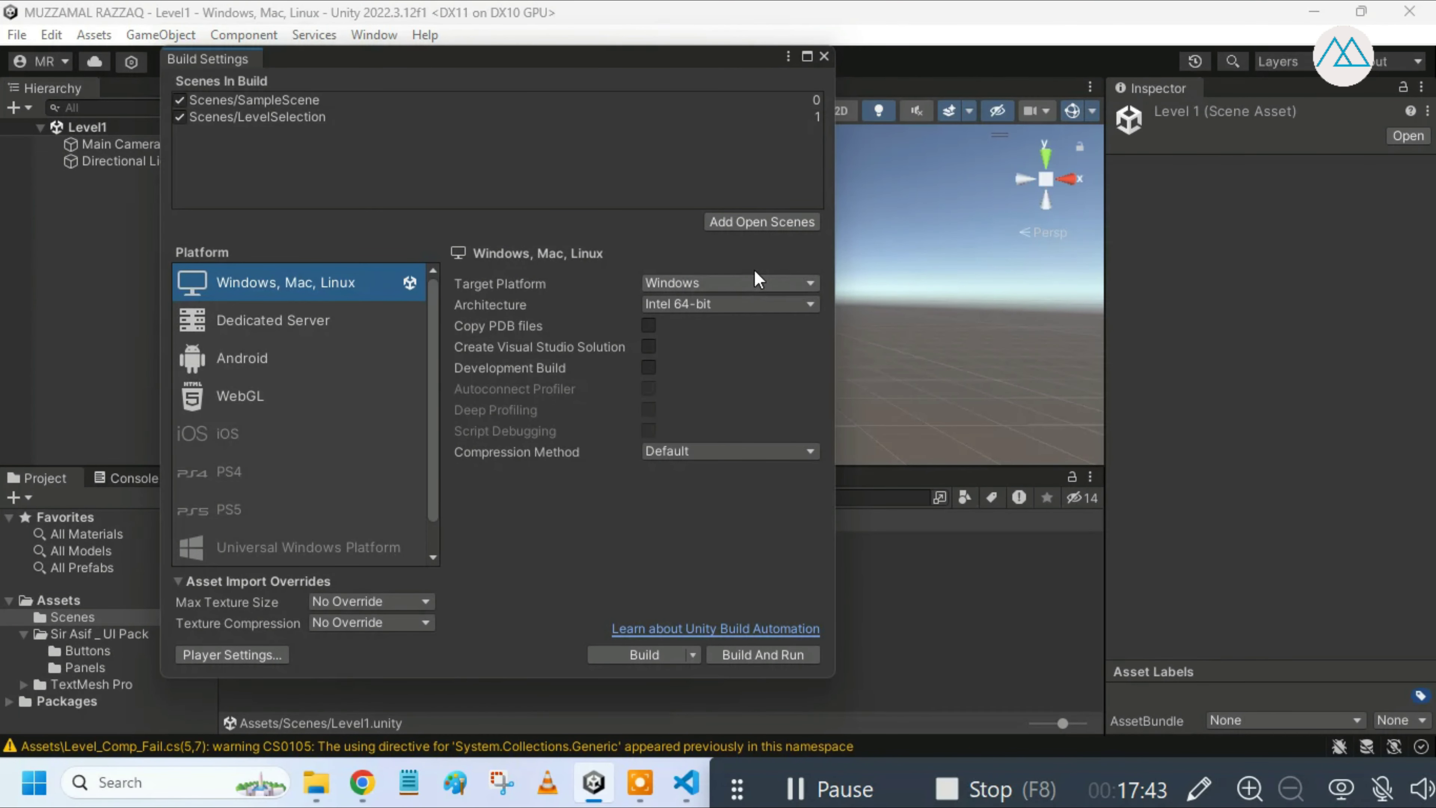
left_click(765, 227)
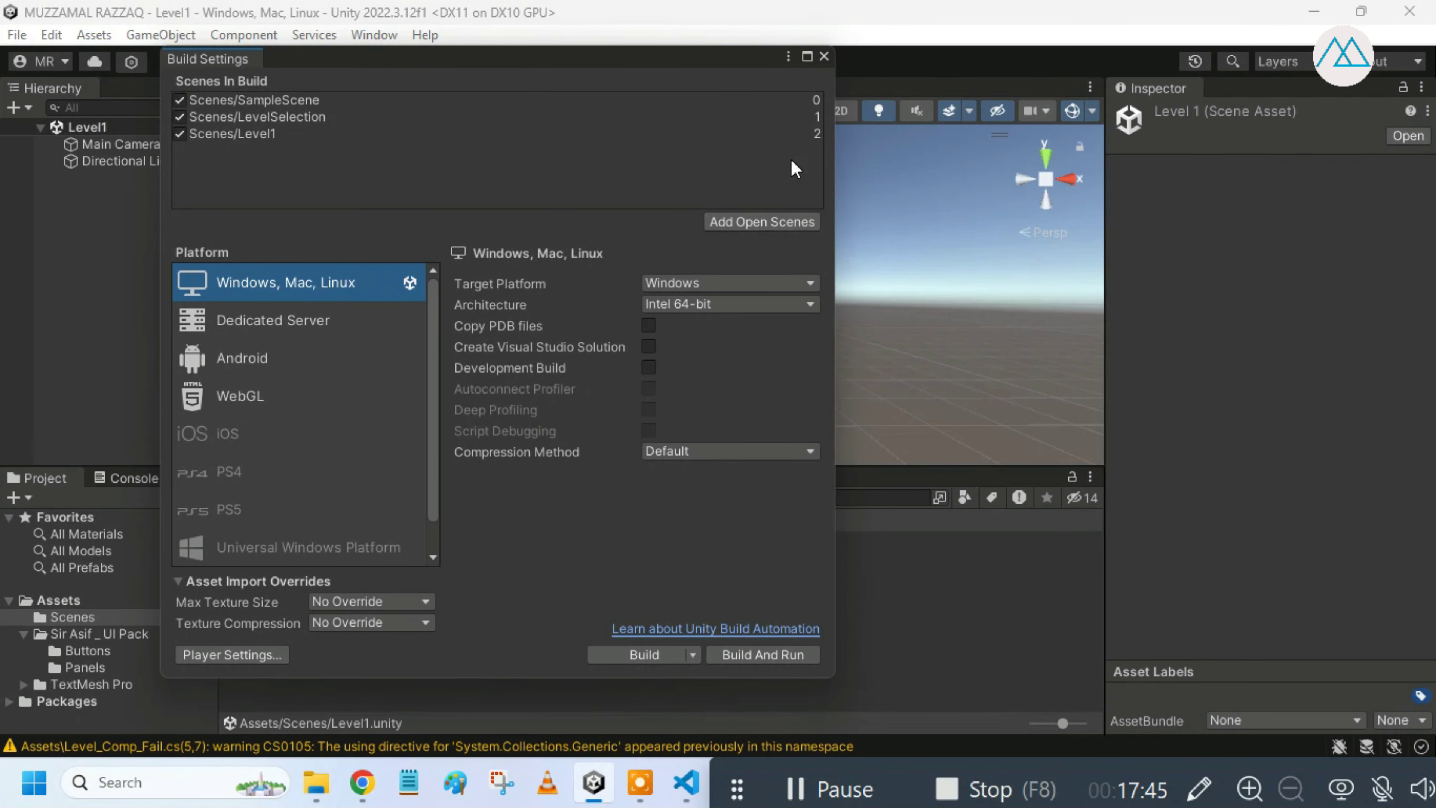
left_click(823, 55)
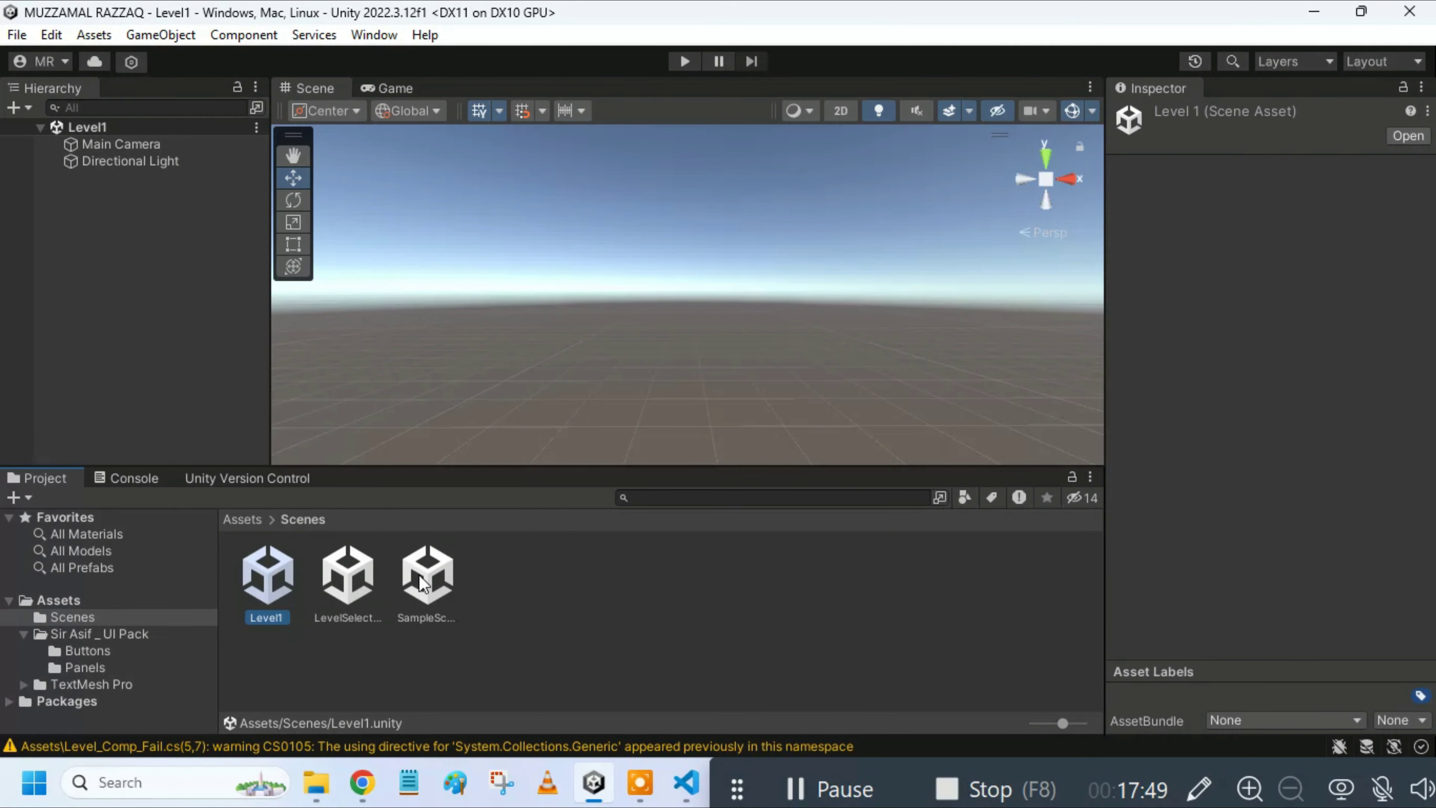
Step: Add a 3D Terrain object to the Level1 scene
right_click(166, 359)
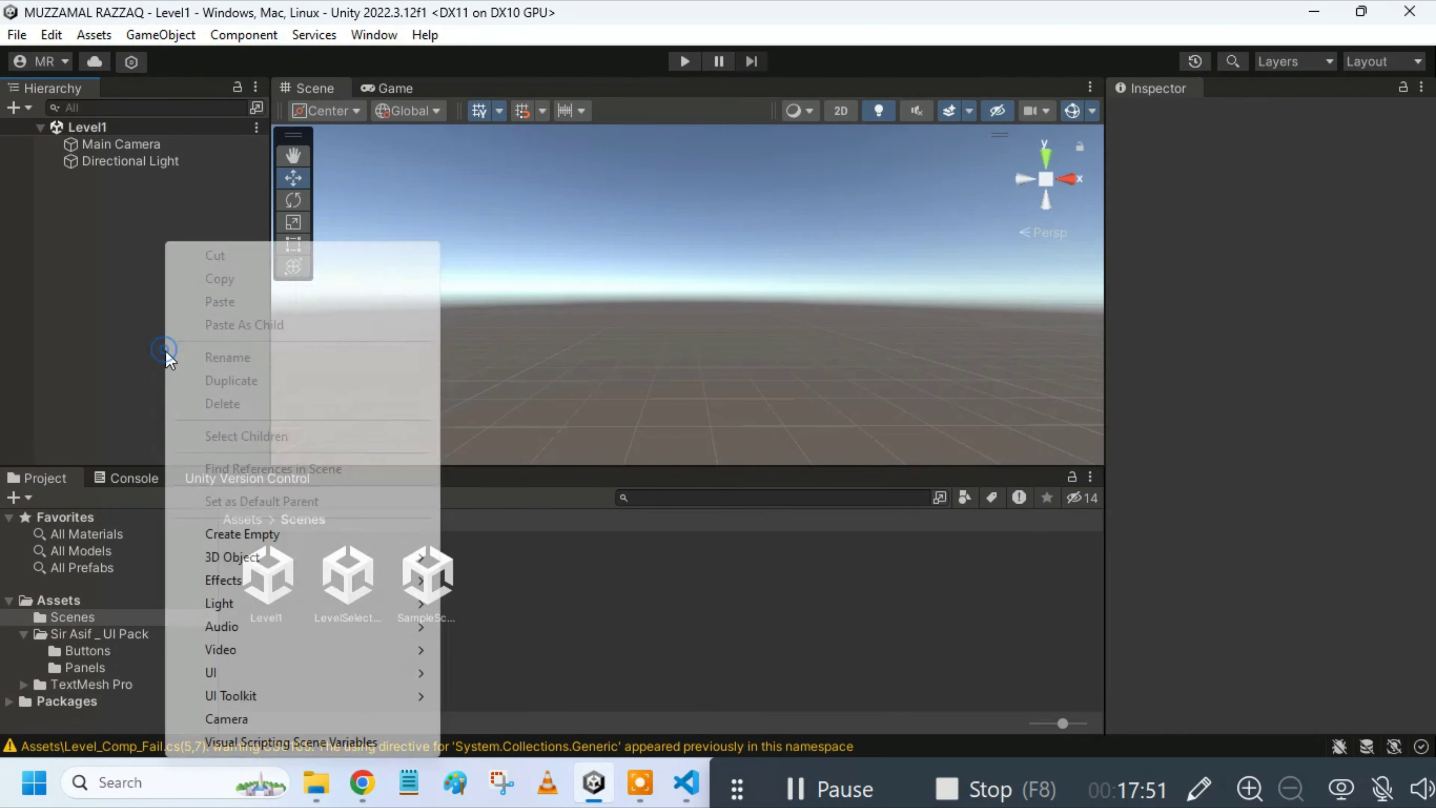
mouse_move(421, 557)
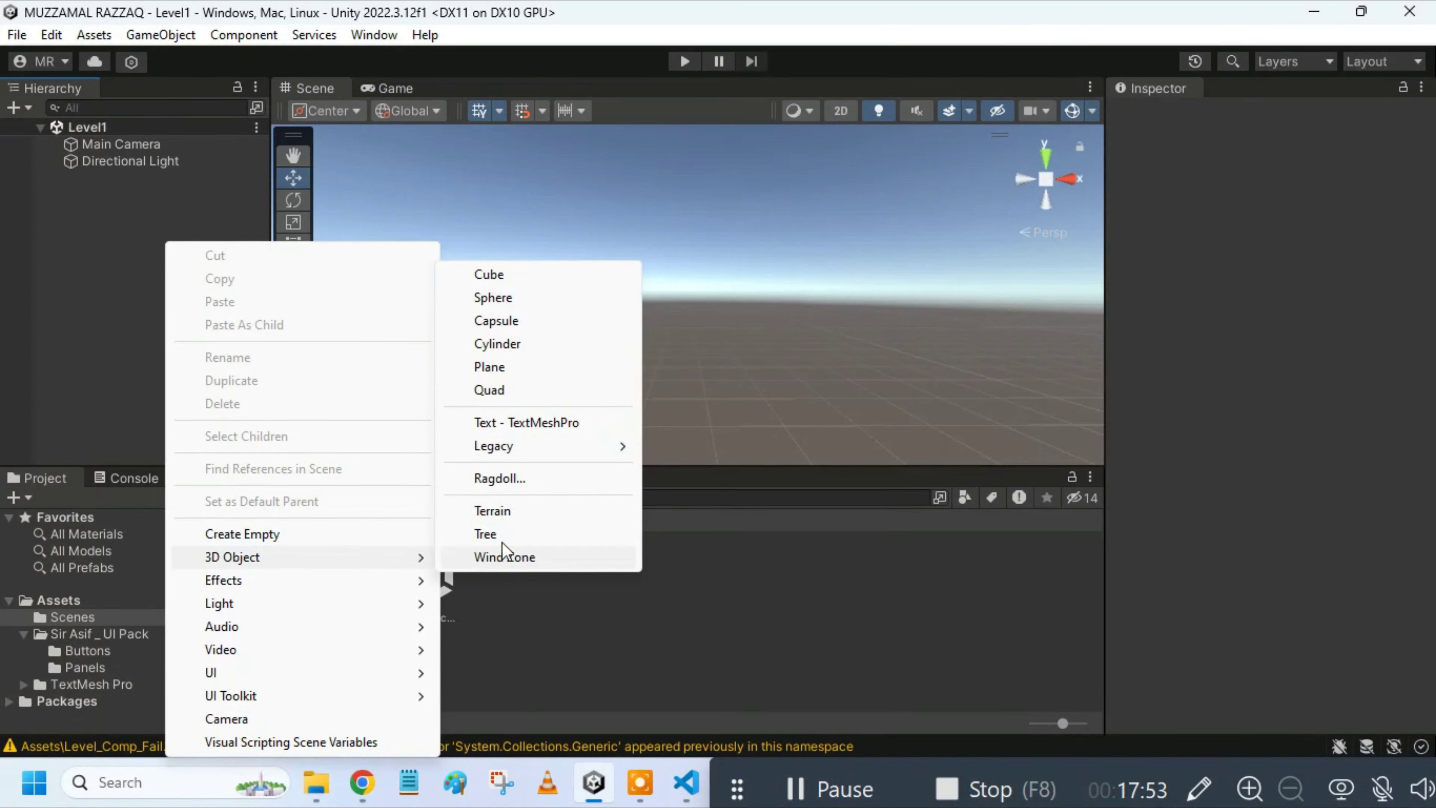
left_click(505, 514)
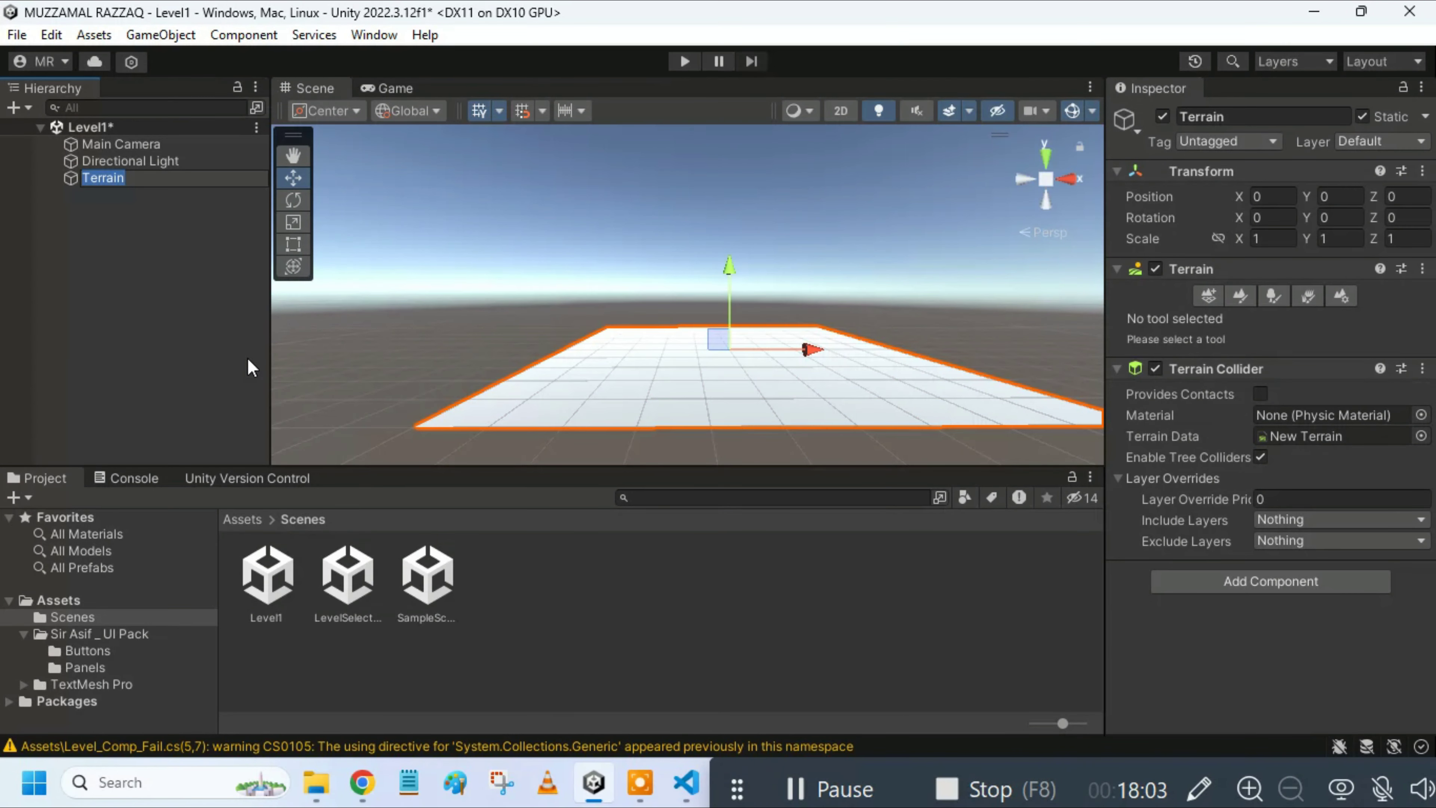
left_click(233, 357)
Step: Align the Main Camera with the current scene view and save the Level1 scene
left_click(166, 143)
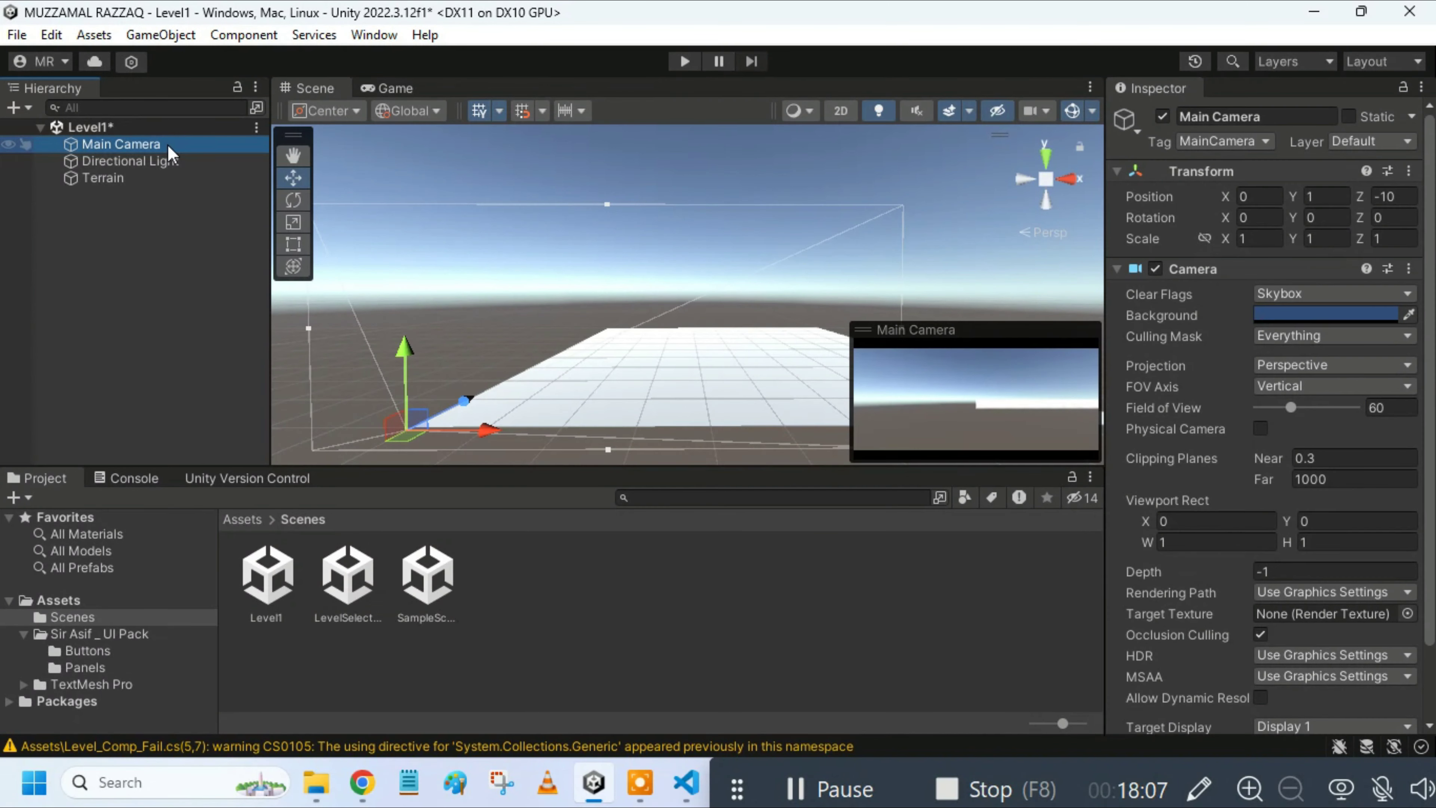
key("ctrl+shift+f")
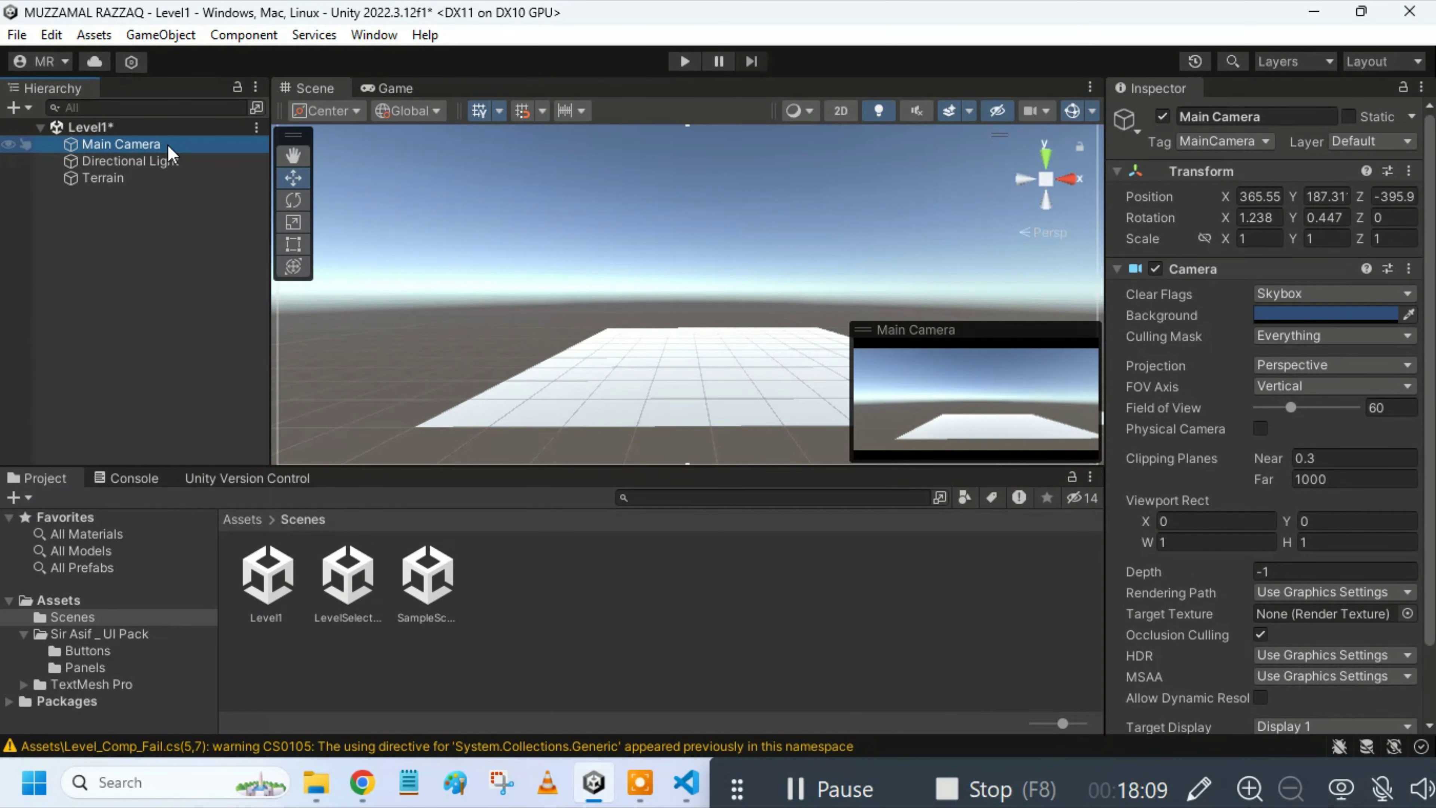
left_click(184, 251)
key("ctrl+s")
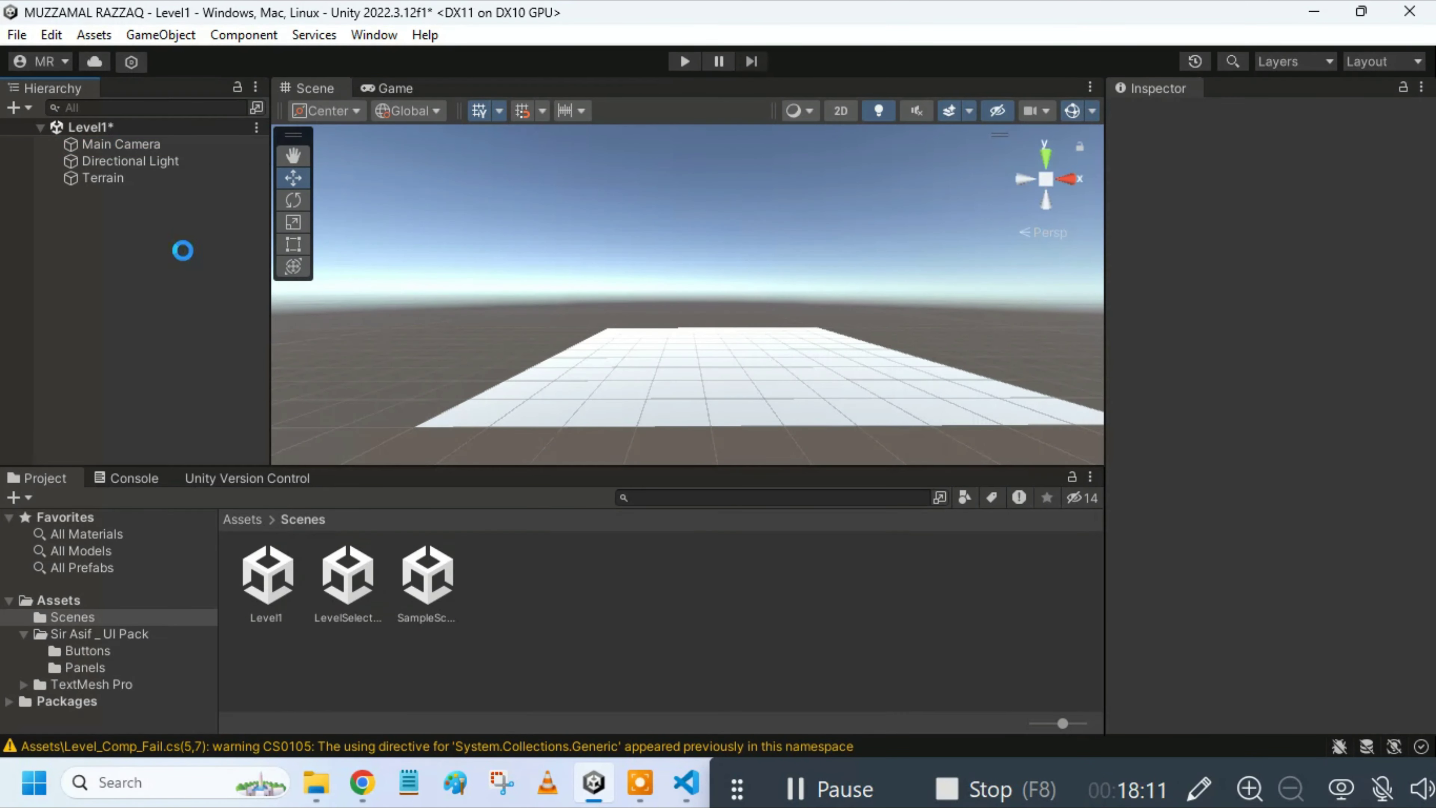
double_click(421, 572)
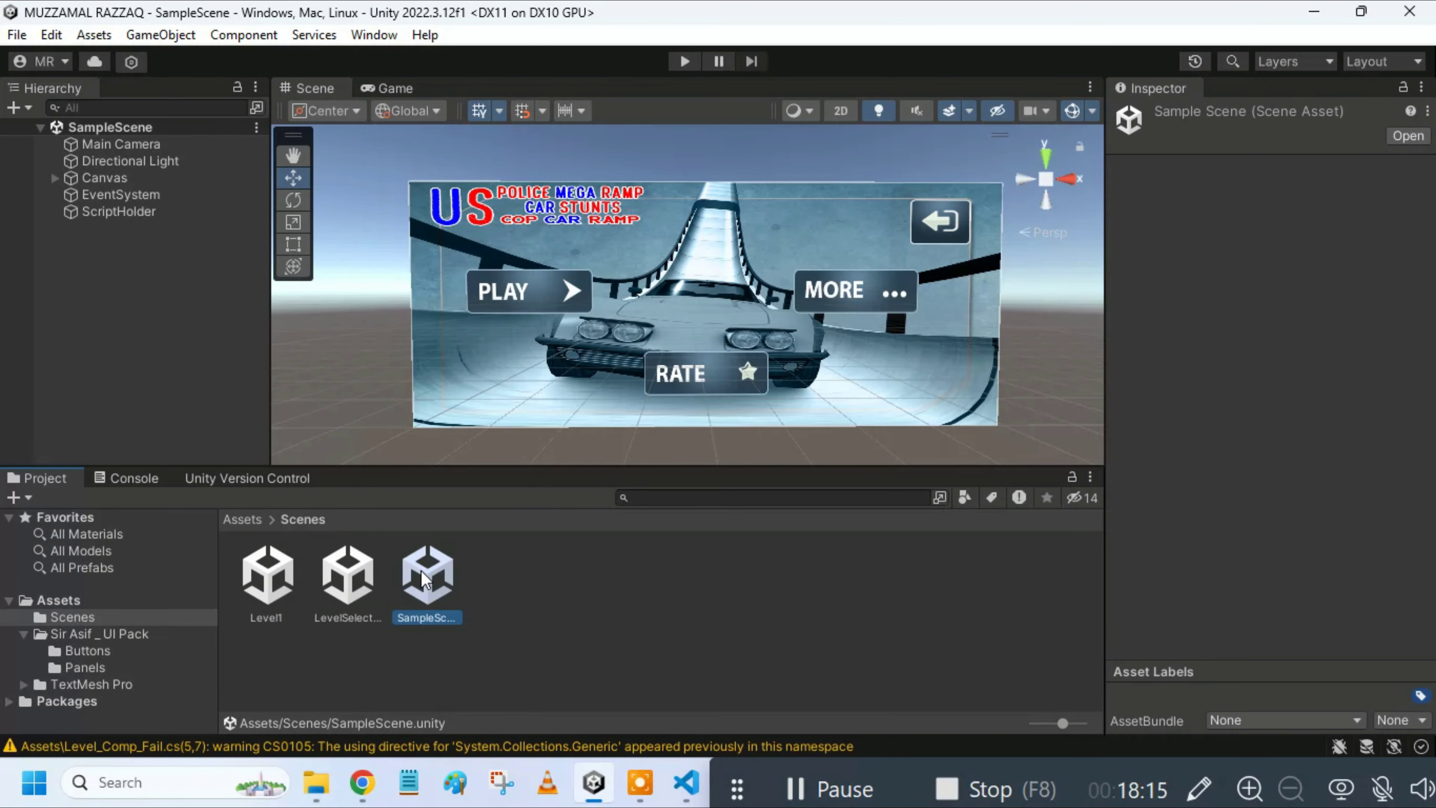
Step: Play from the SampleScene menu into level selection and pick 1.0X to load Level1's terrain
left_click(683, 61)
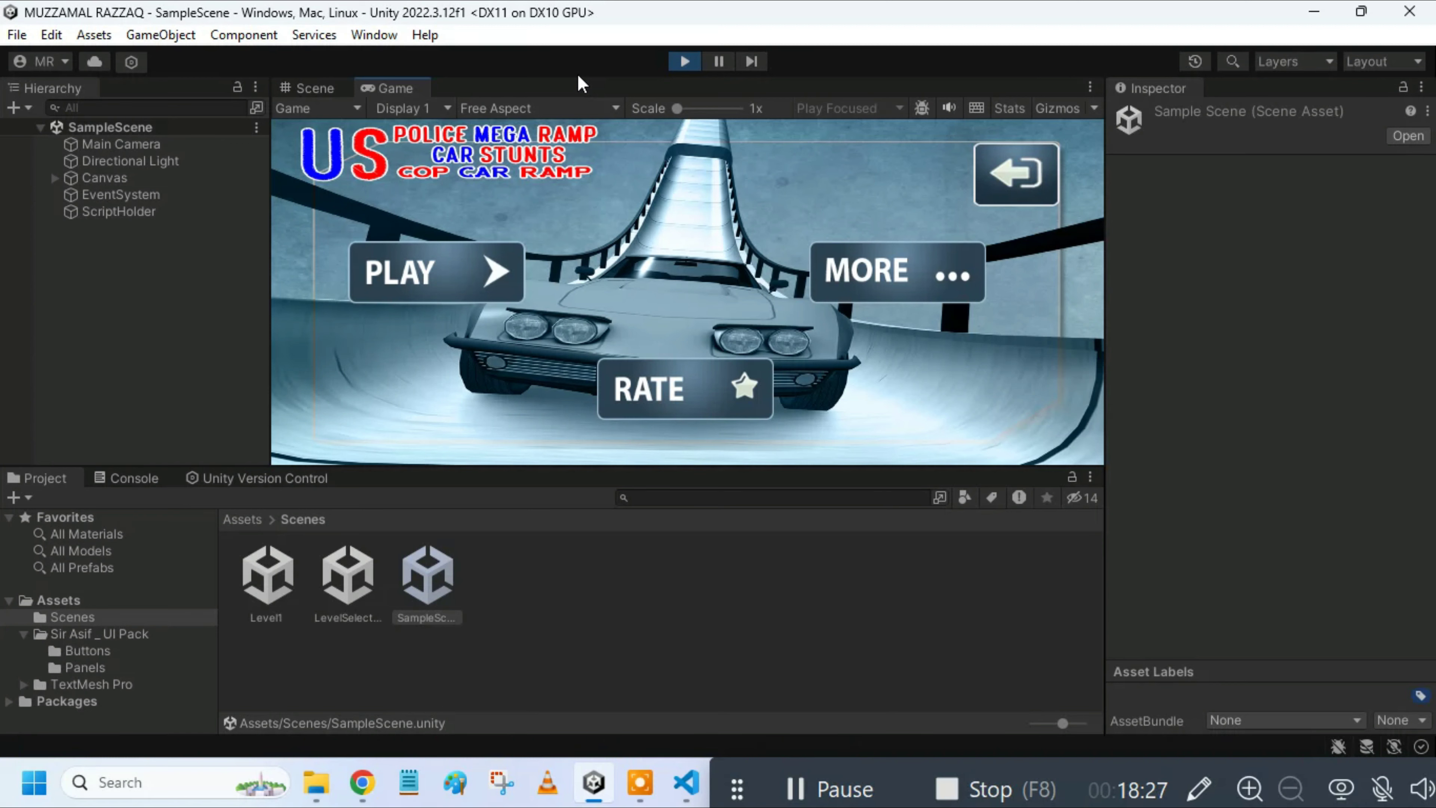
left_click(1051, 192)
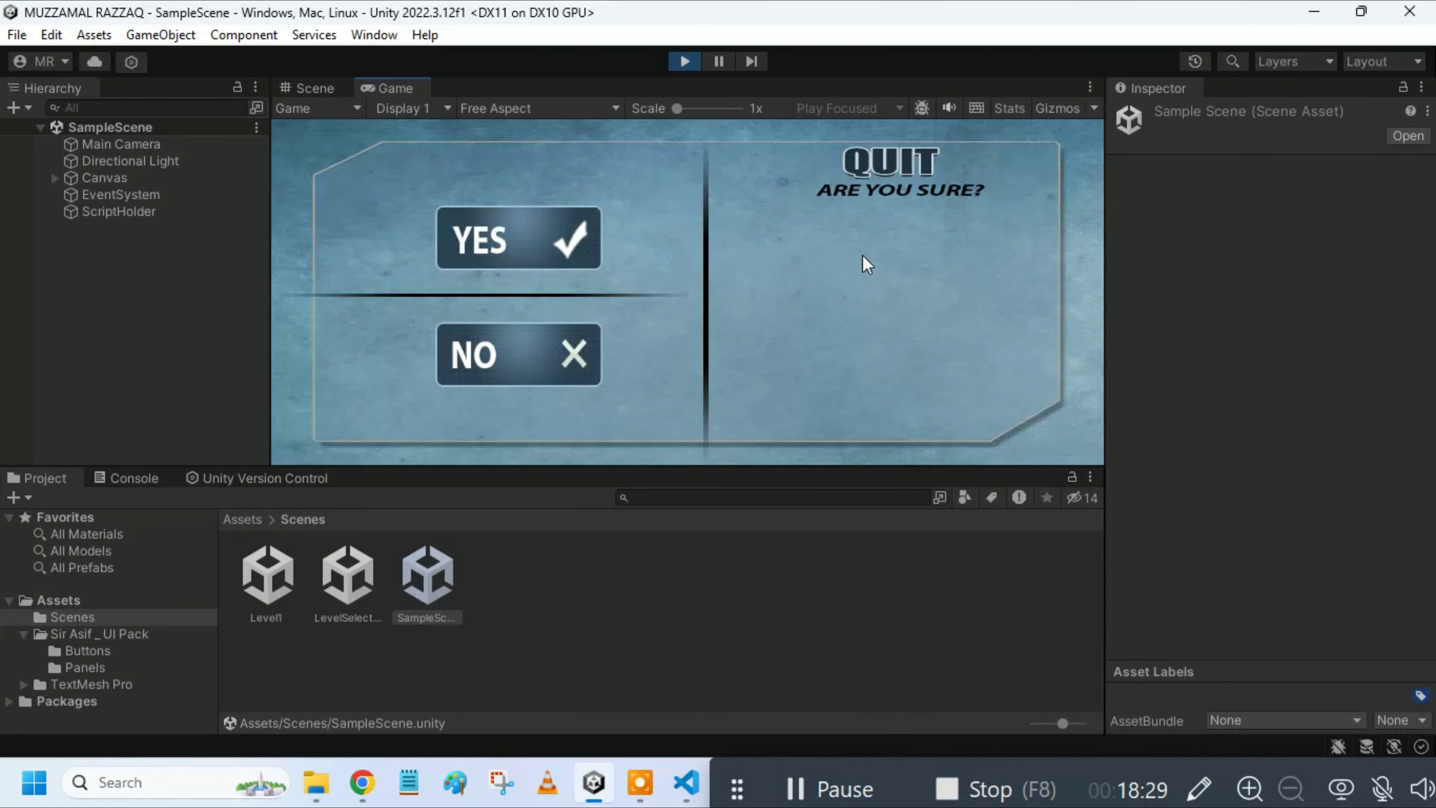
left_click(537, 362)
left_click(456, 274)
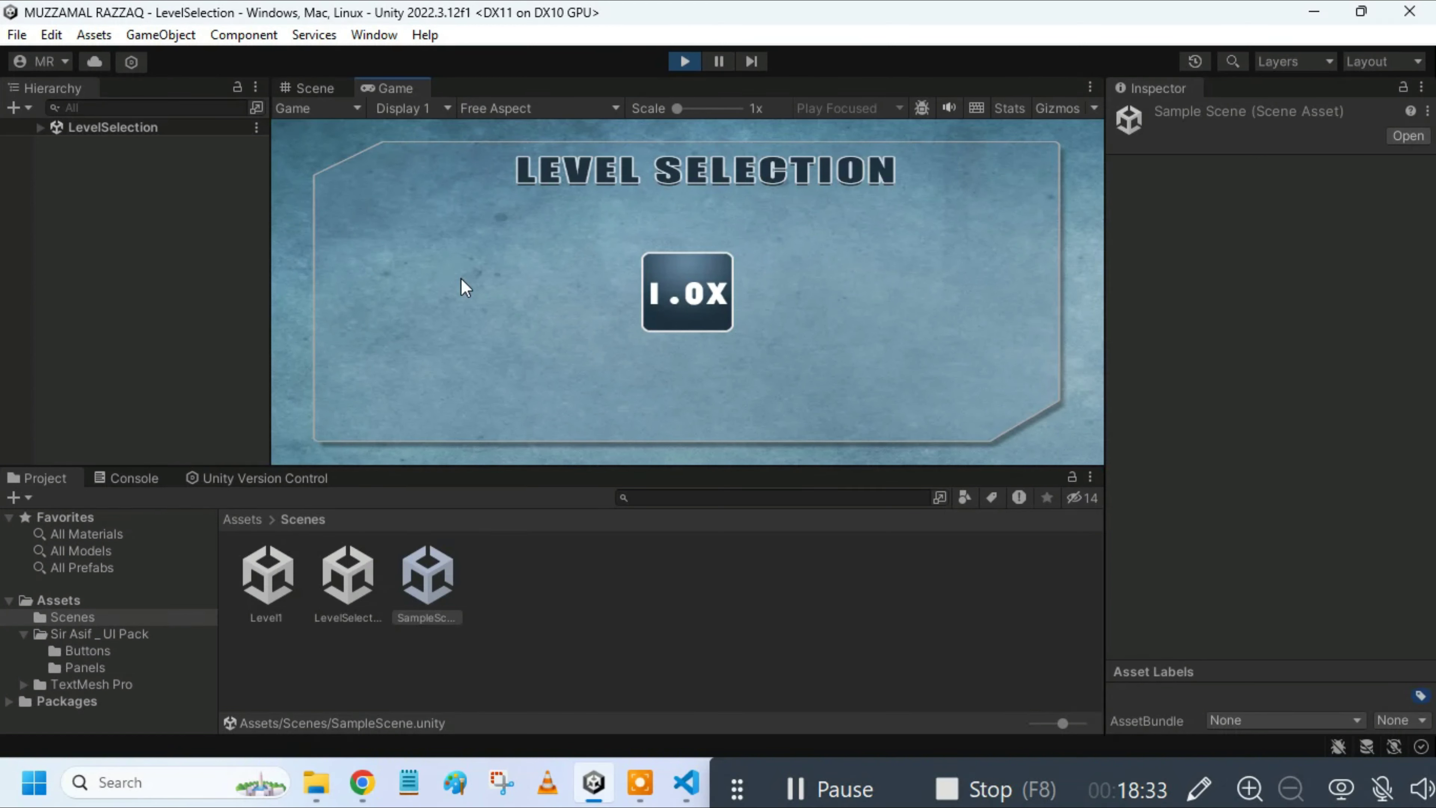
left_click(642, 304)
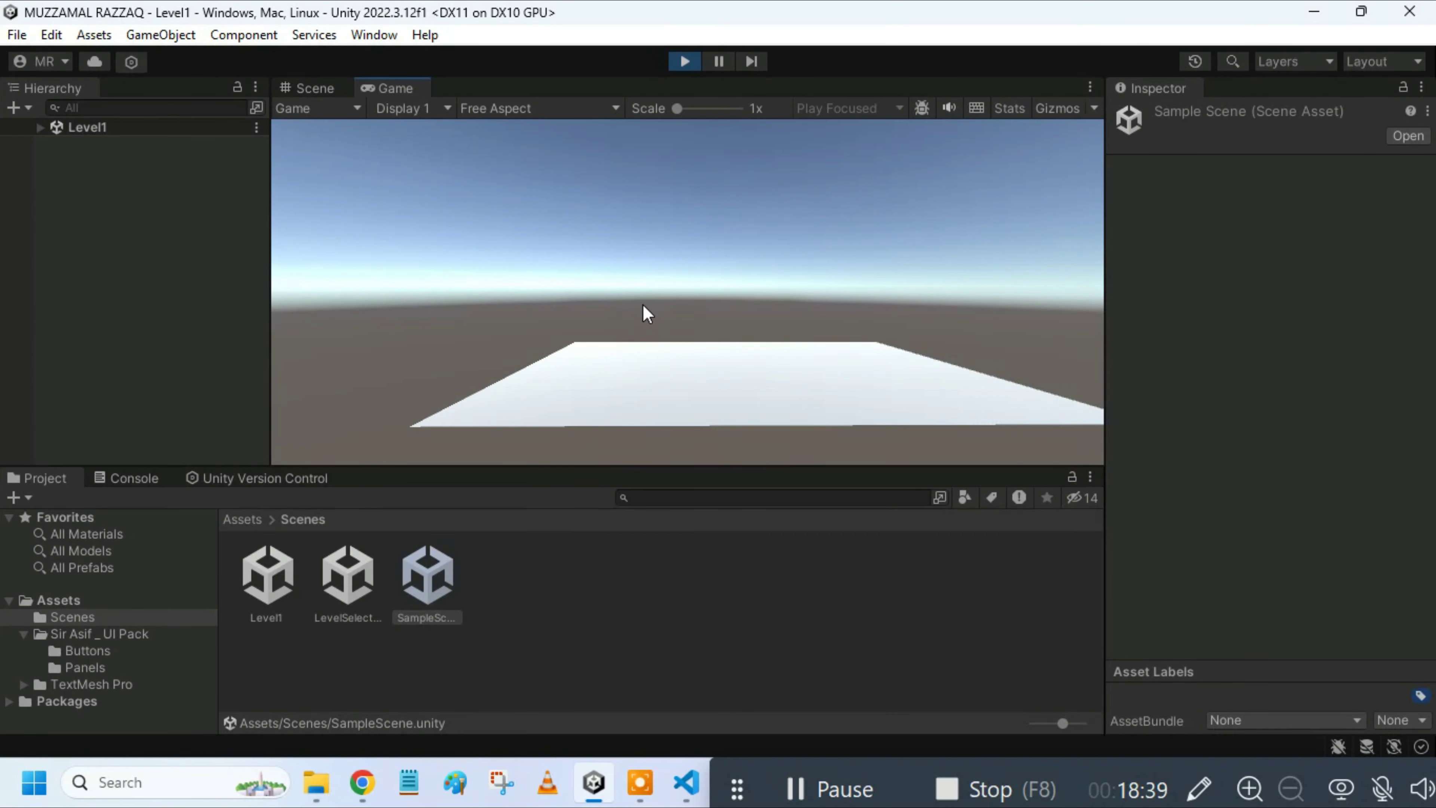
Step: Drag the Realistic Car Controller v3.45 unitypackage from File Explorer into the Project Assets
key("alt+Tab")
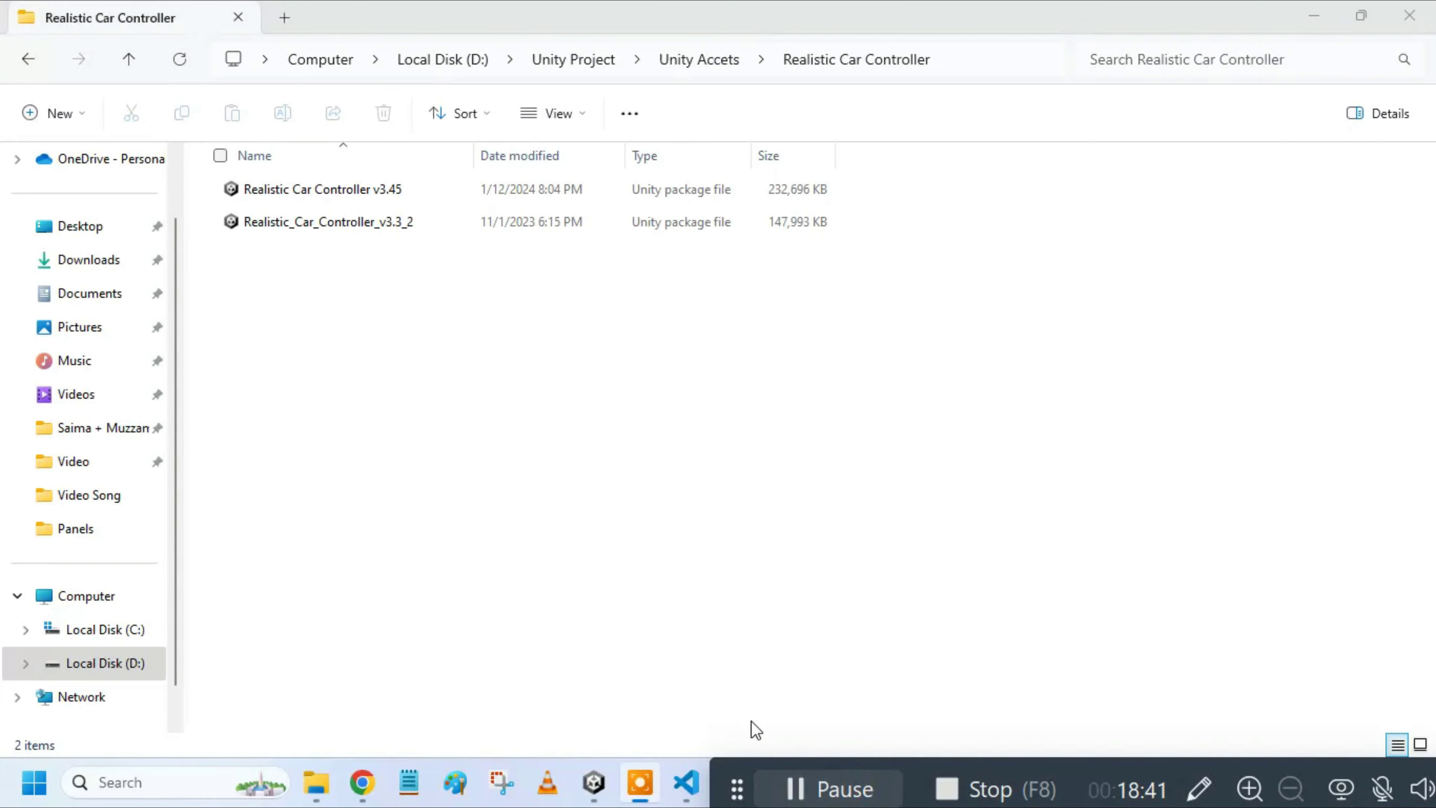
mouse_move(344, 188)
left_mouse_down()
mouse_move(479, 586)
mouse_move(592, 782)
mouse_move(615, 693)
mouse_move(657, 657)
left_mouse_up()
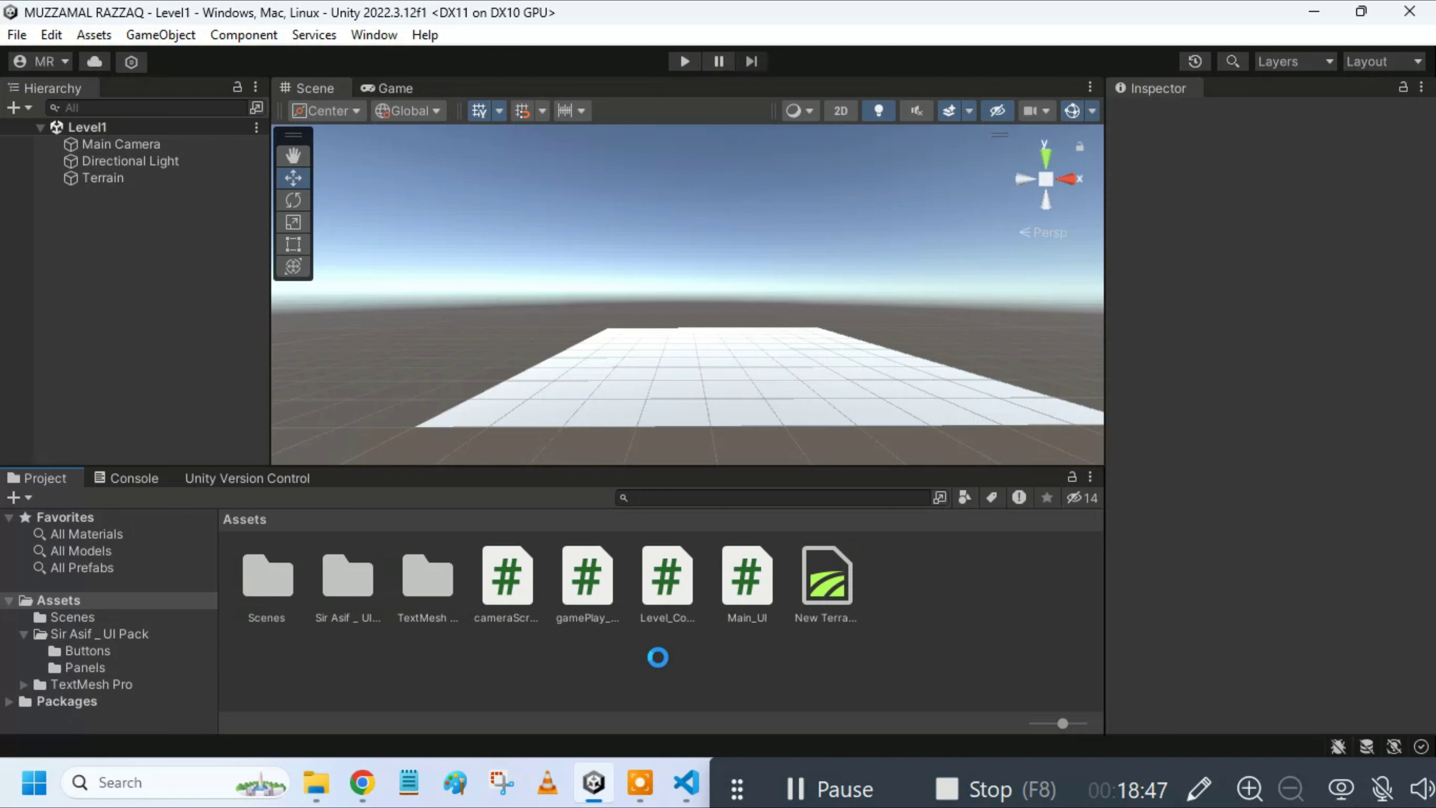